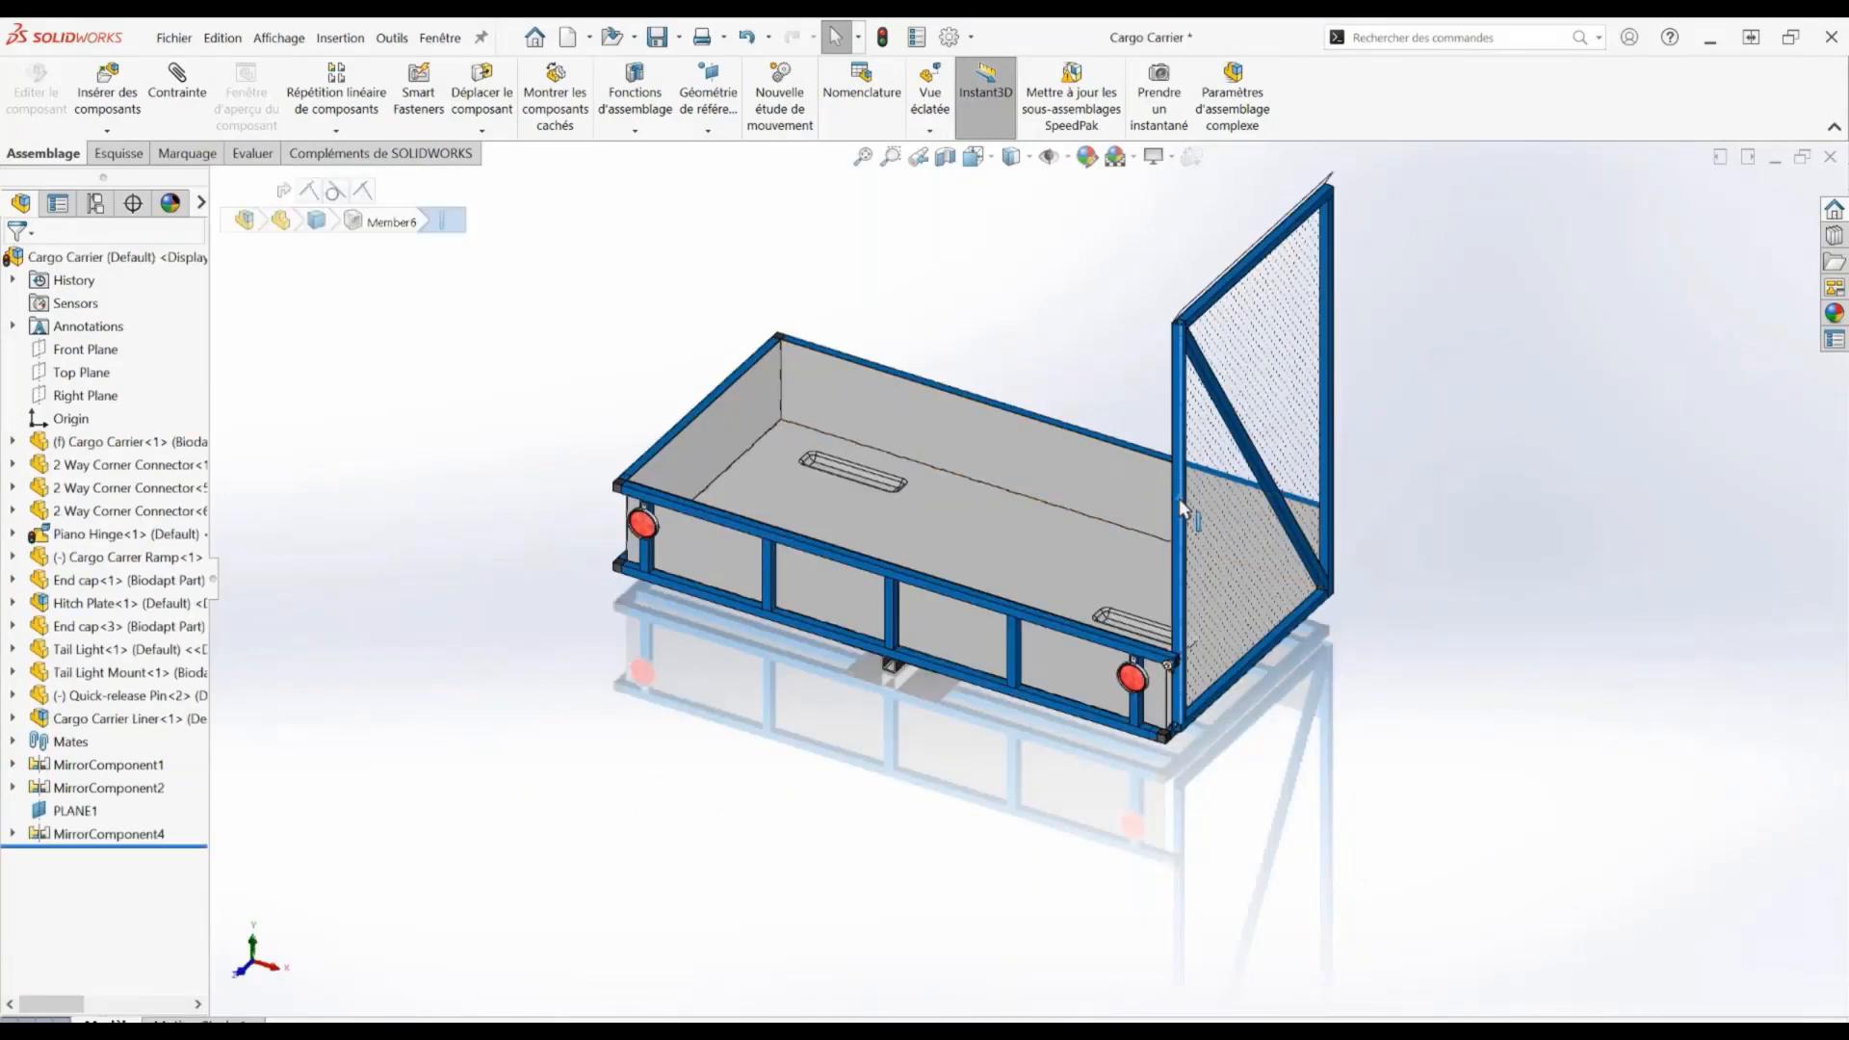
Hide the Cargo Carrier Liner component in the assembly
left_click_drag(1178, 499, 1152, 534)
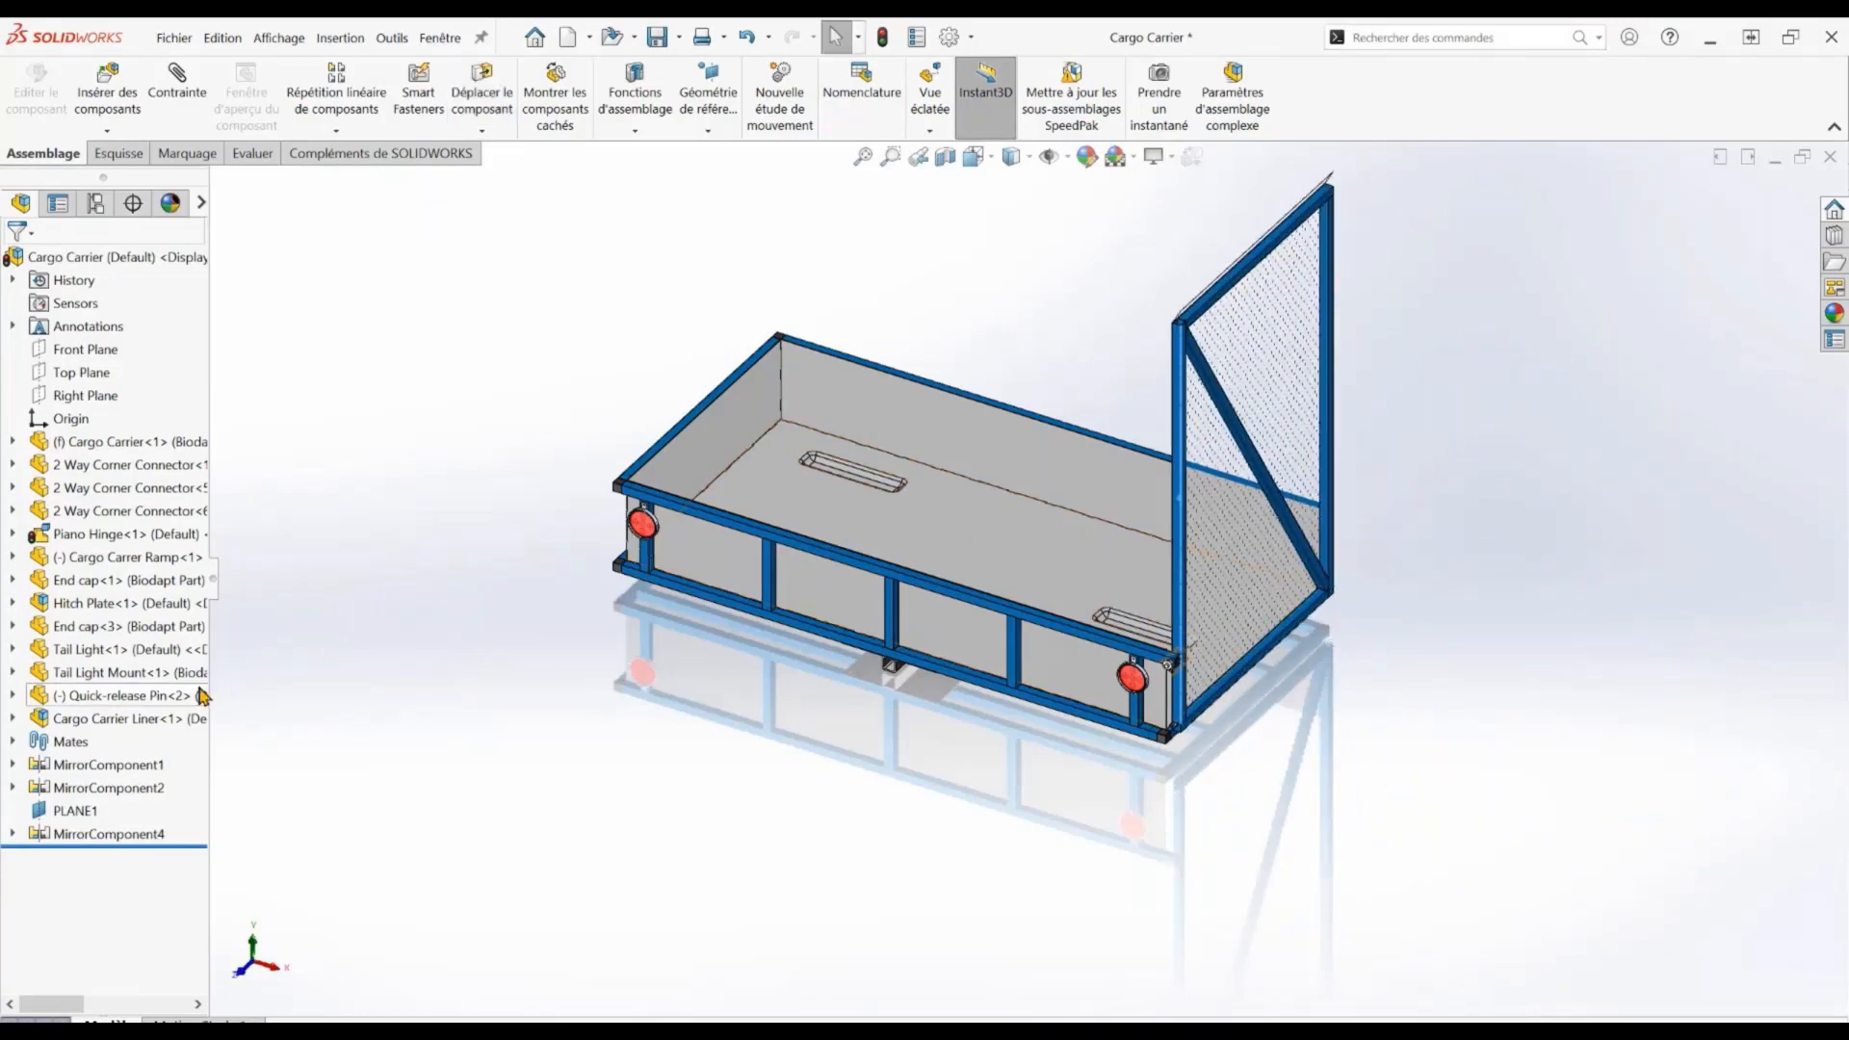
left_click(140, 720)
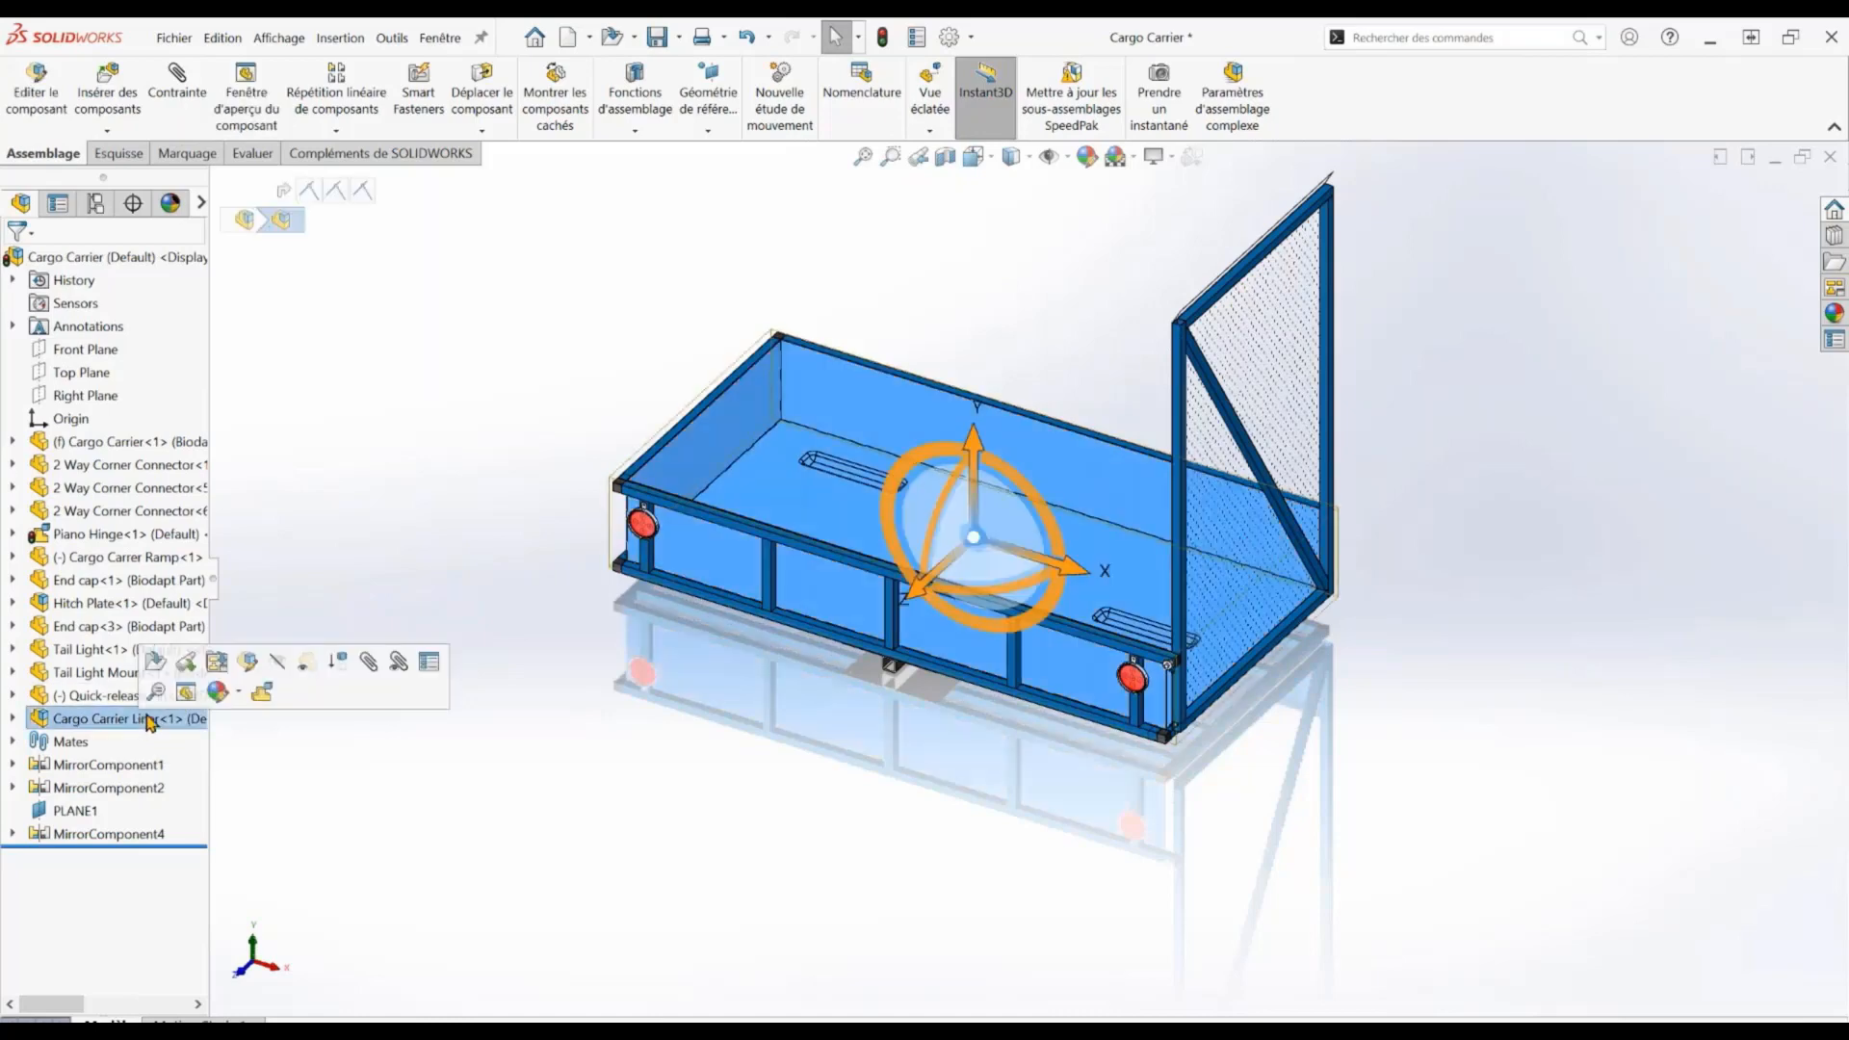
left_click(268, 666)
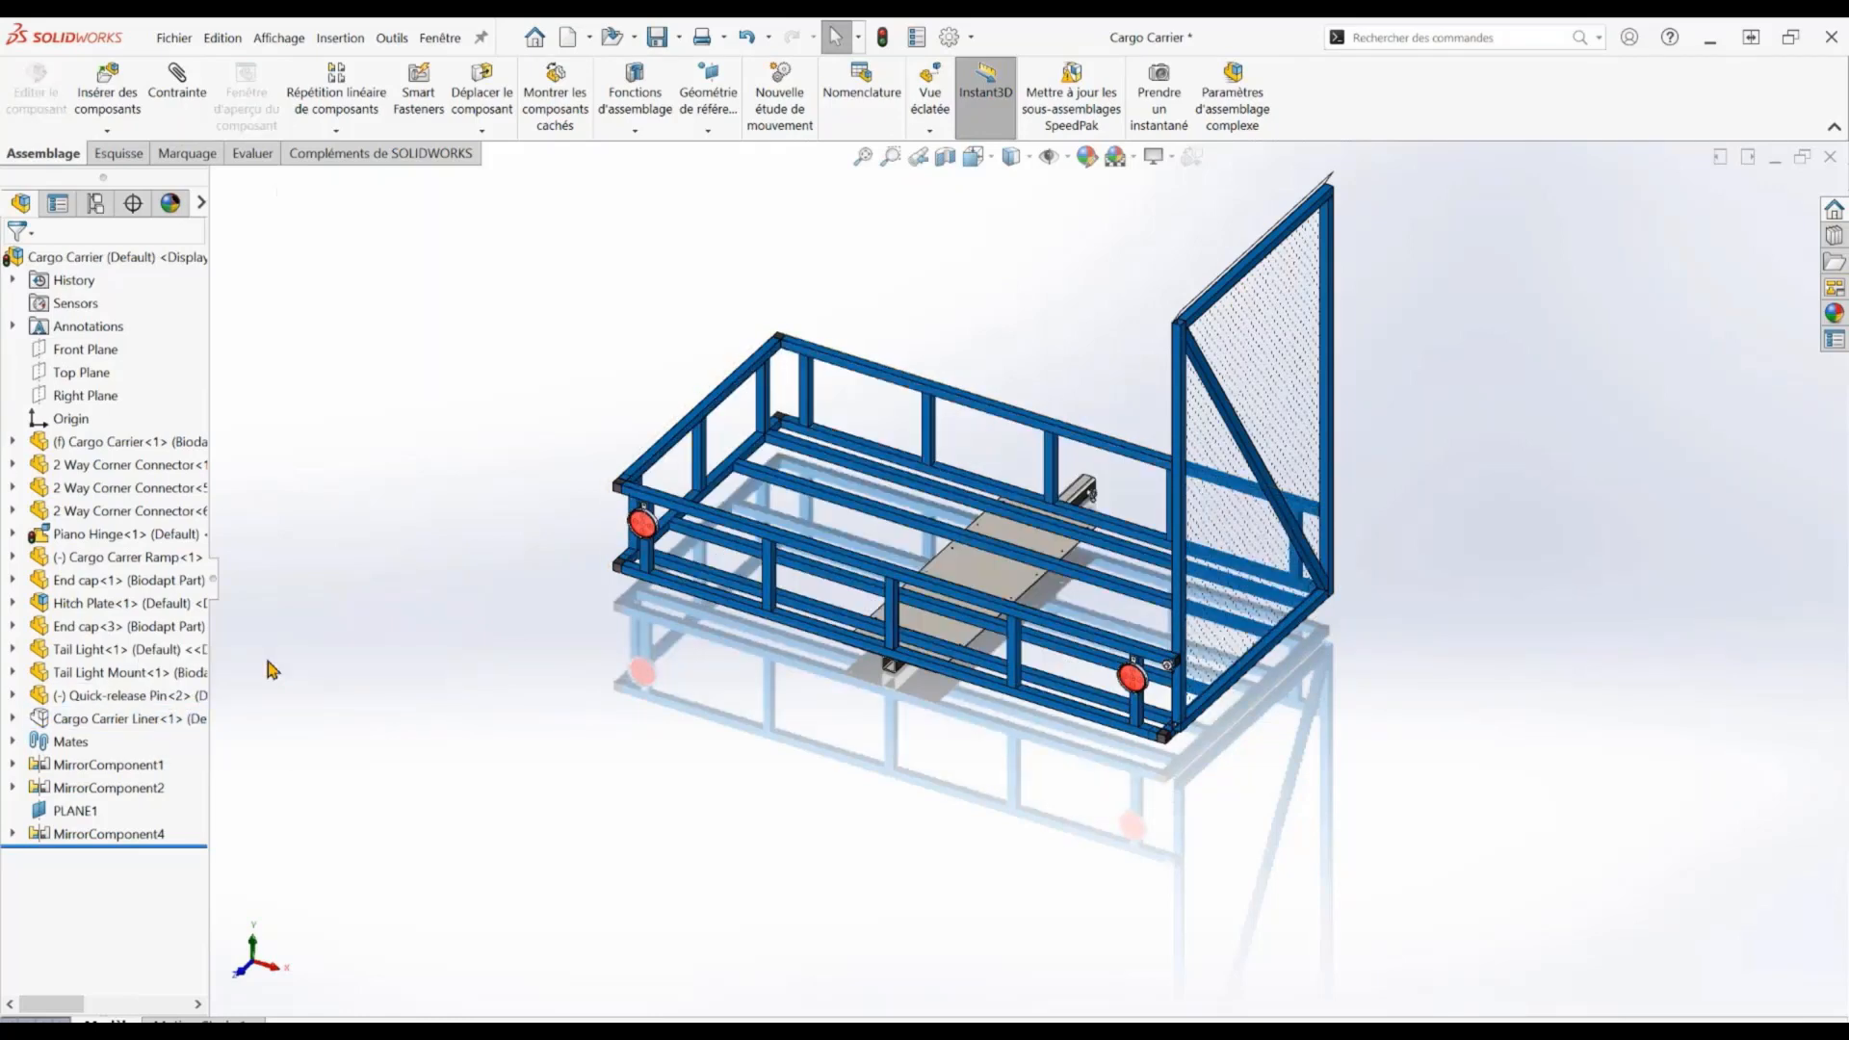
Zoom in on the 2 Way Corner Connector at the frame's far upper corner, inspect it isolated, and restore the full assembly view
left_click(890, 156)
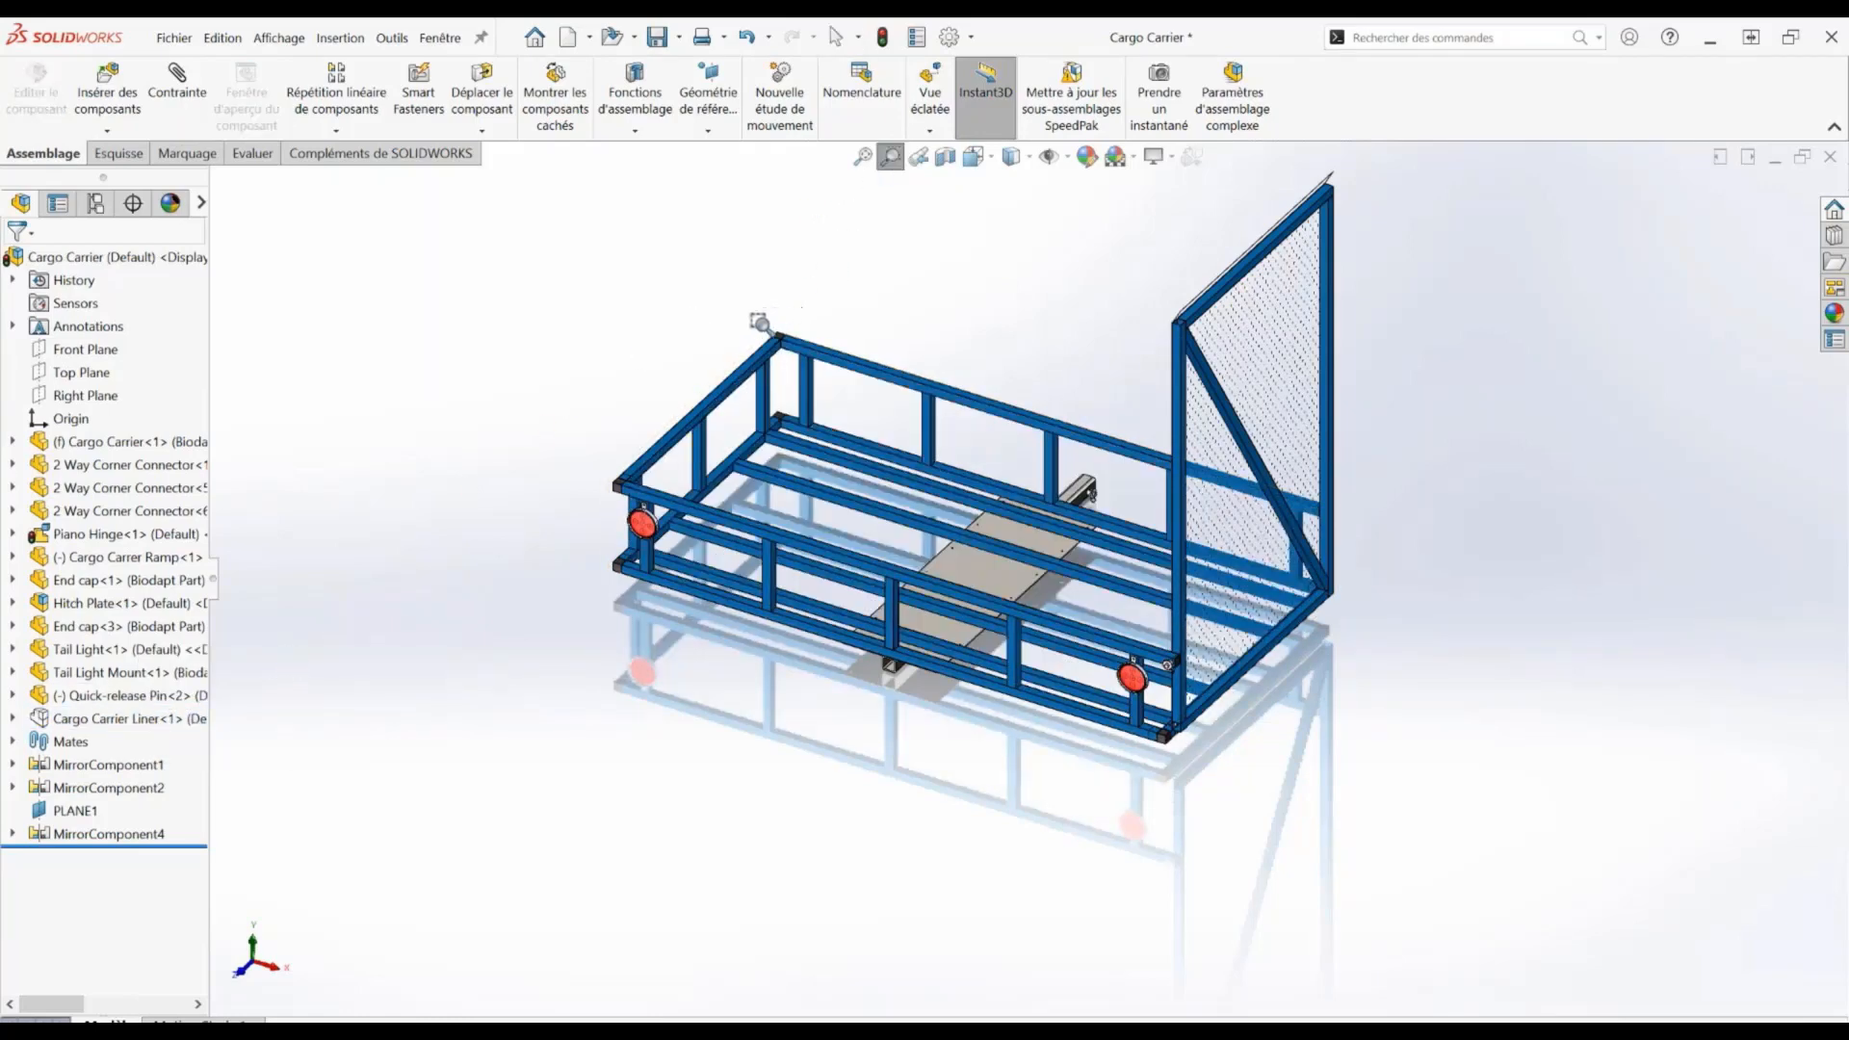
left_click_drag(761, 325, 799, 369)
key("Escape")
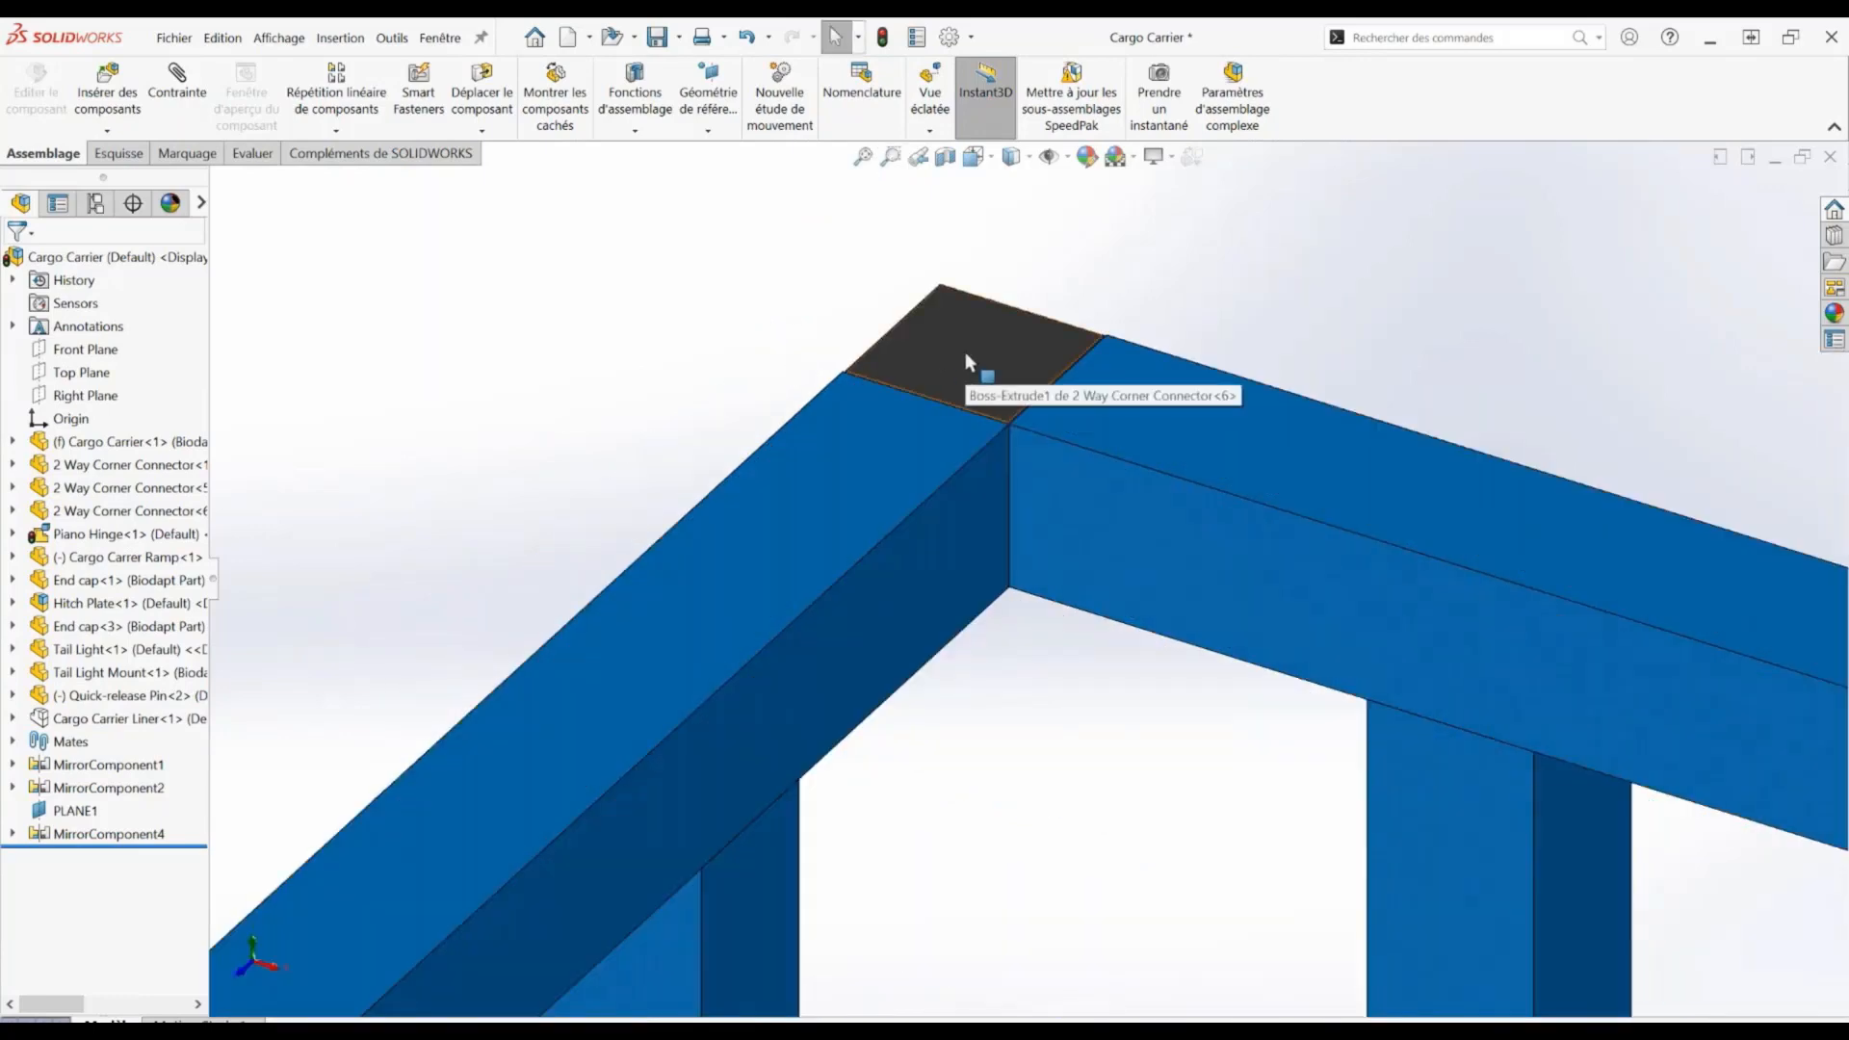
left_click(965, 353)
key("i")
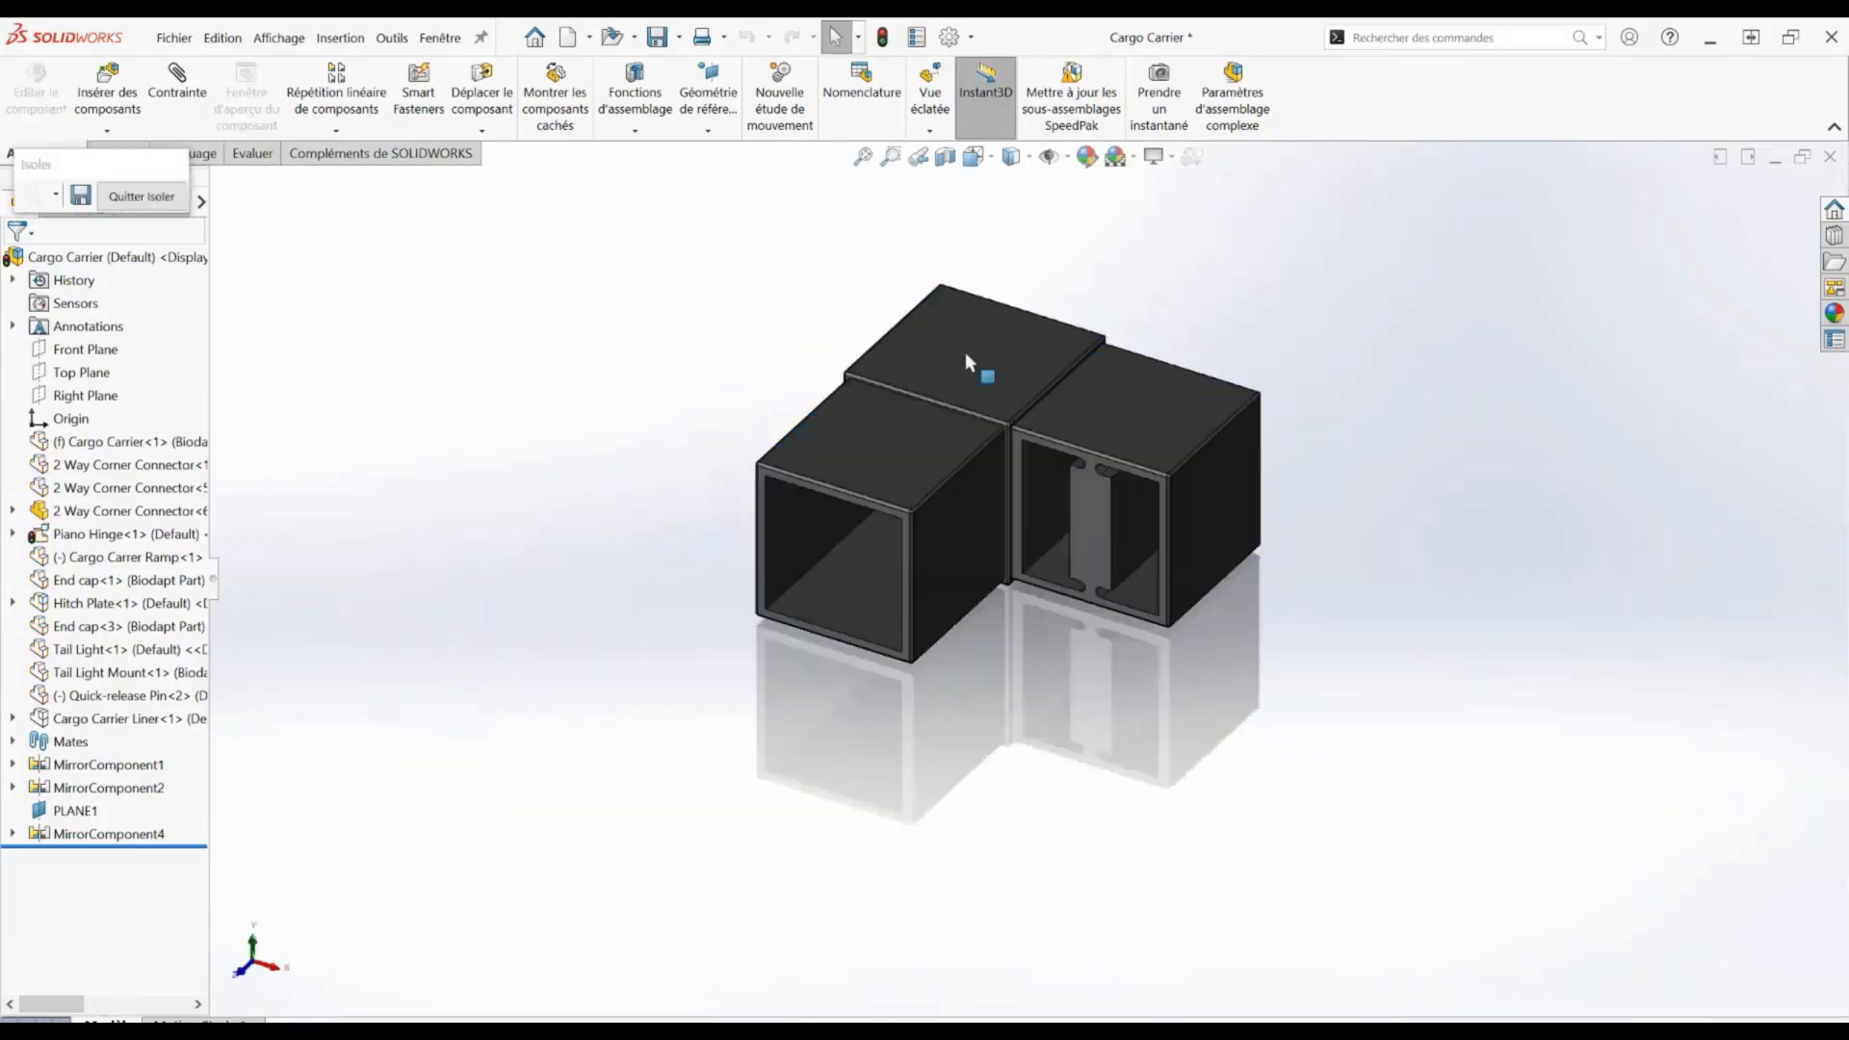
key("Escape")
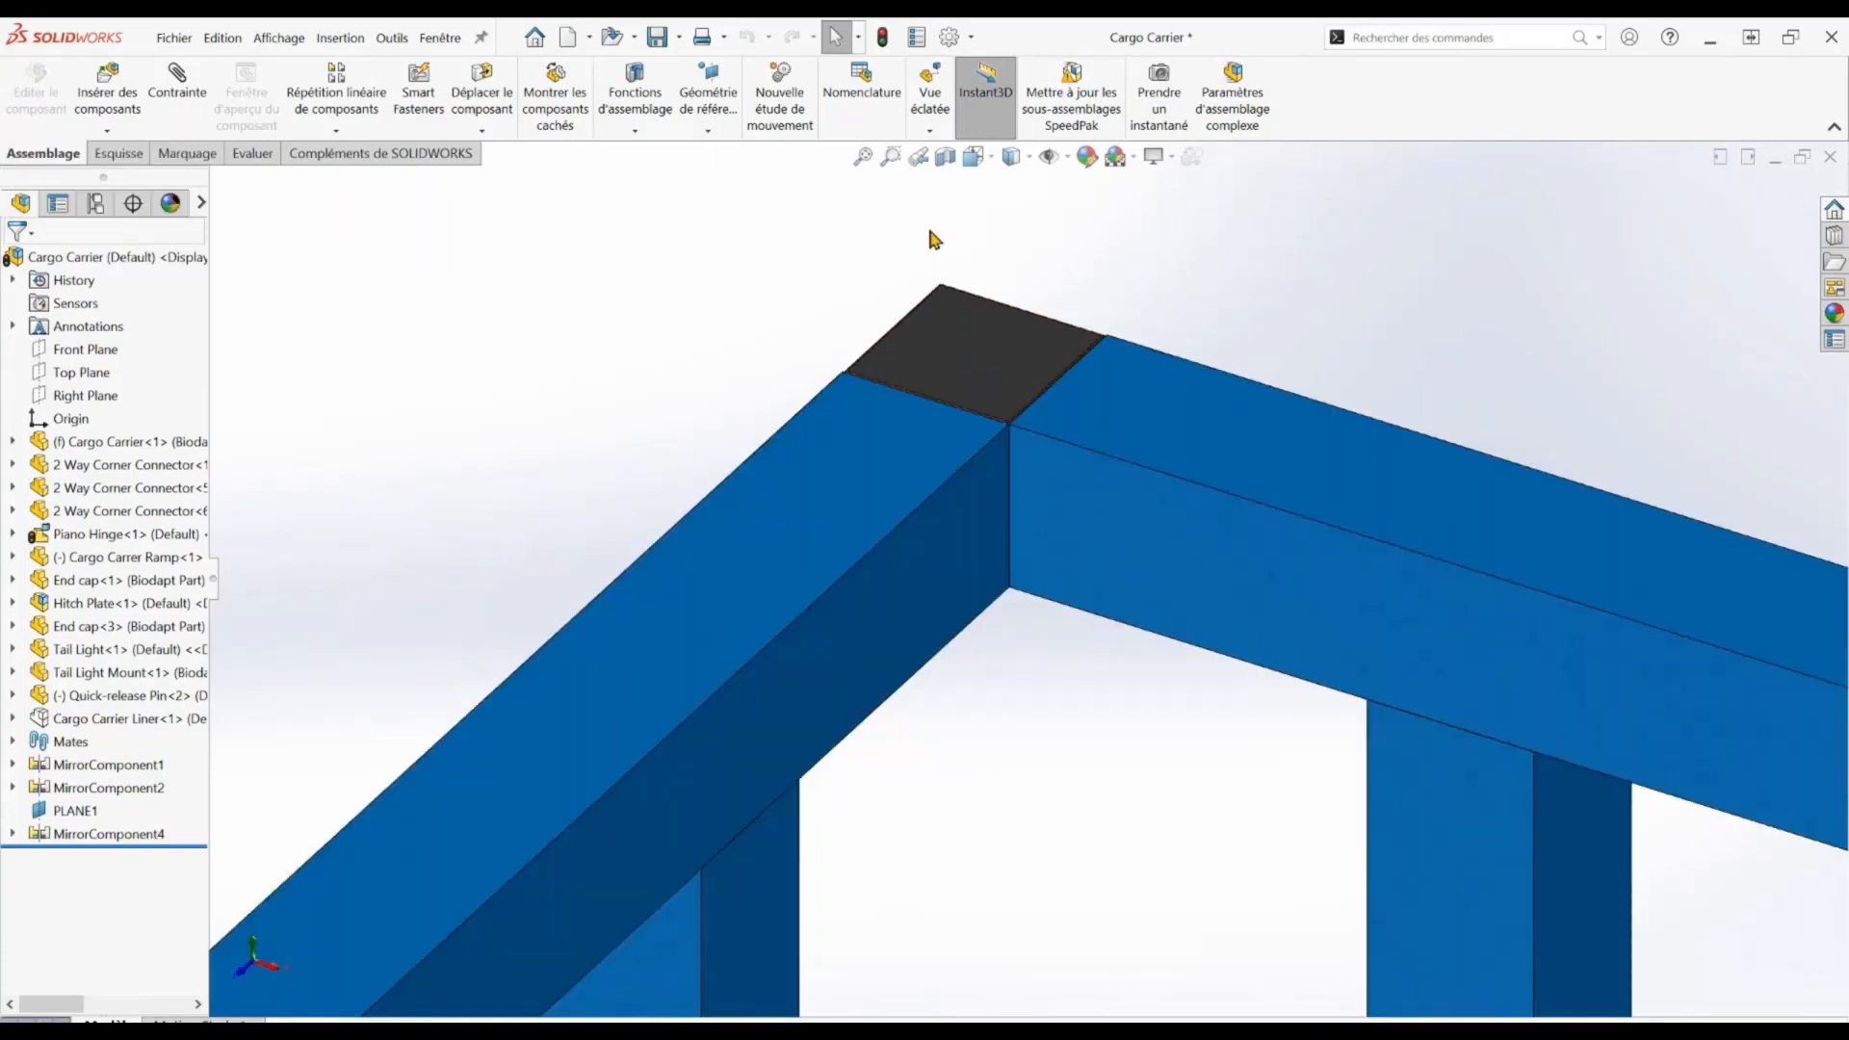
left_click(918, 166)
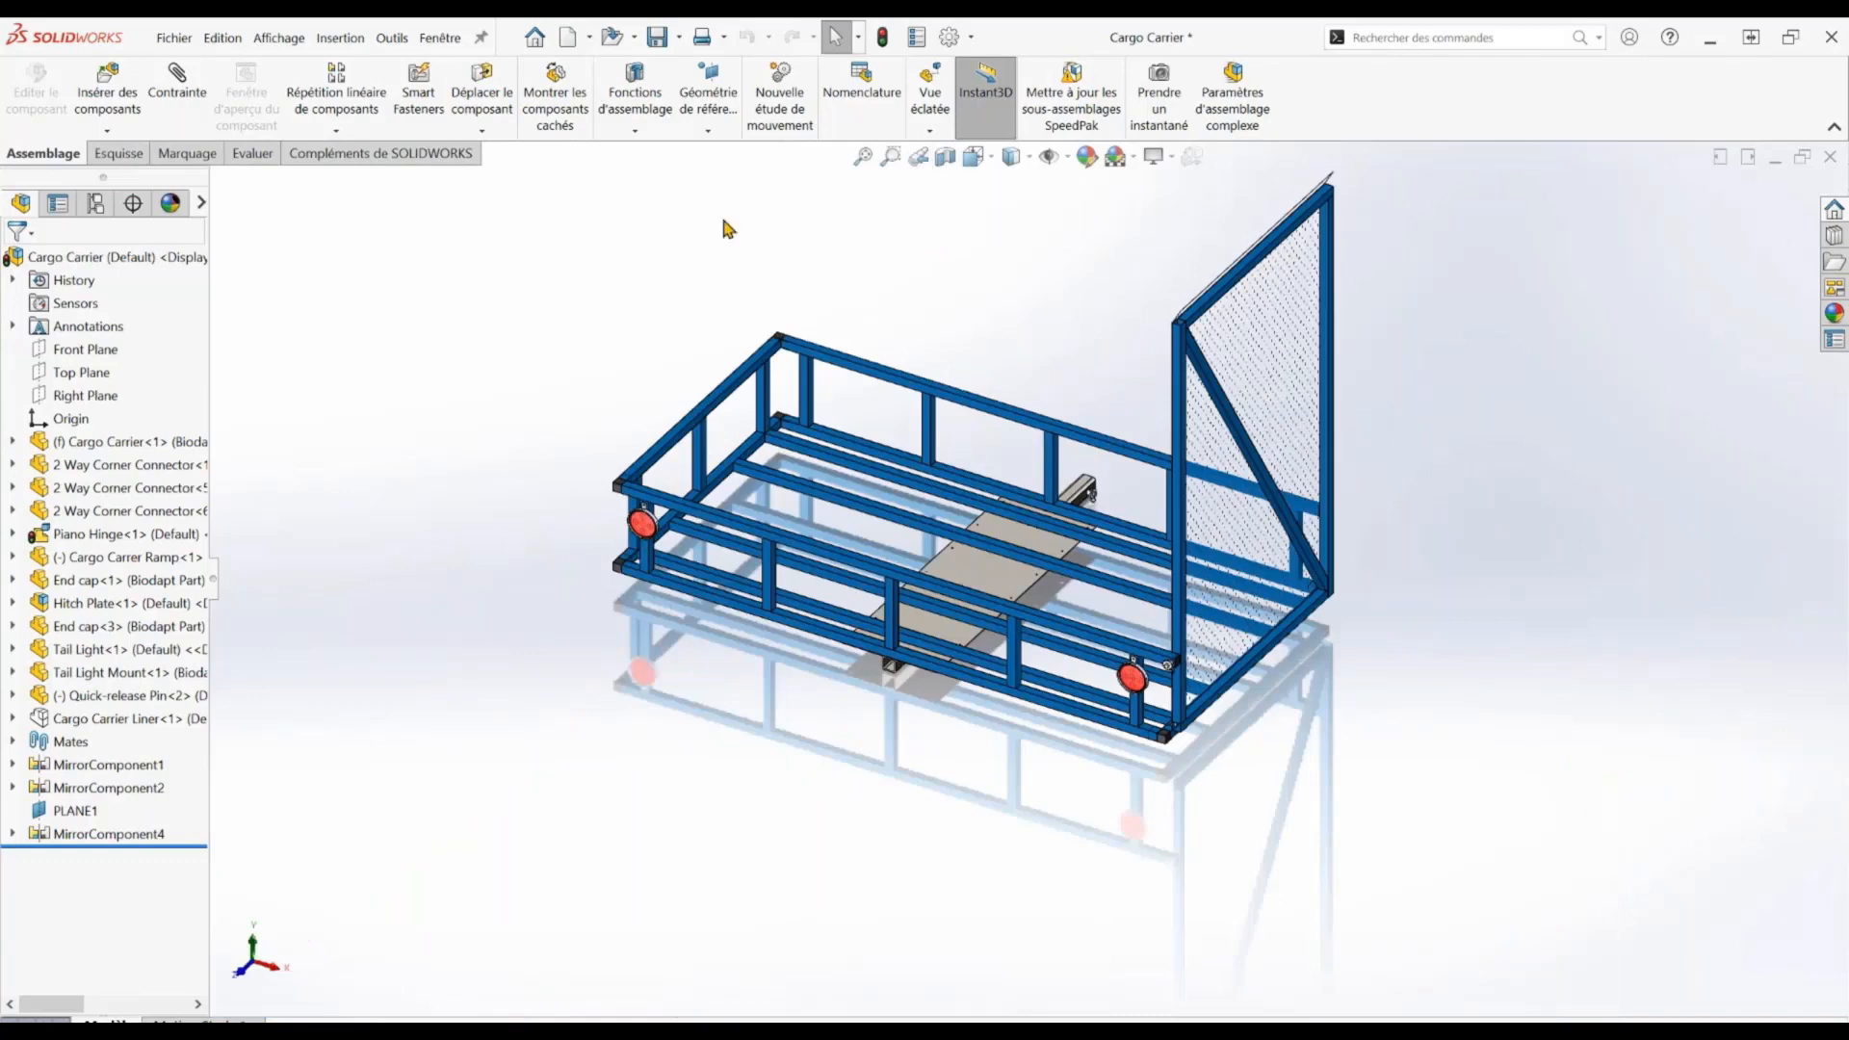
Open the recent surface-body part Cargo Carrier- and start a structure system in it
key("r")
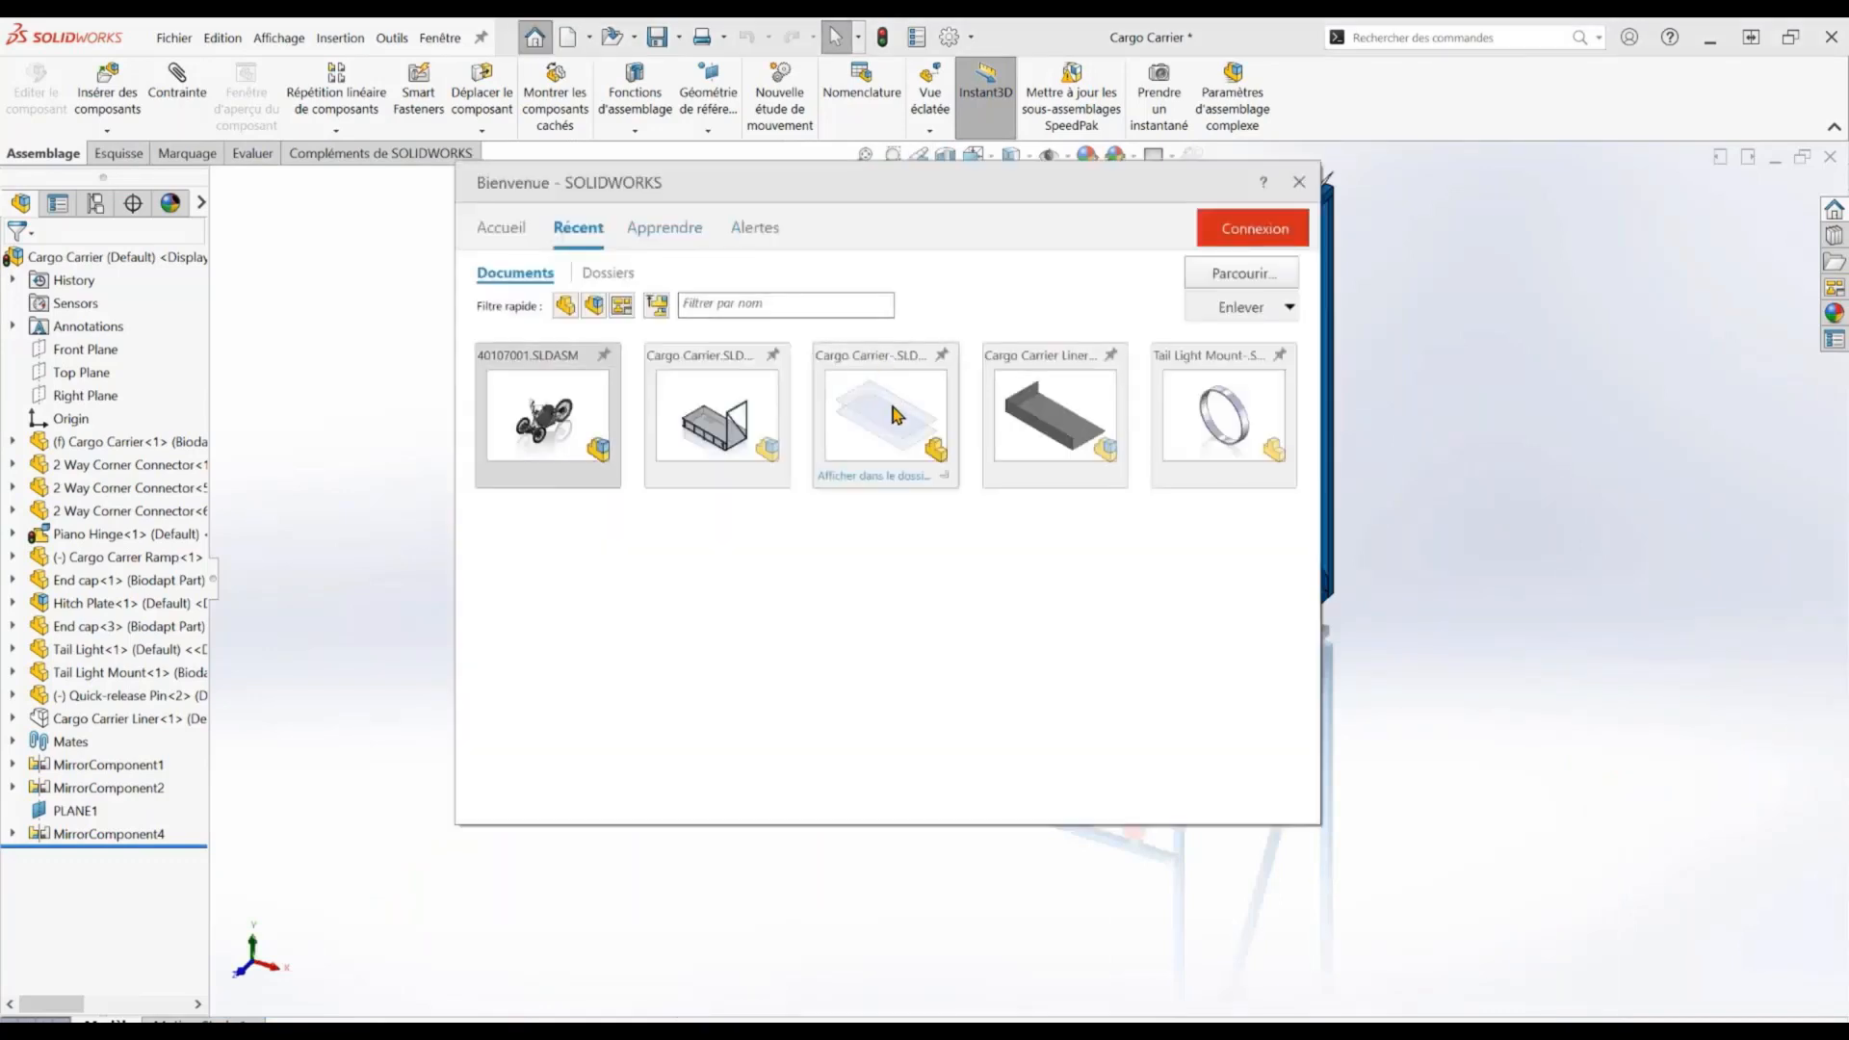
left_click(894, 414)
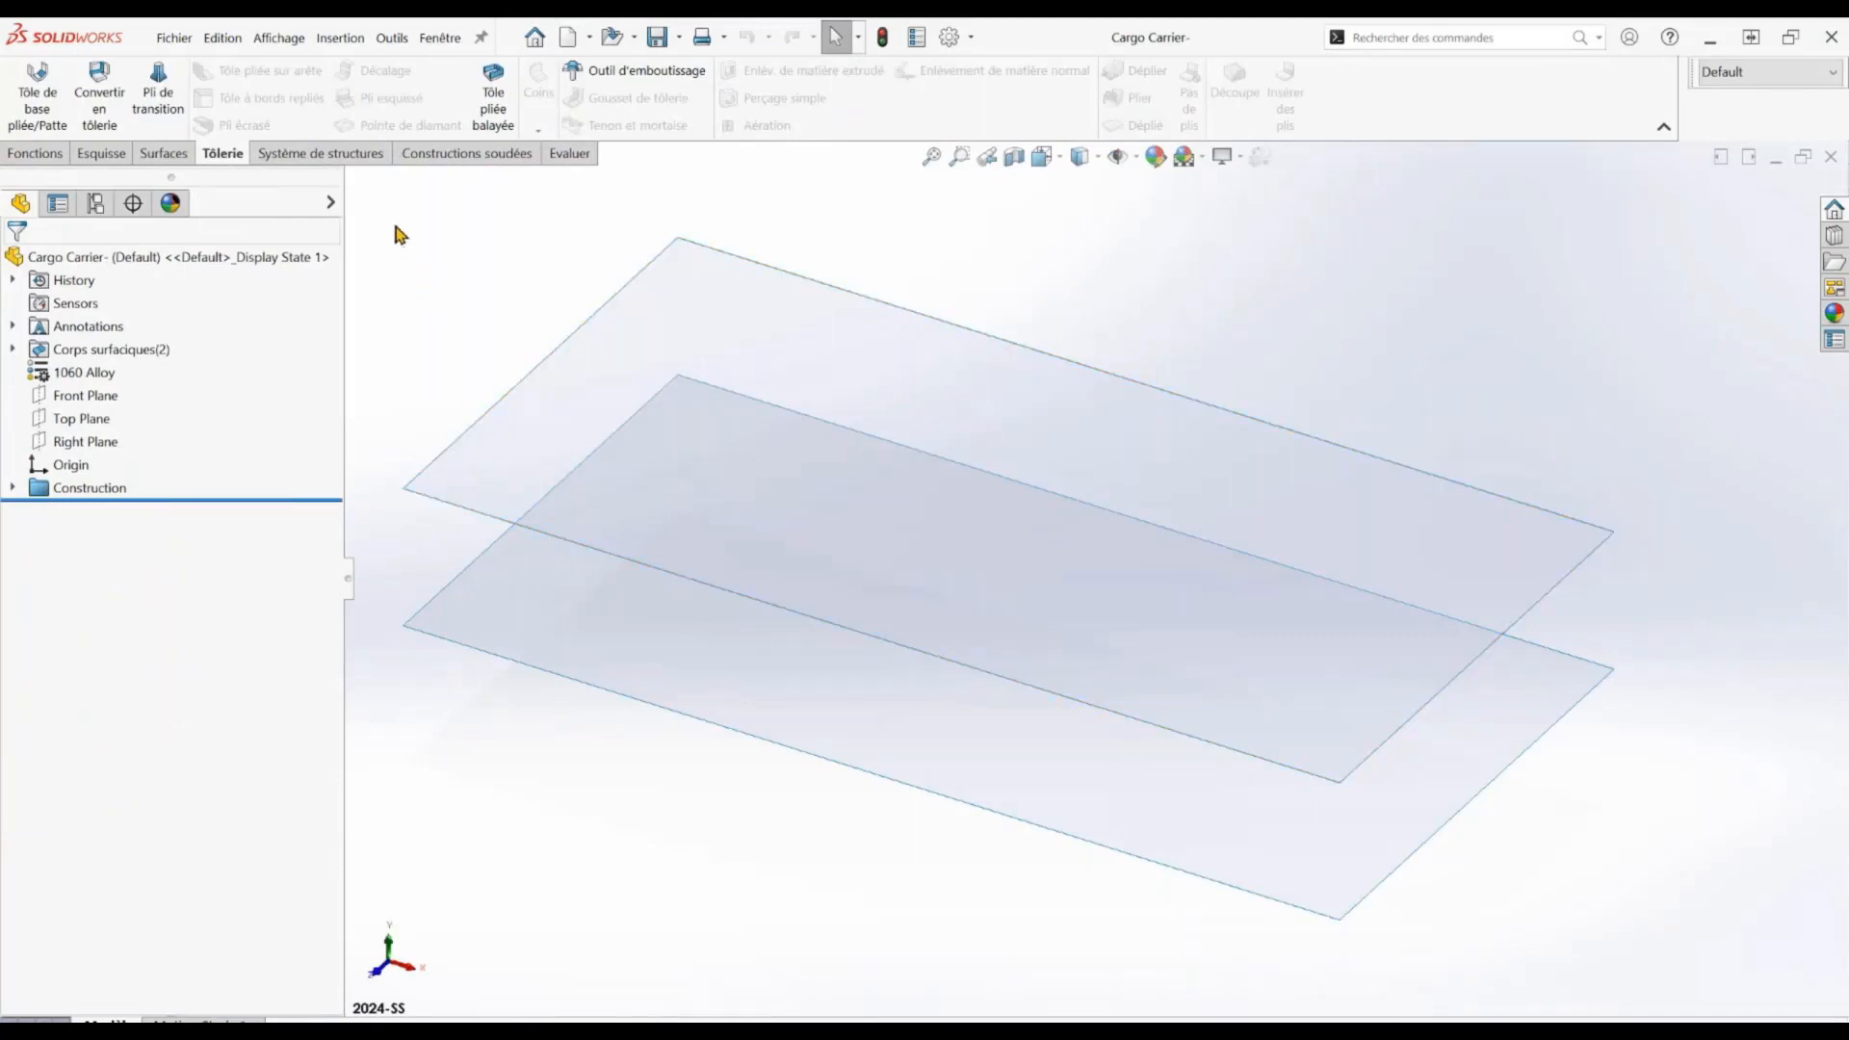
left_click(354, 157)
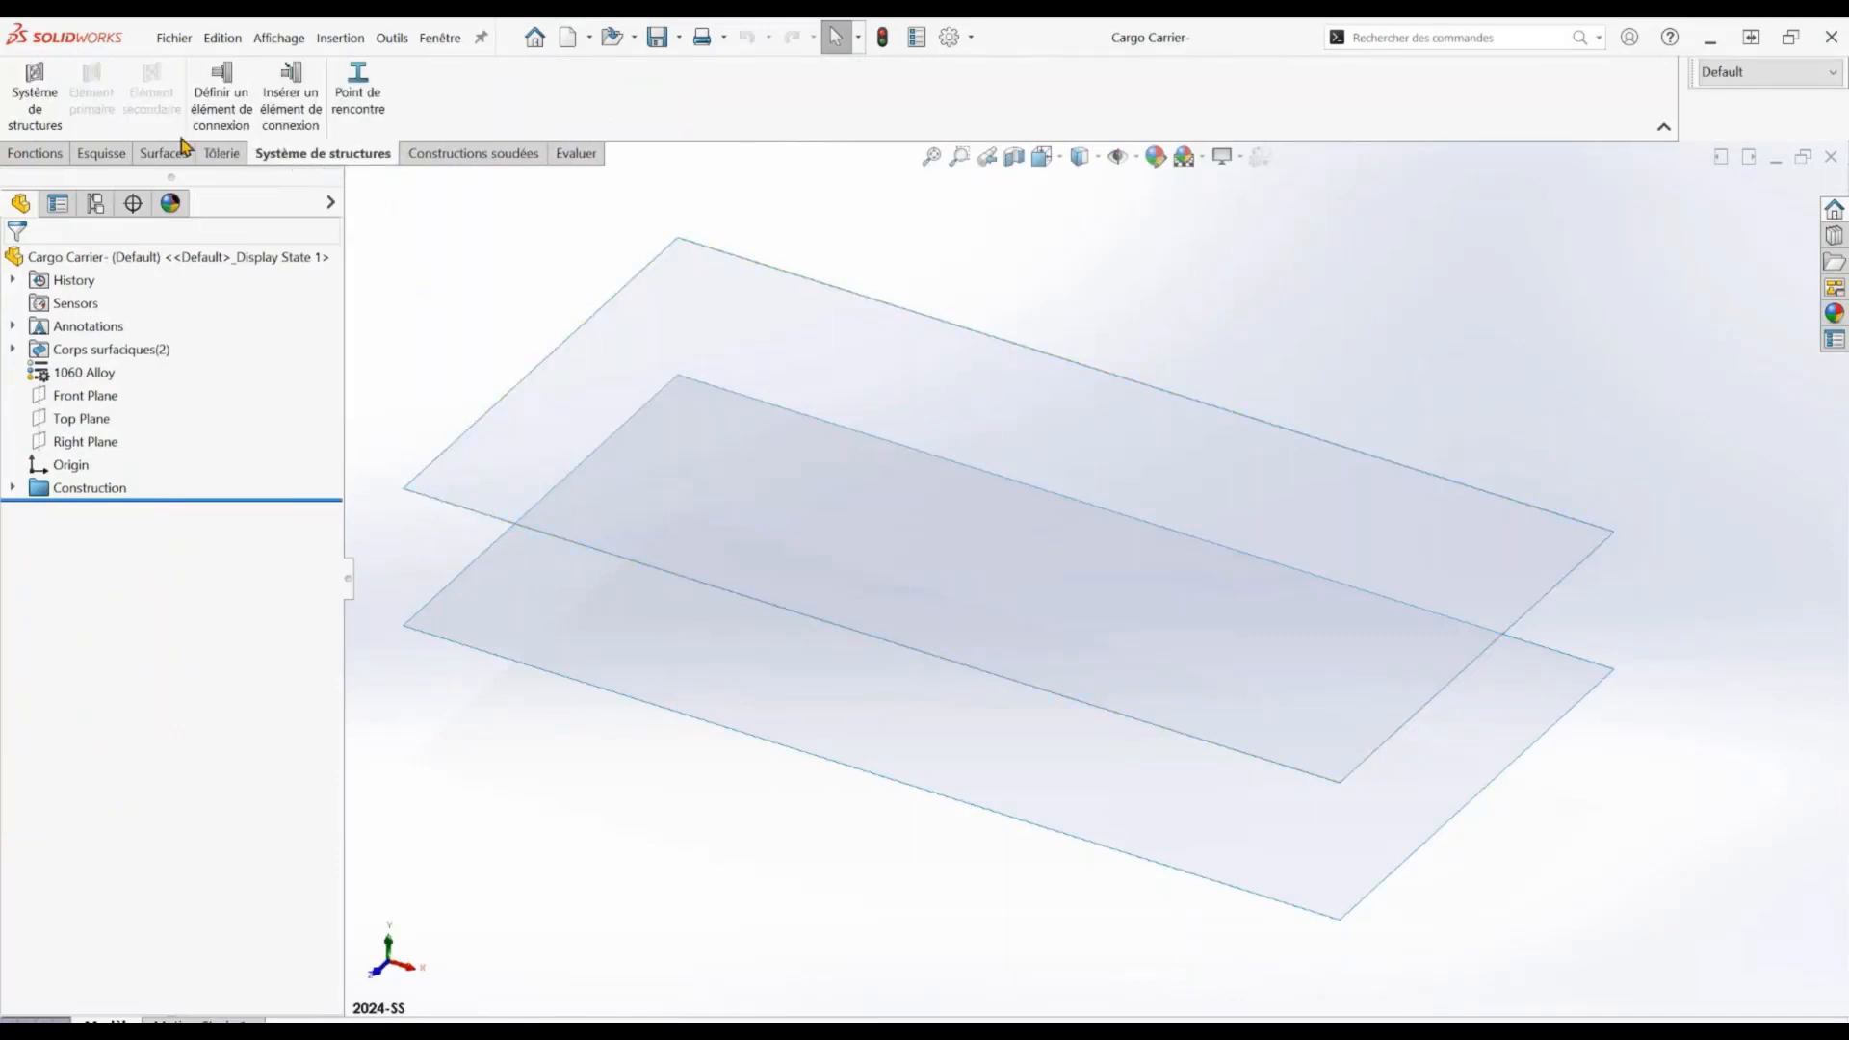
left_click(33, 112)
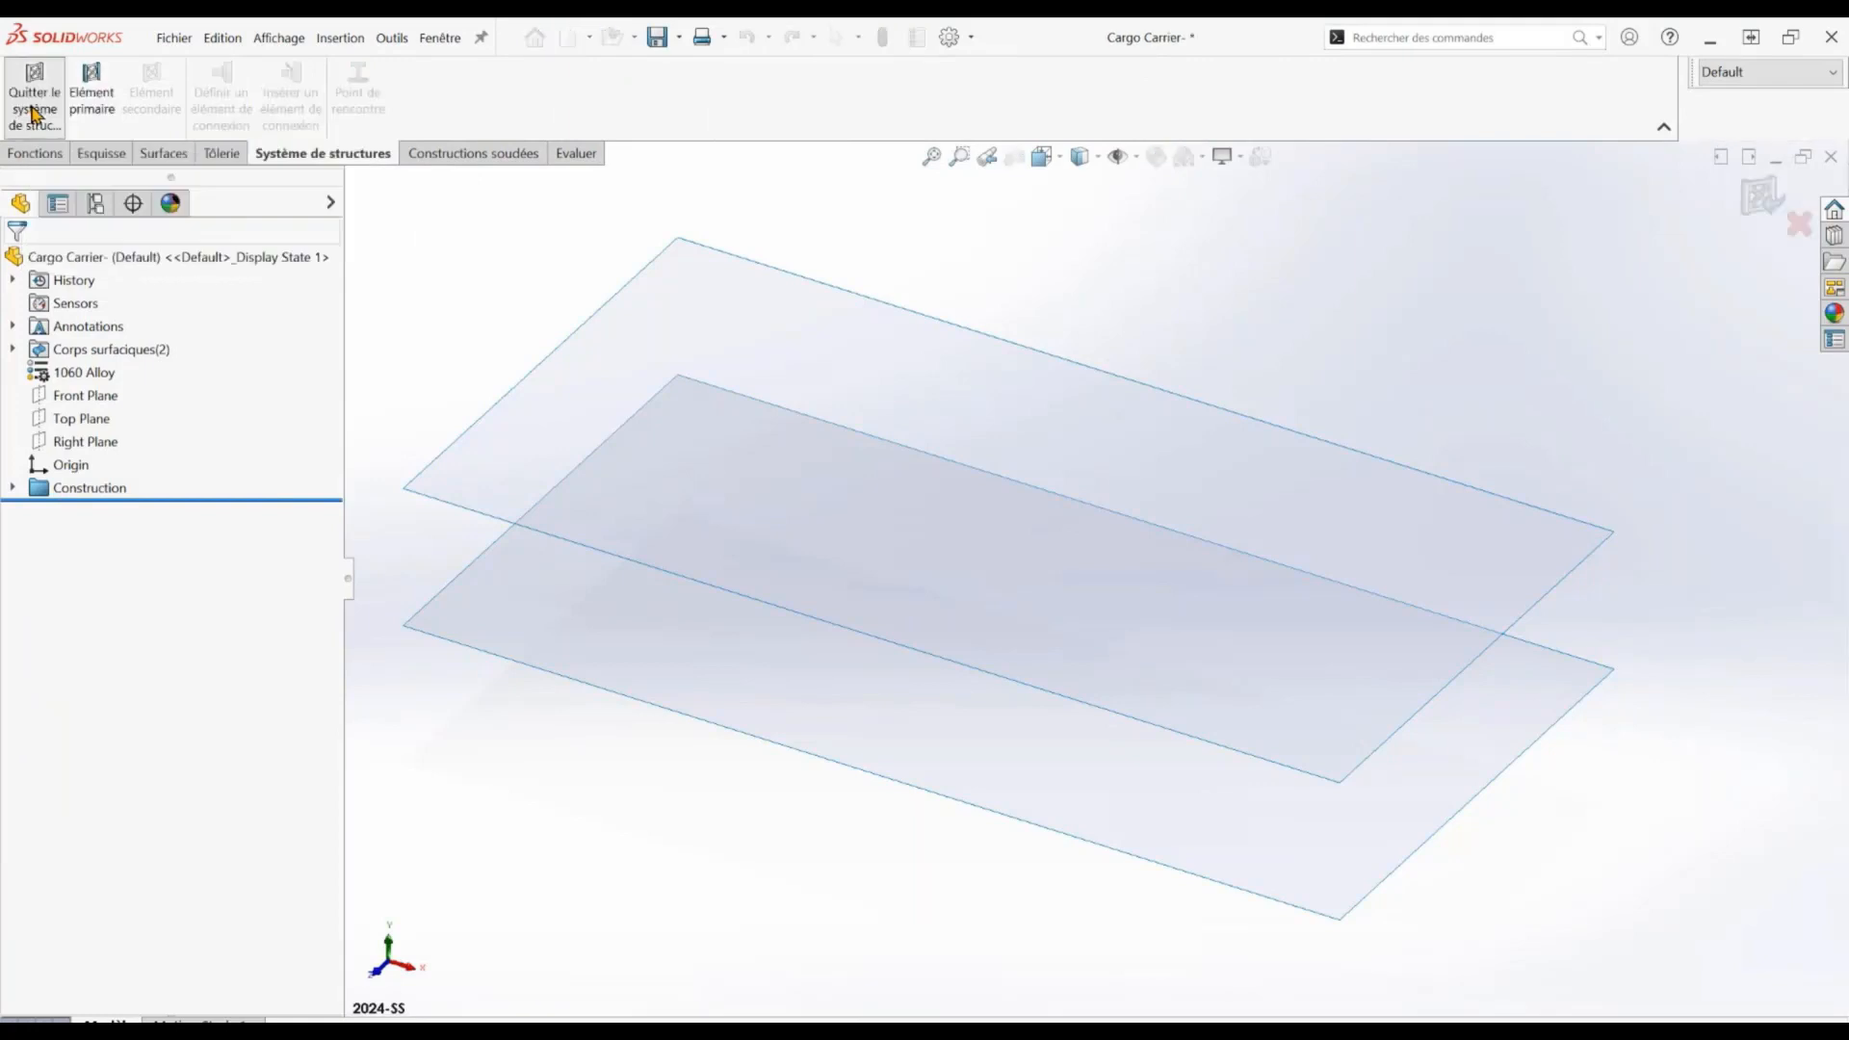
Create path-segment primary members along the edges of both rectangular surfaces, leaving out the upper surface's short edge at the open end
left_click(87, 104)
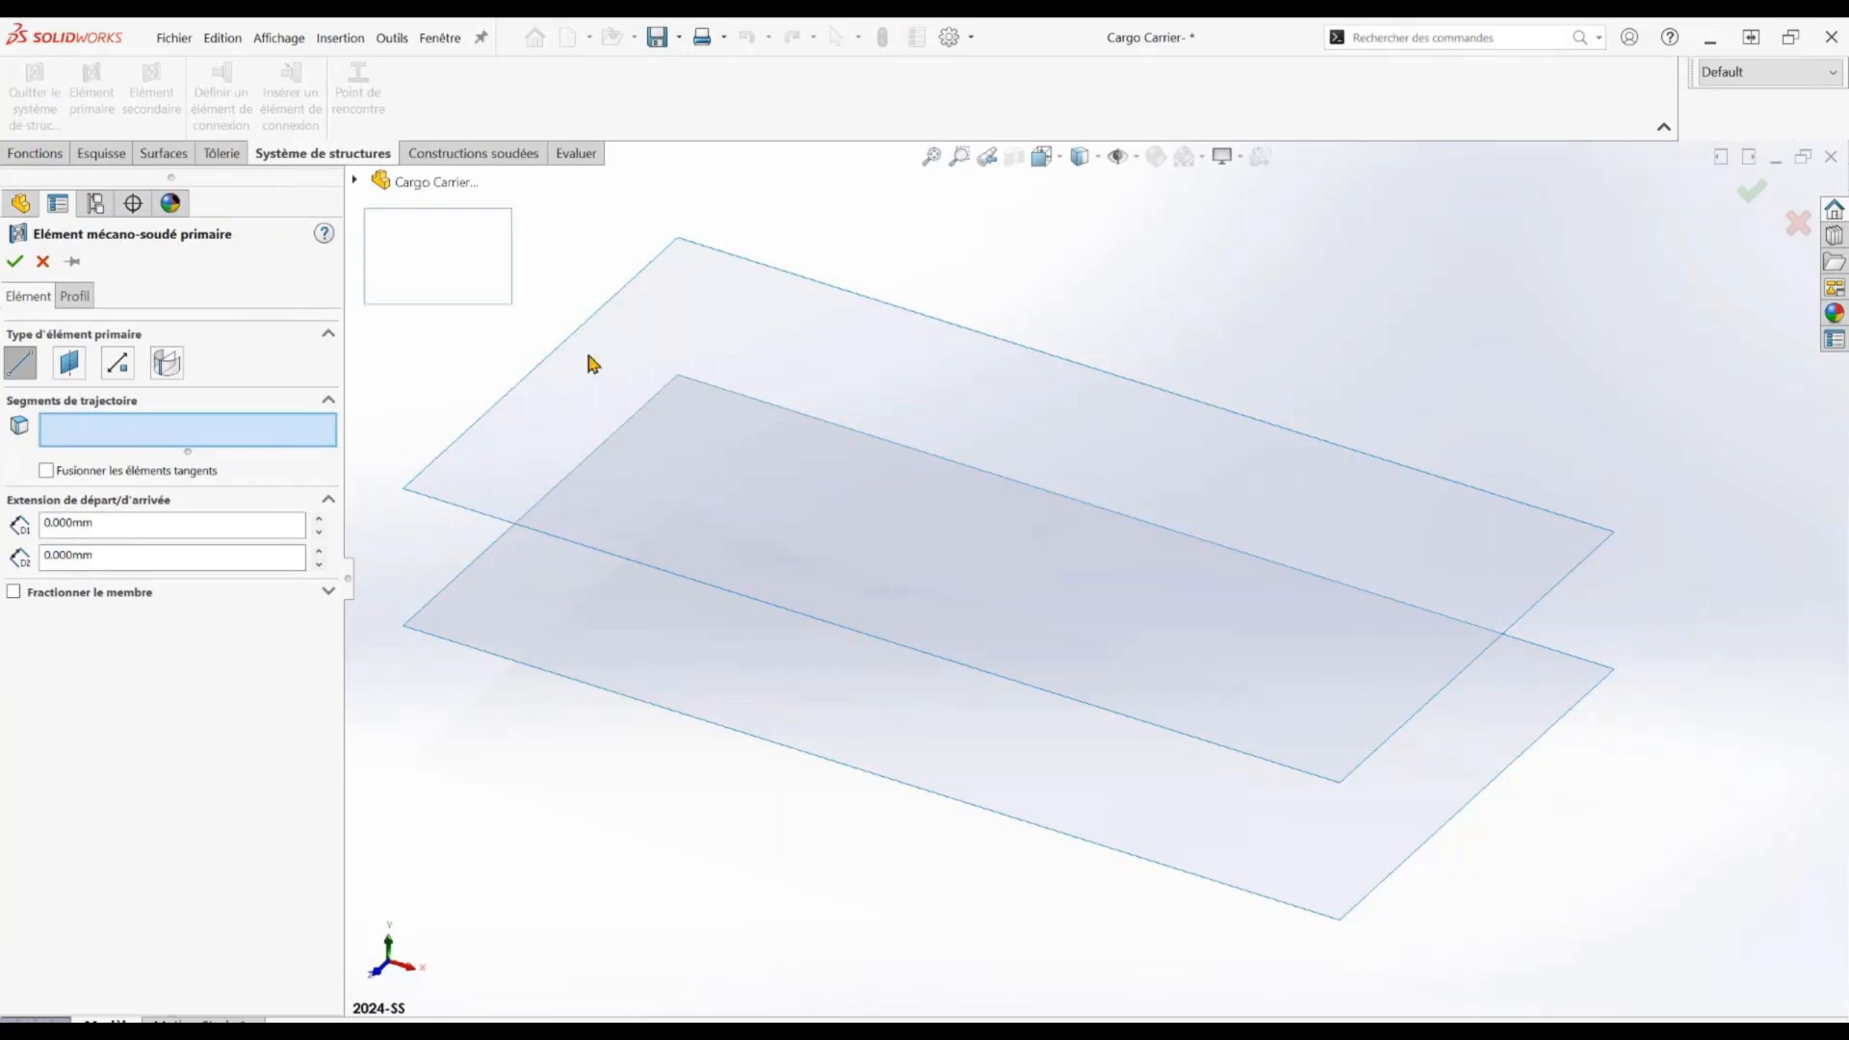
left_click_drag(592, 364, 1667, 953)
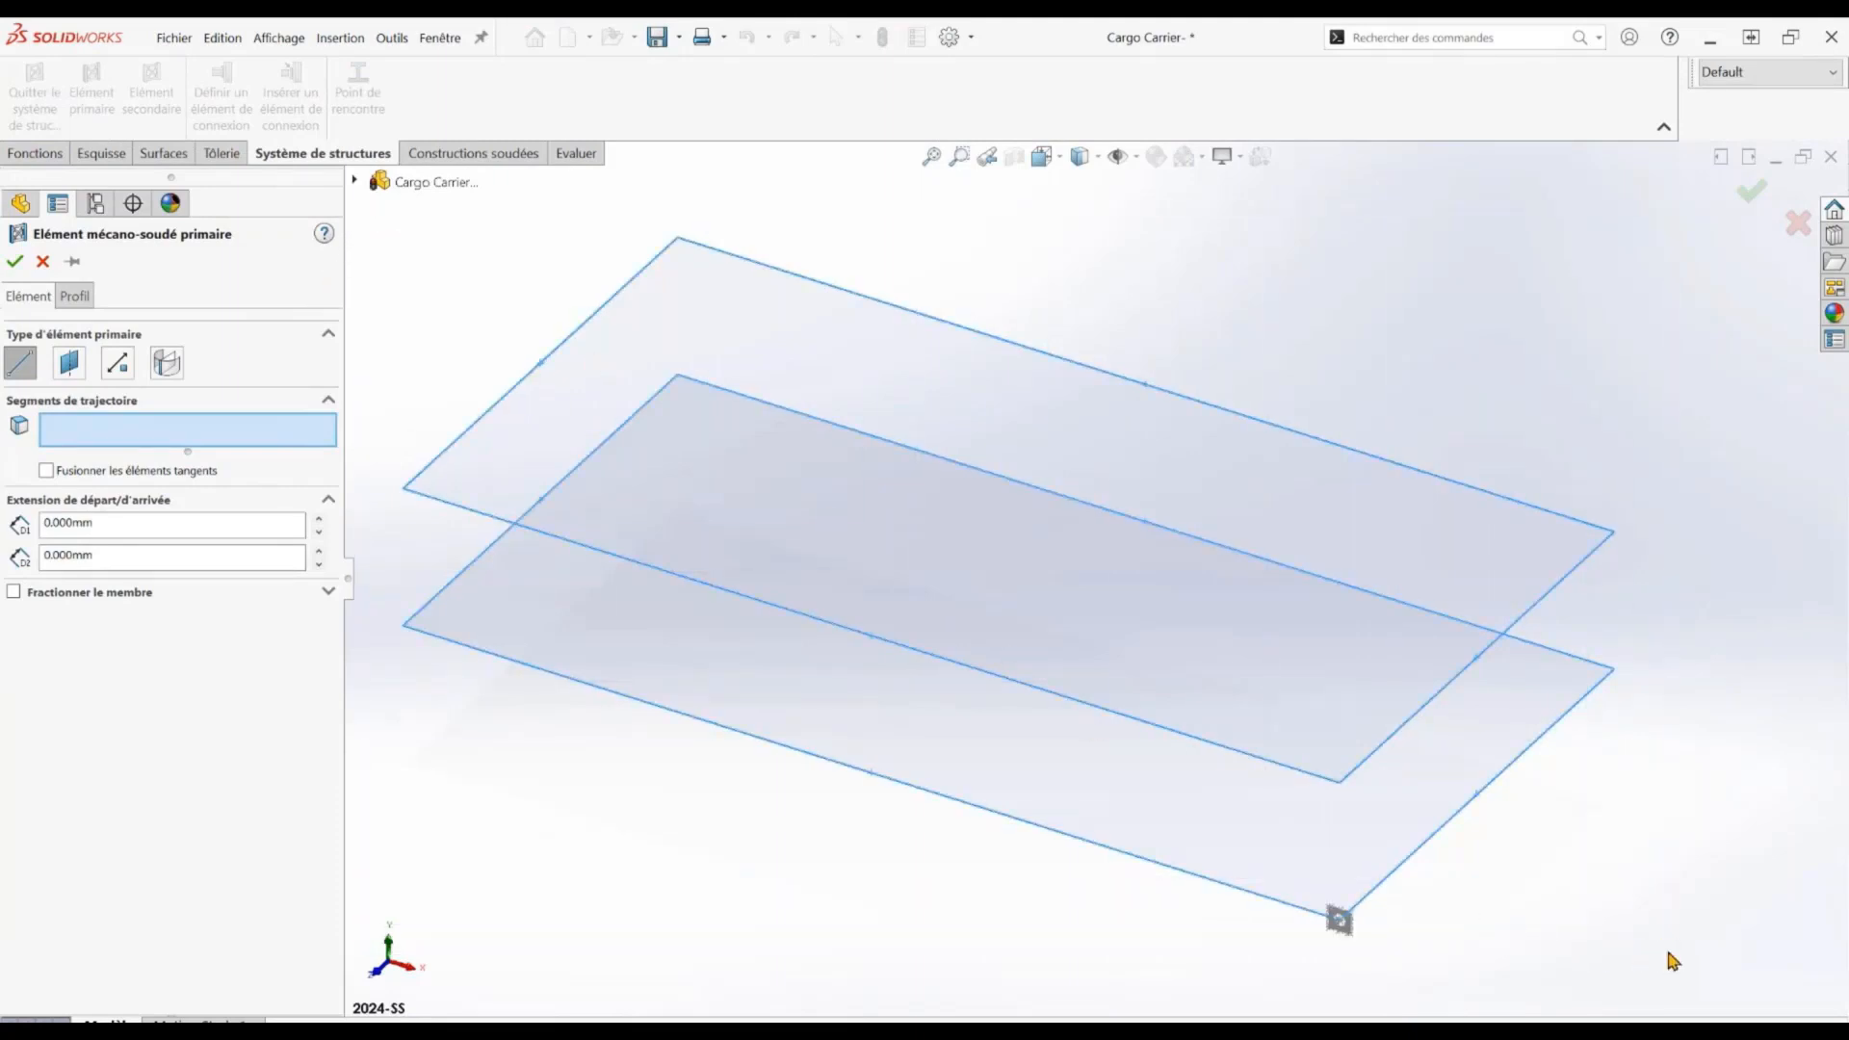
left_click(1432, 703)
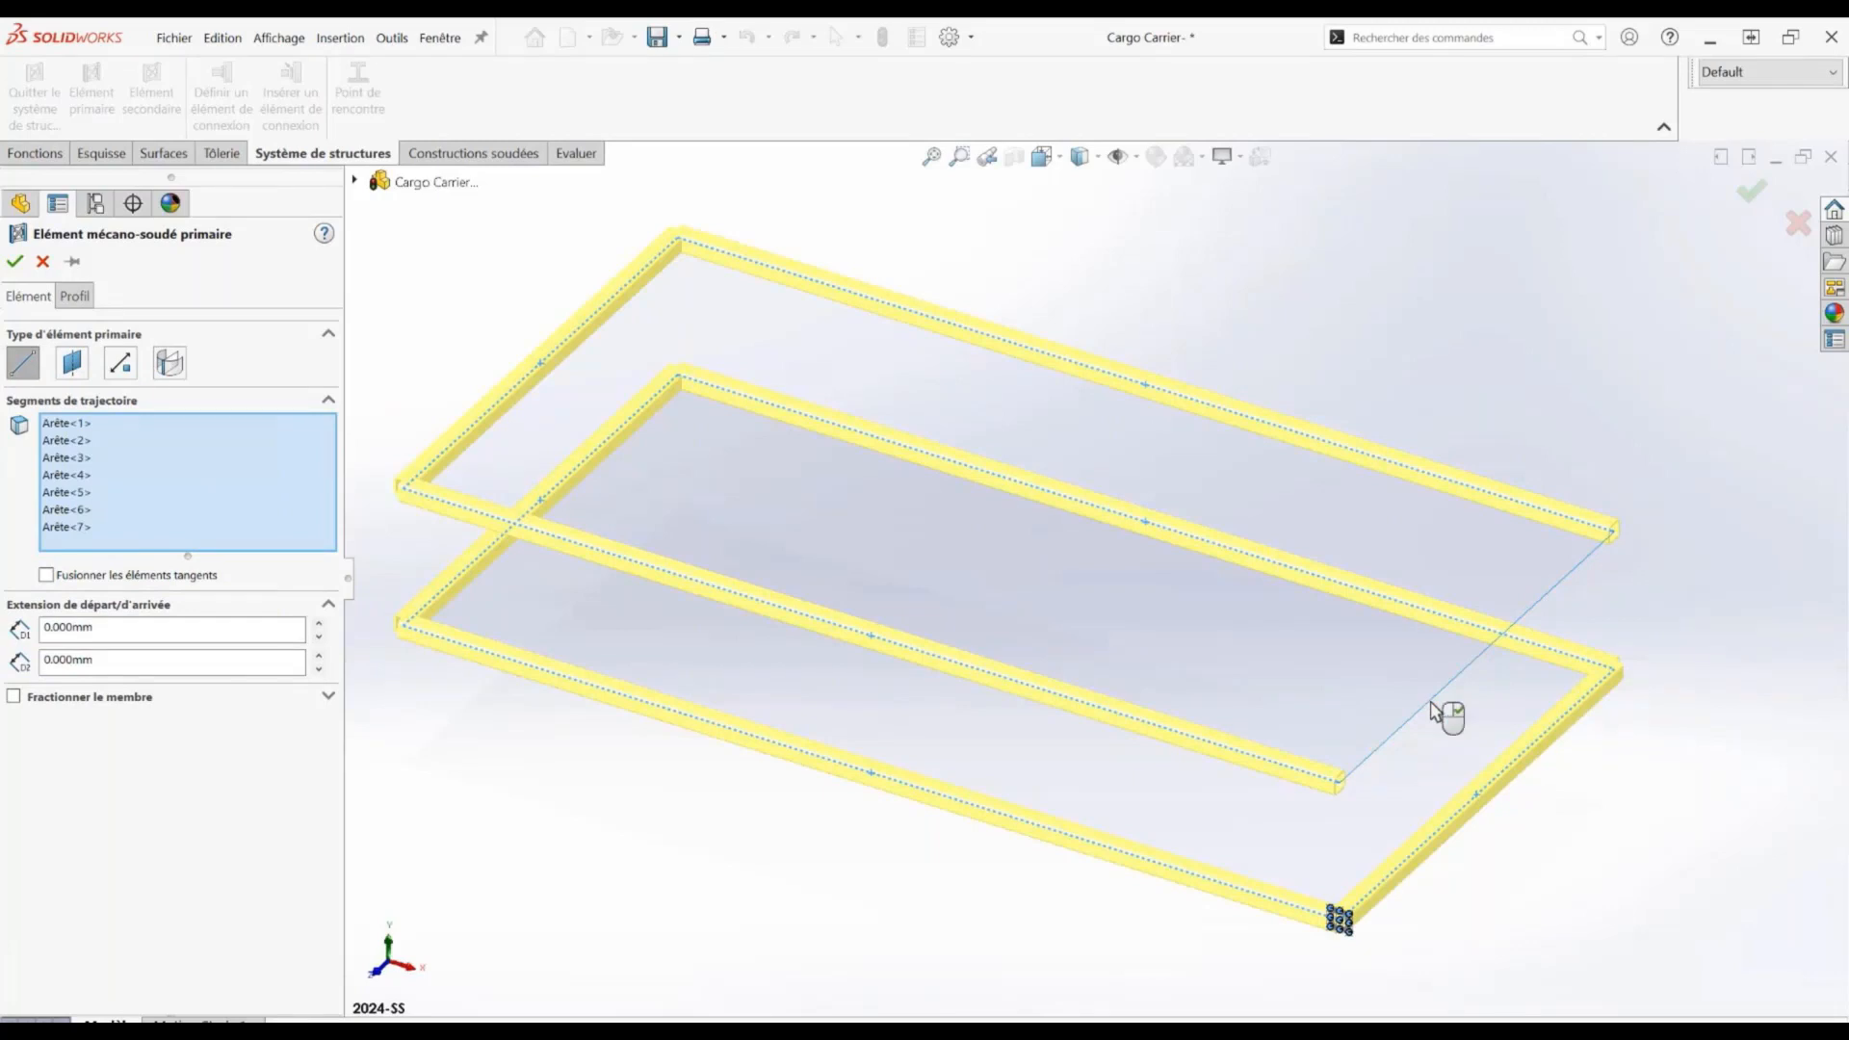
key("Return")
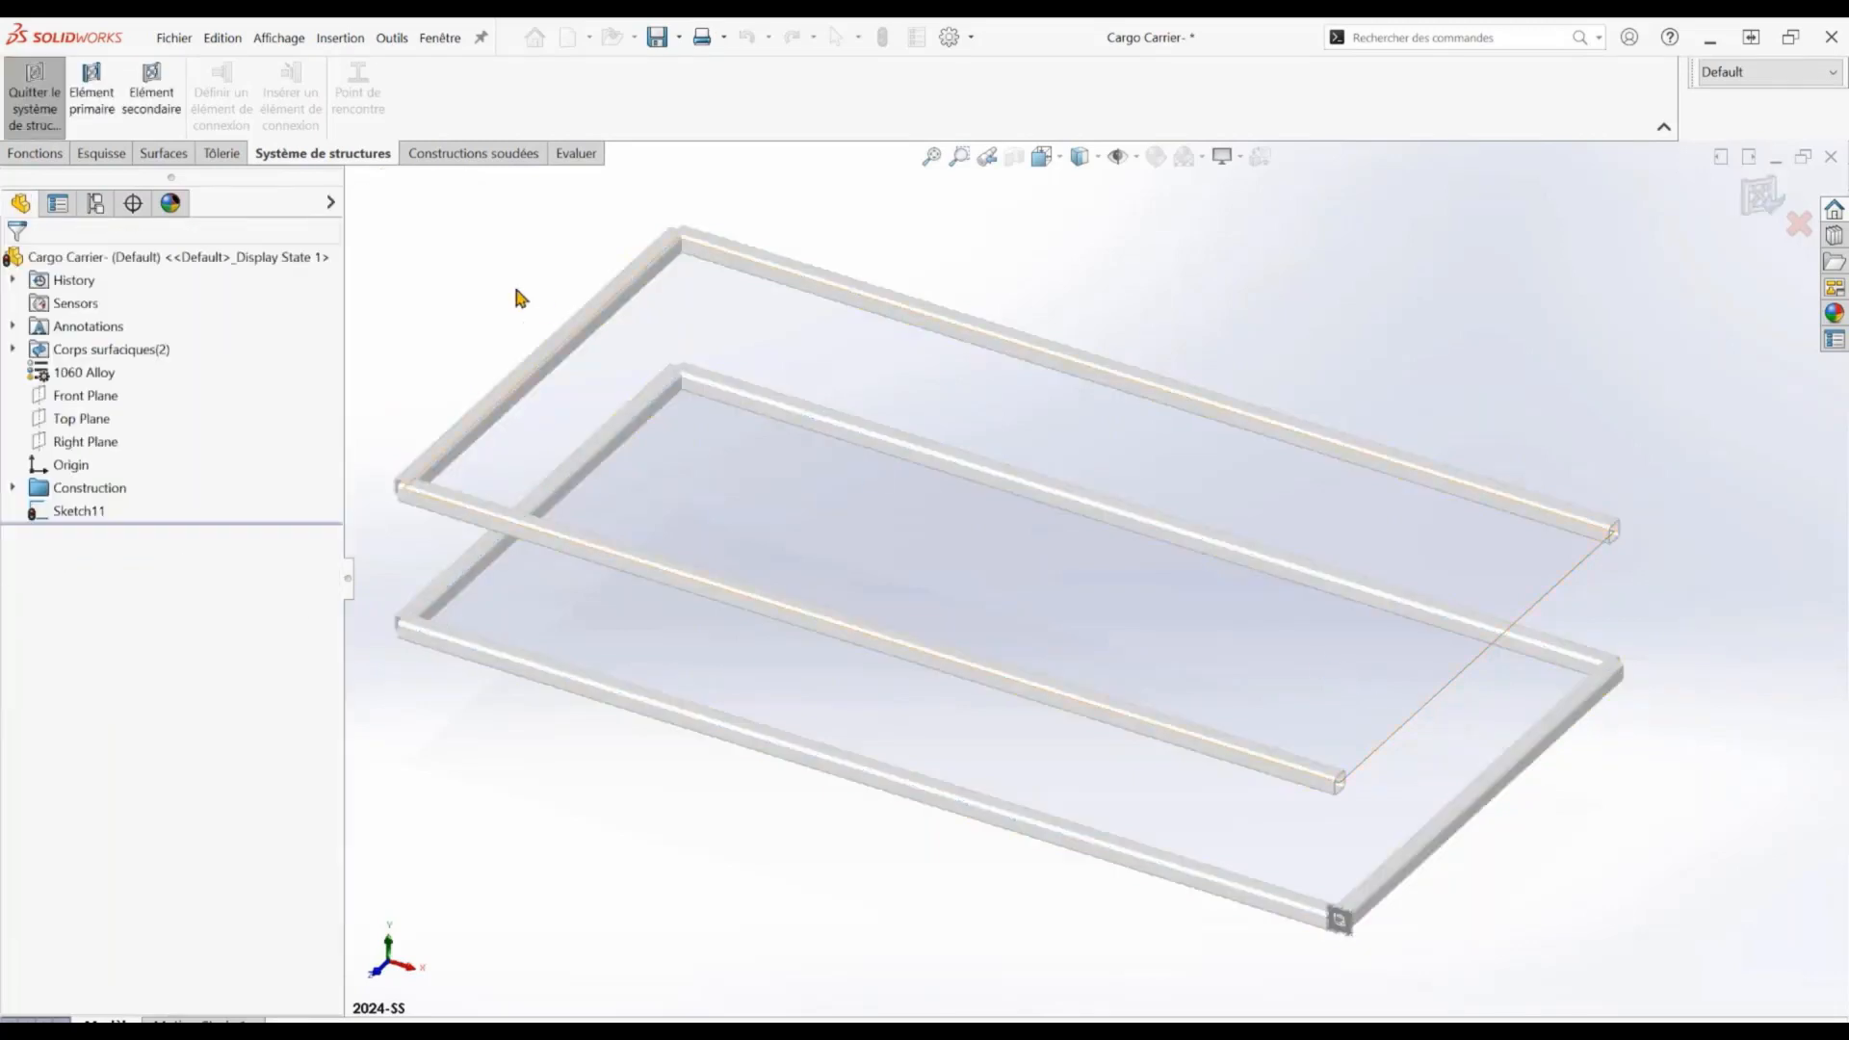
Start support-plane secondary members using Plane1, Plane2, Plane3, Plane4, Right Plane and Front Plane as the member parameters
left_click(141, 112)
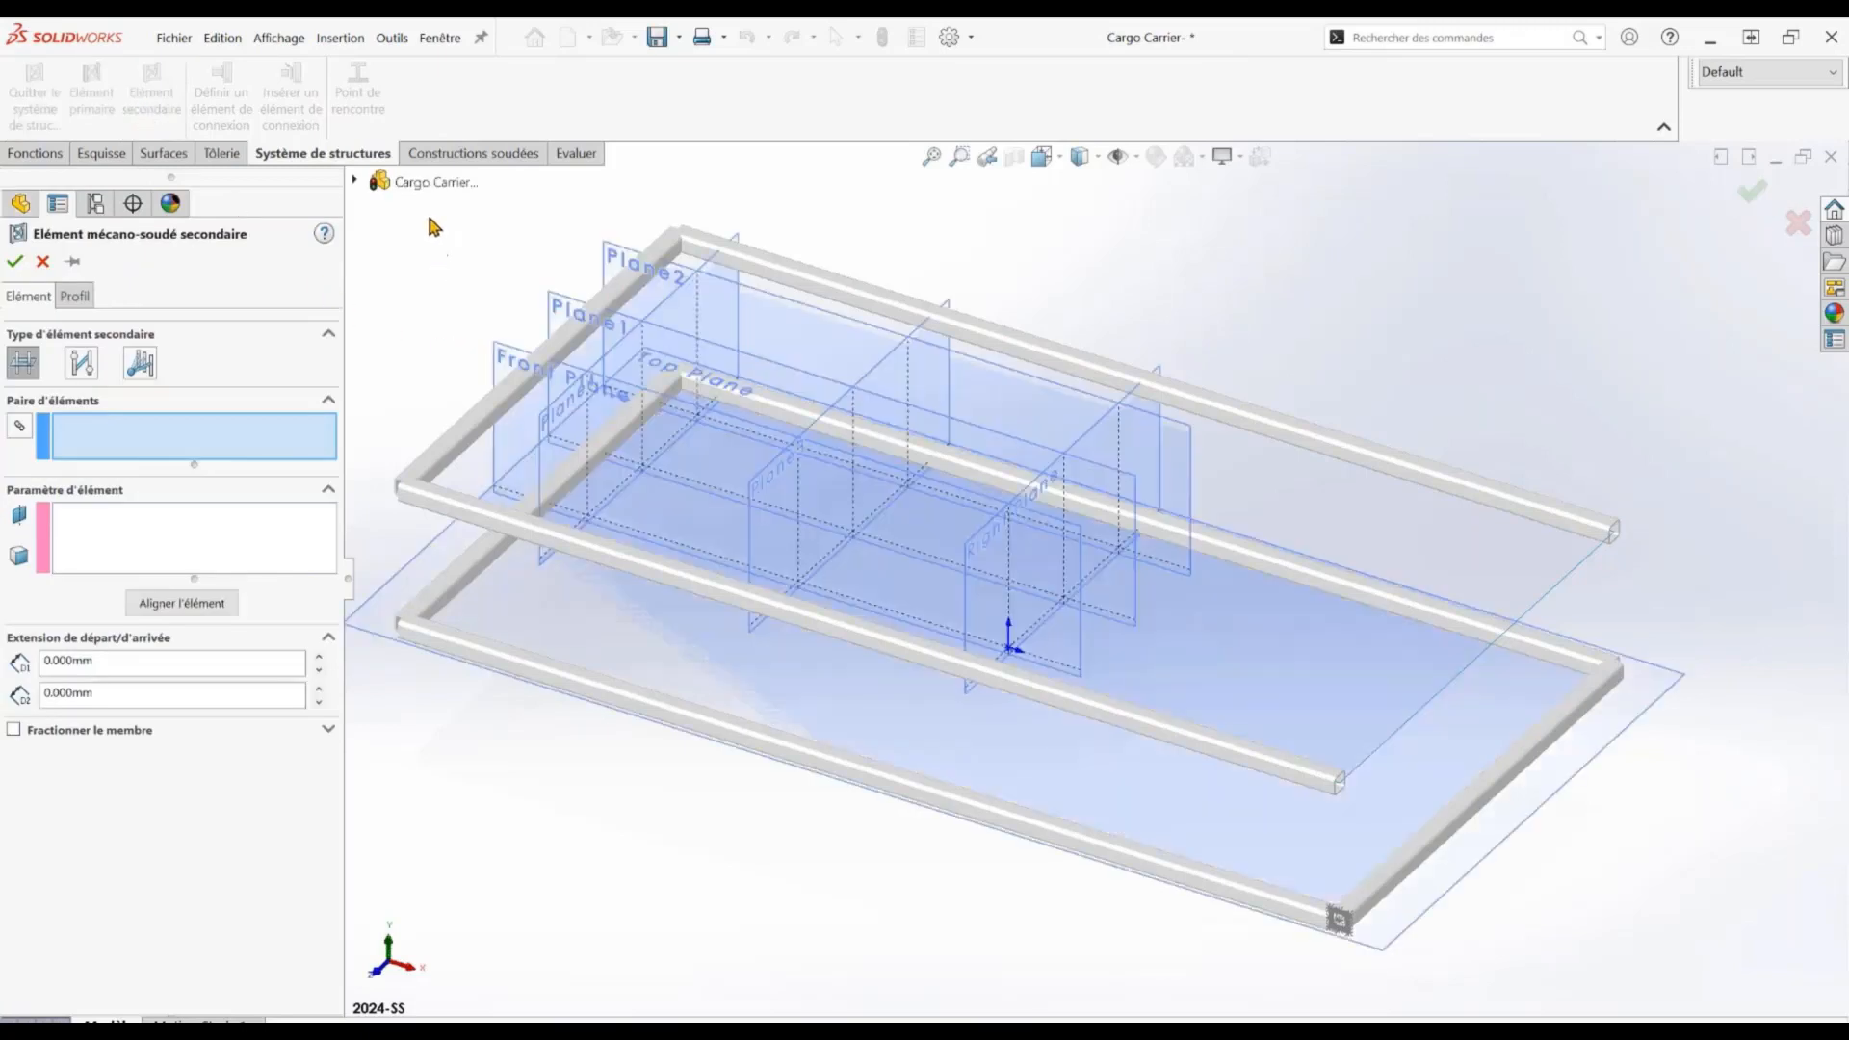
left_click(193, 525)
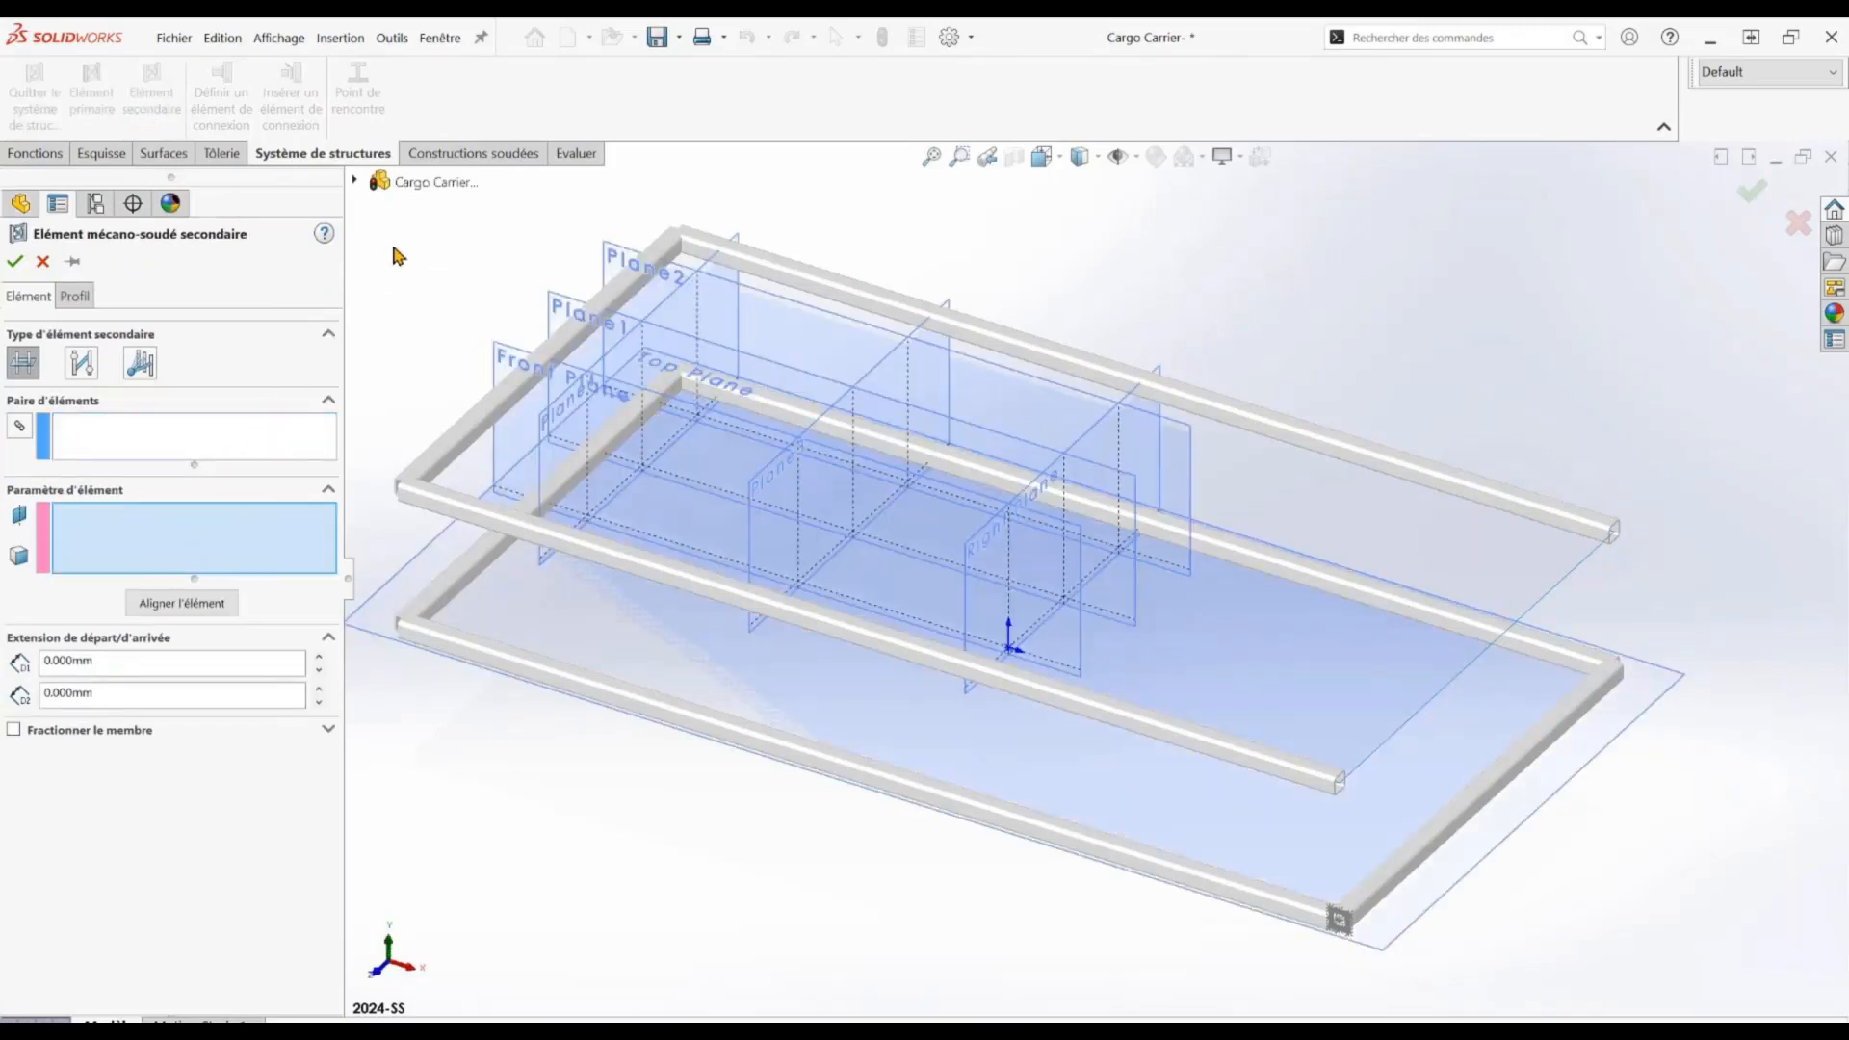
left_click_drag(425, 201, 1300, 735)
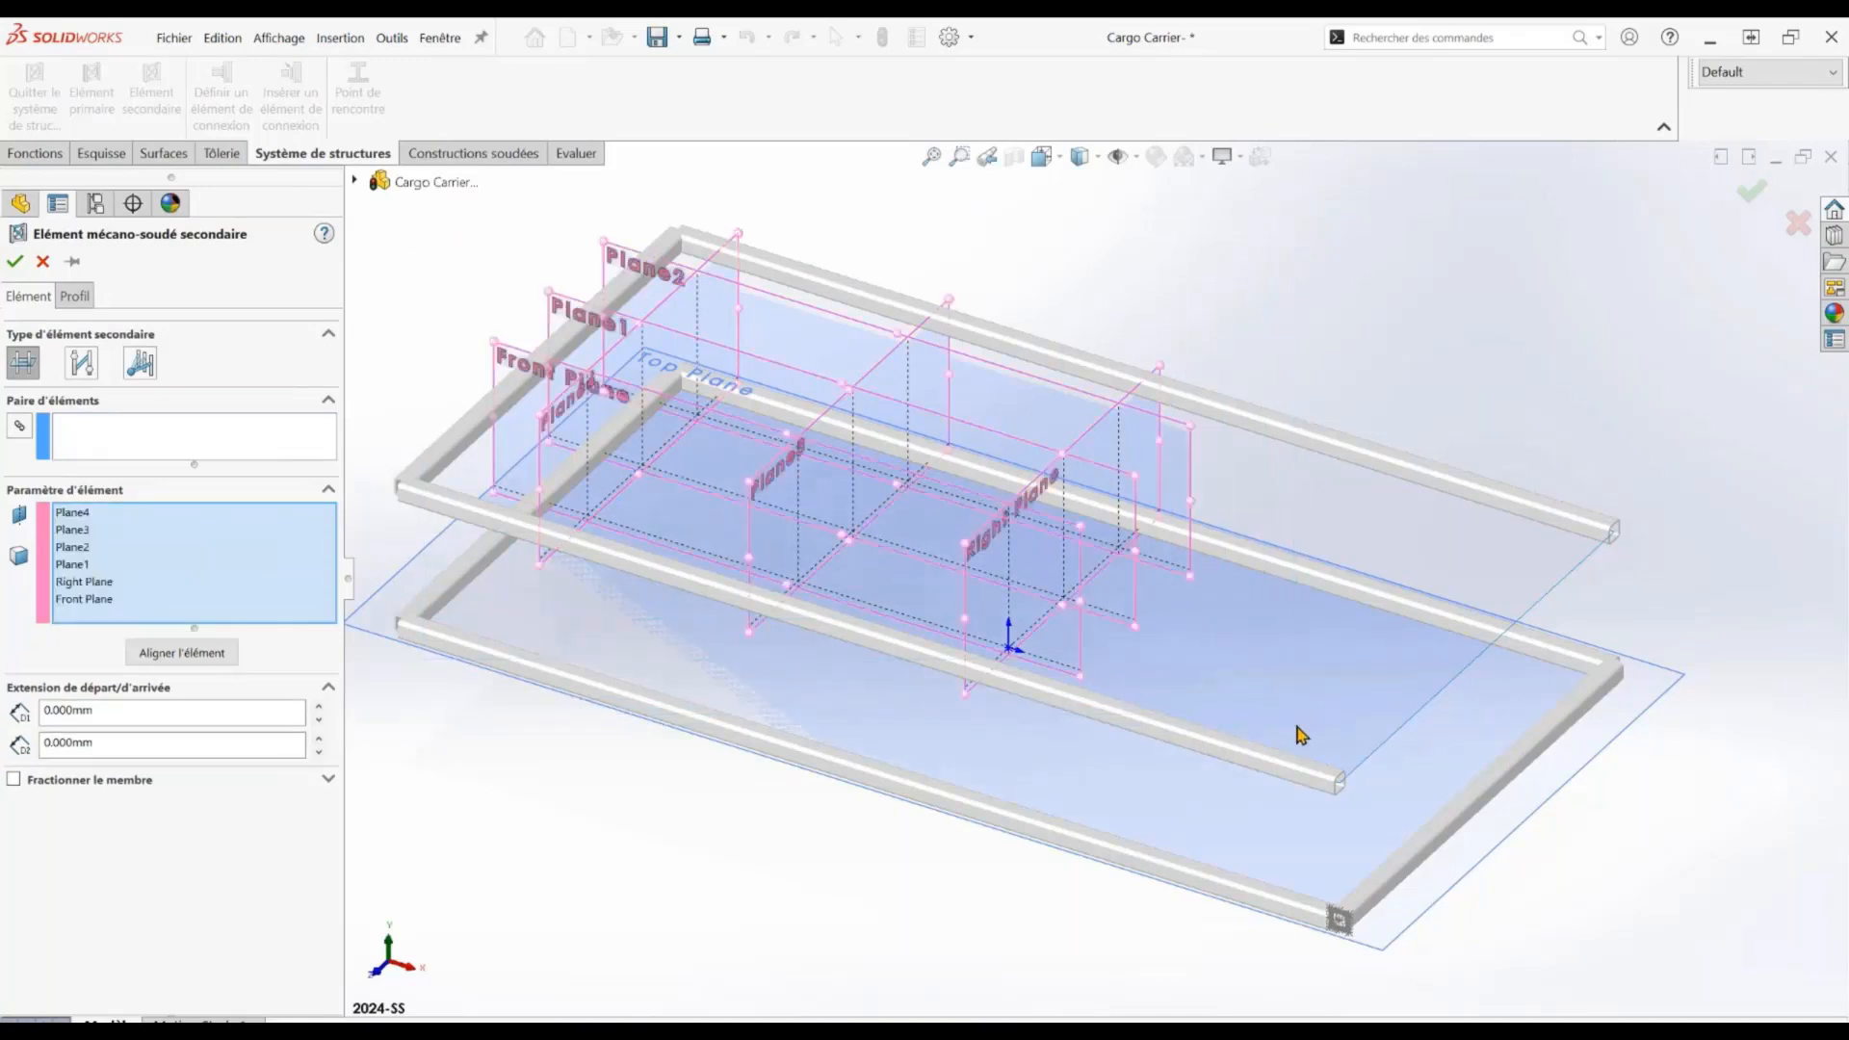
Create the secondary members between three pairs: upper and lower closed-end members, both lower end members, and lower and upper rear long members
left_click(287, 438)
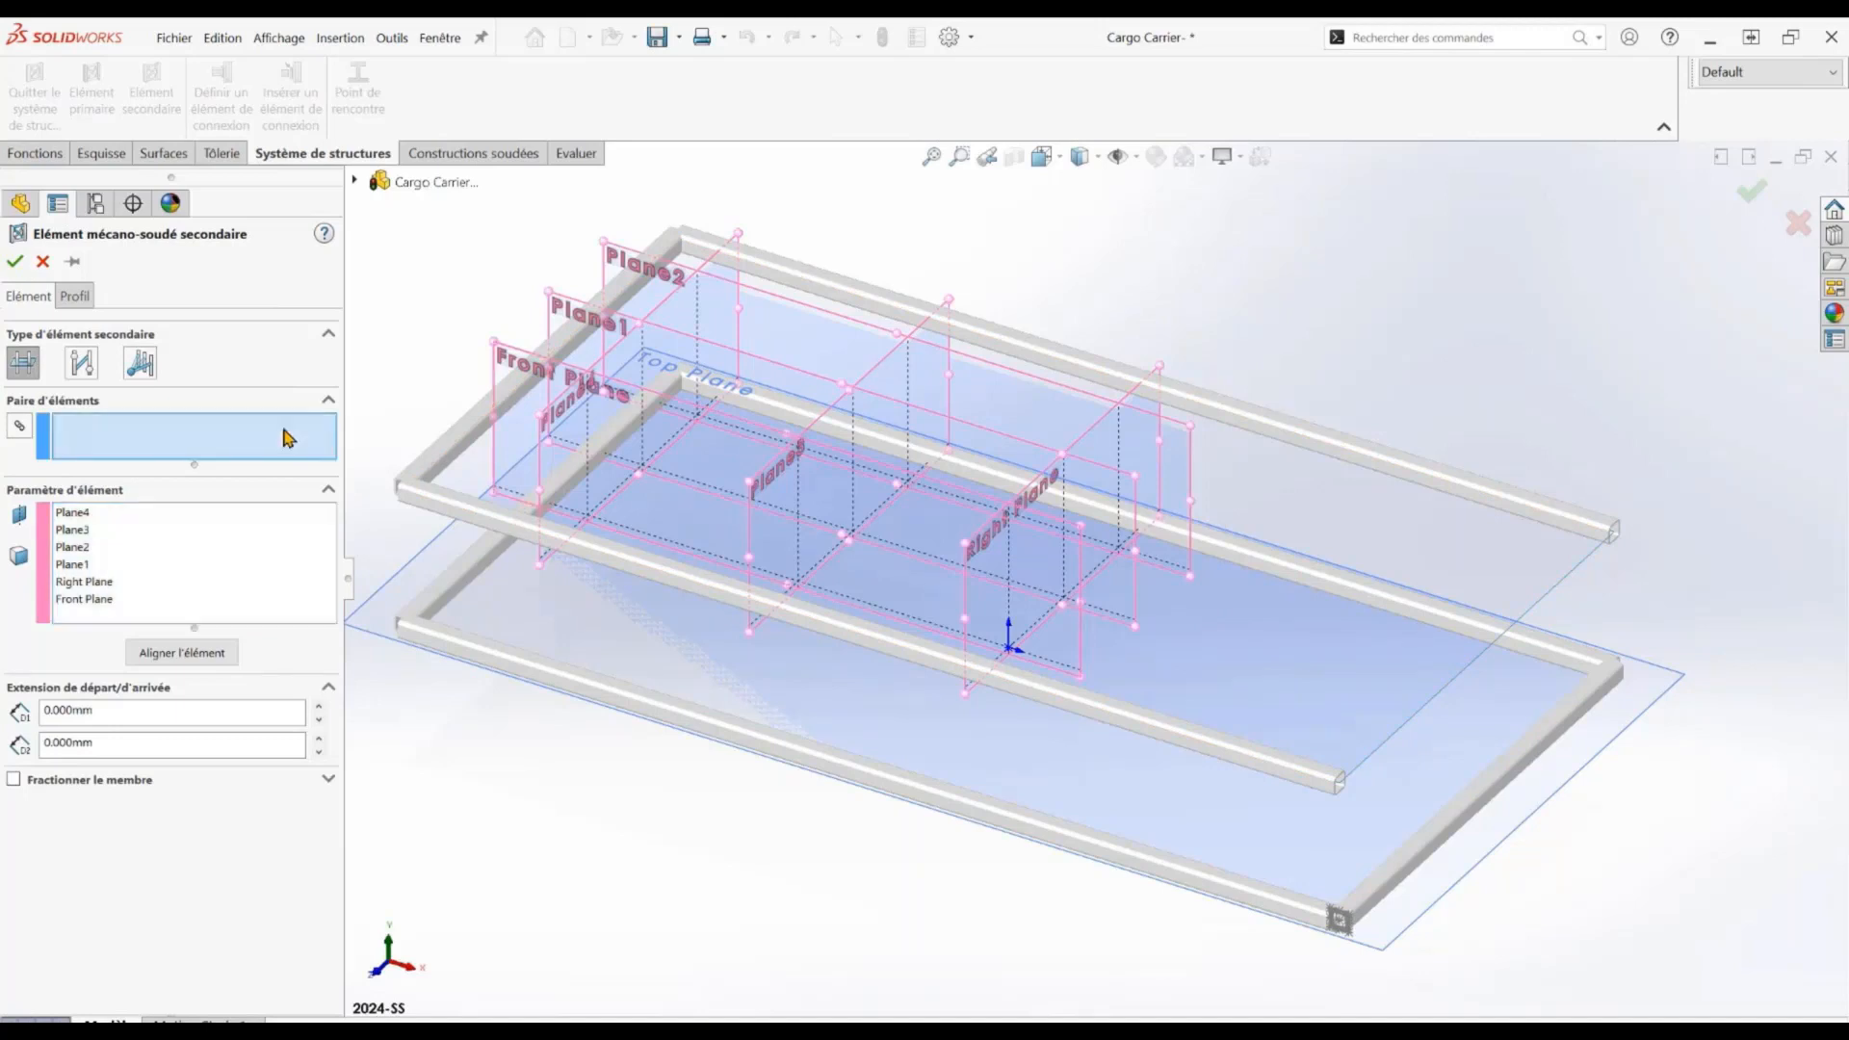
left_click(450, 449)
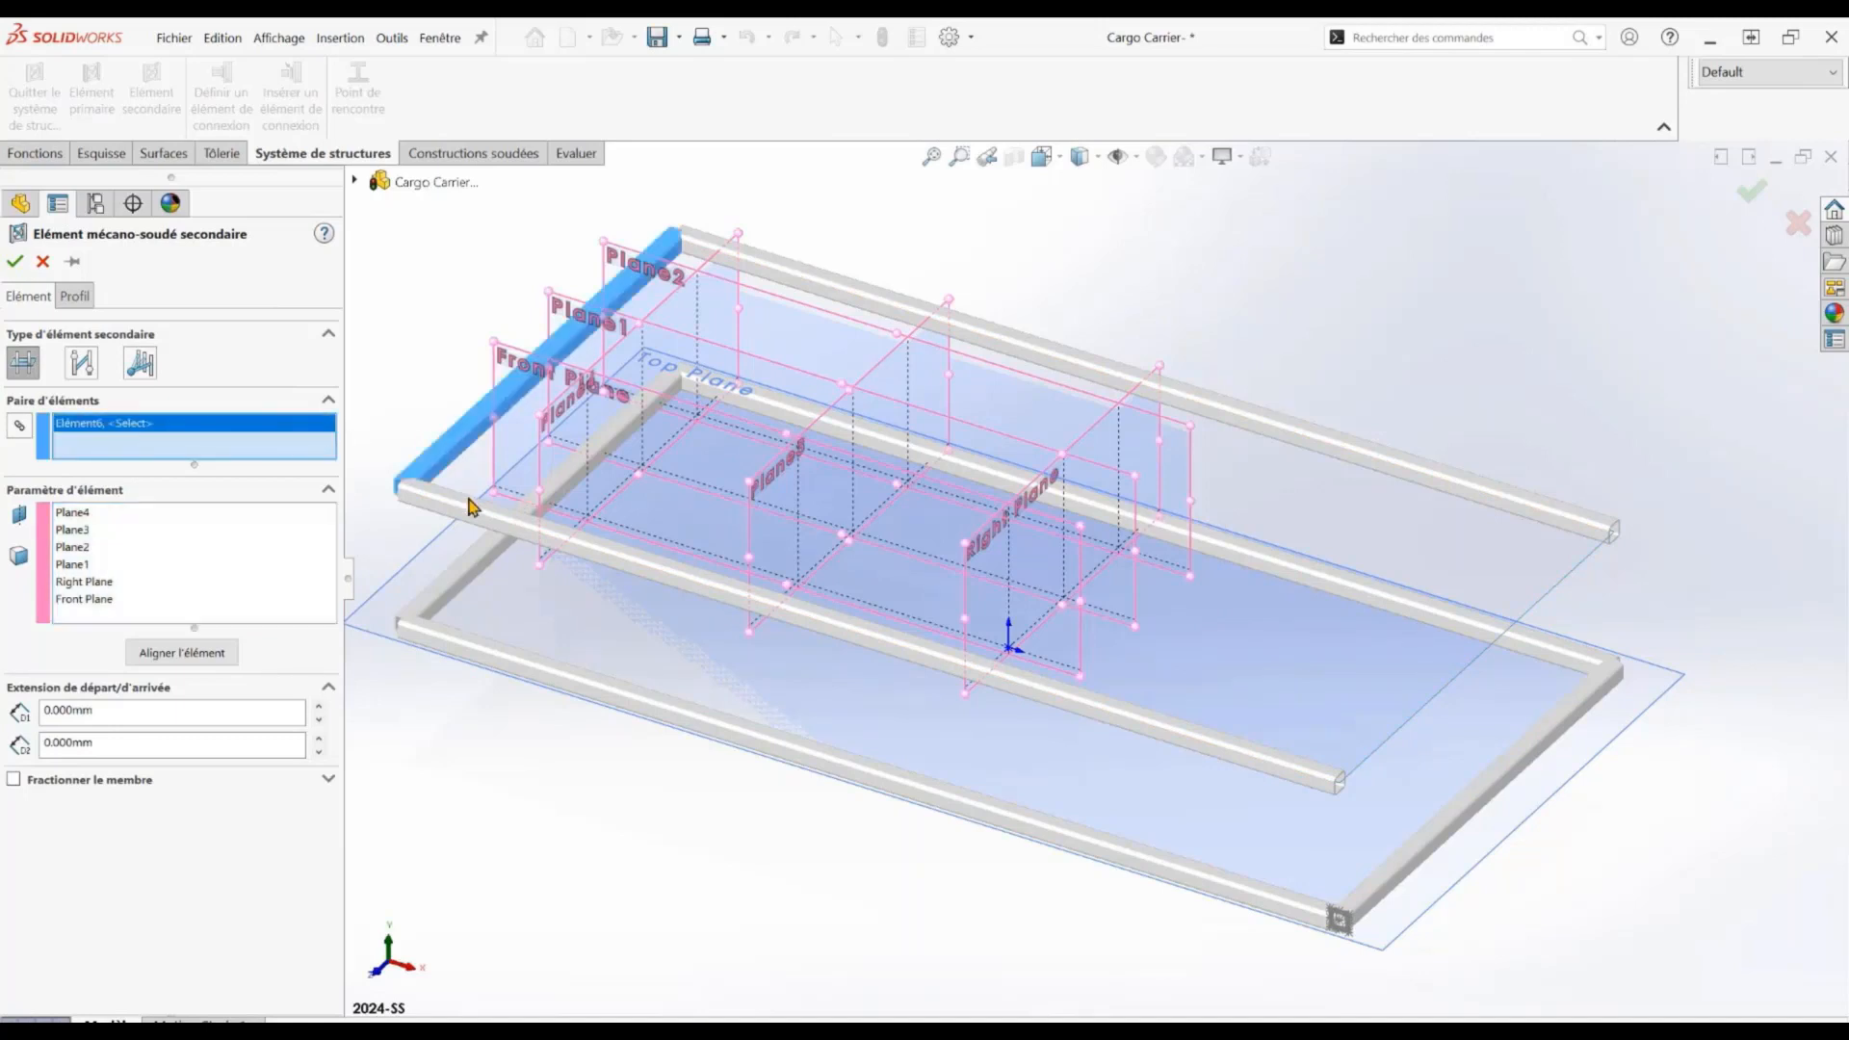
left_click(470, 568)
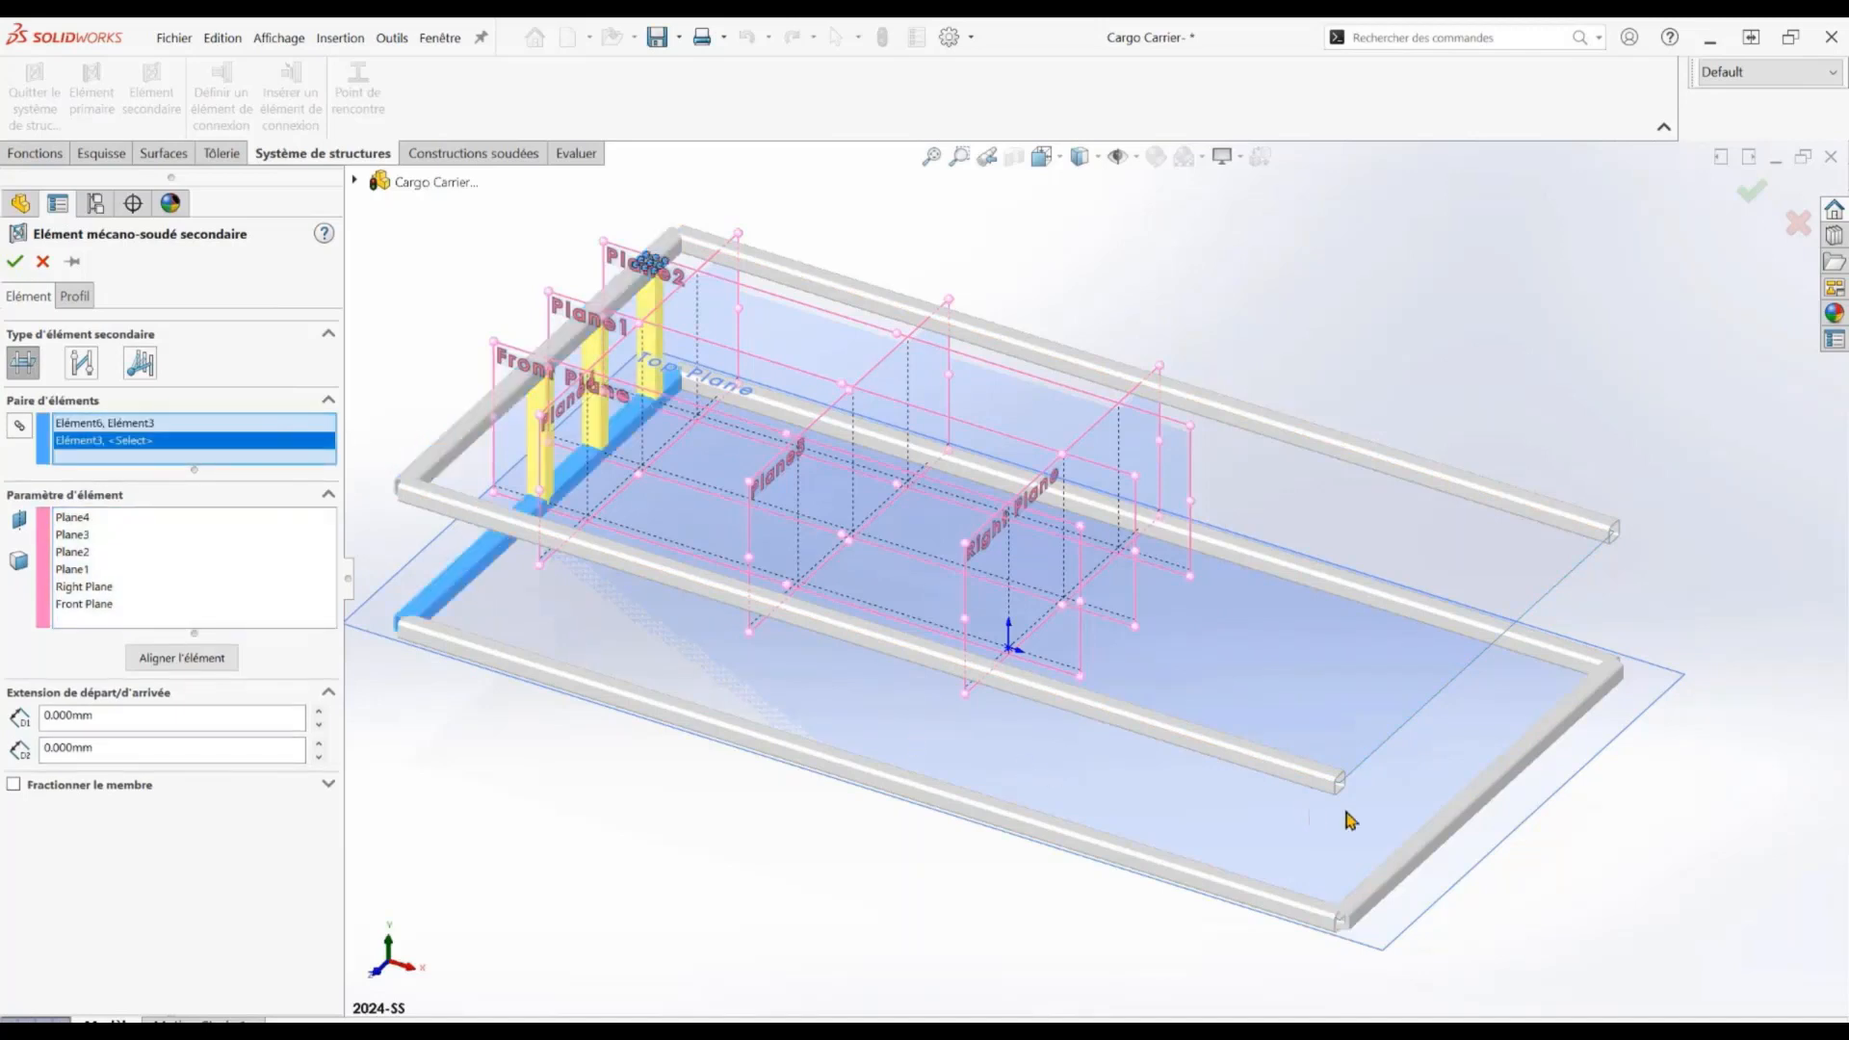
left_click(1451, 840)
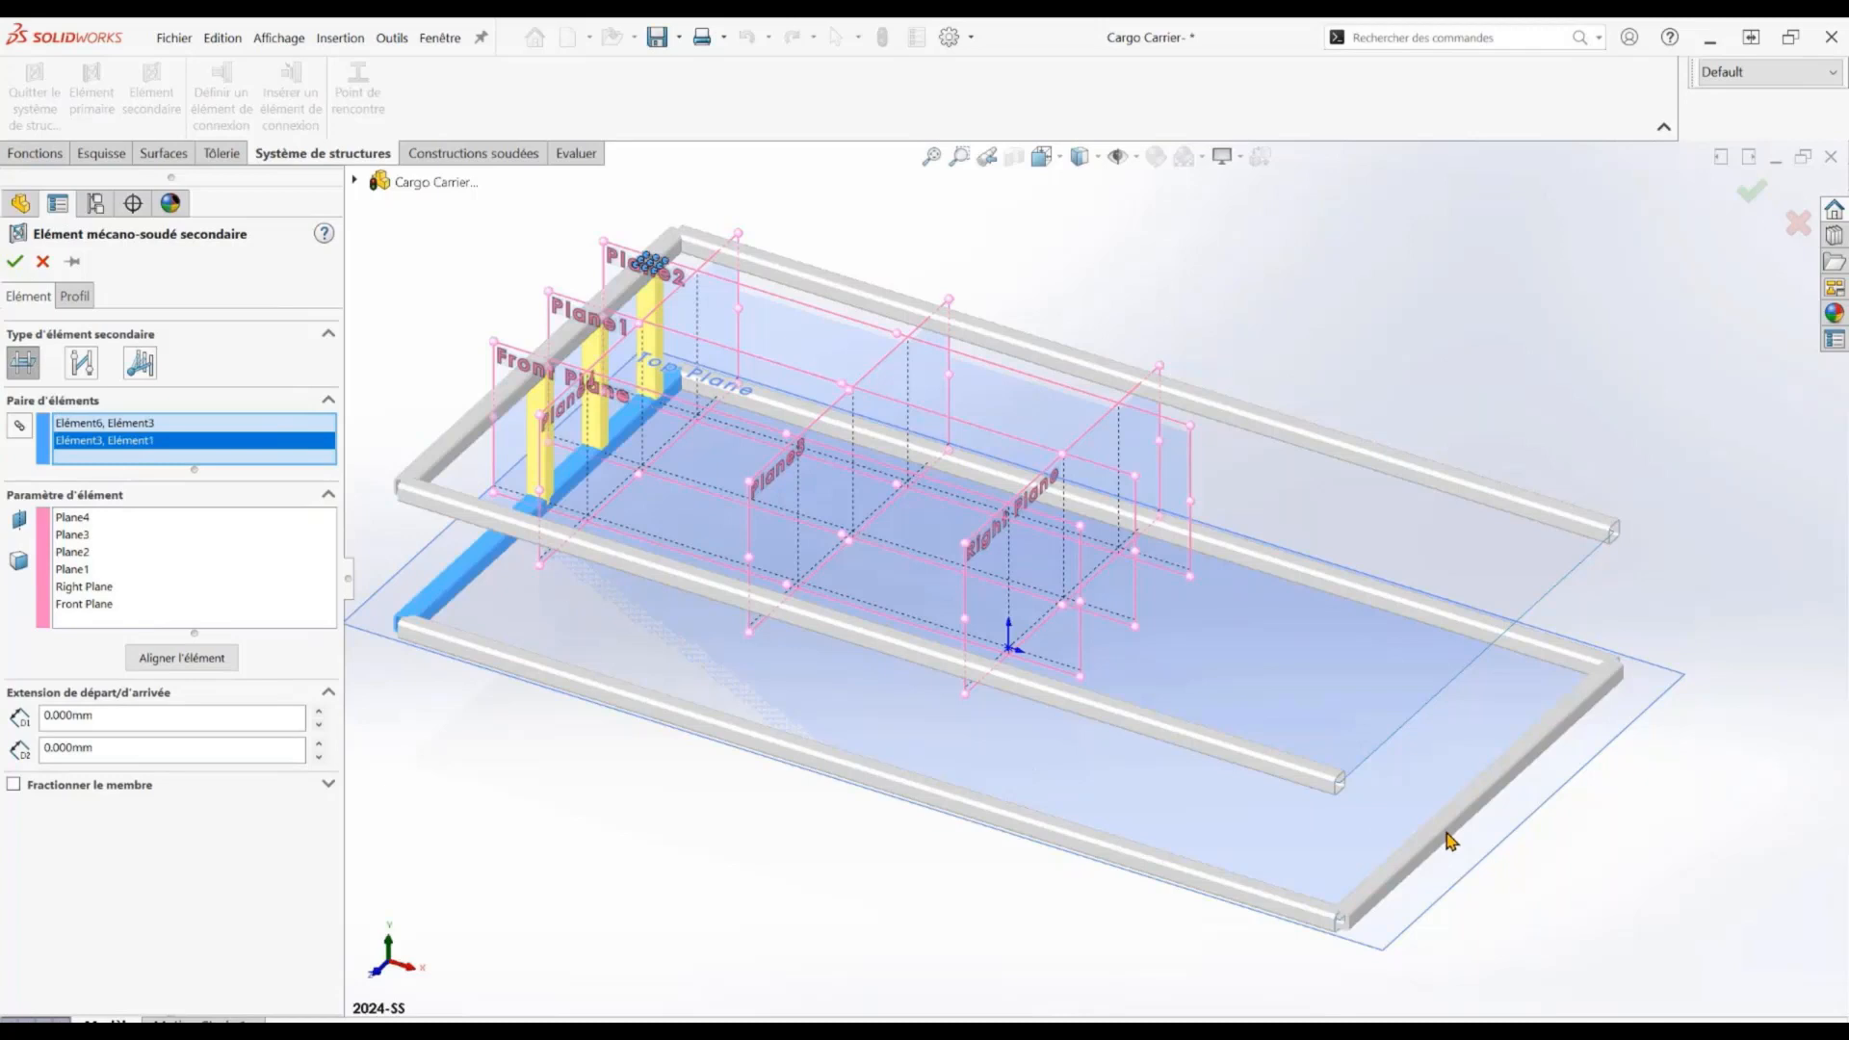
left_click(1411, 601)
left_click(1394, 474)
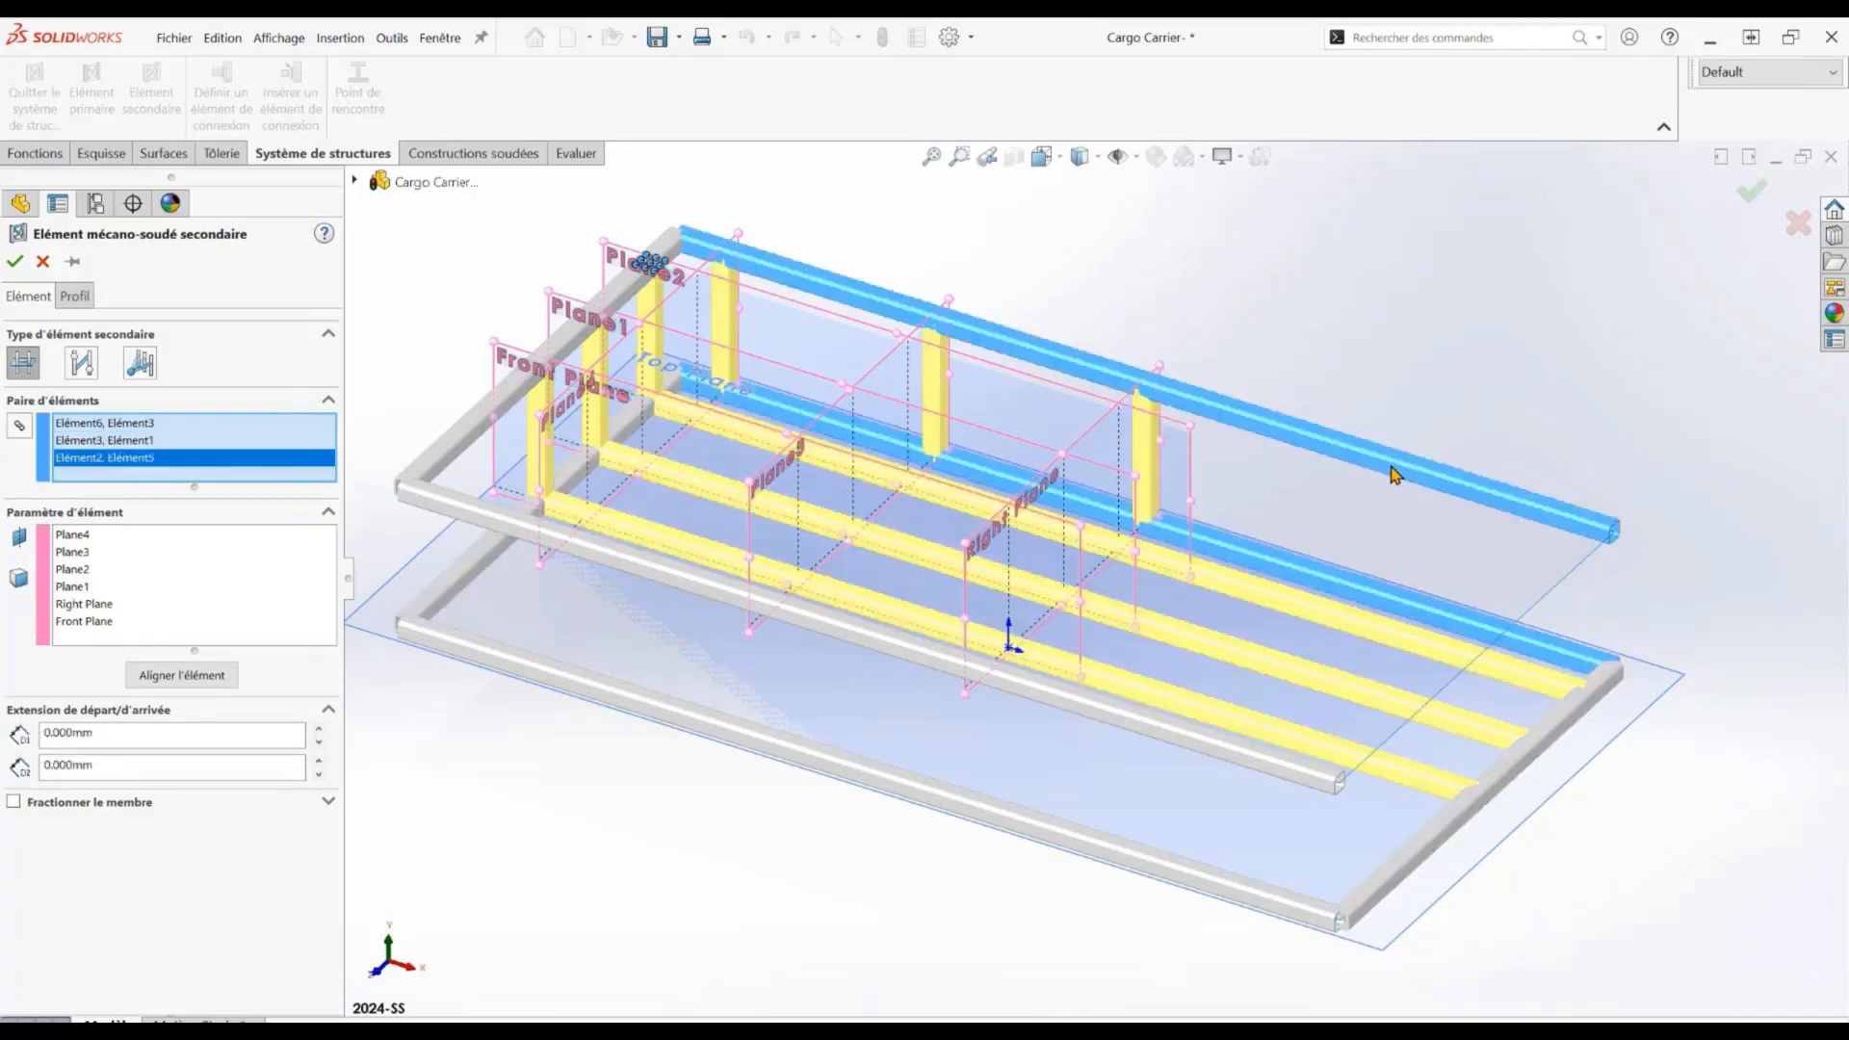
key("Return")
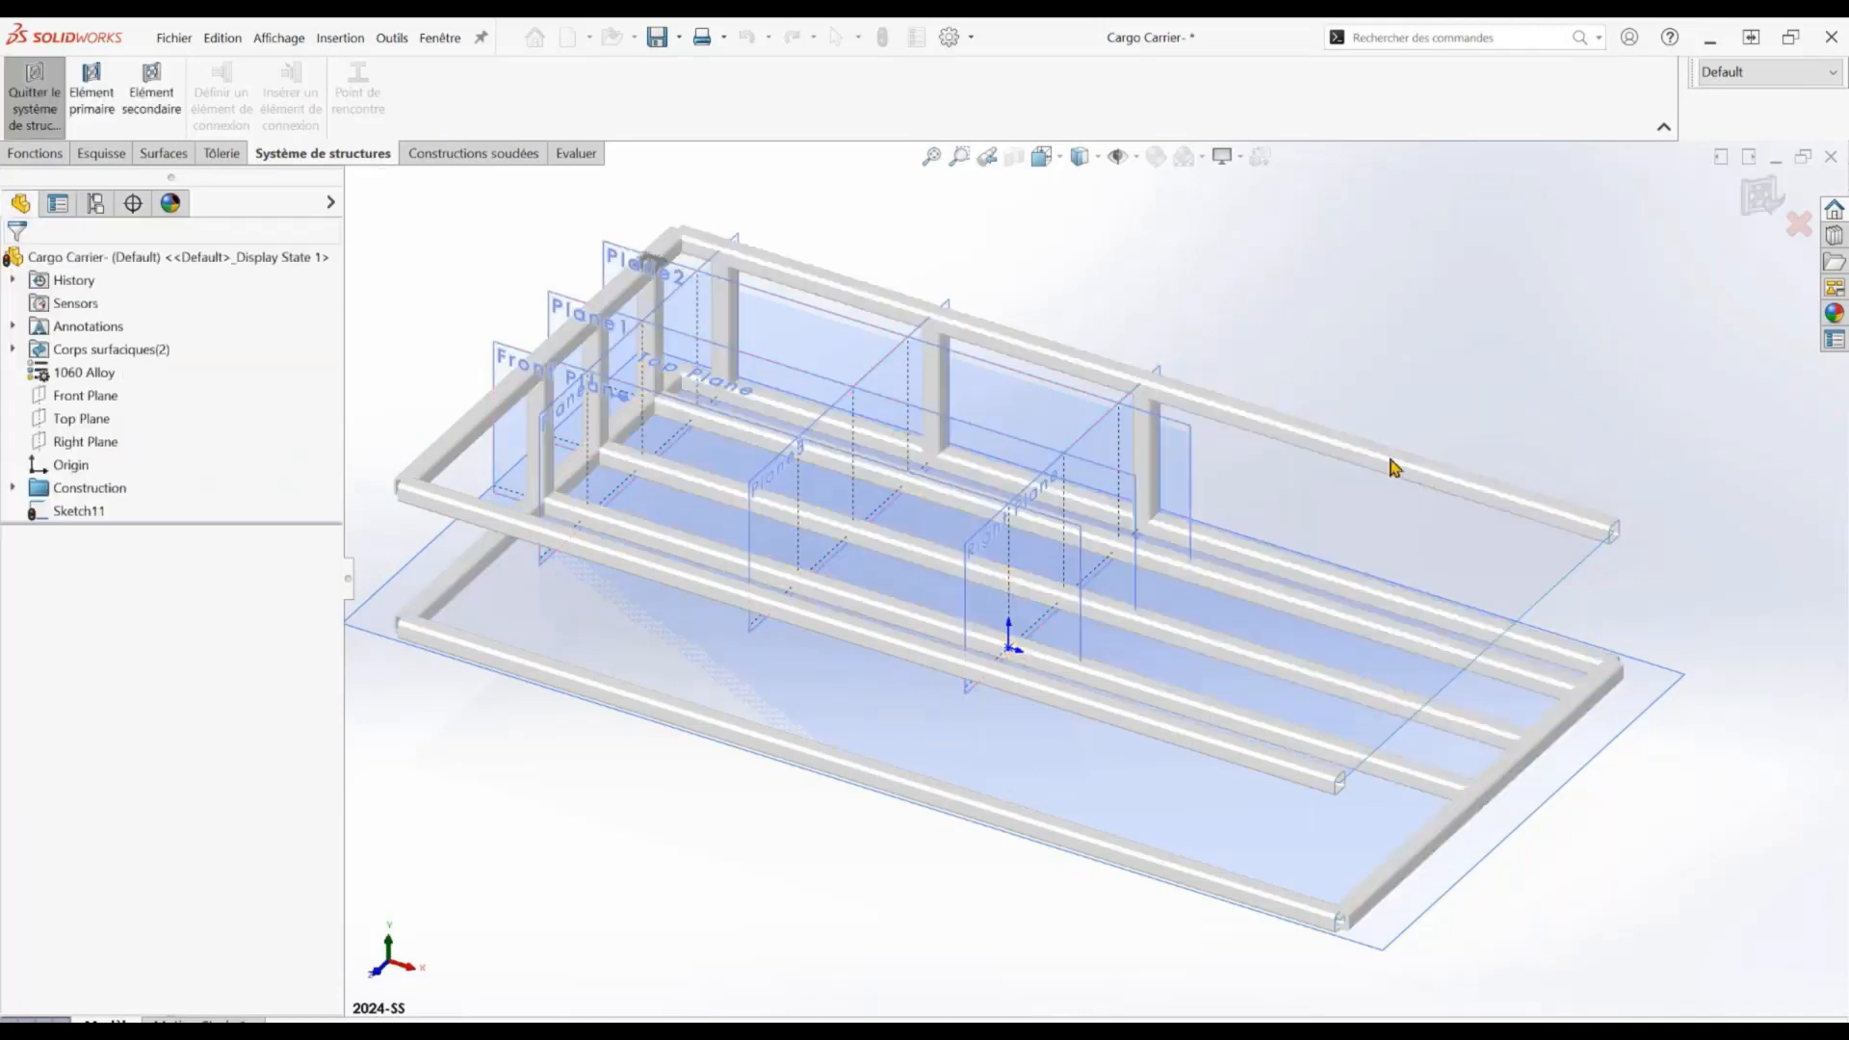
Delete the middle upright on Plane1 at the frame's closed end and finish the structure system
left_click(605, 395)
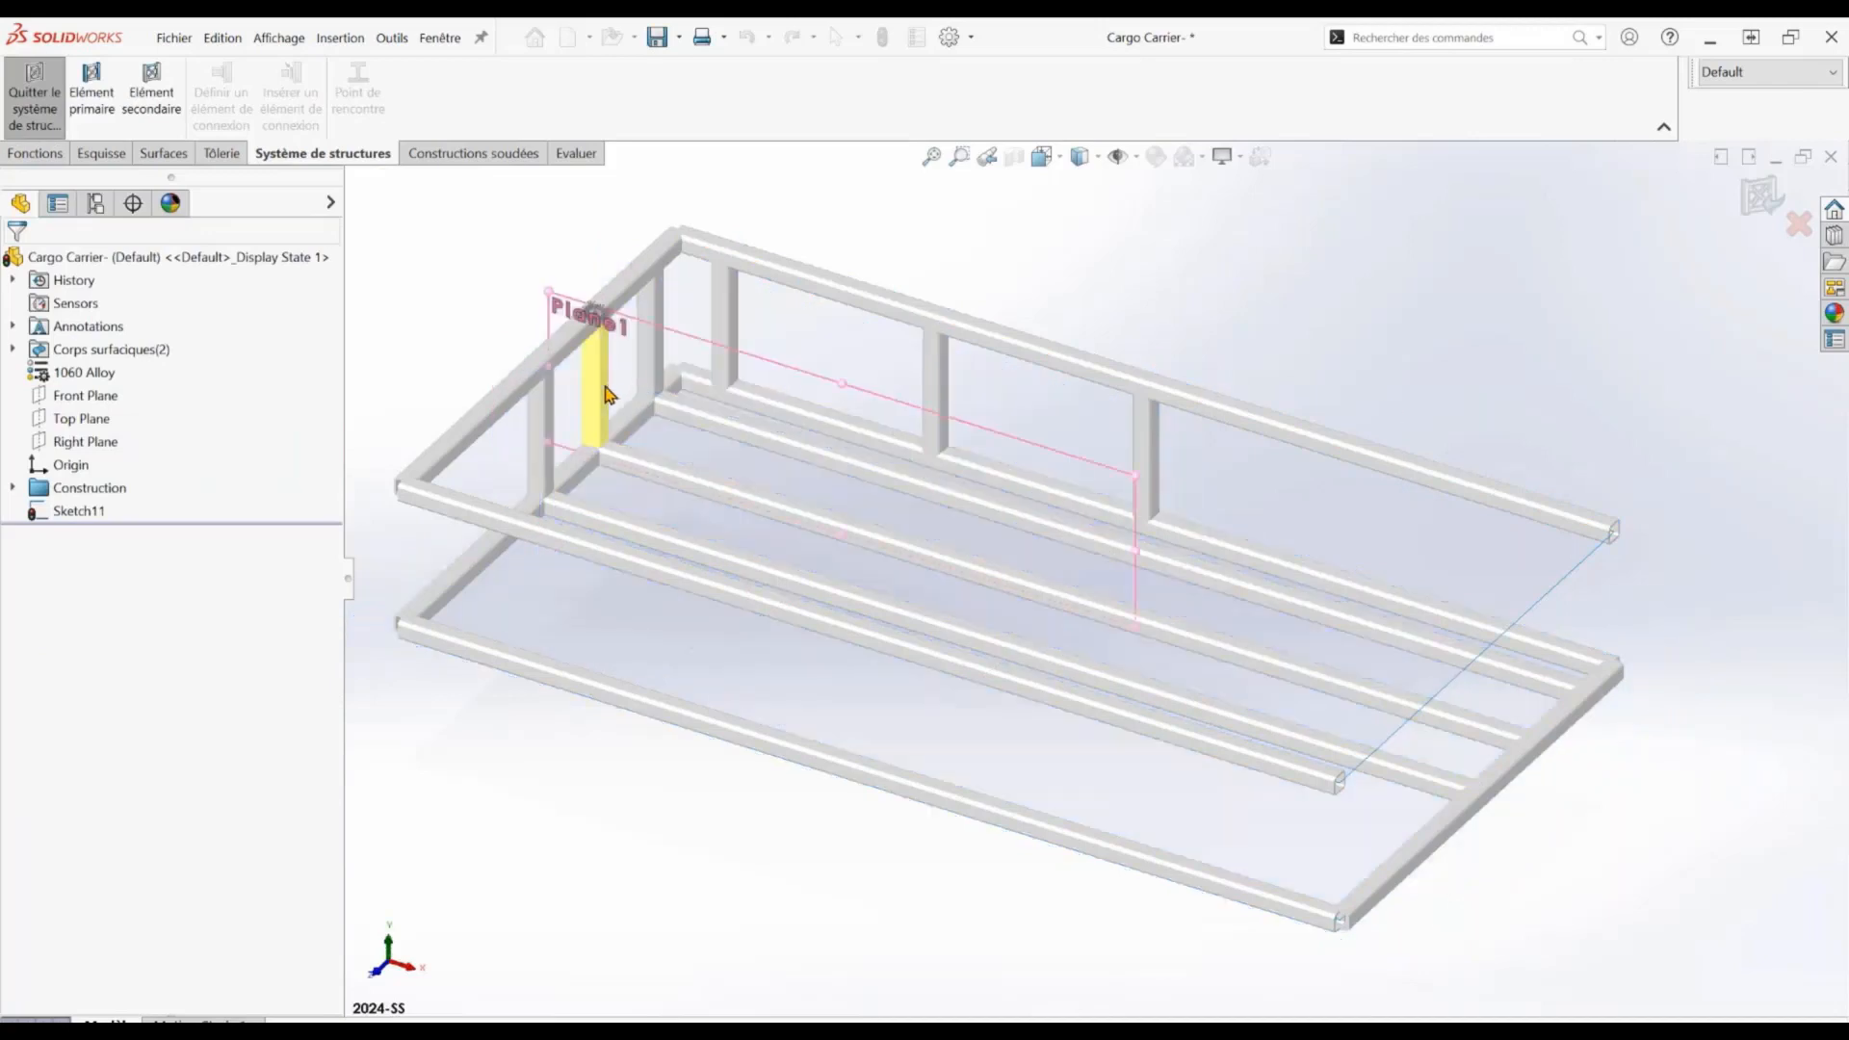
key("Delete")
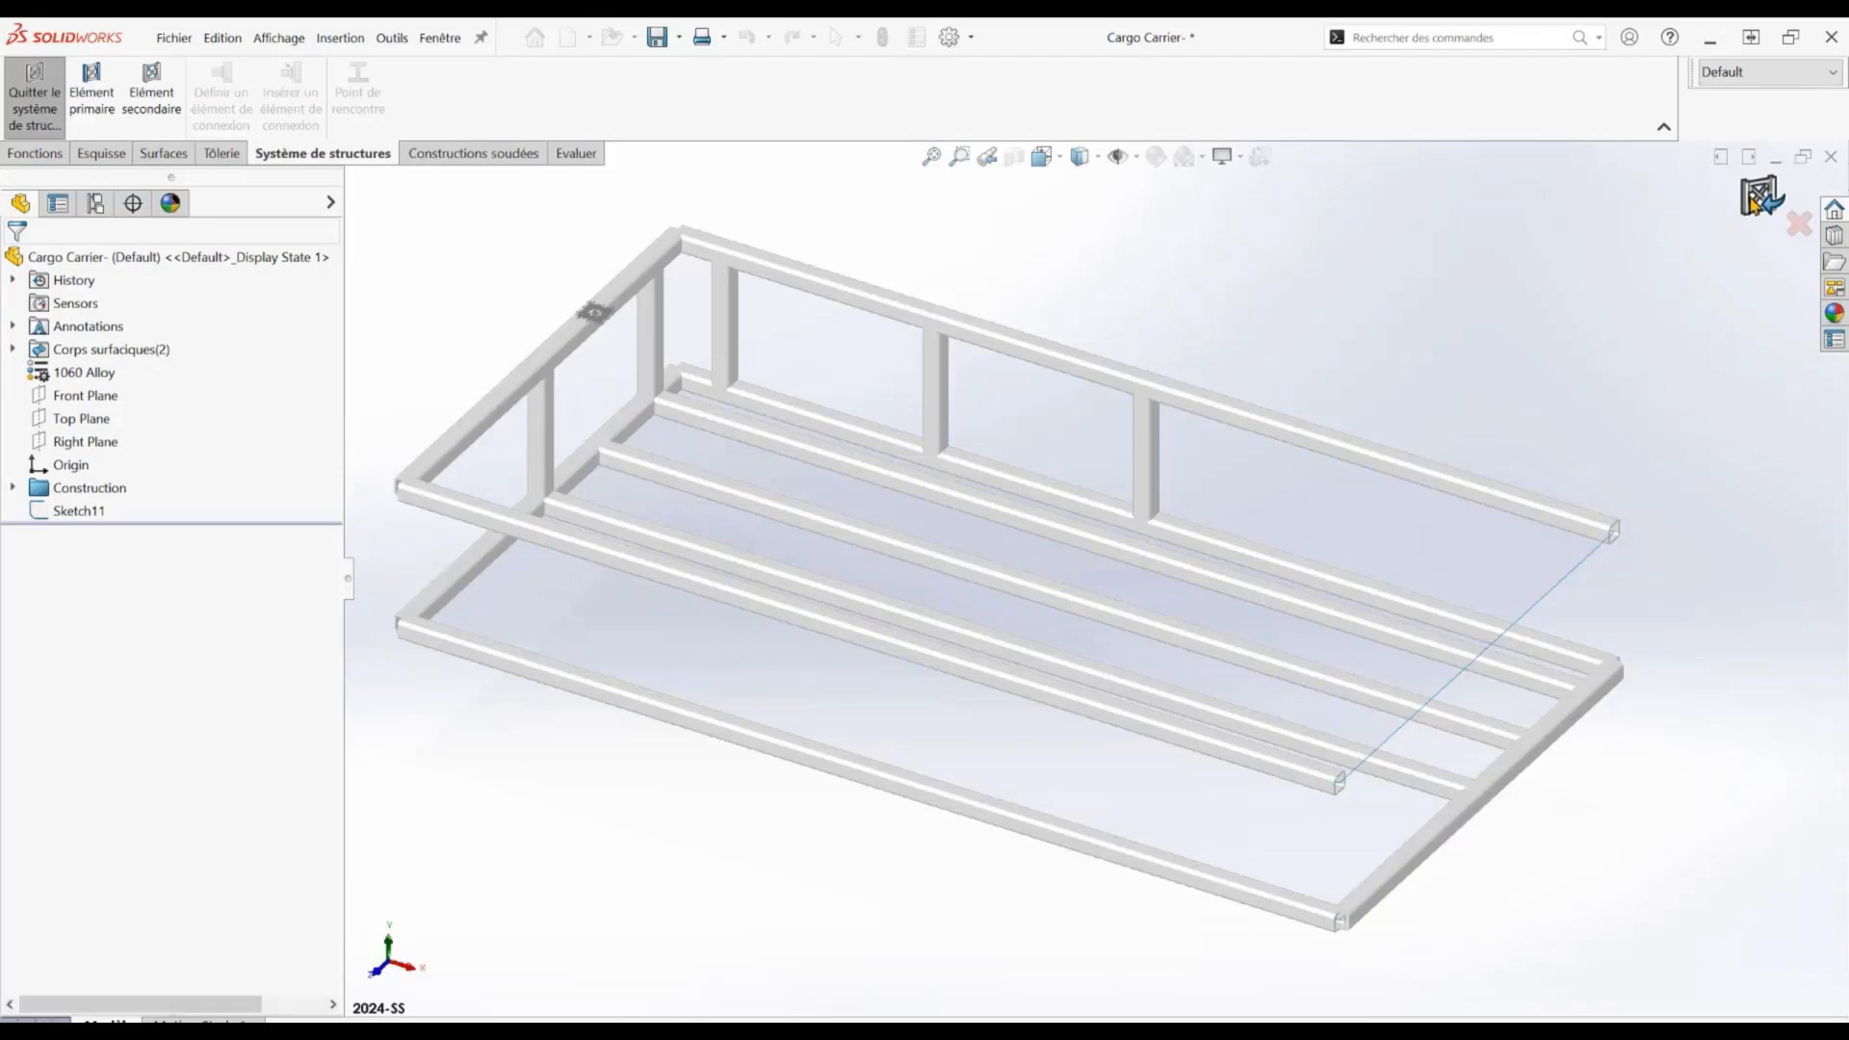
left_click(1754, 200)
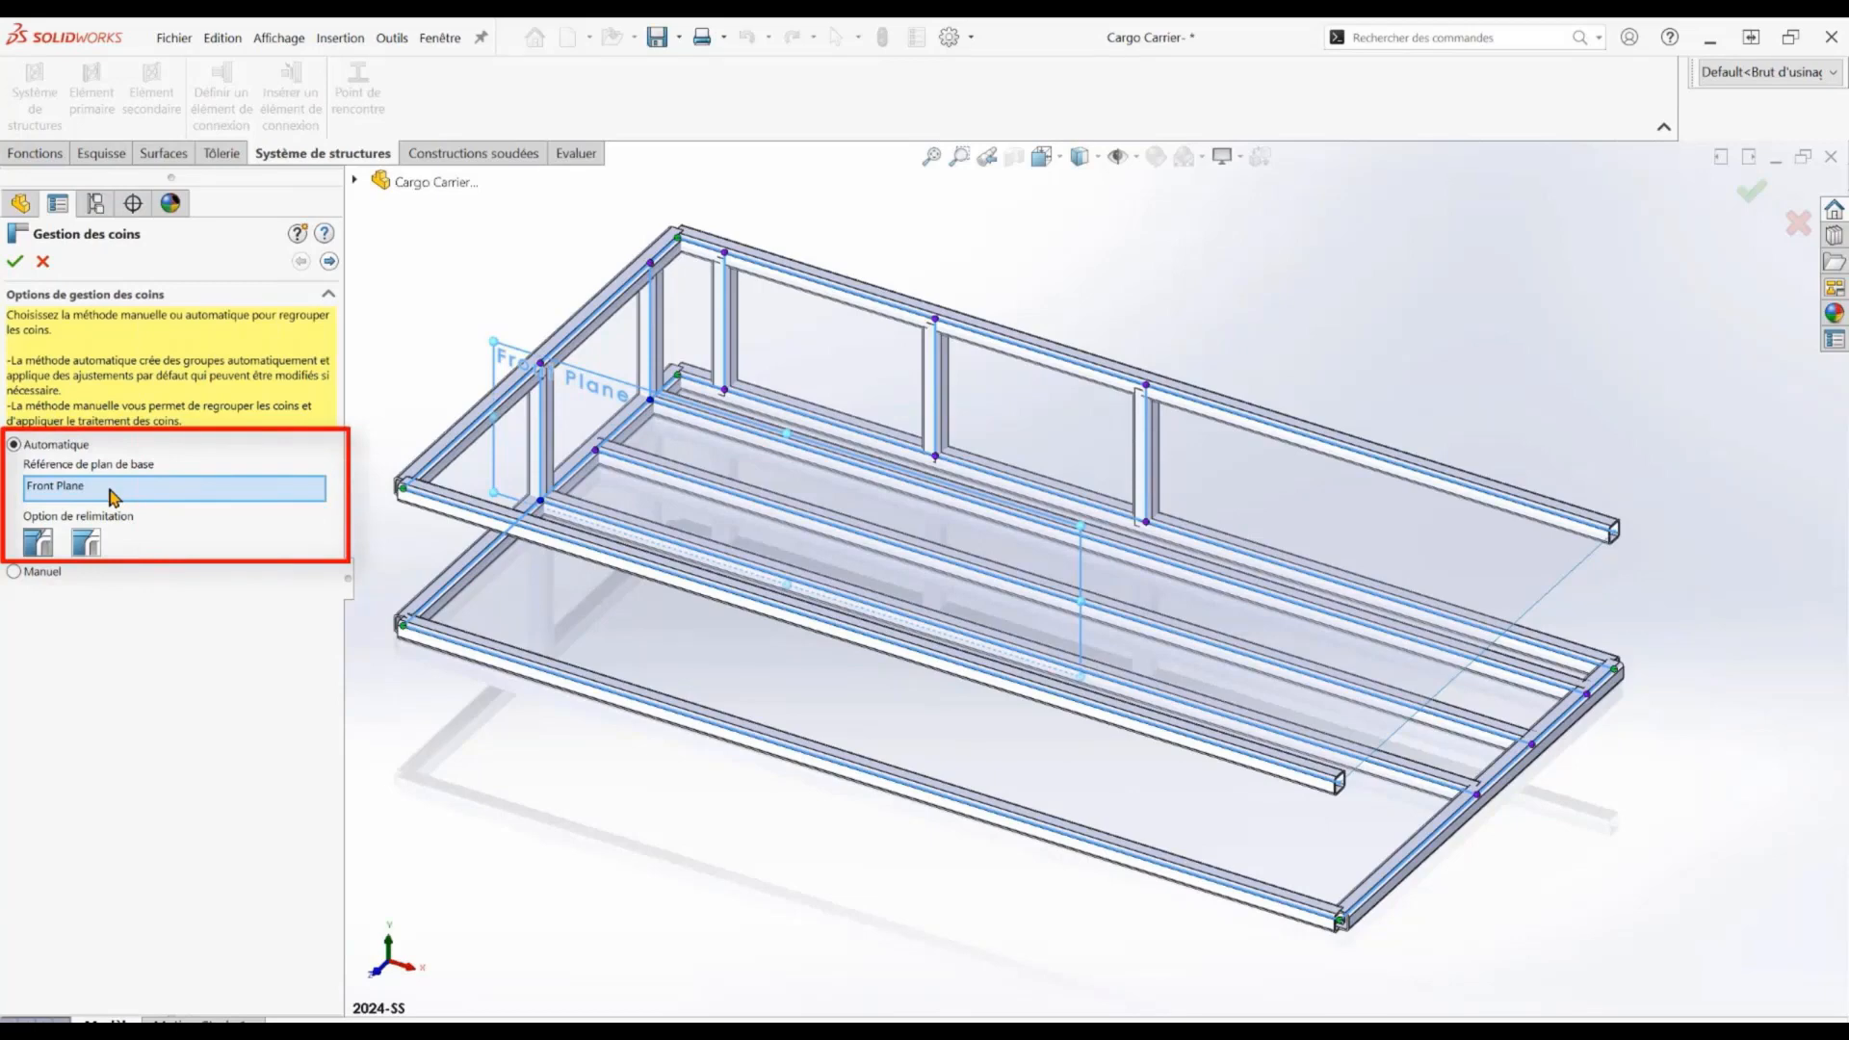
Set the two-member corners of Groupe de coins2 to a miter trim with a 10 mm gap, viewing the corner Deux éléments1 up close
left_click(329, 262)
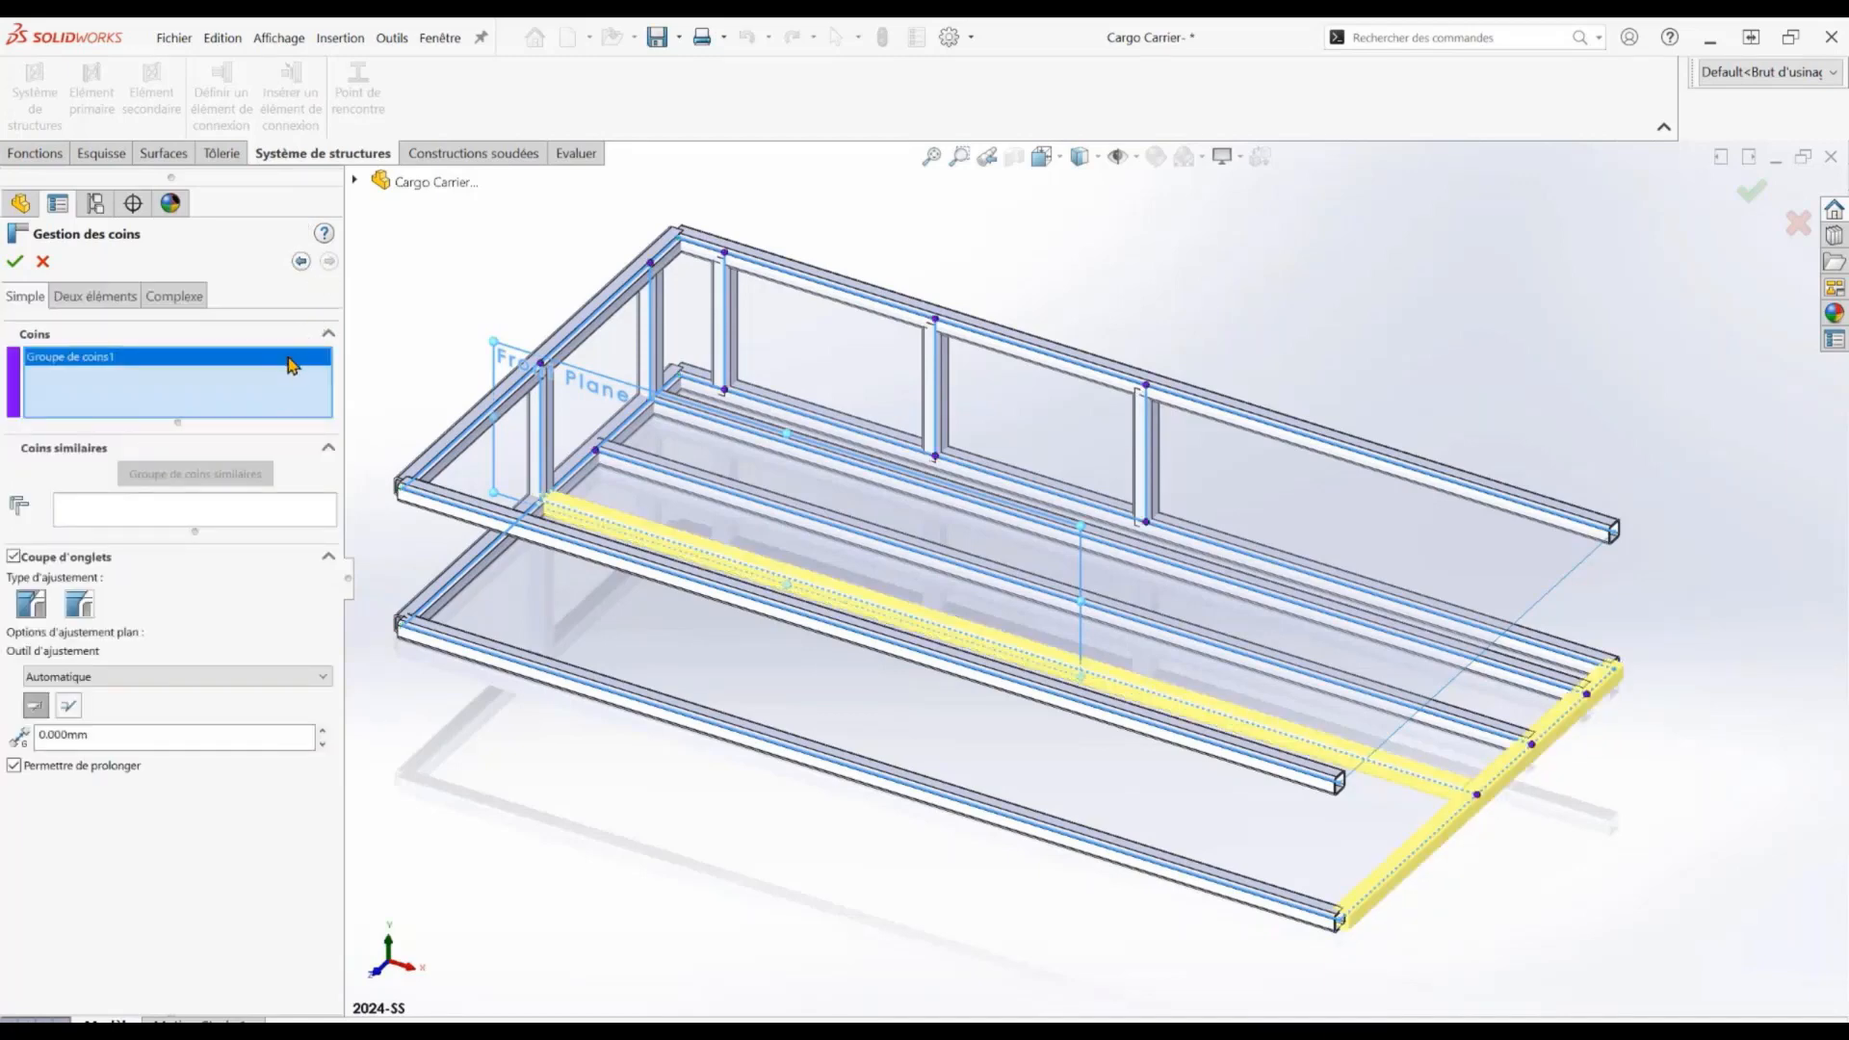
left_click(119, 302)
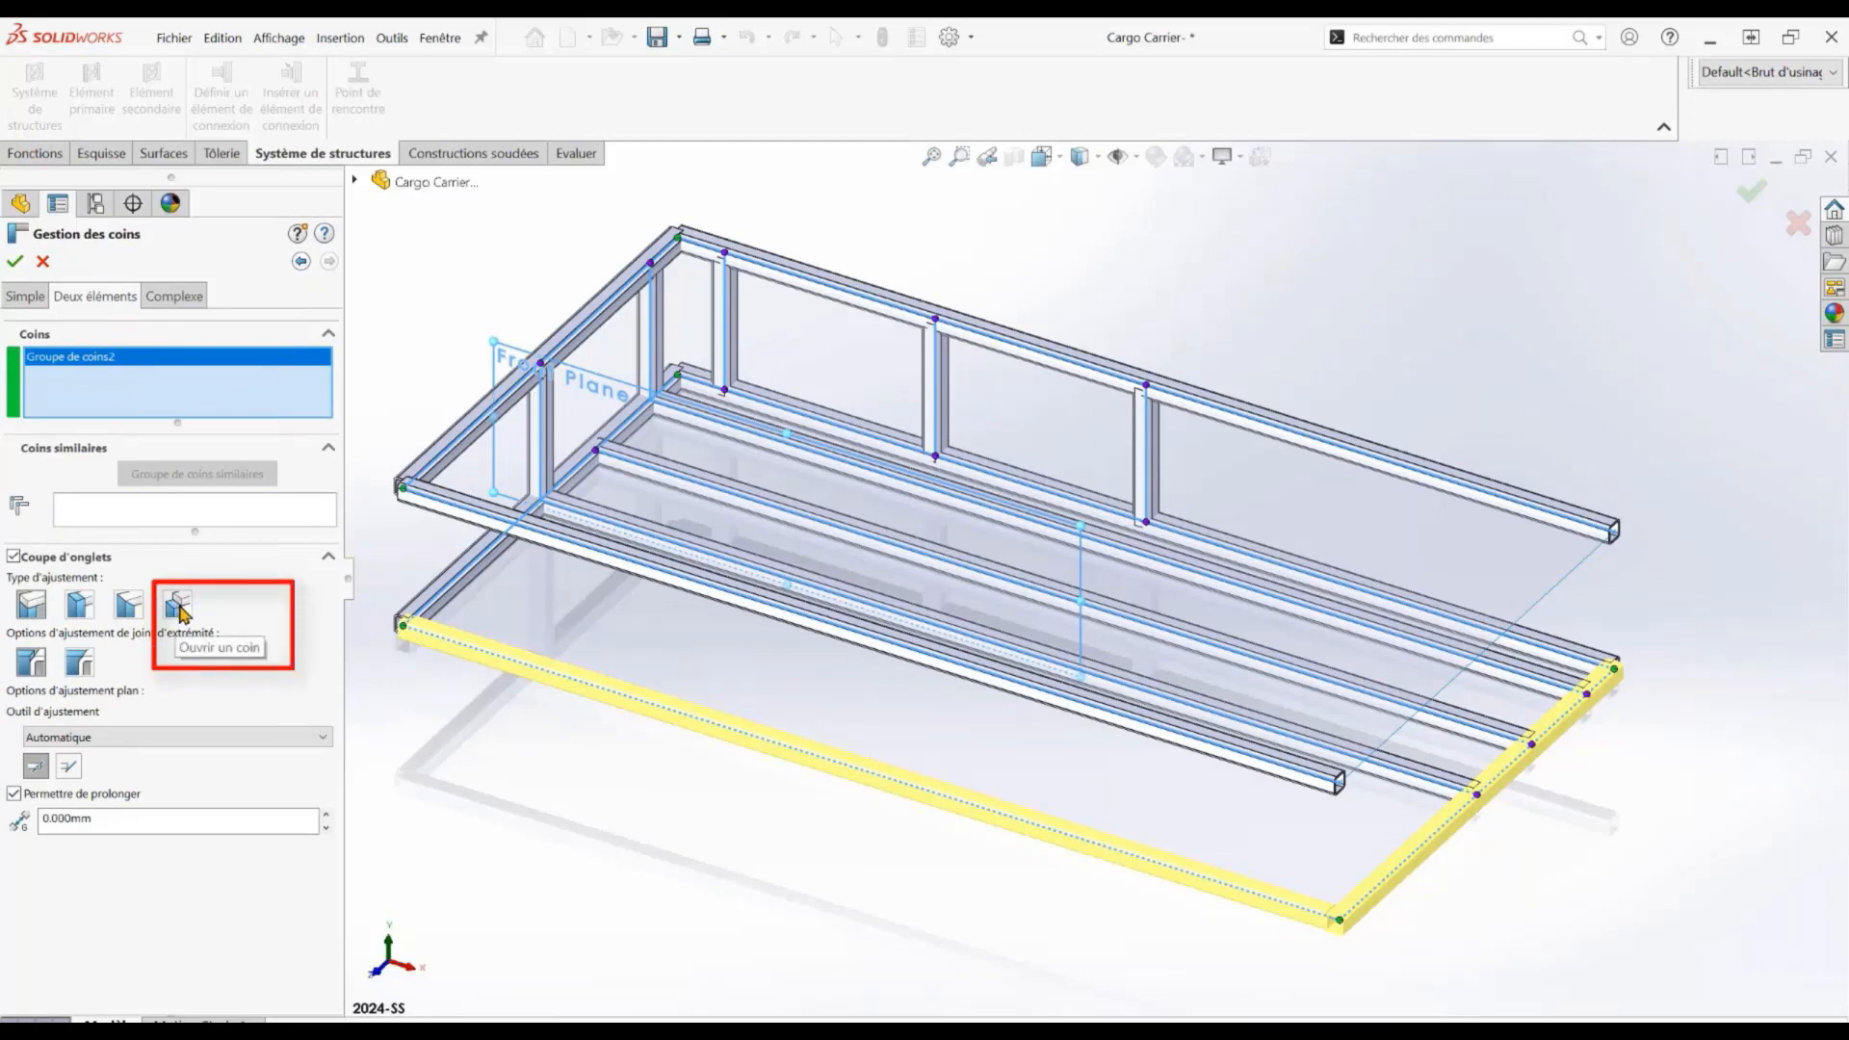
left_click(107, 361)
right_click(122, 508)
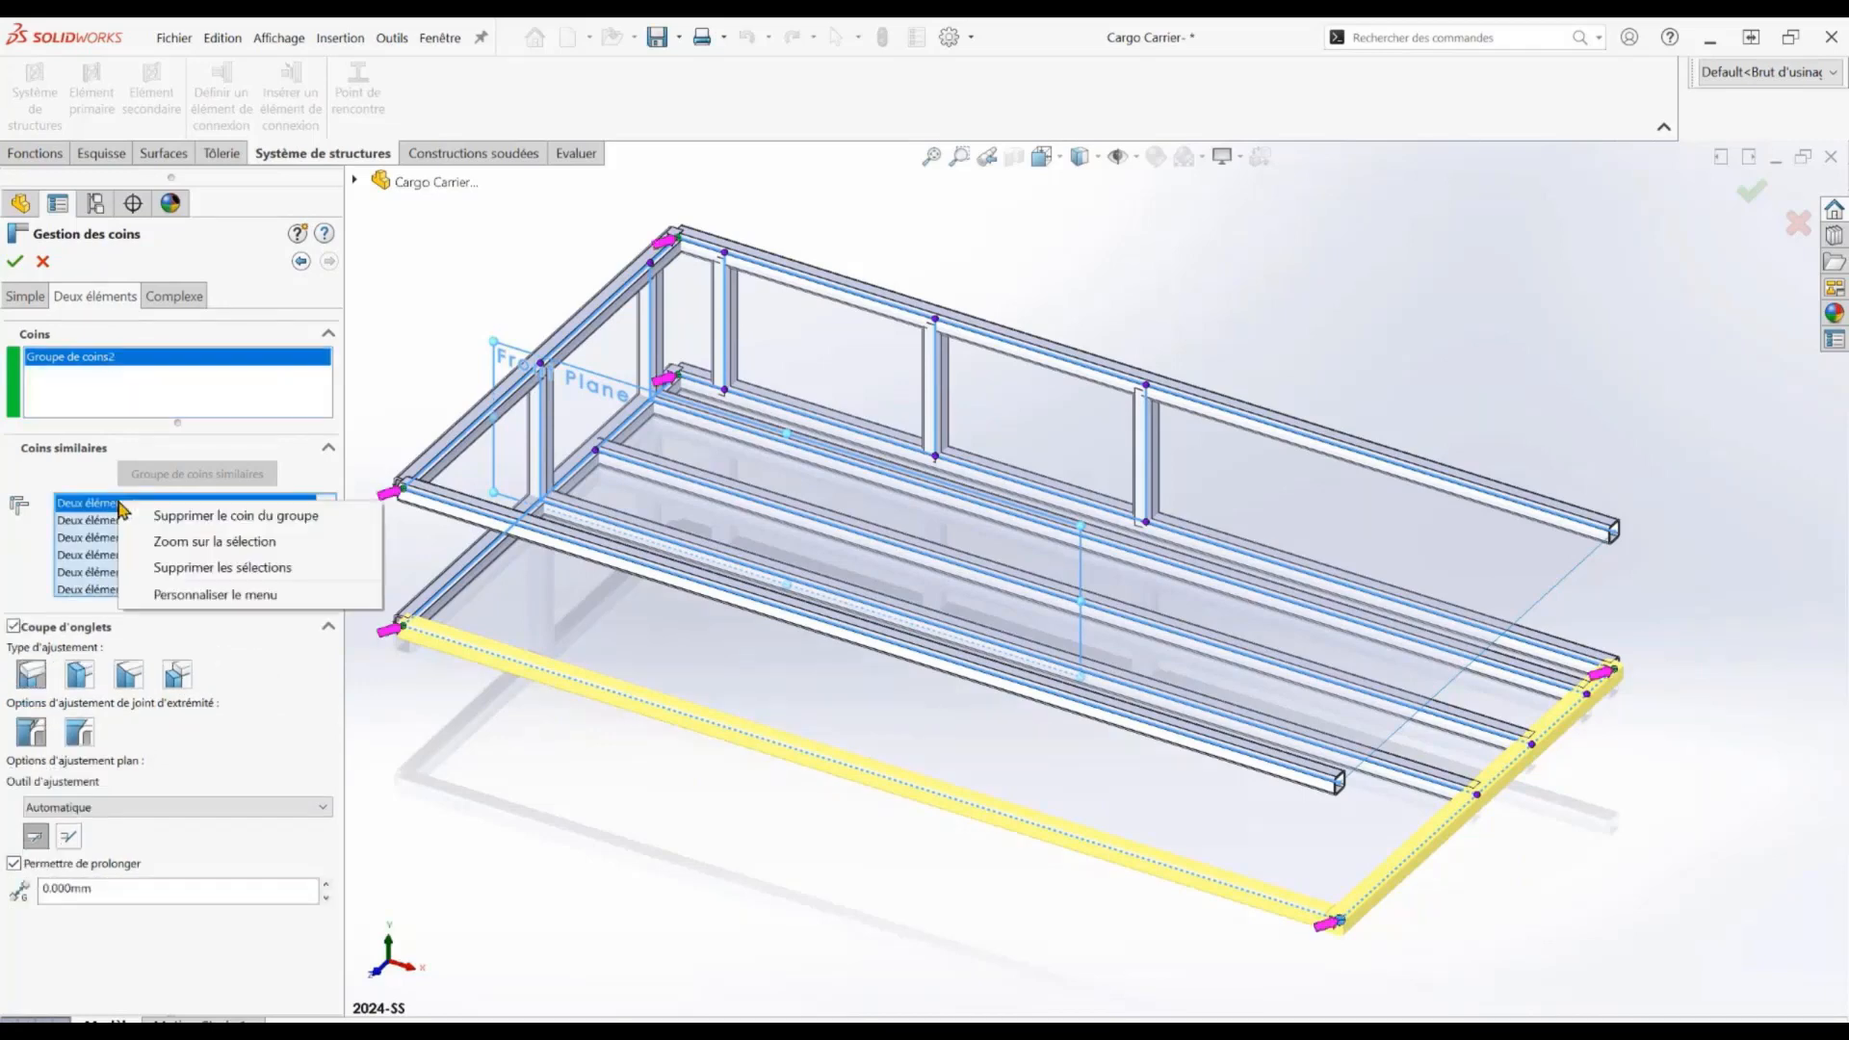
left_click(177, 544)
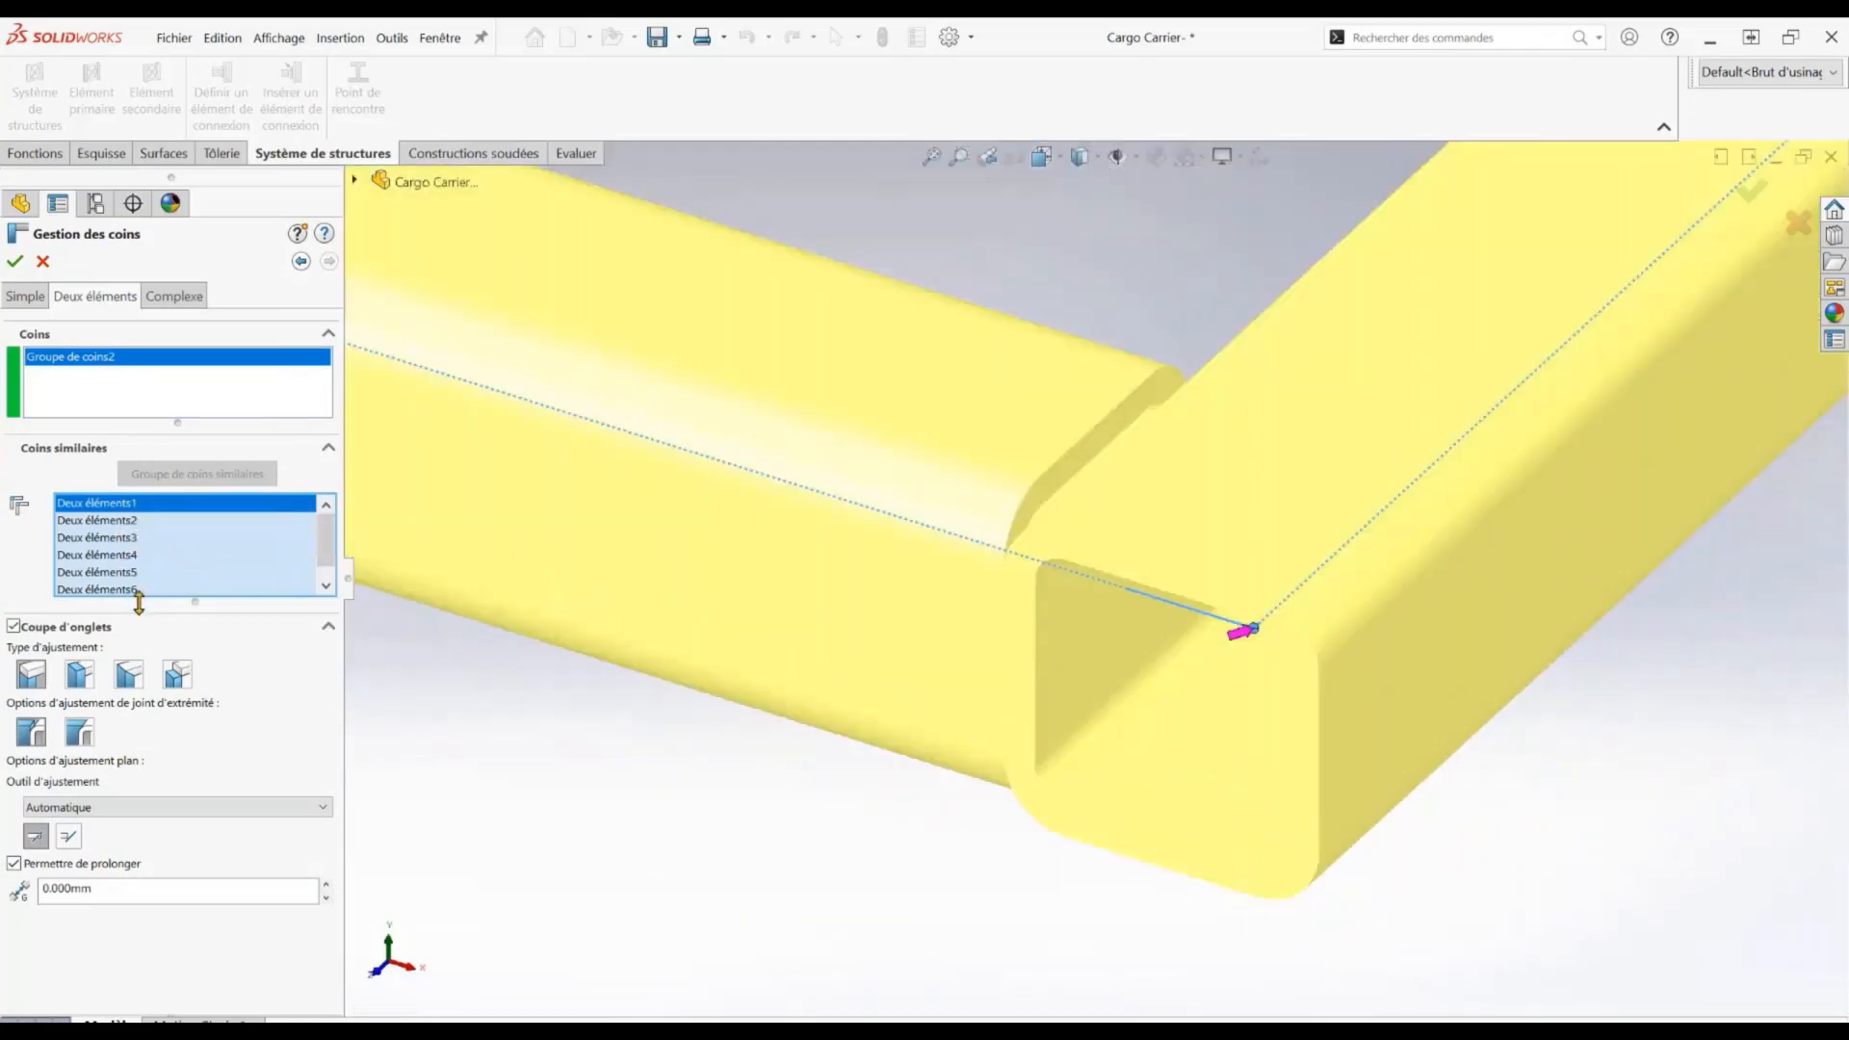
left_click(77, 677)
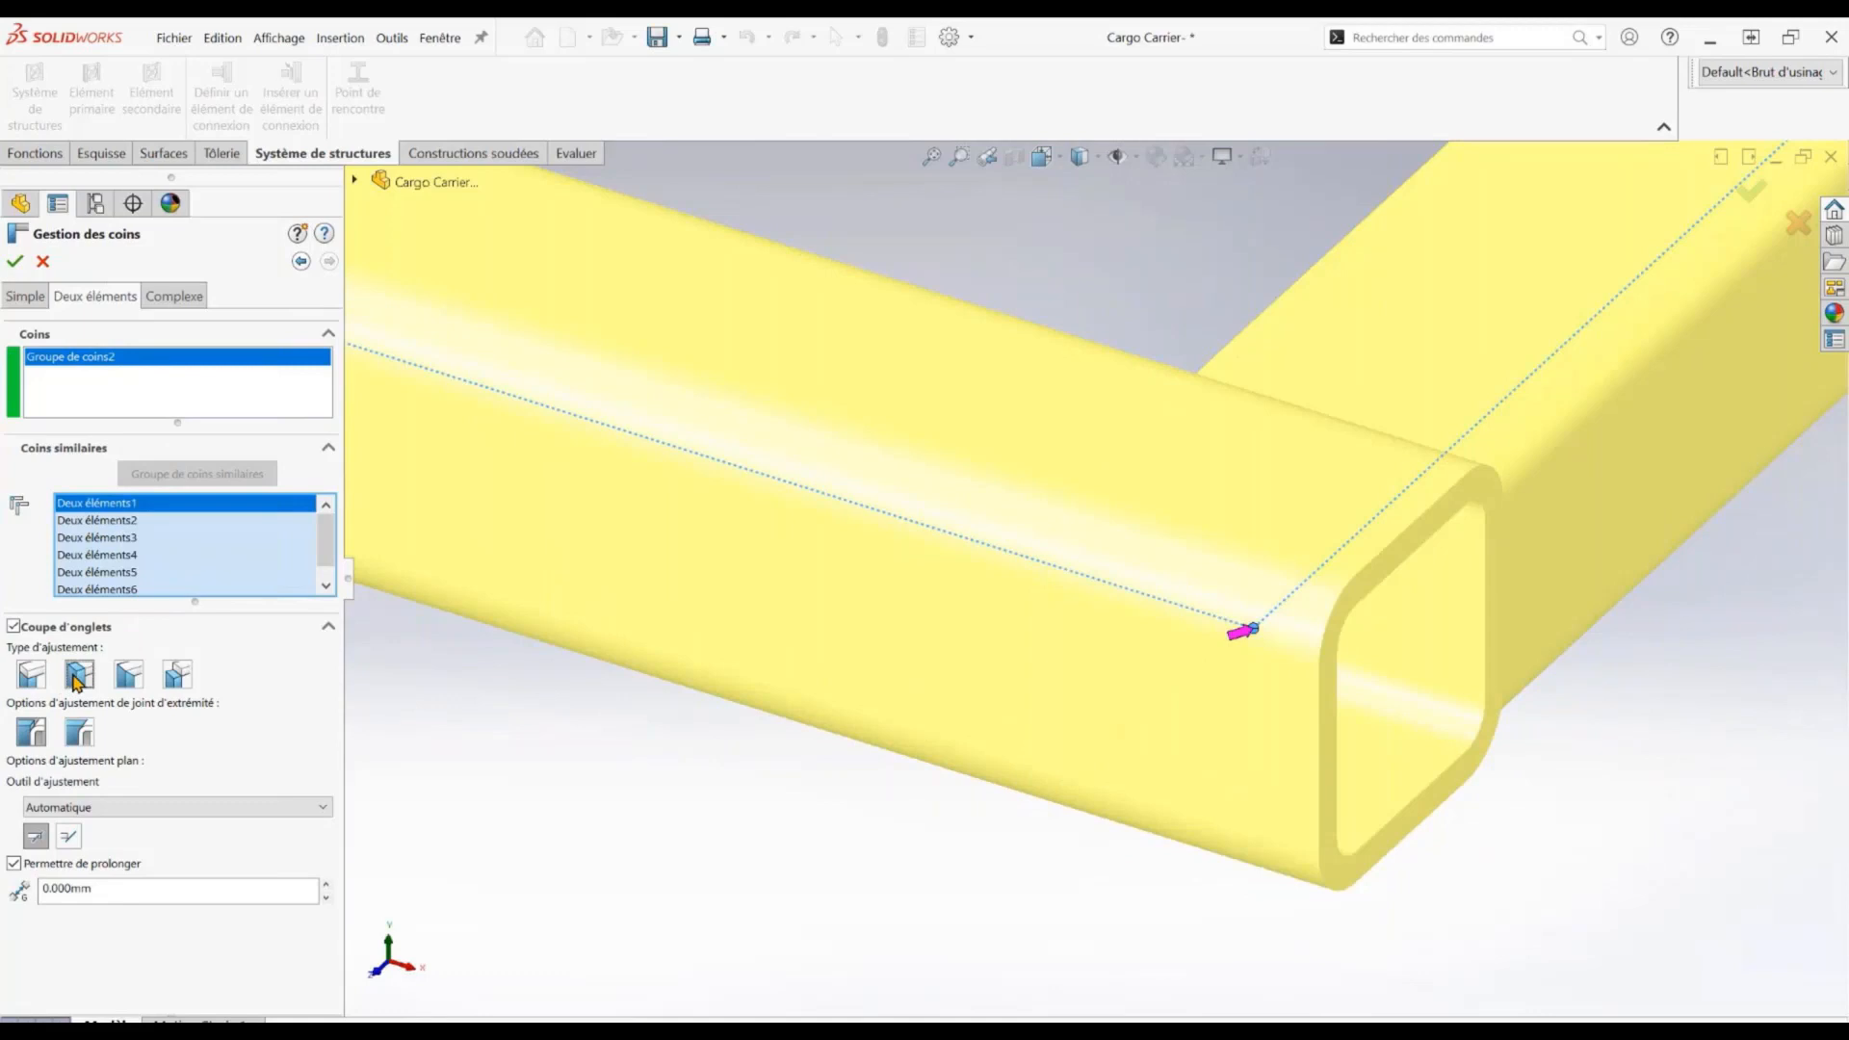
left_click(128, 676)
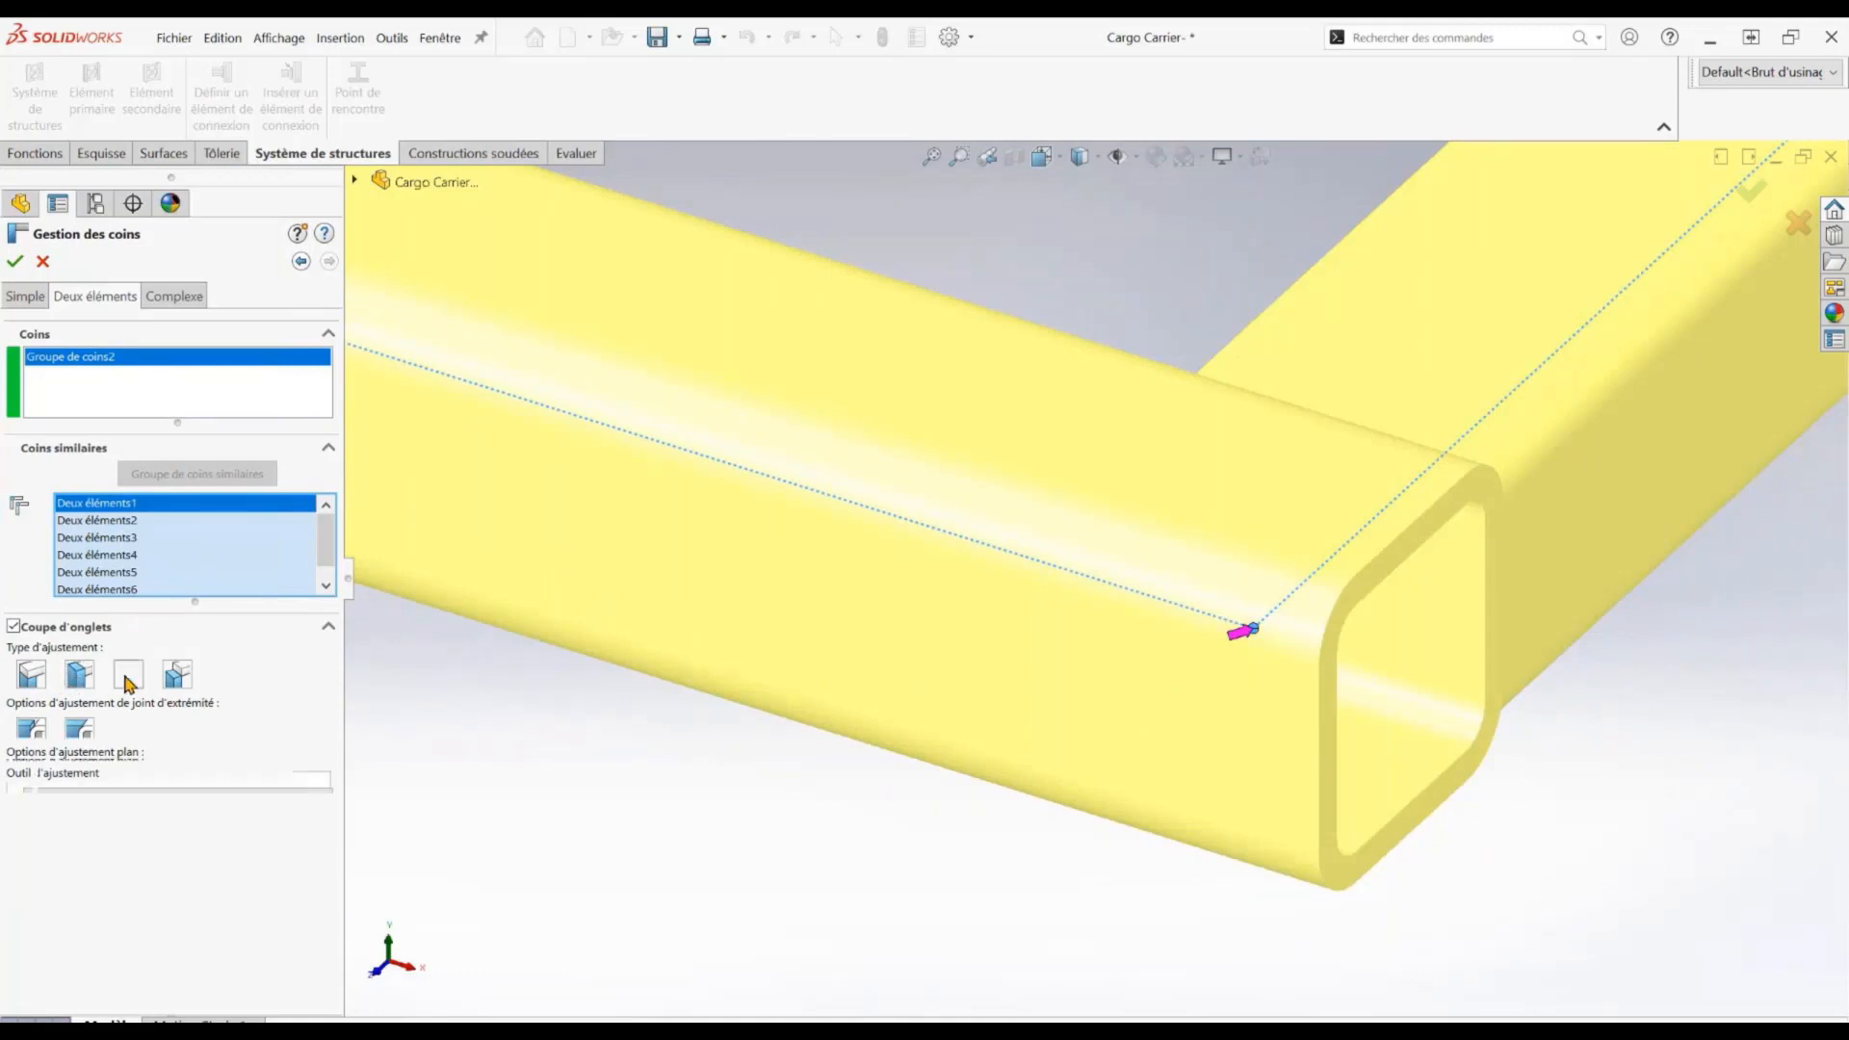
left_click(326, 773)
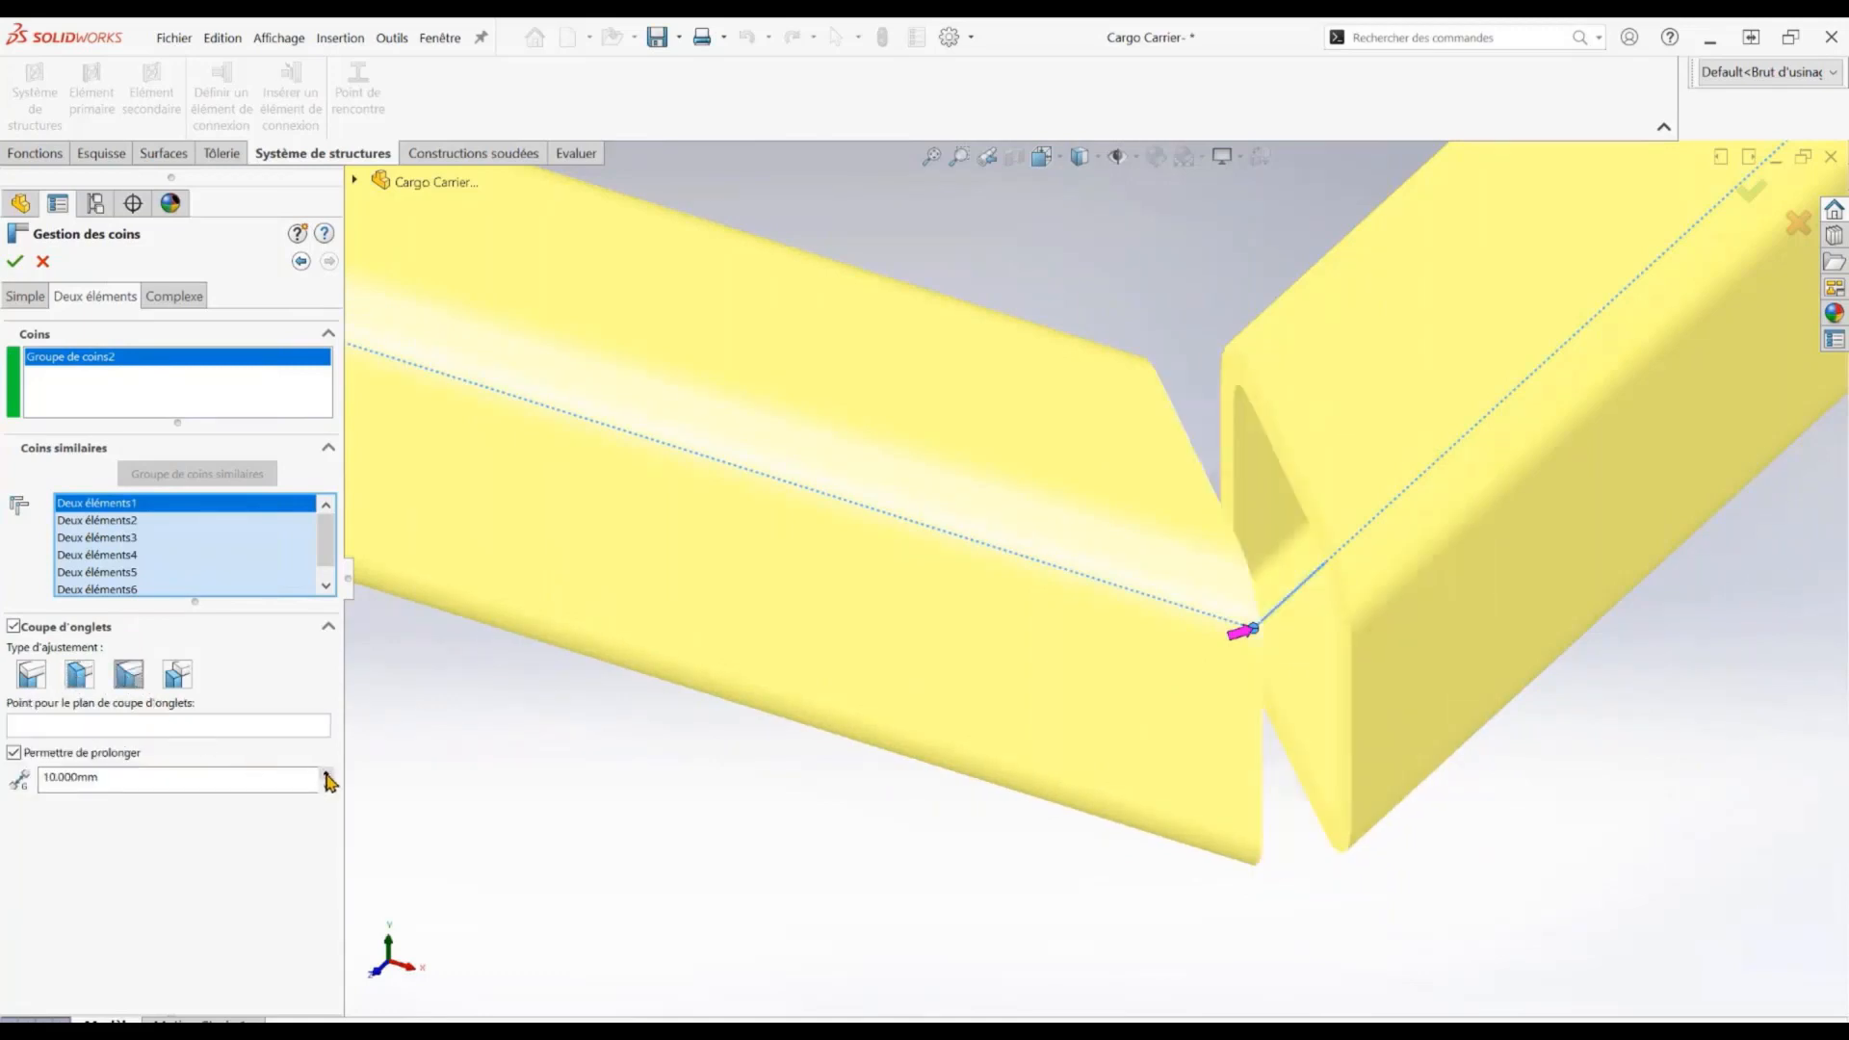
Change the two-member corners of Groupe de coins2 to an open corner trim with a 0 mm gap and accept the corner treatments
left_click(178, 676)
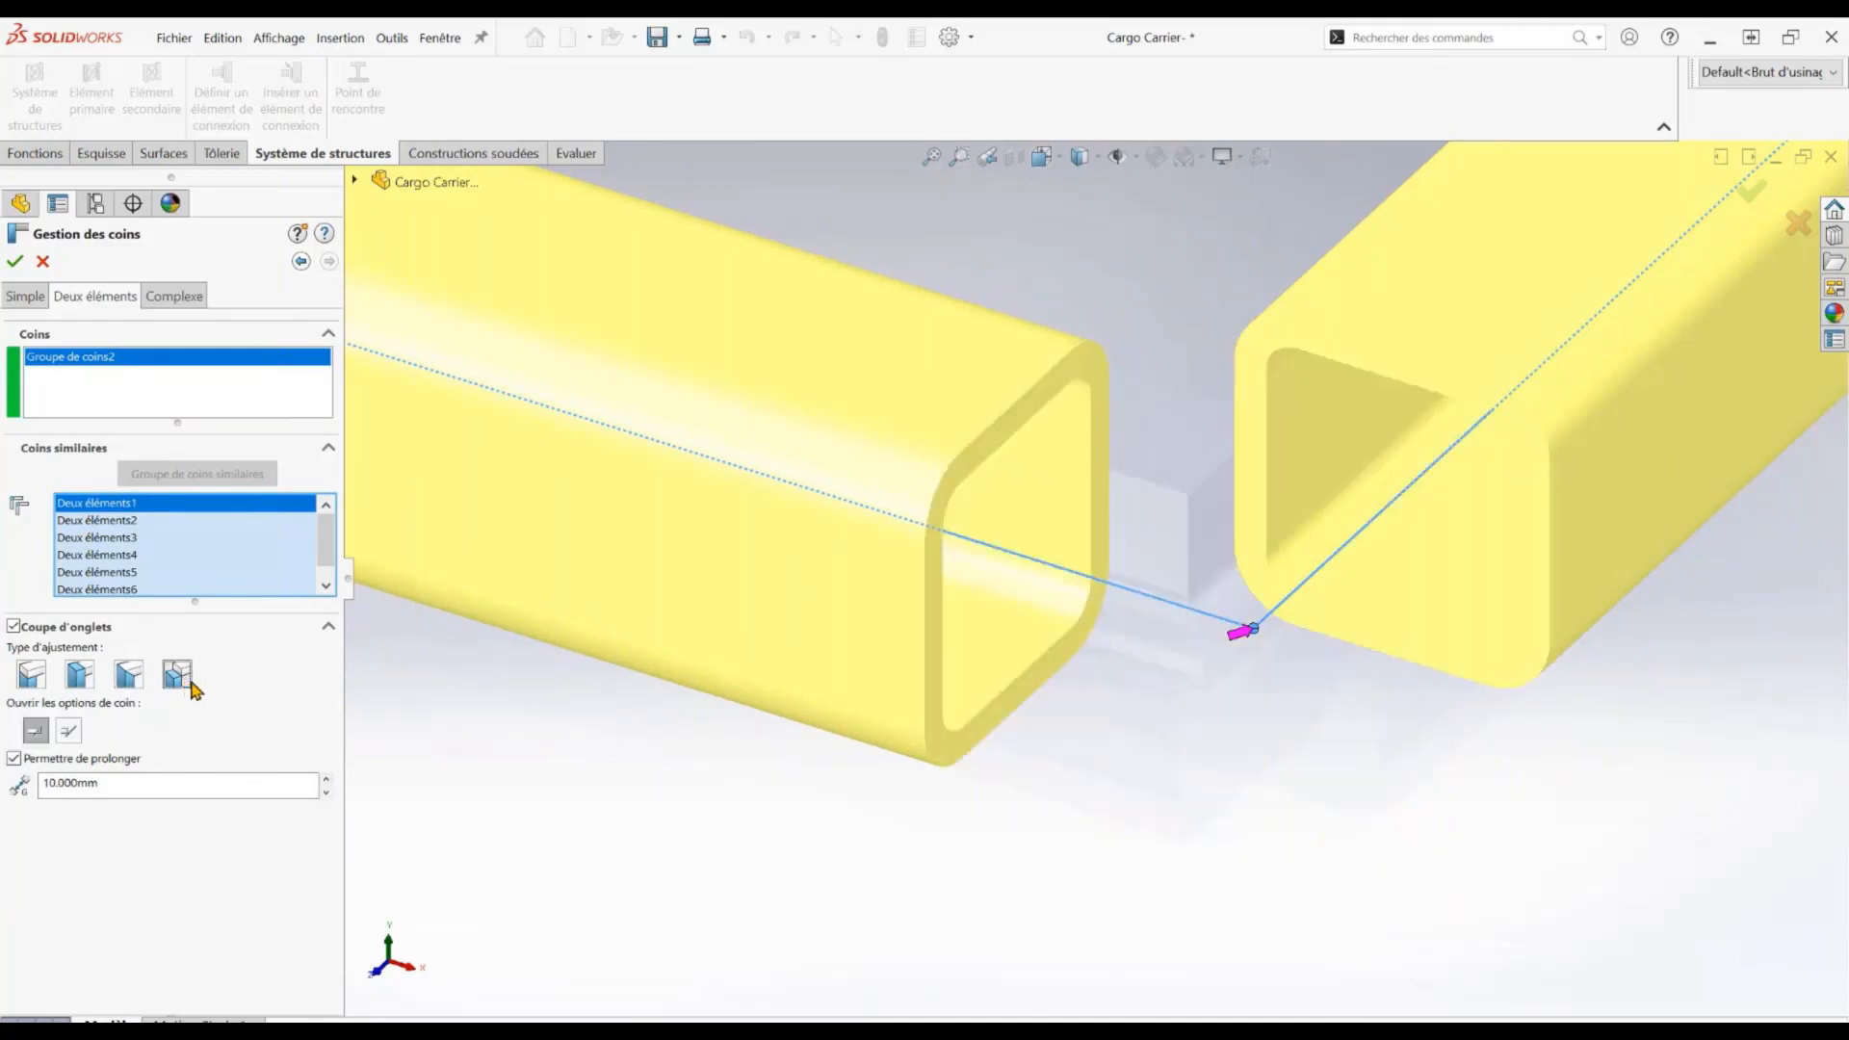
left_click(256, 780)
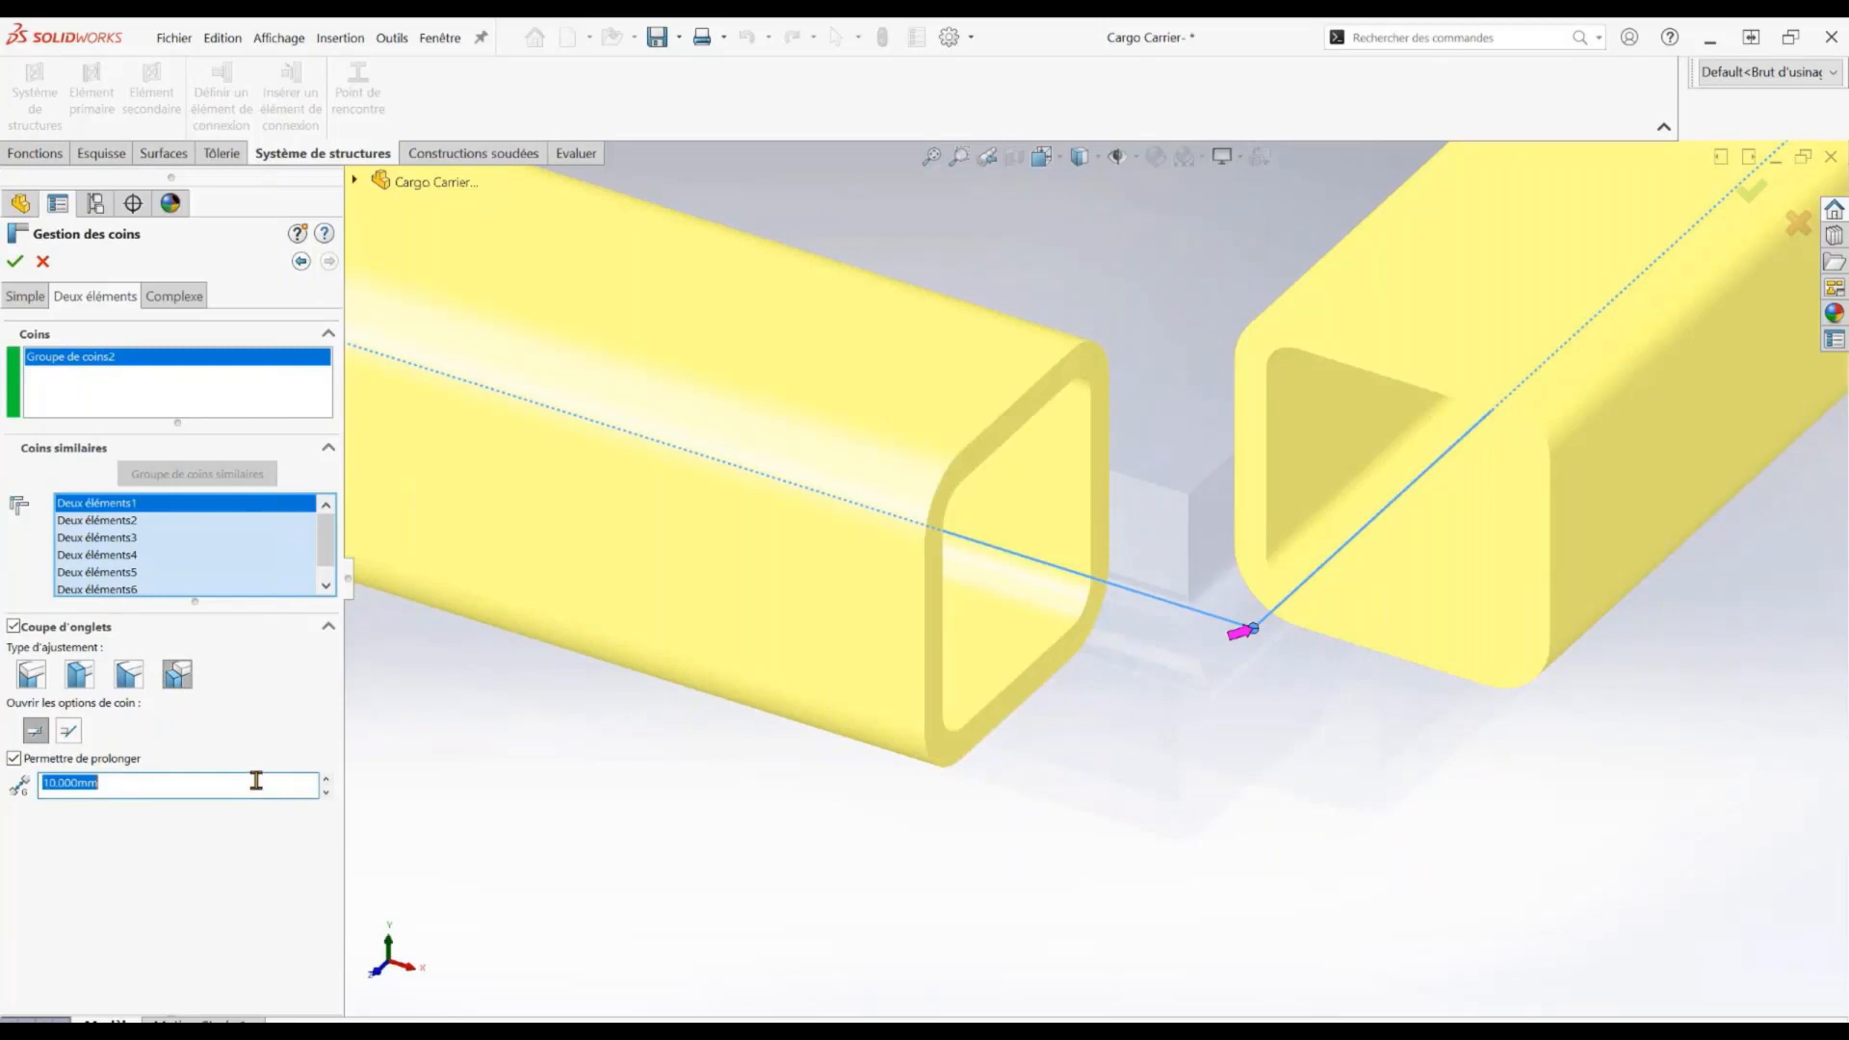
key("Home")
key("Delete")
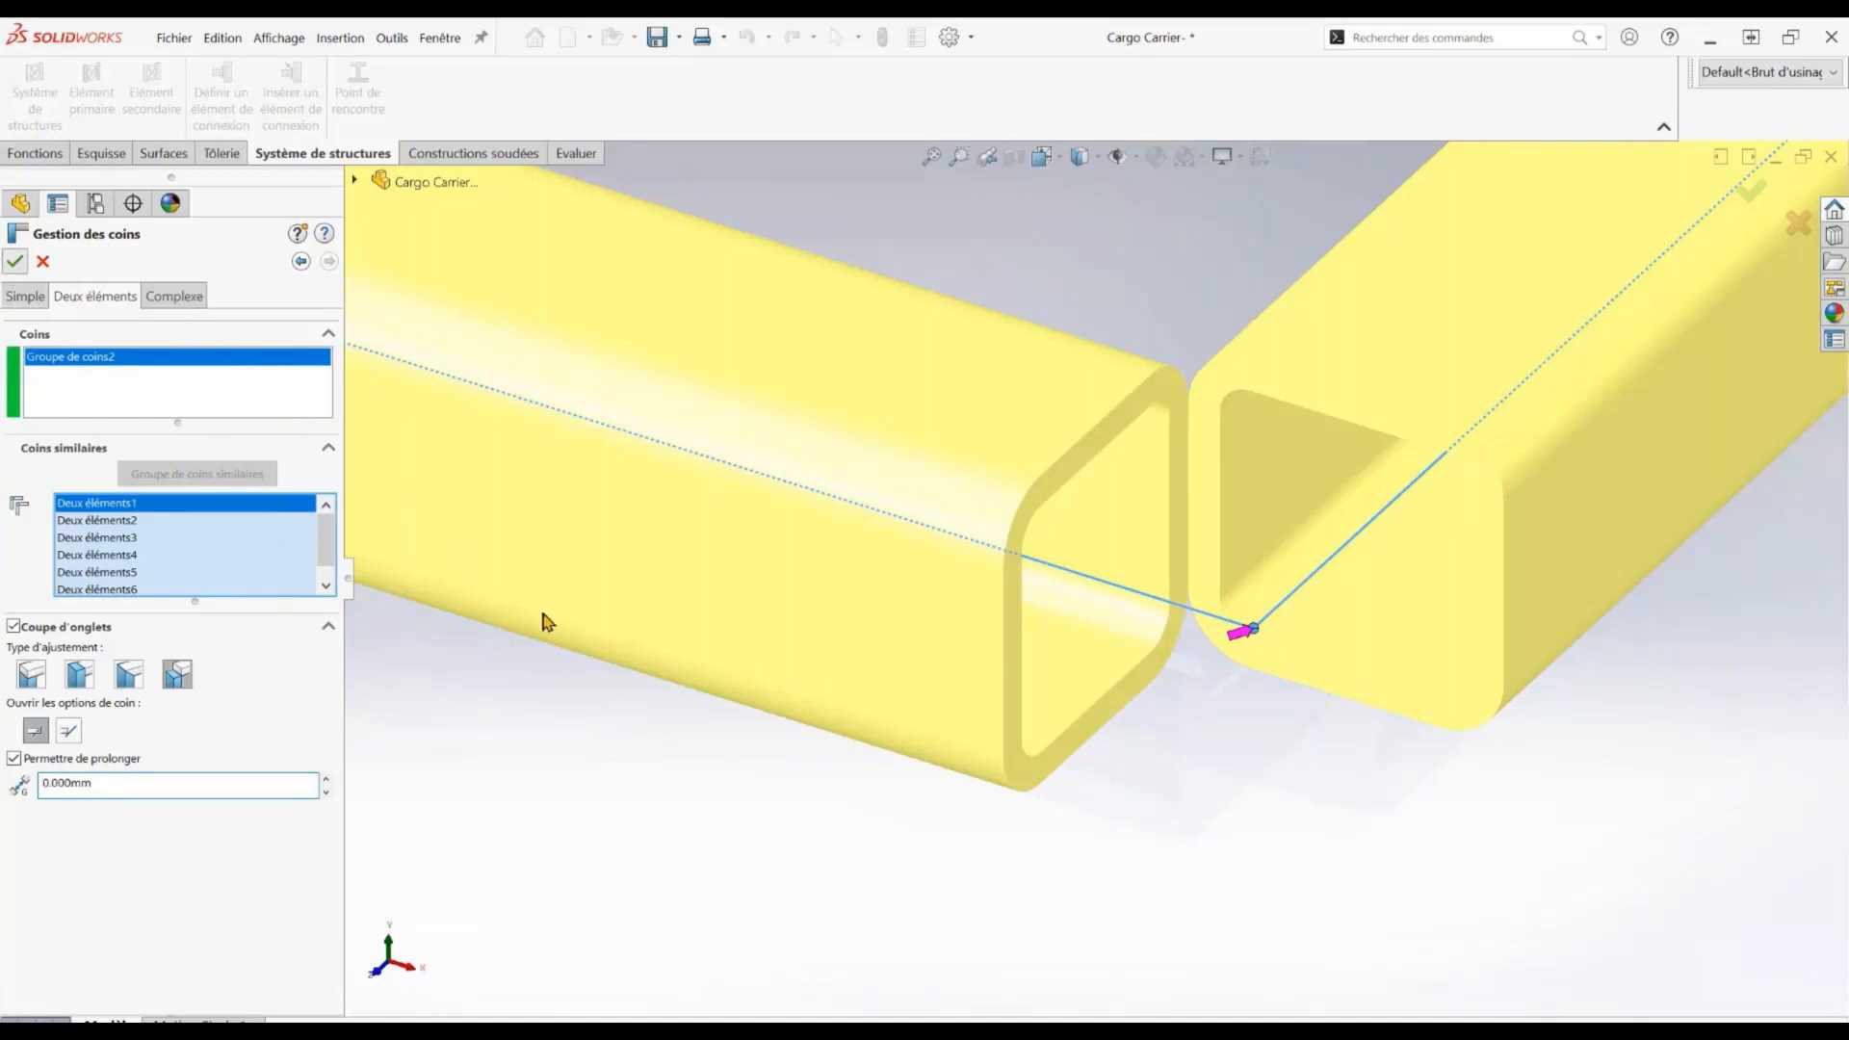
key("Return")
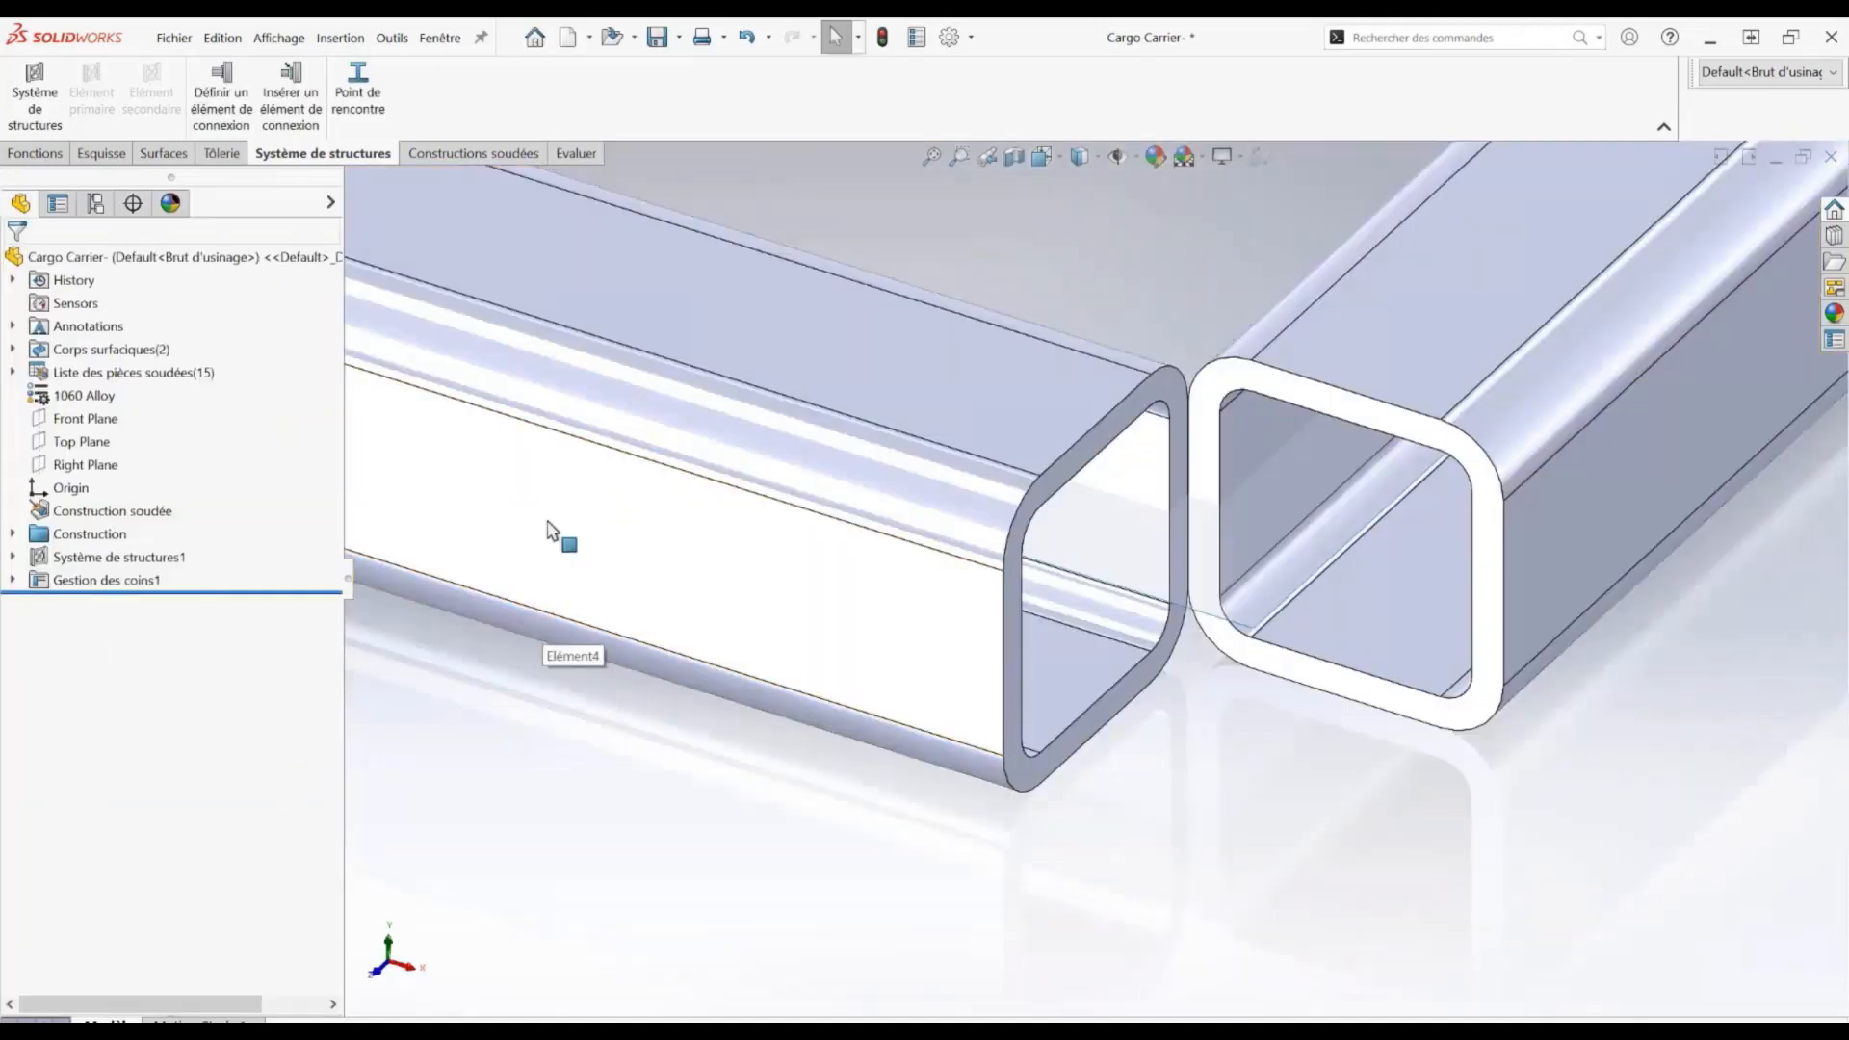
Unlink the LONGUEUR property of the first square tube cut-list item and append the length unit (Unité de longueur) to its value
key("f")
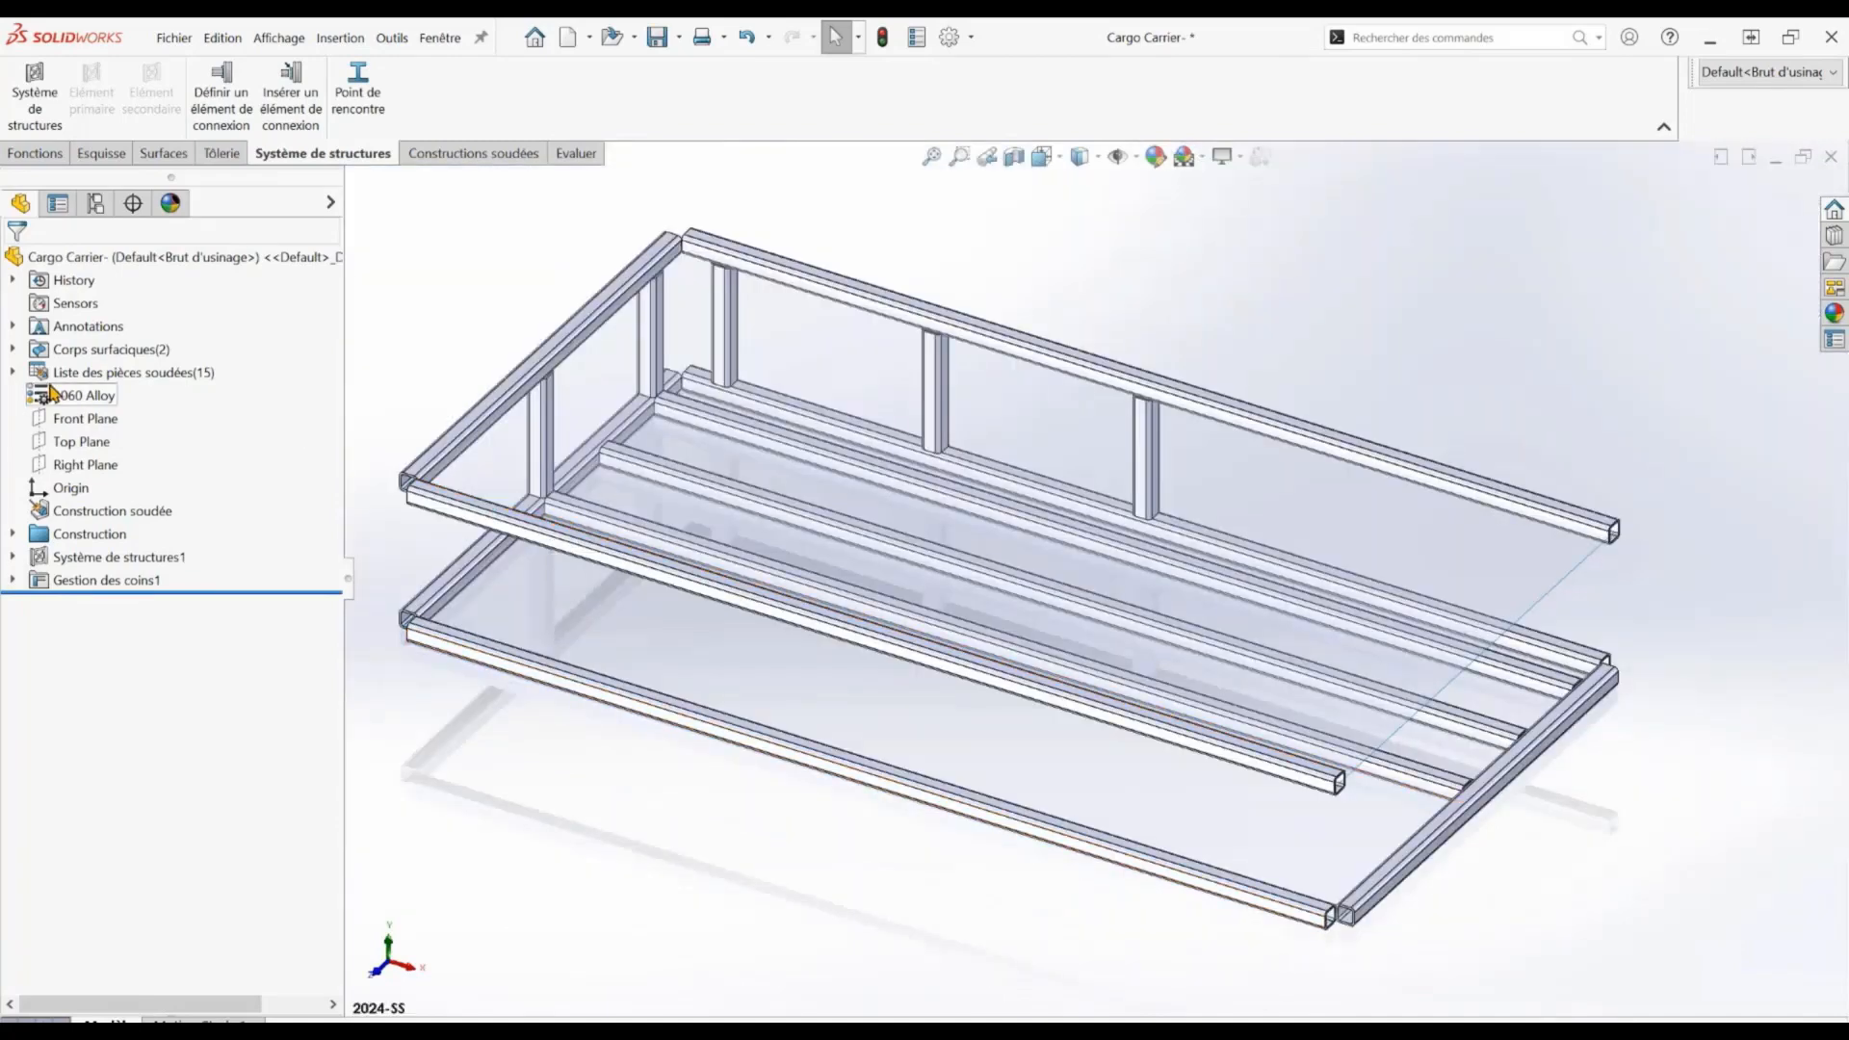
left_click(13, 373)
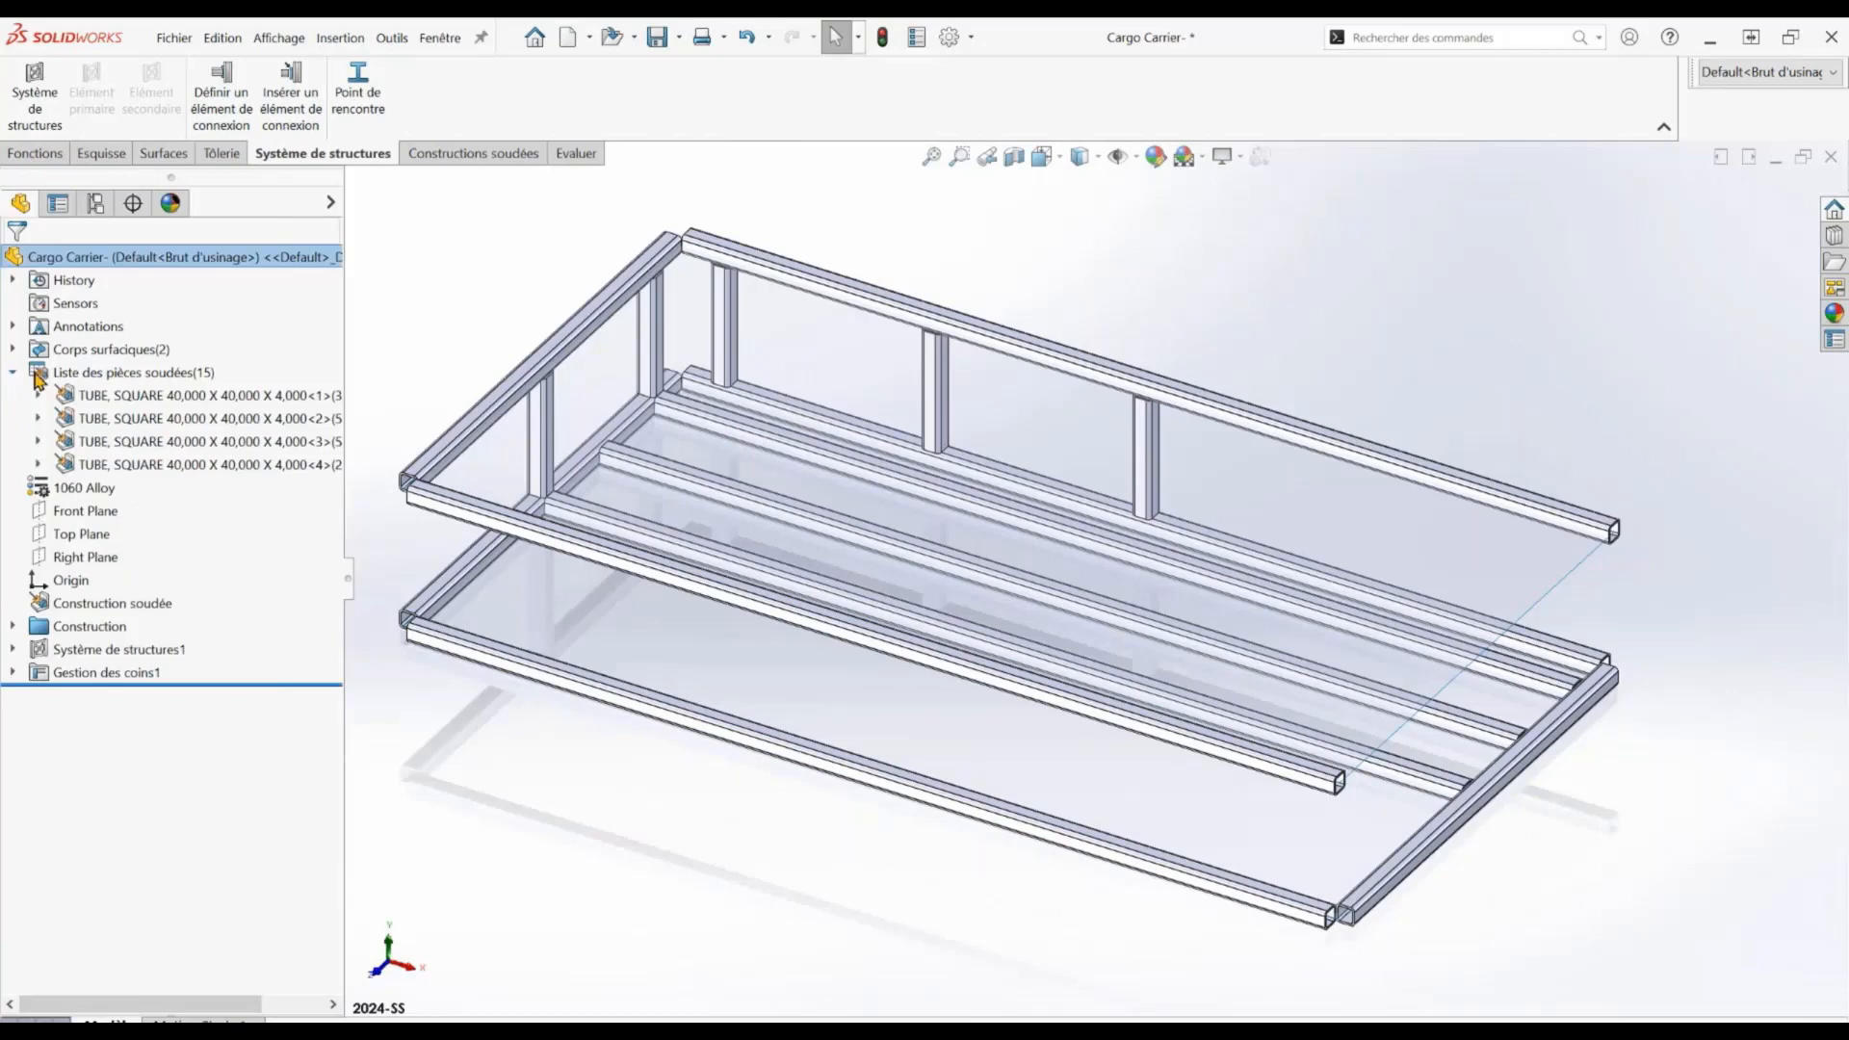
right_click(116, 395)
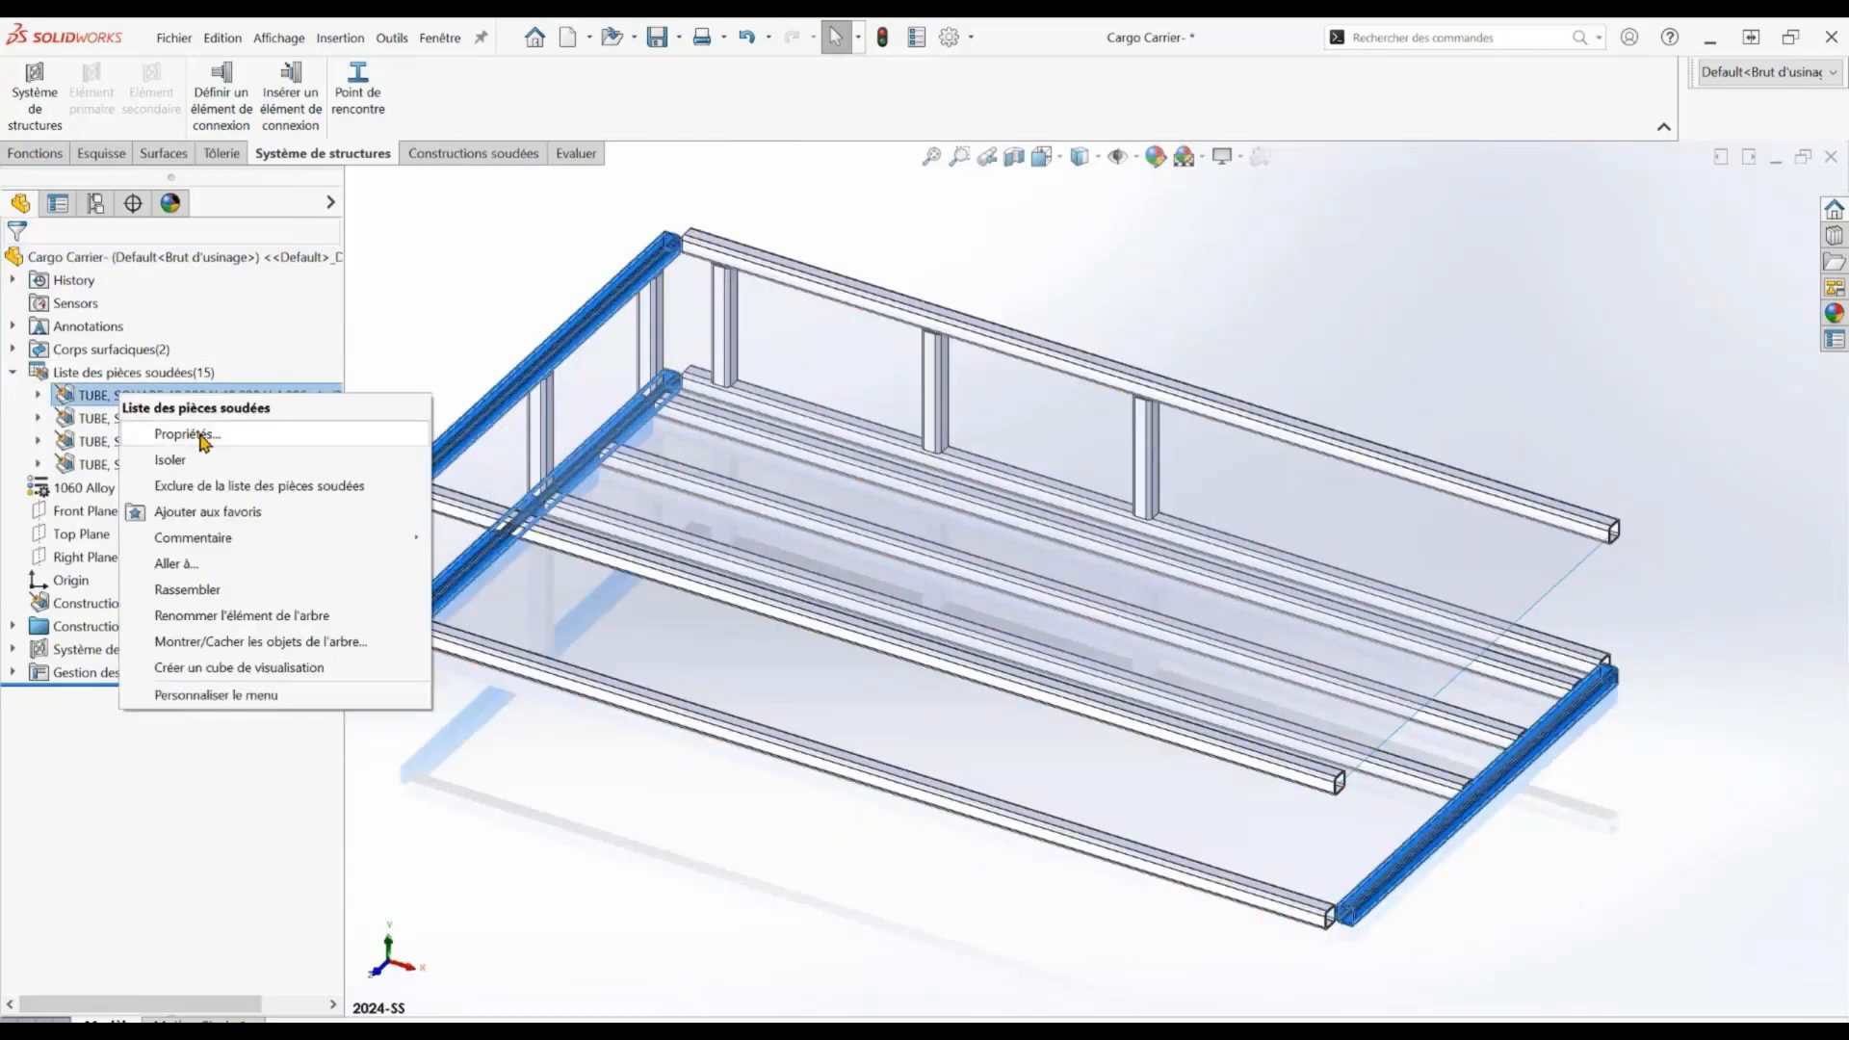
left_click(202, 435)
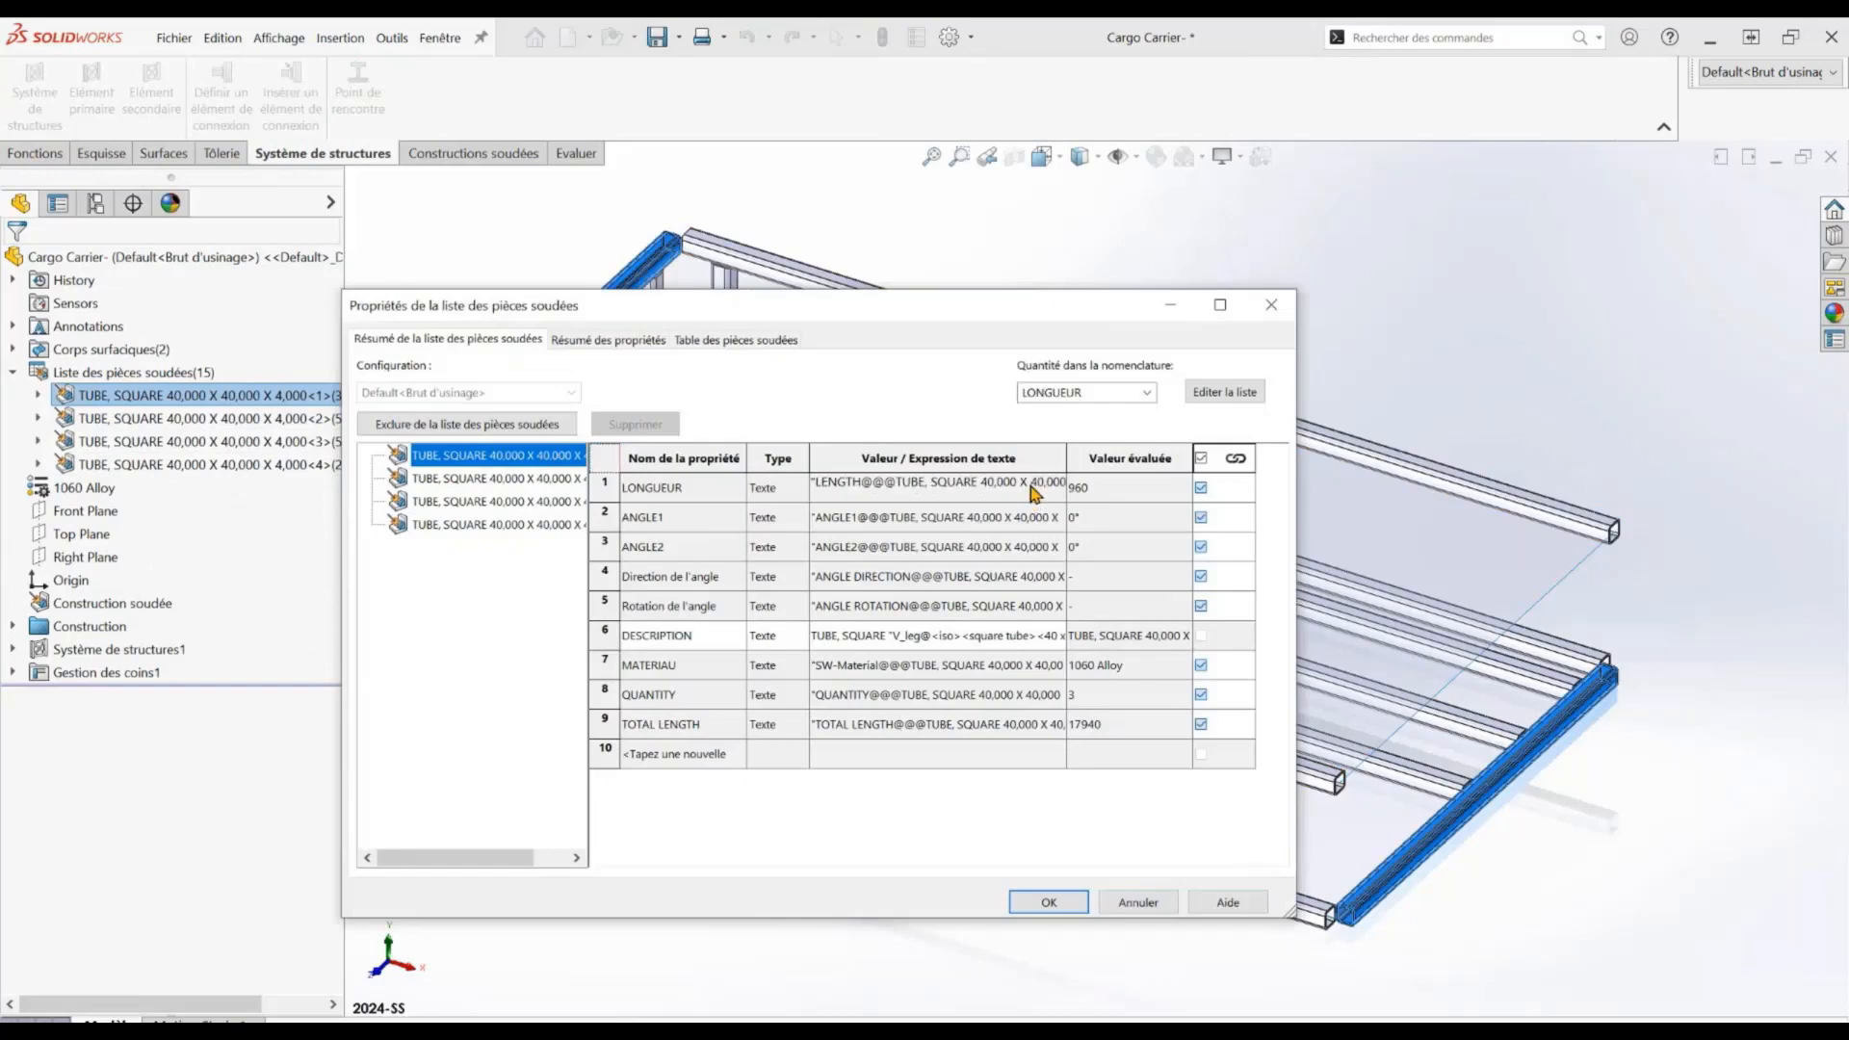
left_click(1201, 487)
left_click(1057, 483)
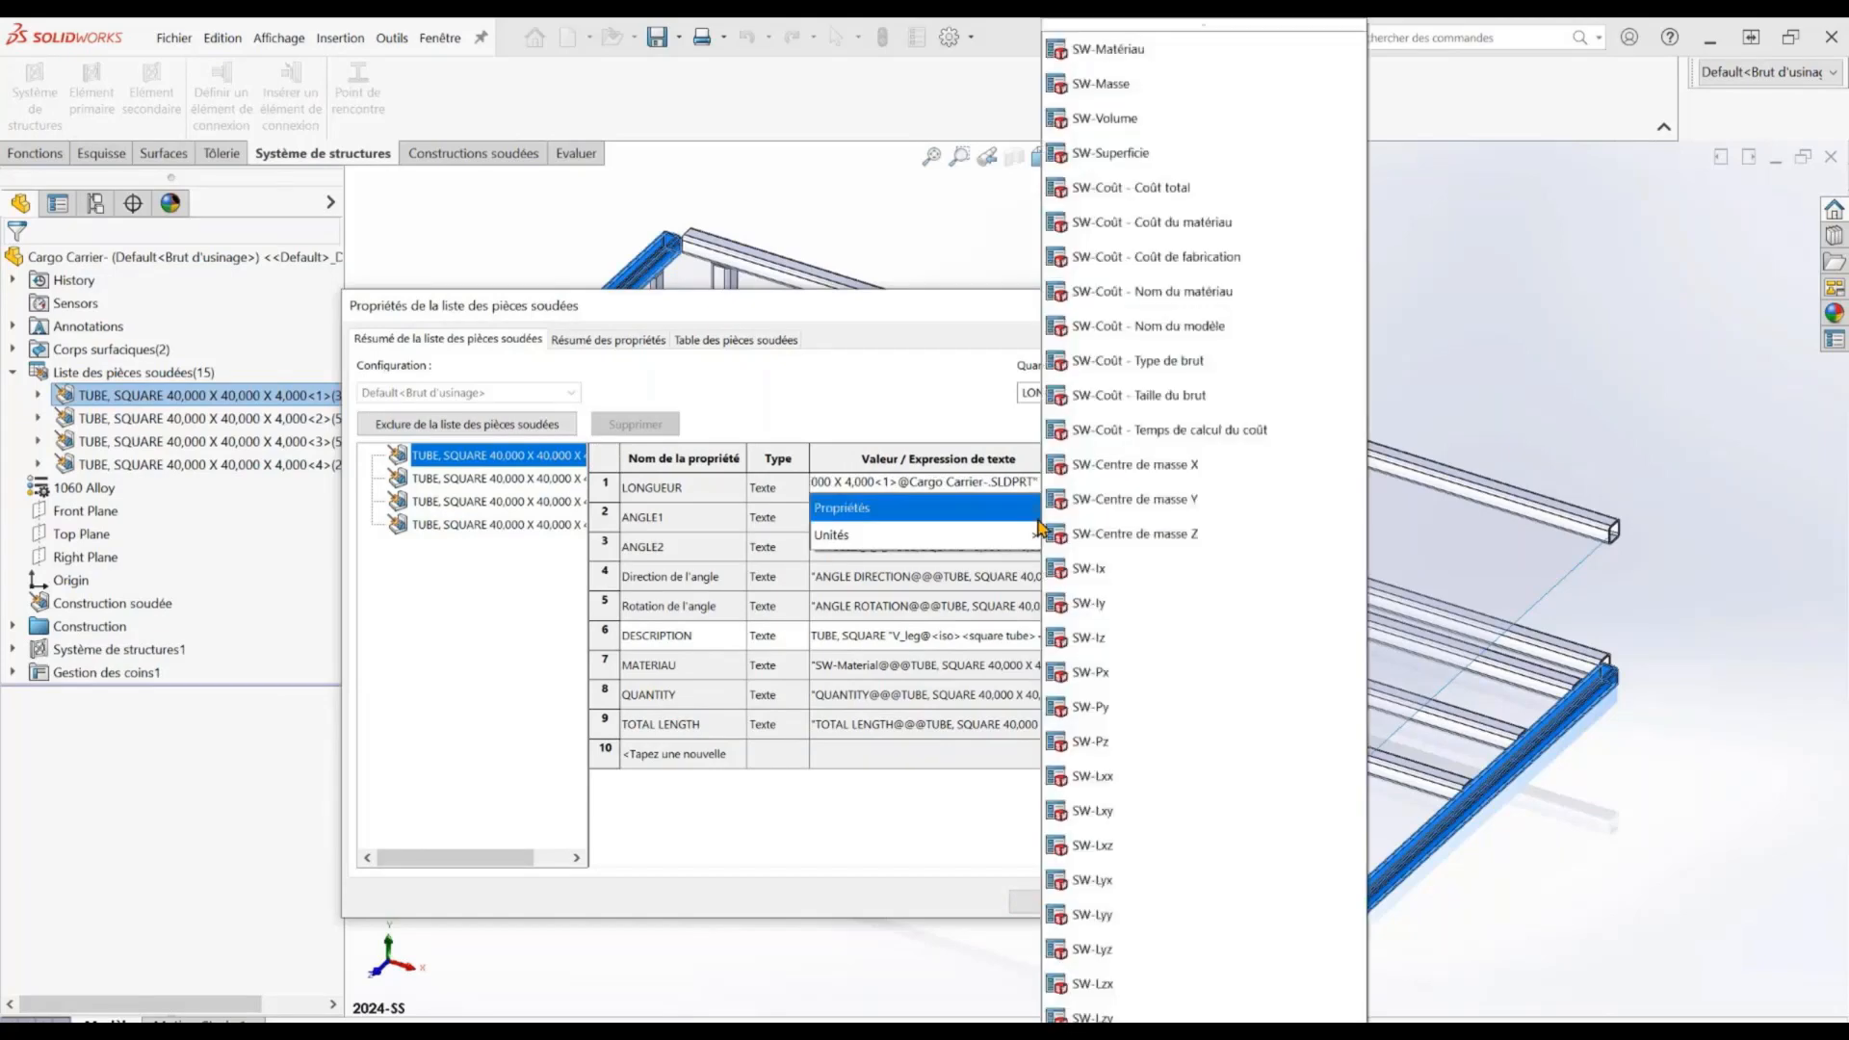
mouse_move(1035, 536)
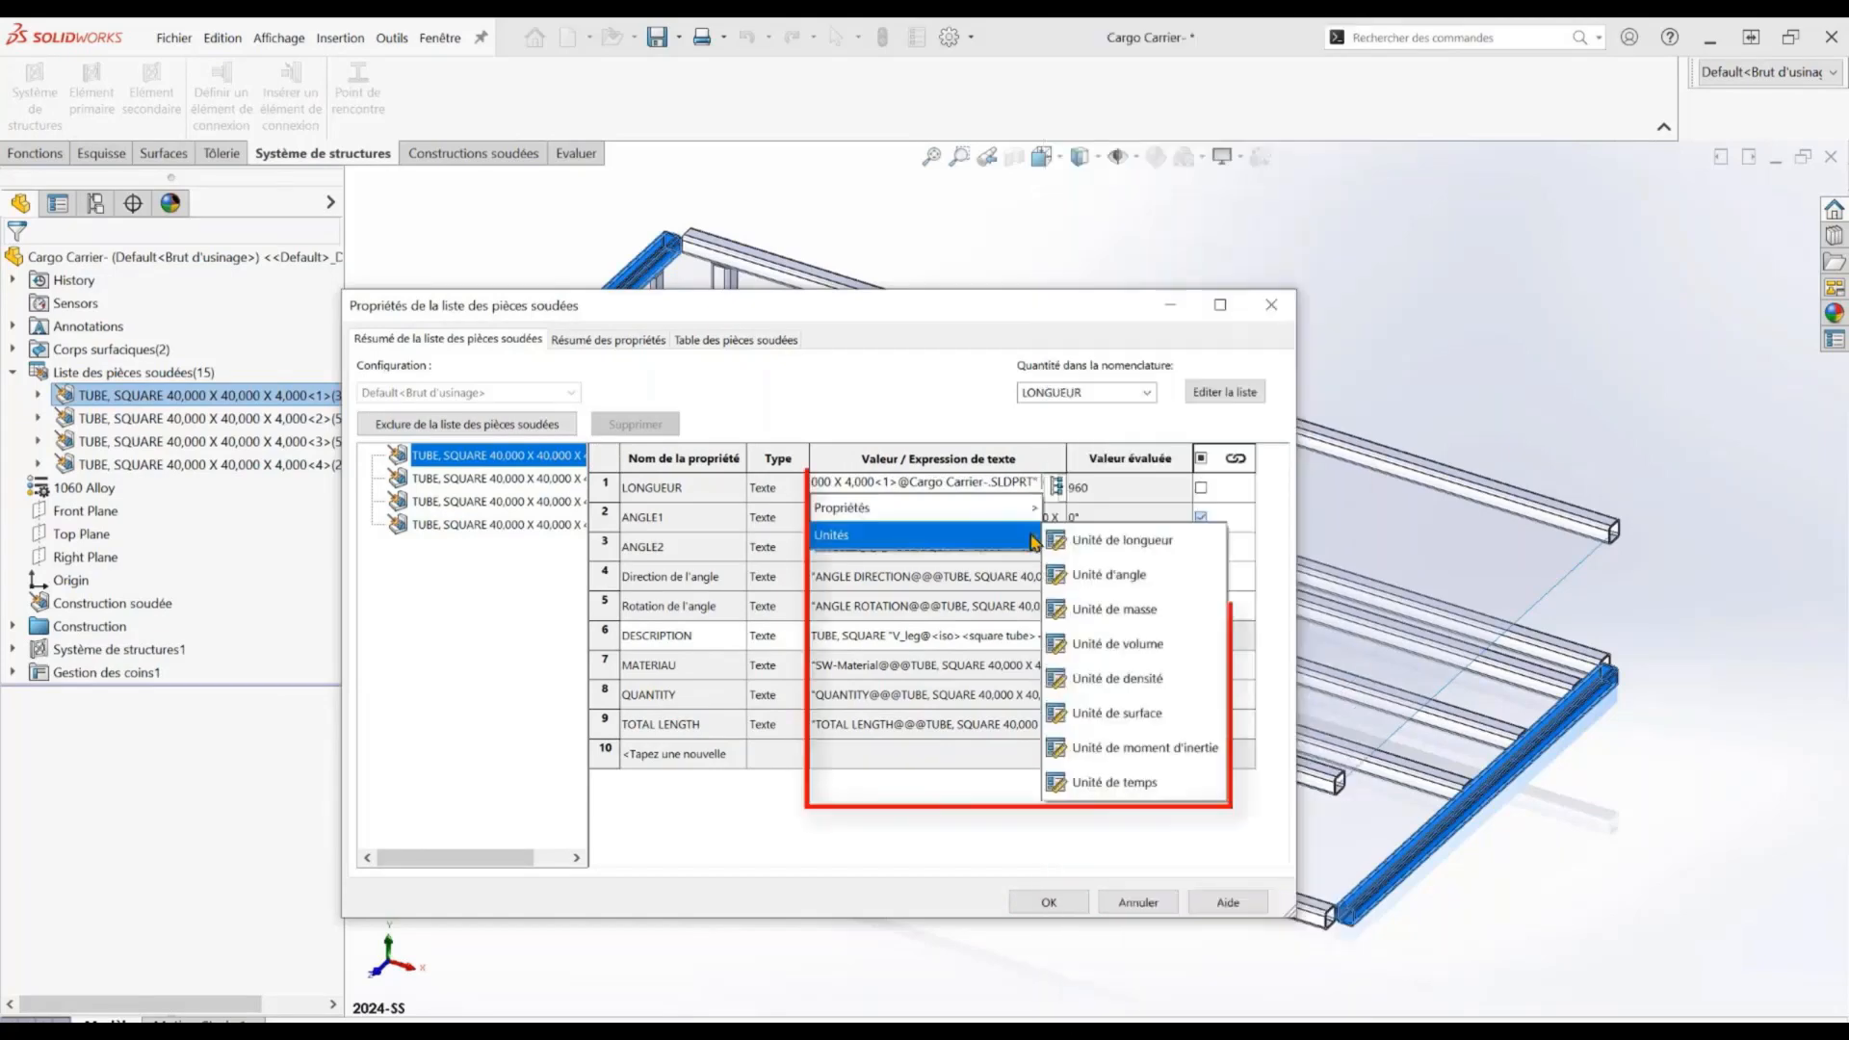
left_click(1099, 546)
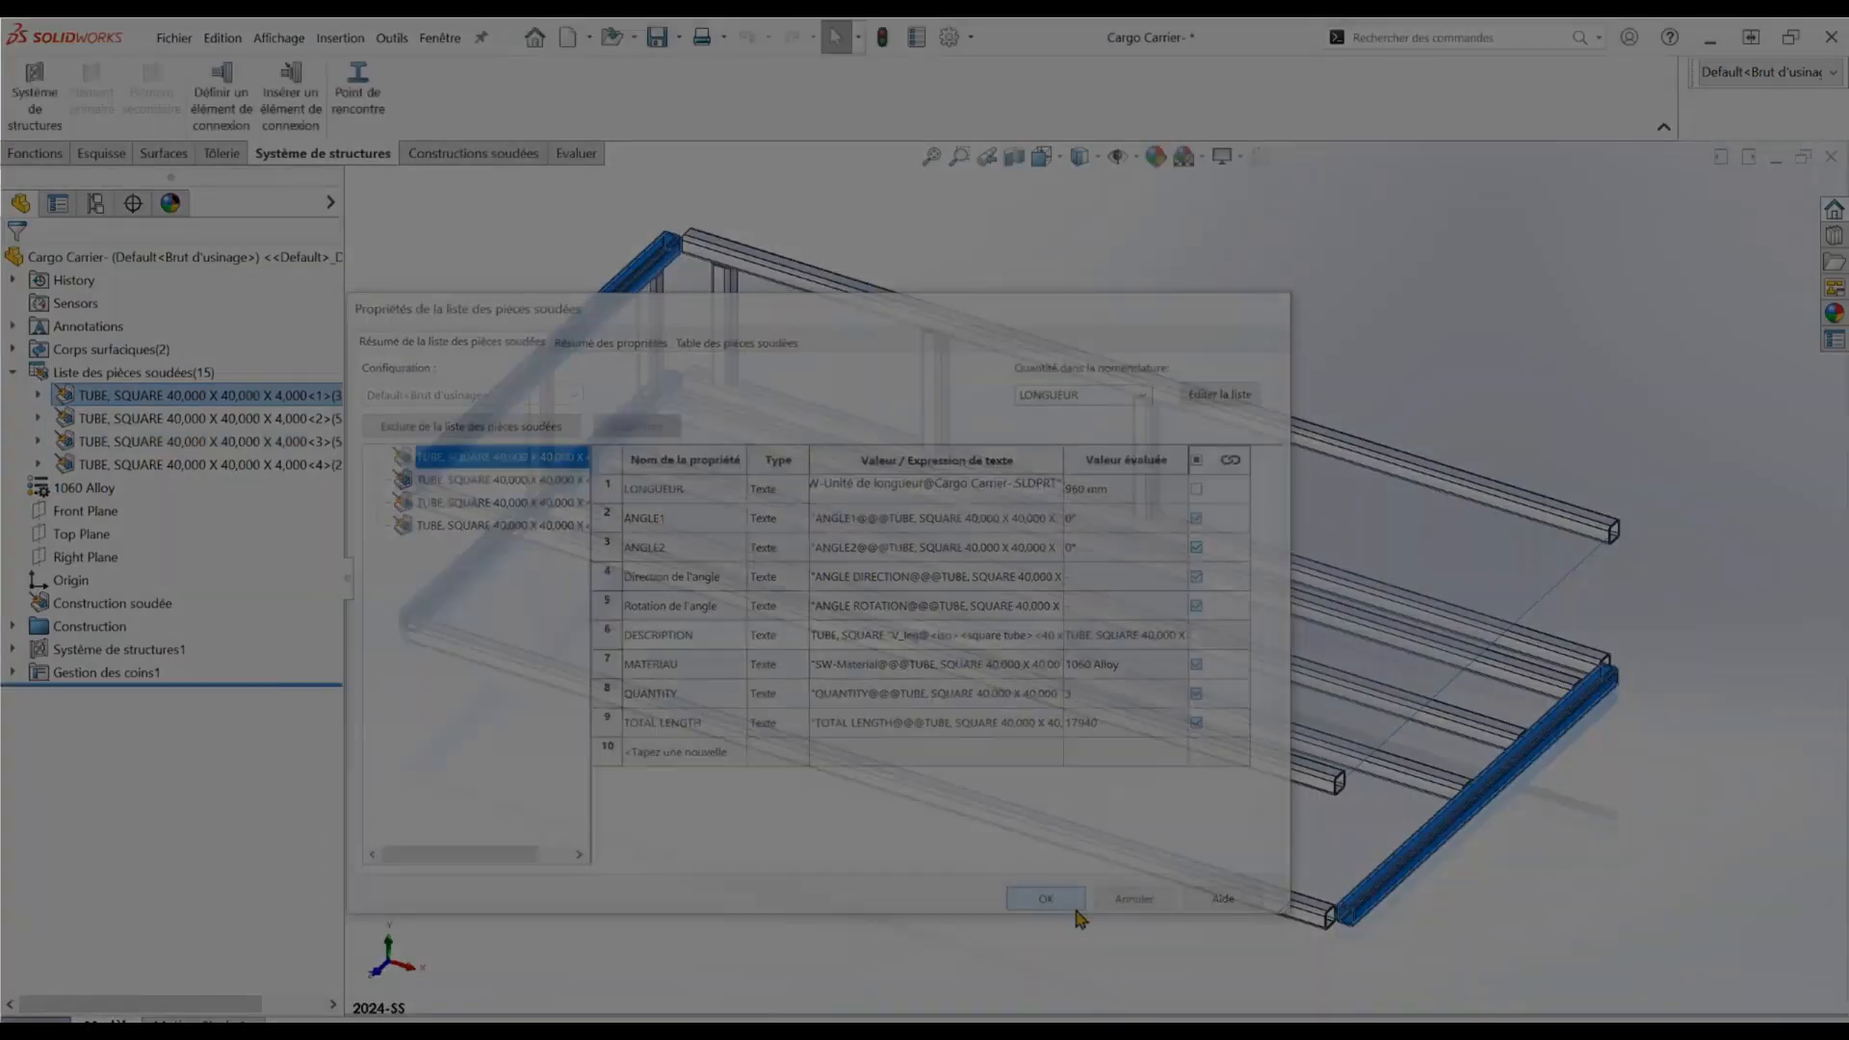
left_click(1063, 902)
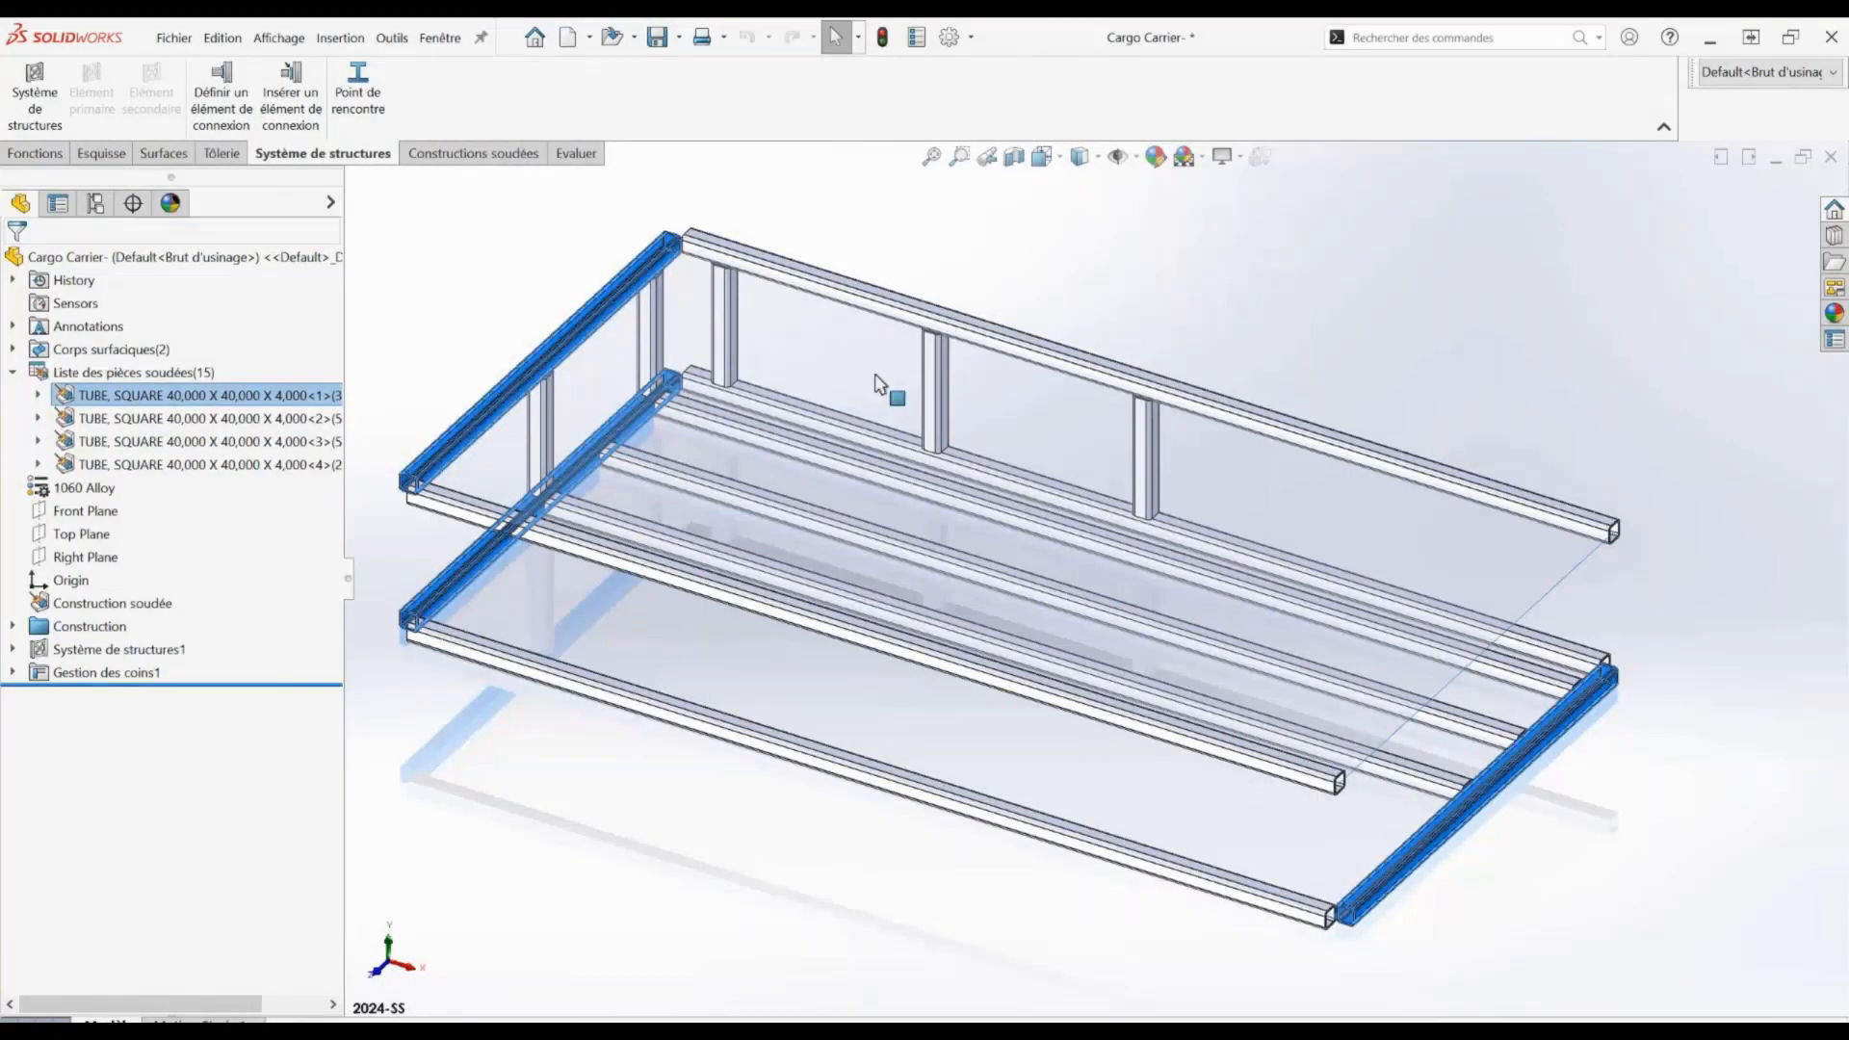
Append the mass unit (Unité de masse) to the Weight value in the part's configuration properties
left_click(915, 36)
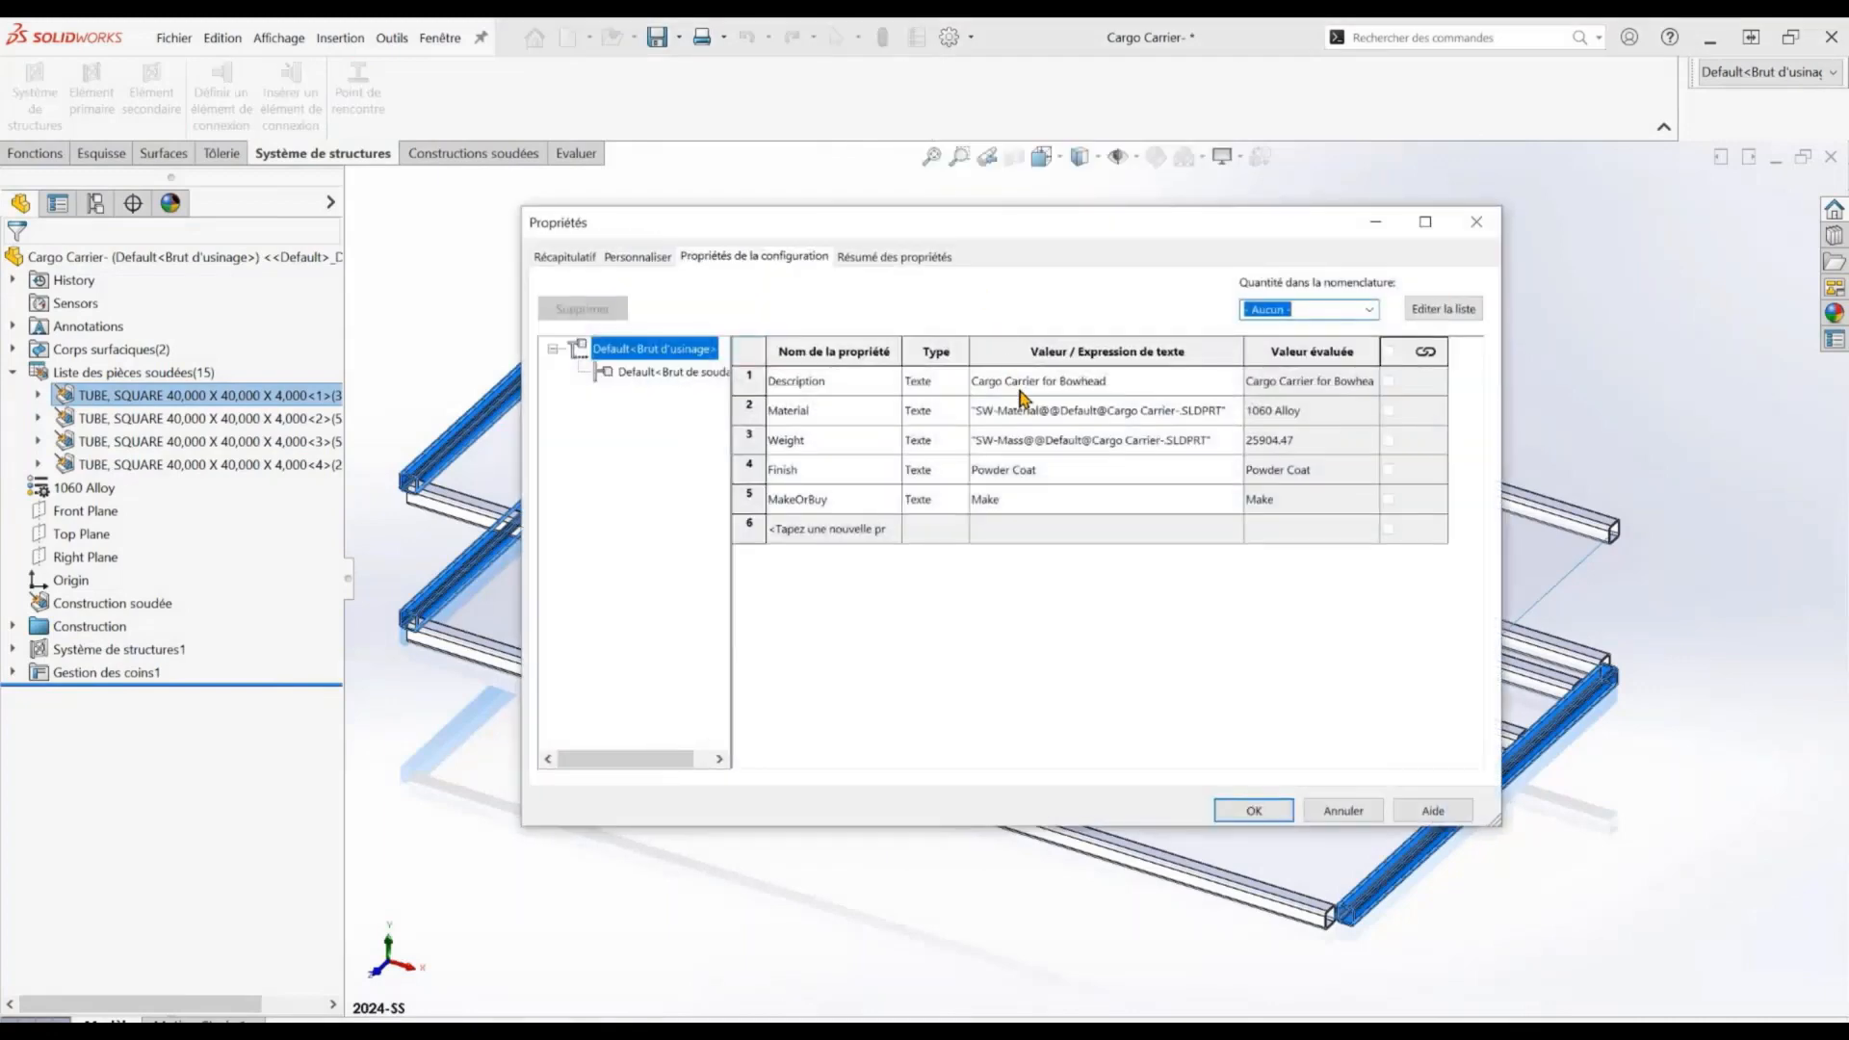
left_click(1188, 445)
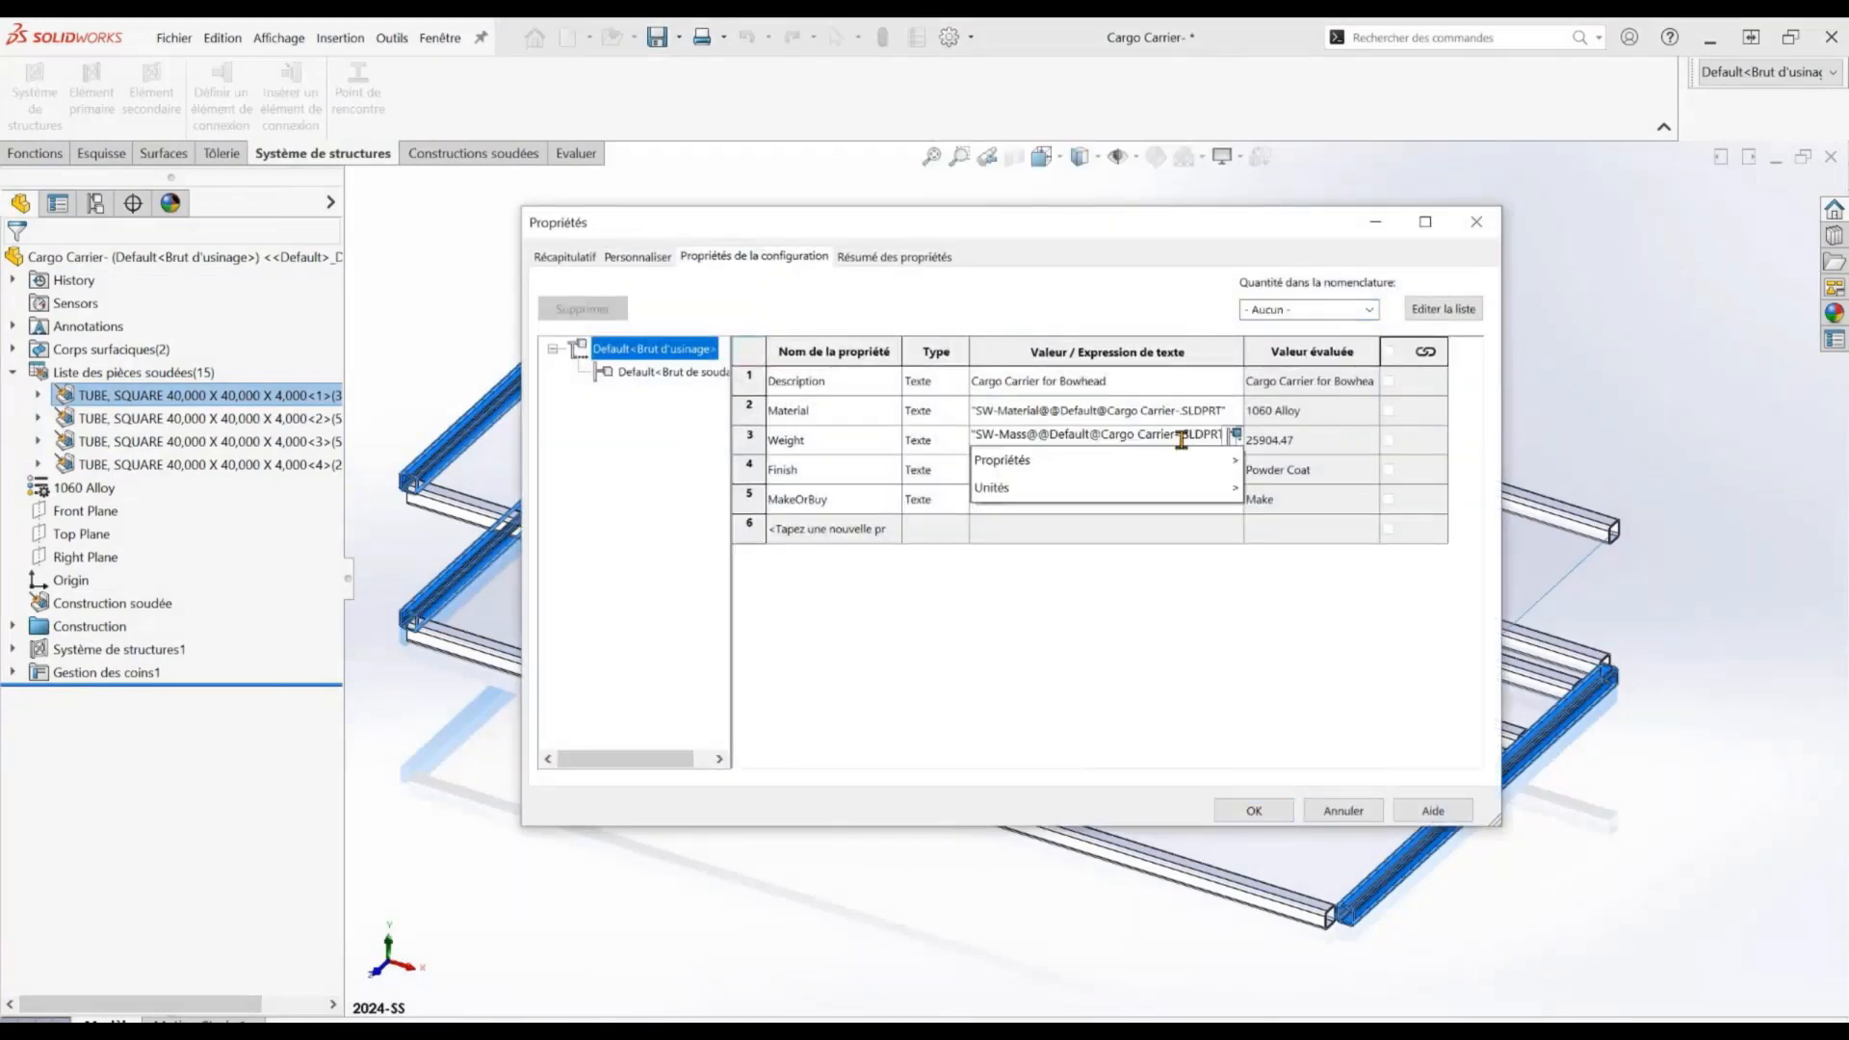
key("End")
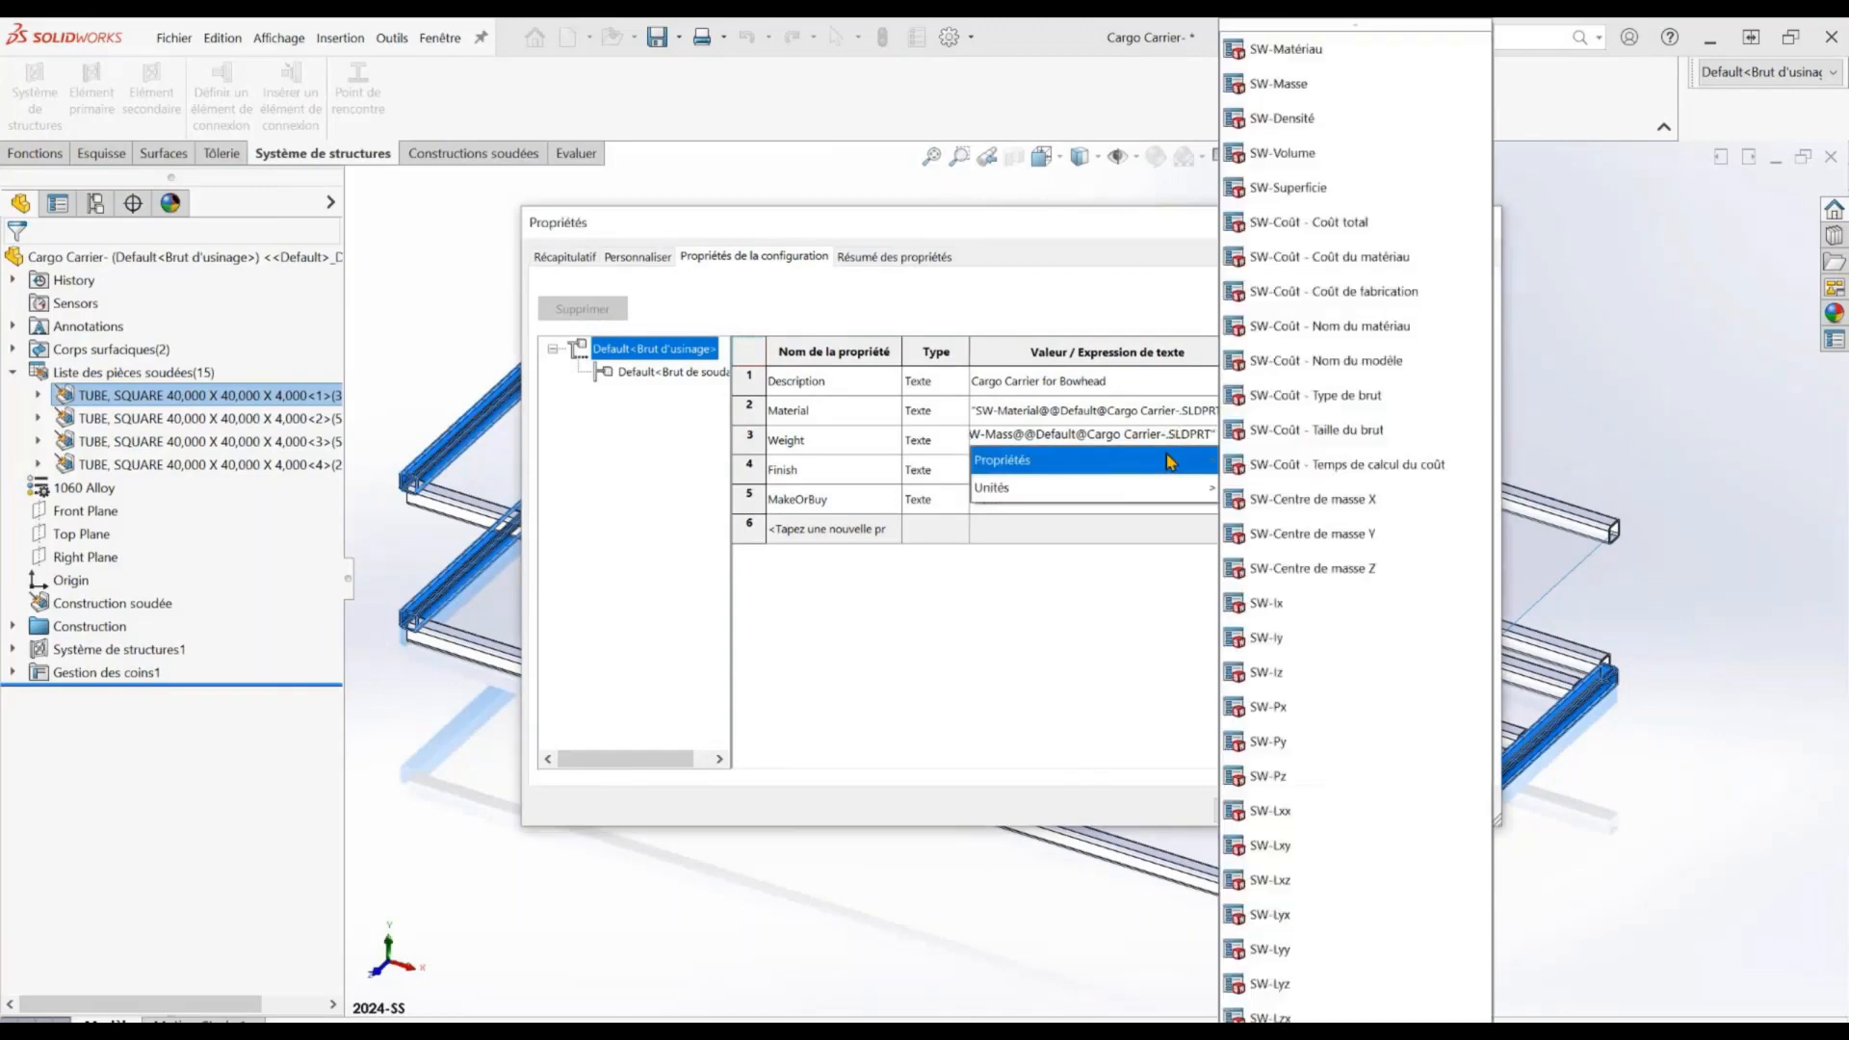
mouse_move(1190, 487)
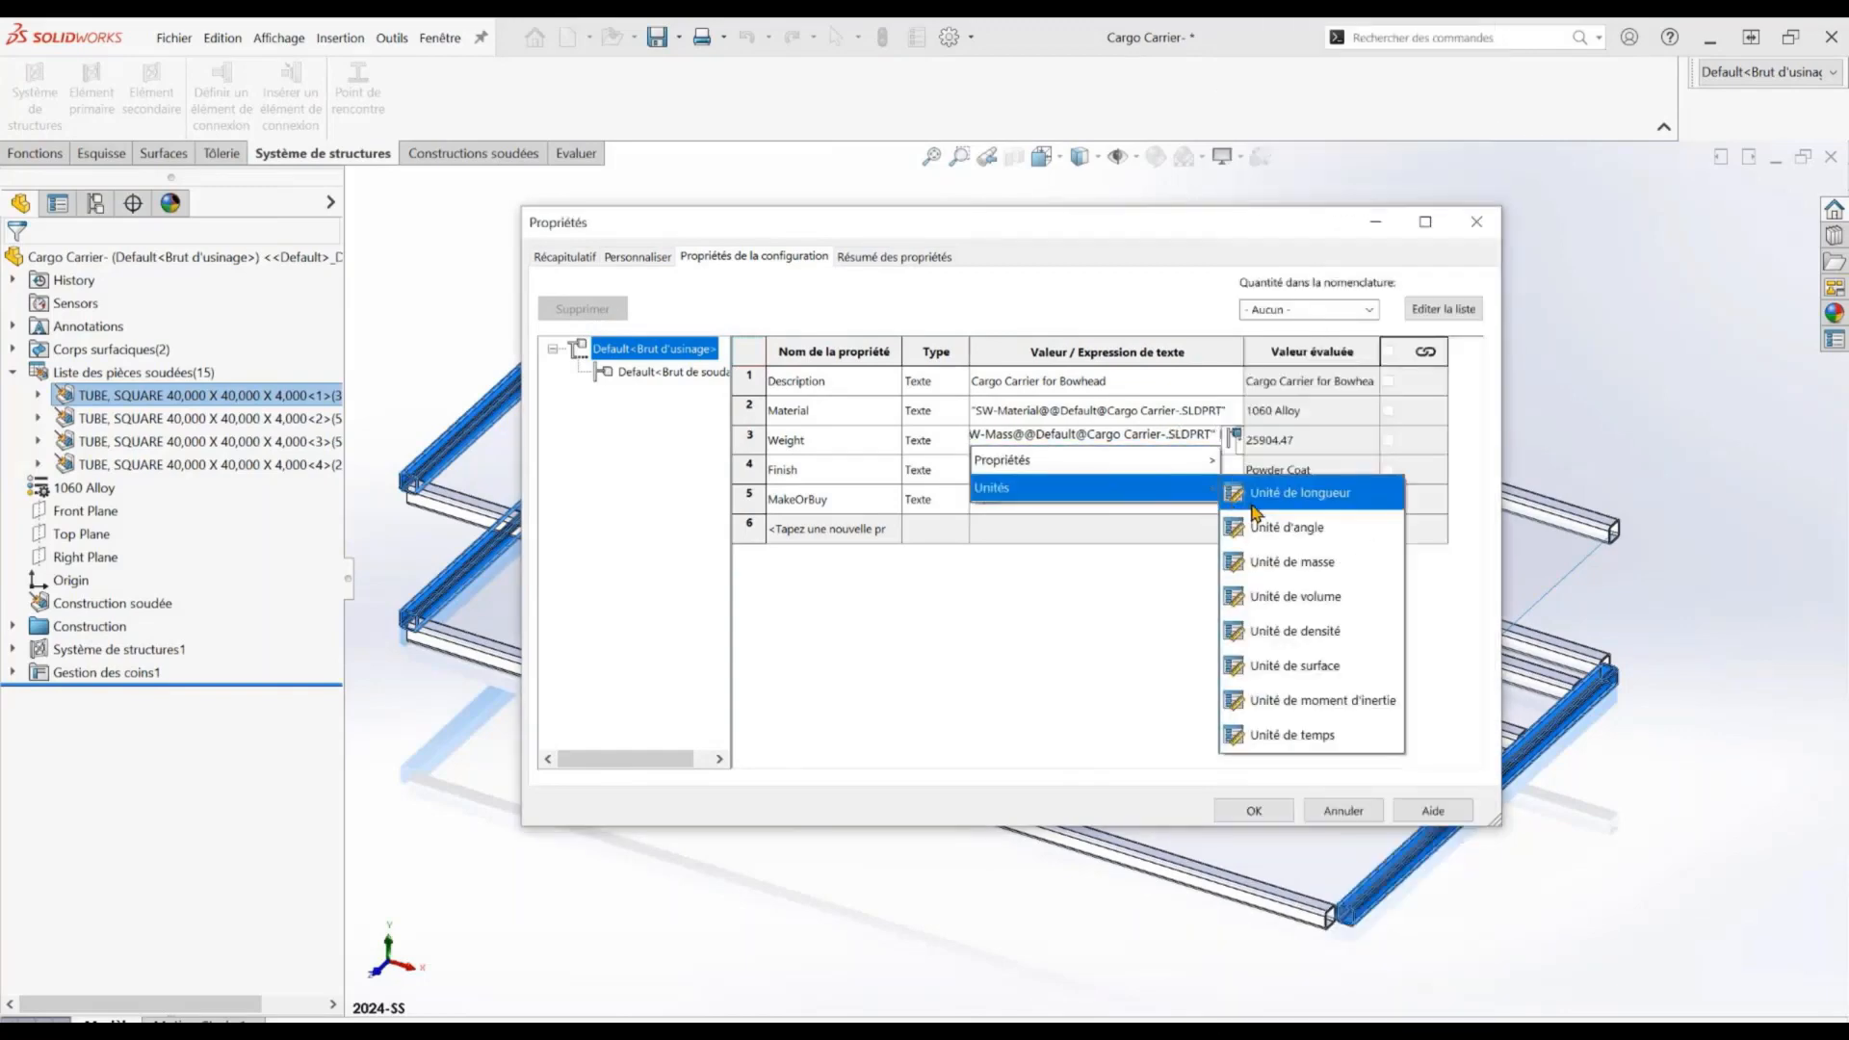
left_click(1296, 562)
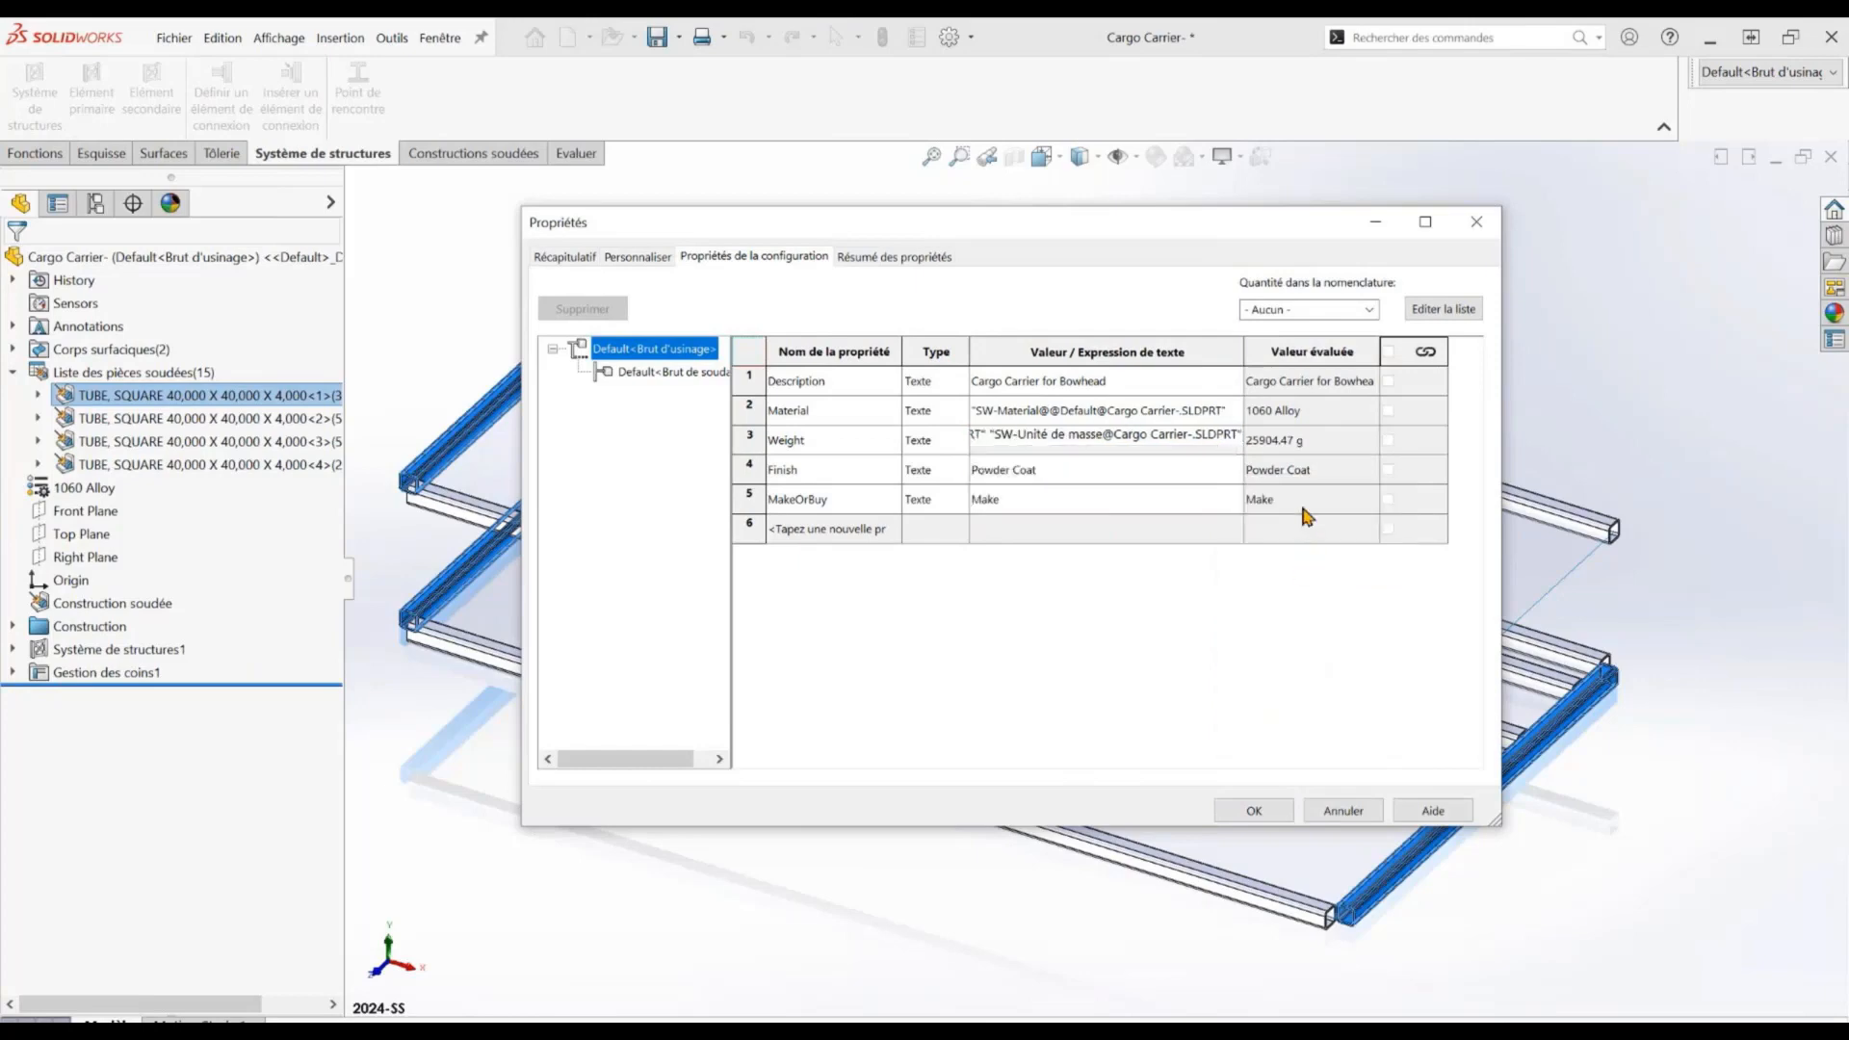
left_click(1255, 812)
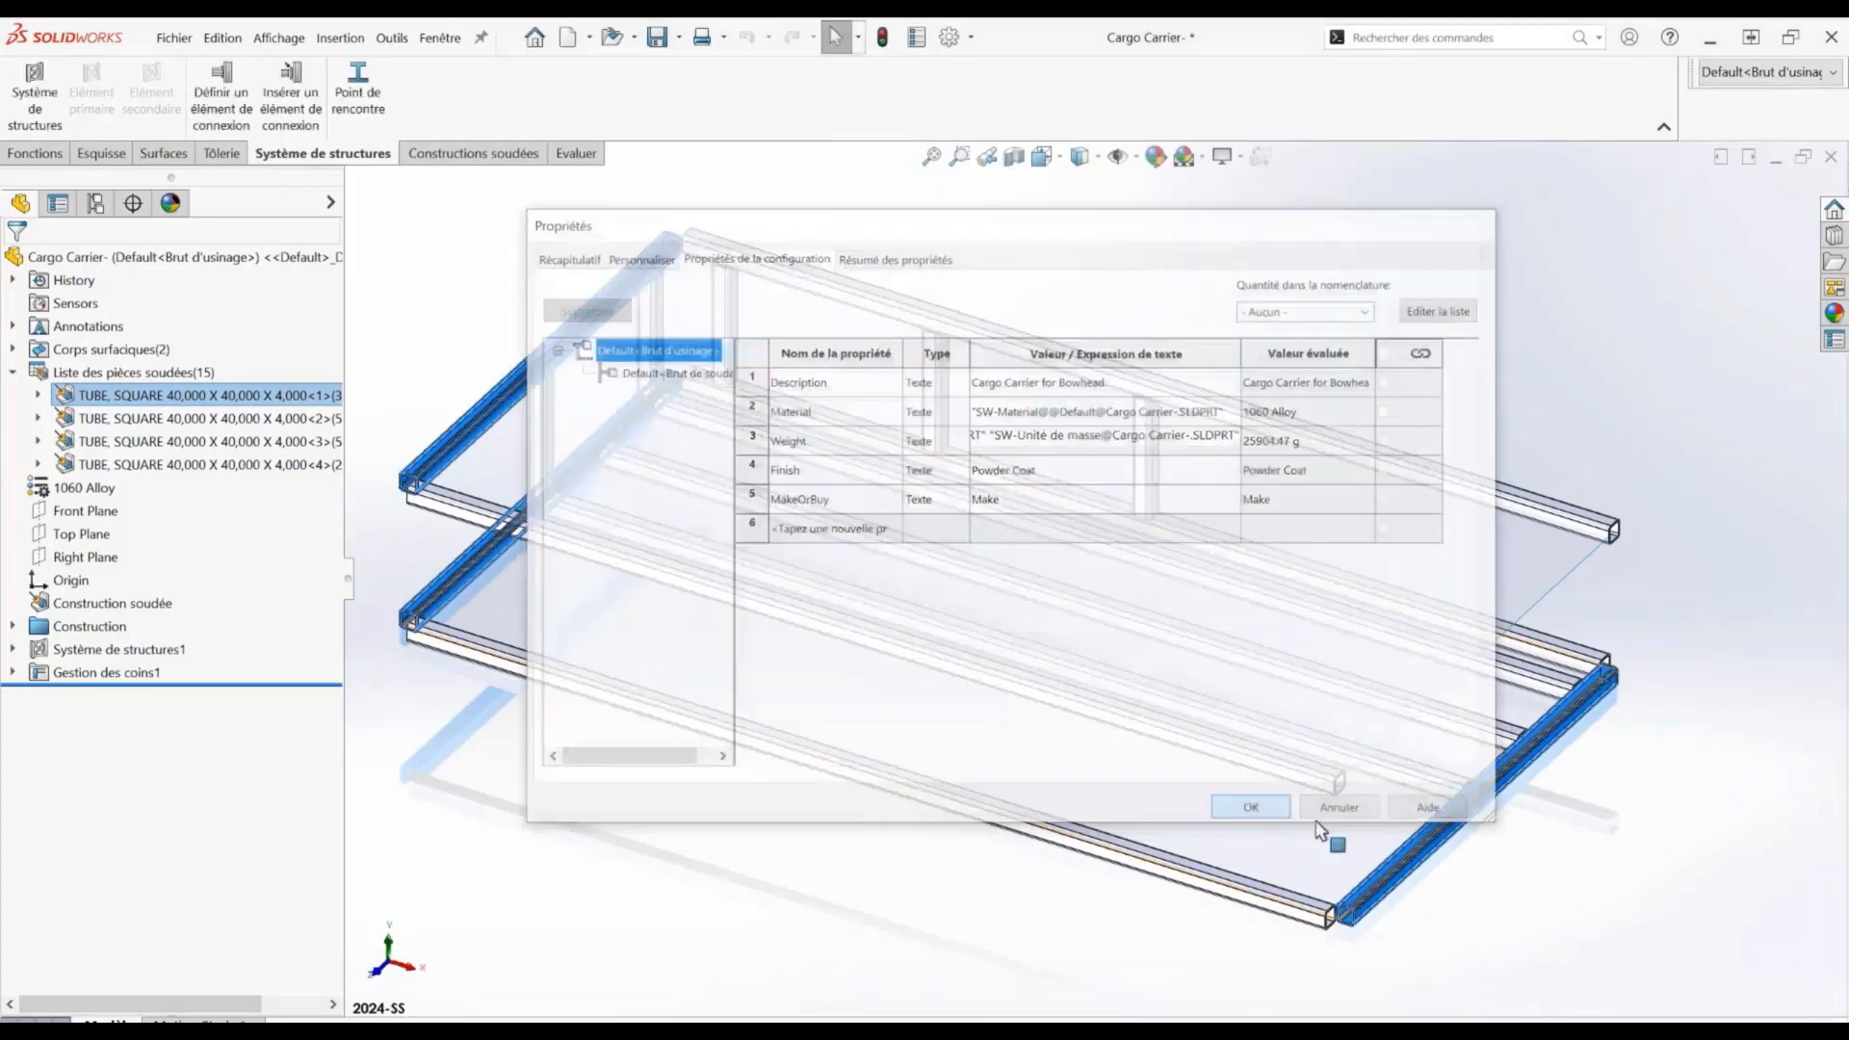
Switch the document units to MKS, and check the part's Weight property and the first cut-list item's LONGUEUR property
left_click(1758, 1031)
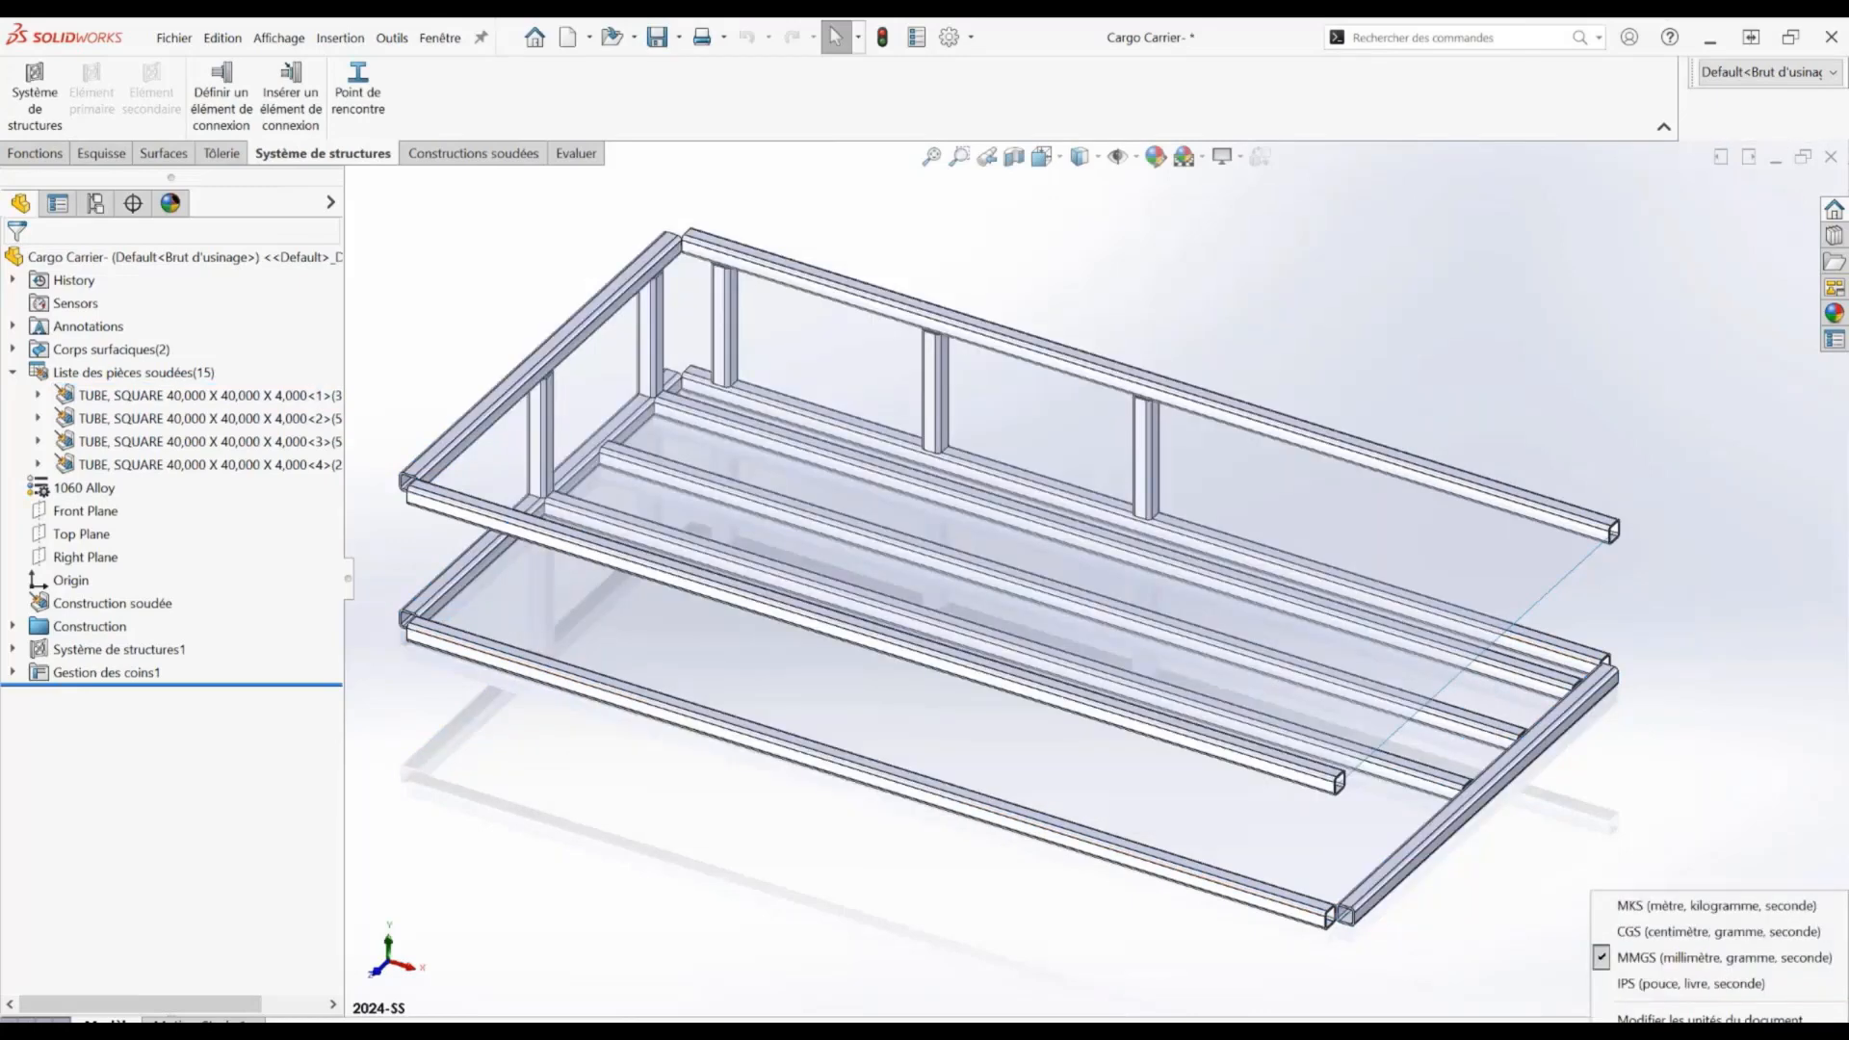
left_click(1751, 910)
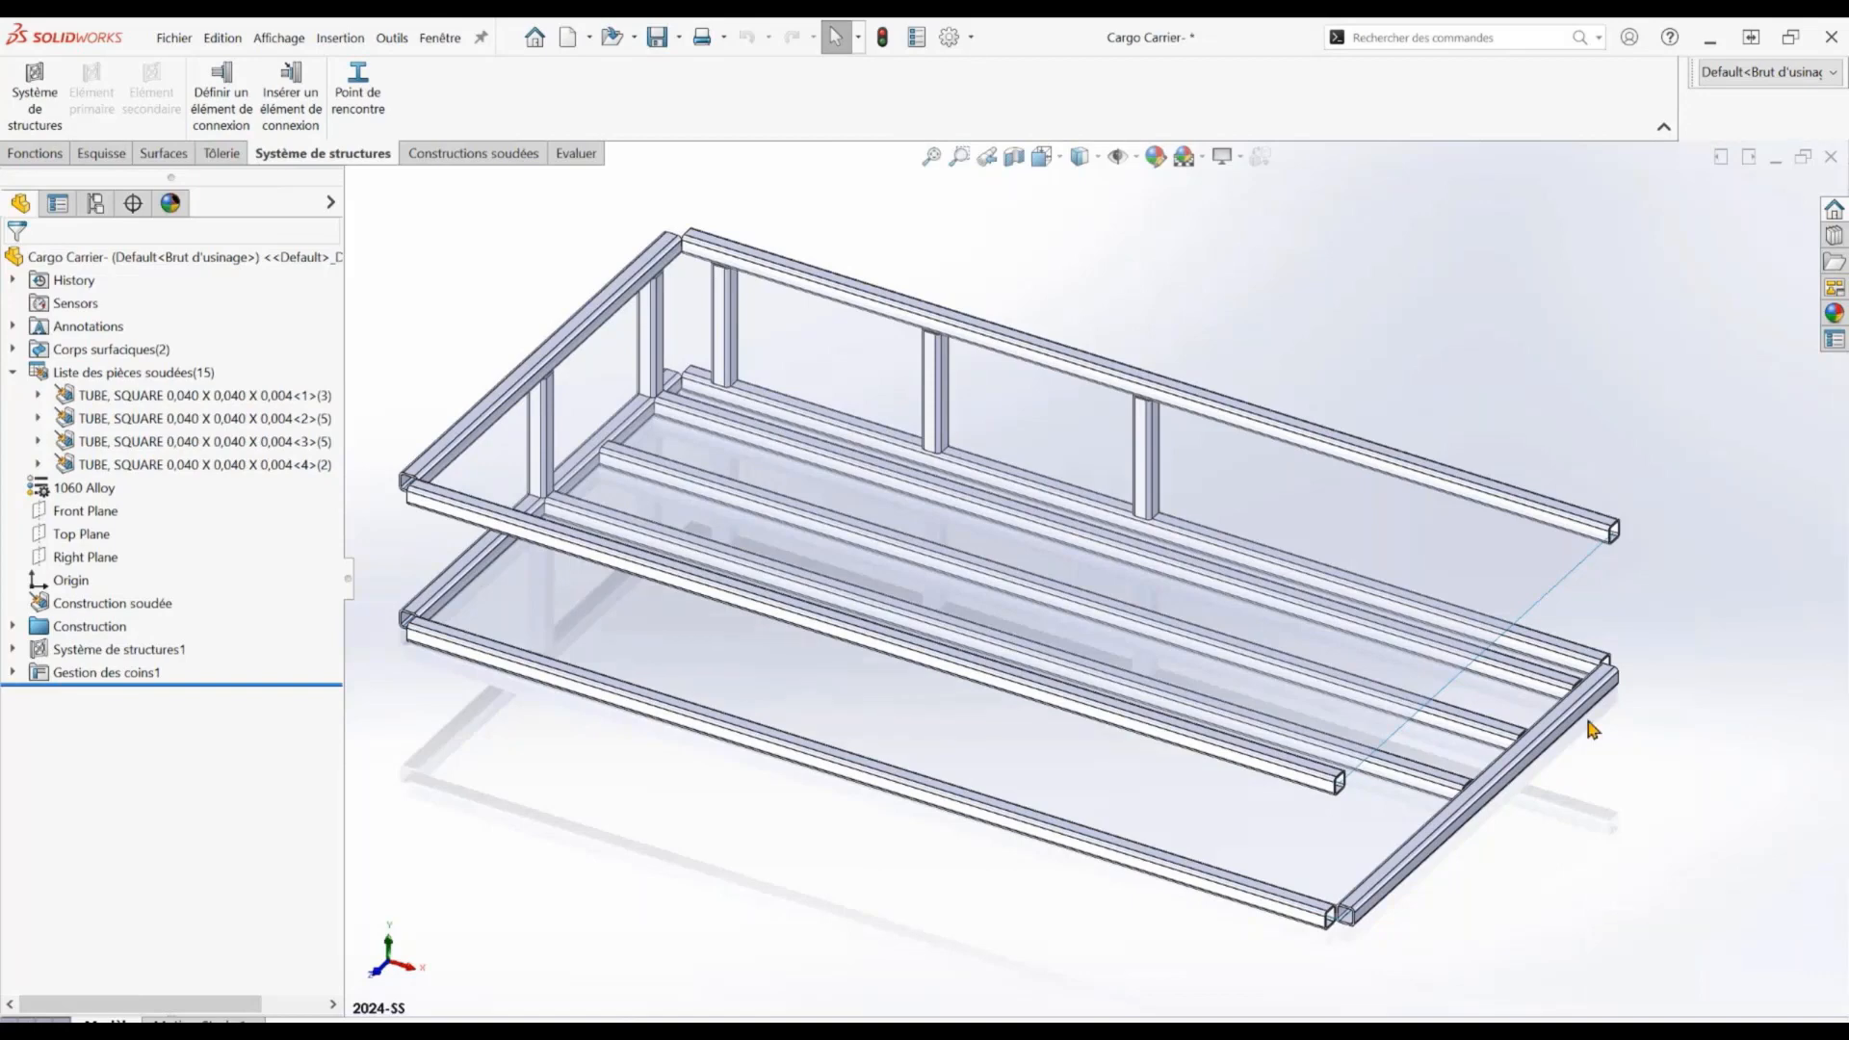
left_click(913, 48)
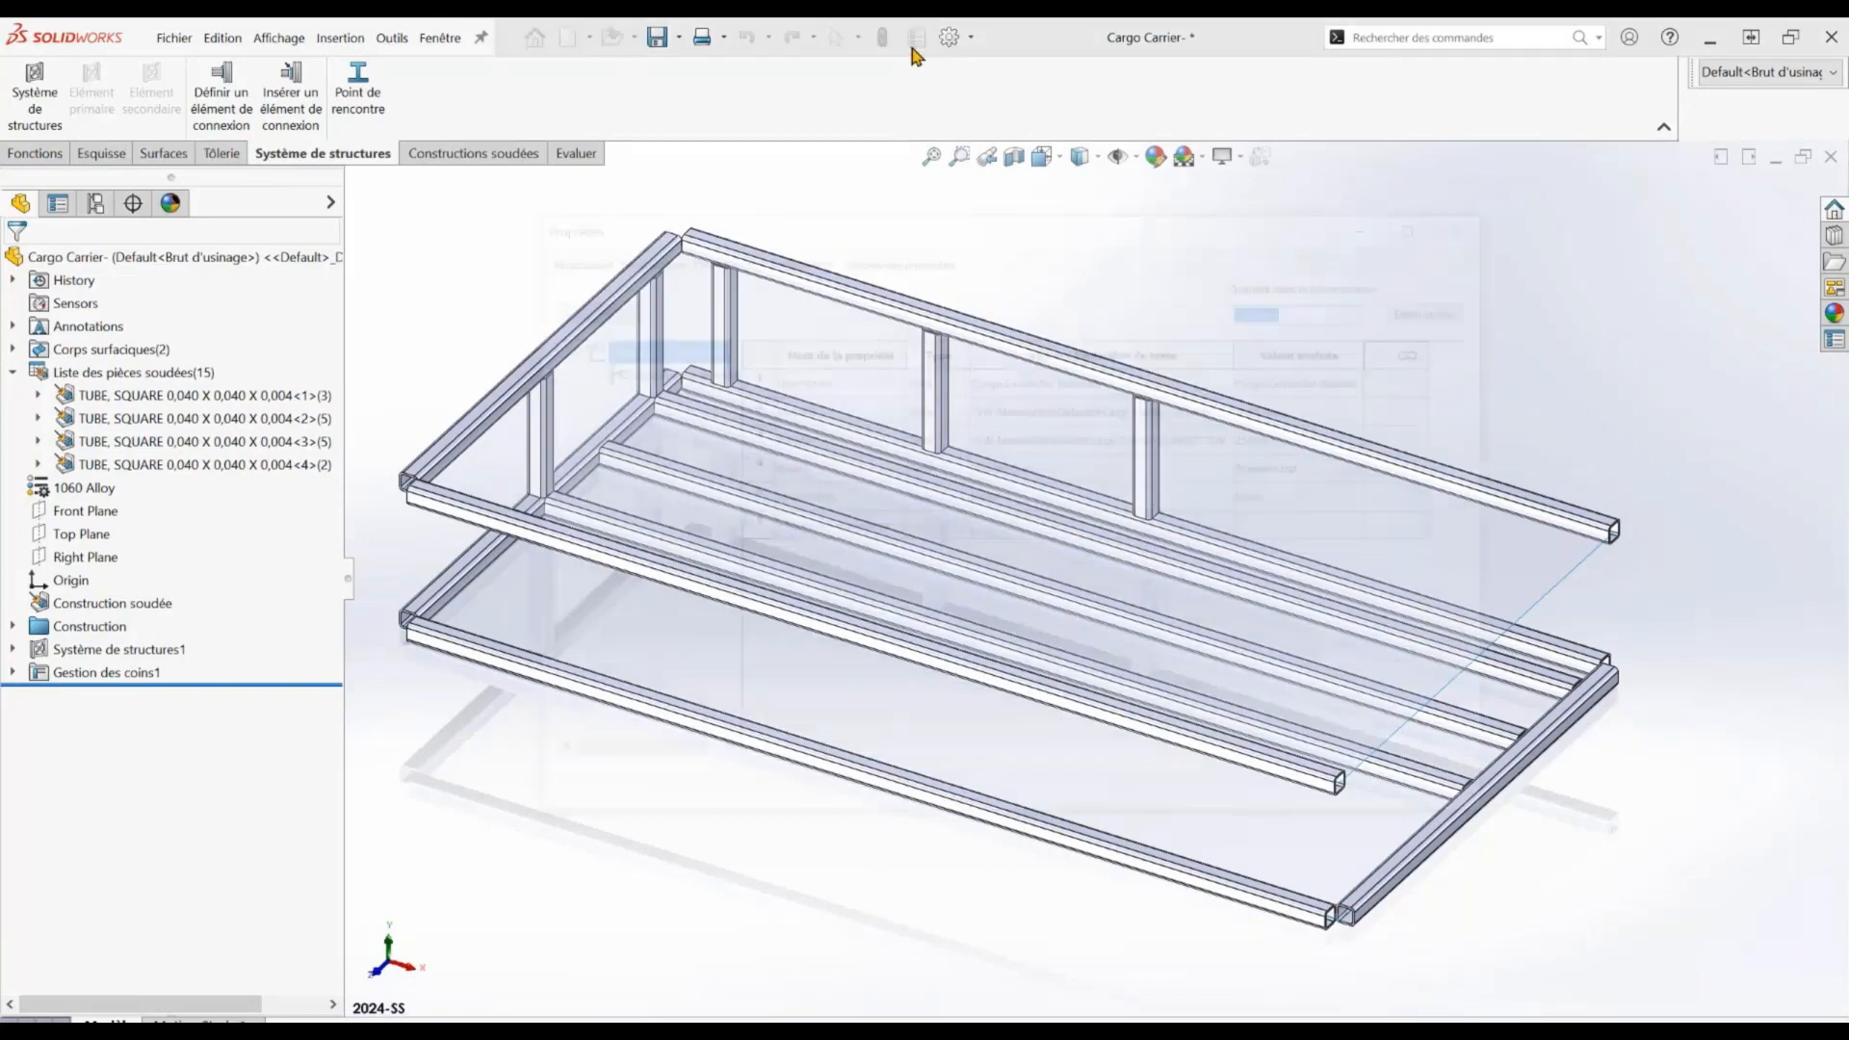
left_click(1477, 222)
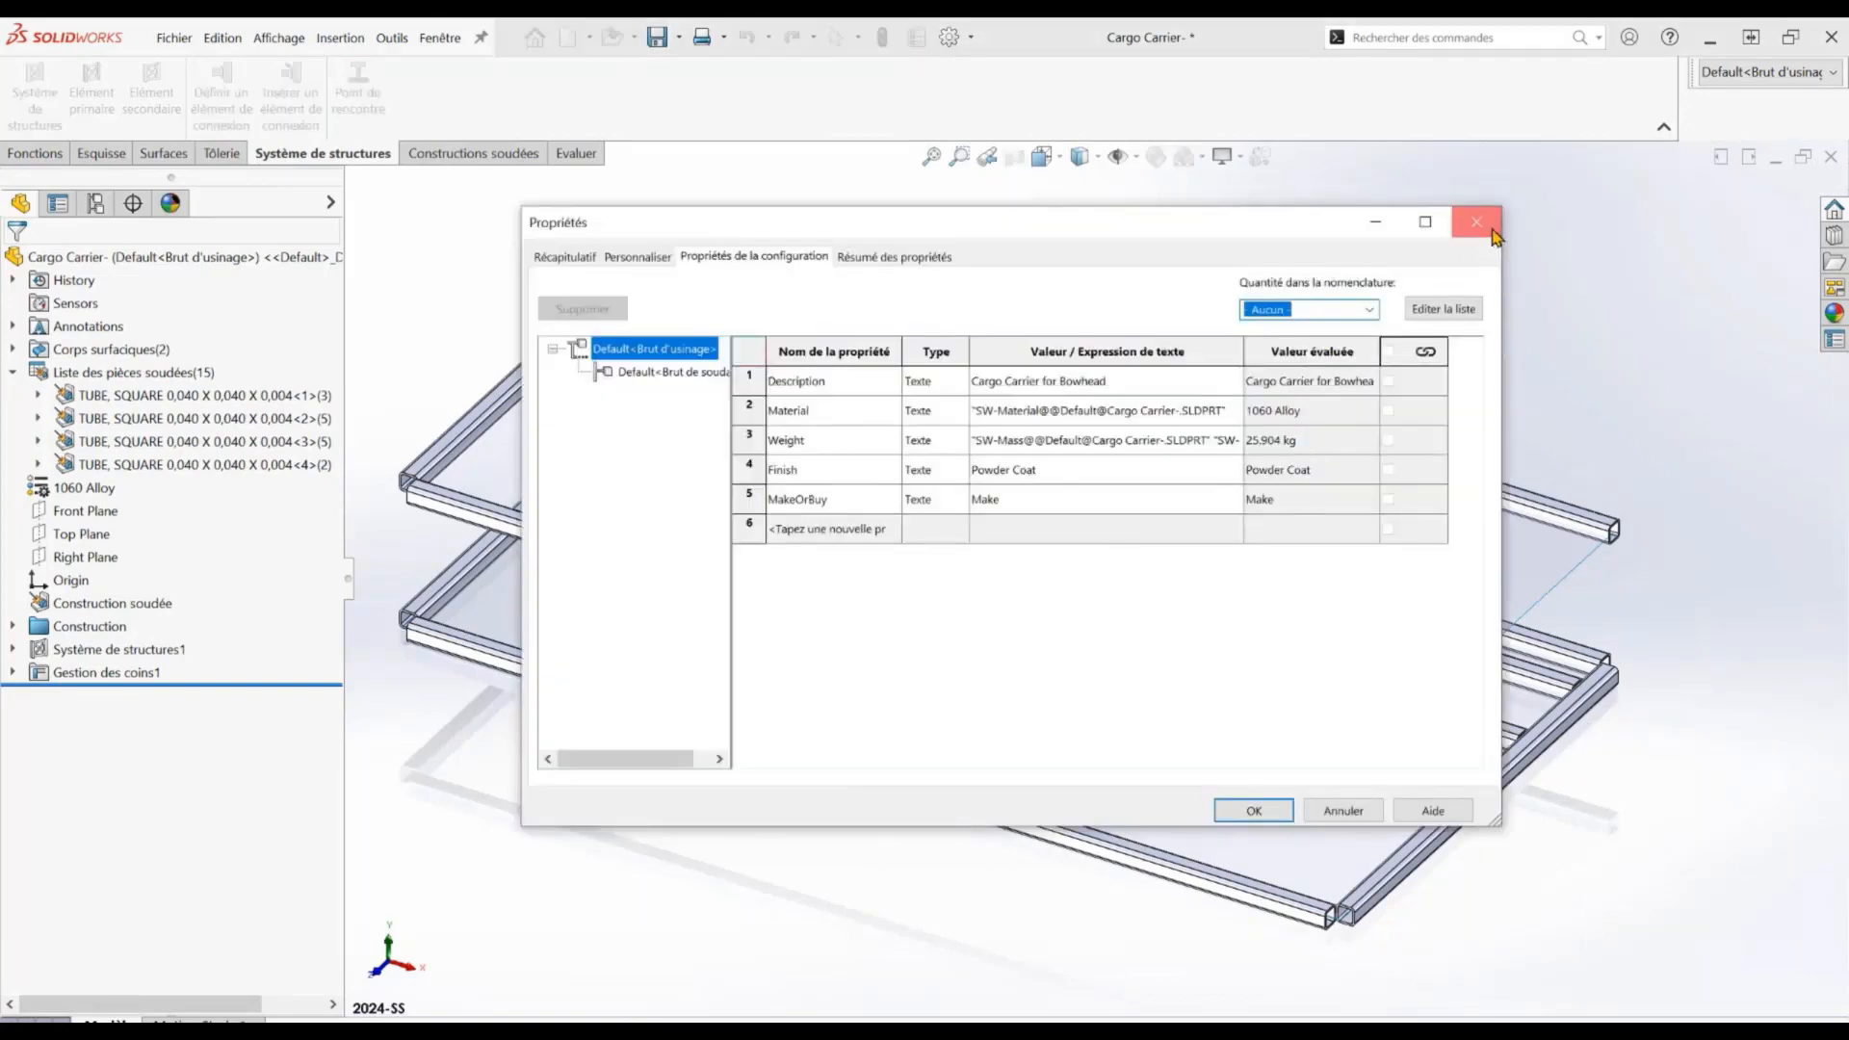
right_click(241, 397)
left_click(310, 430)
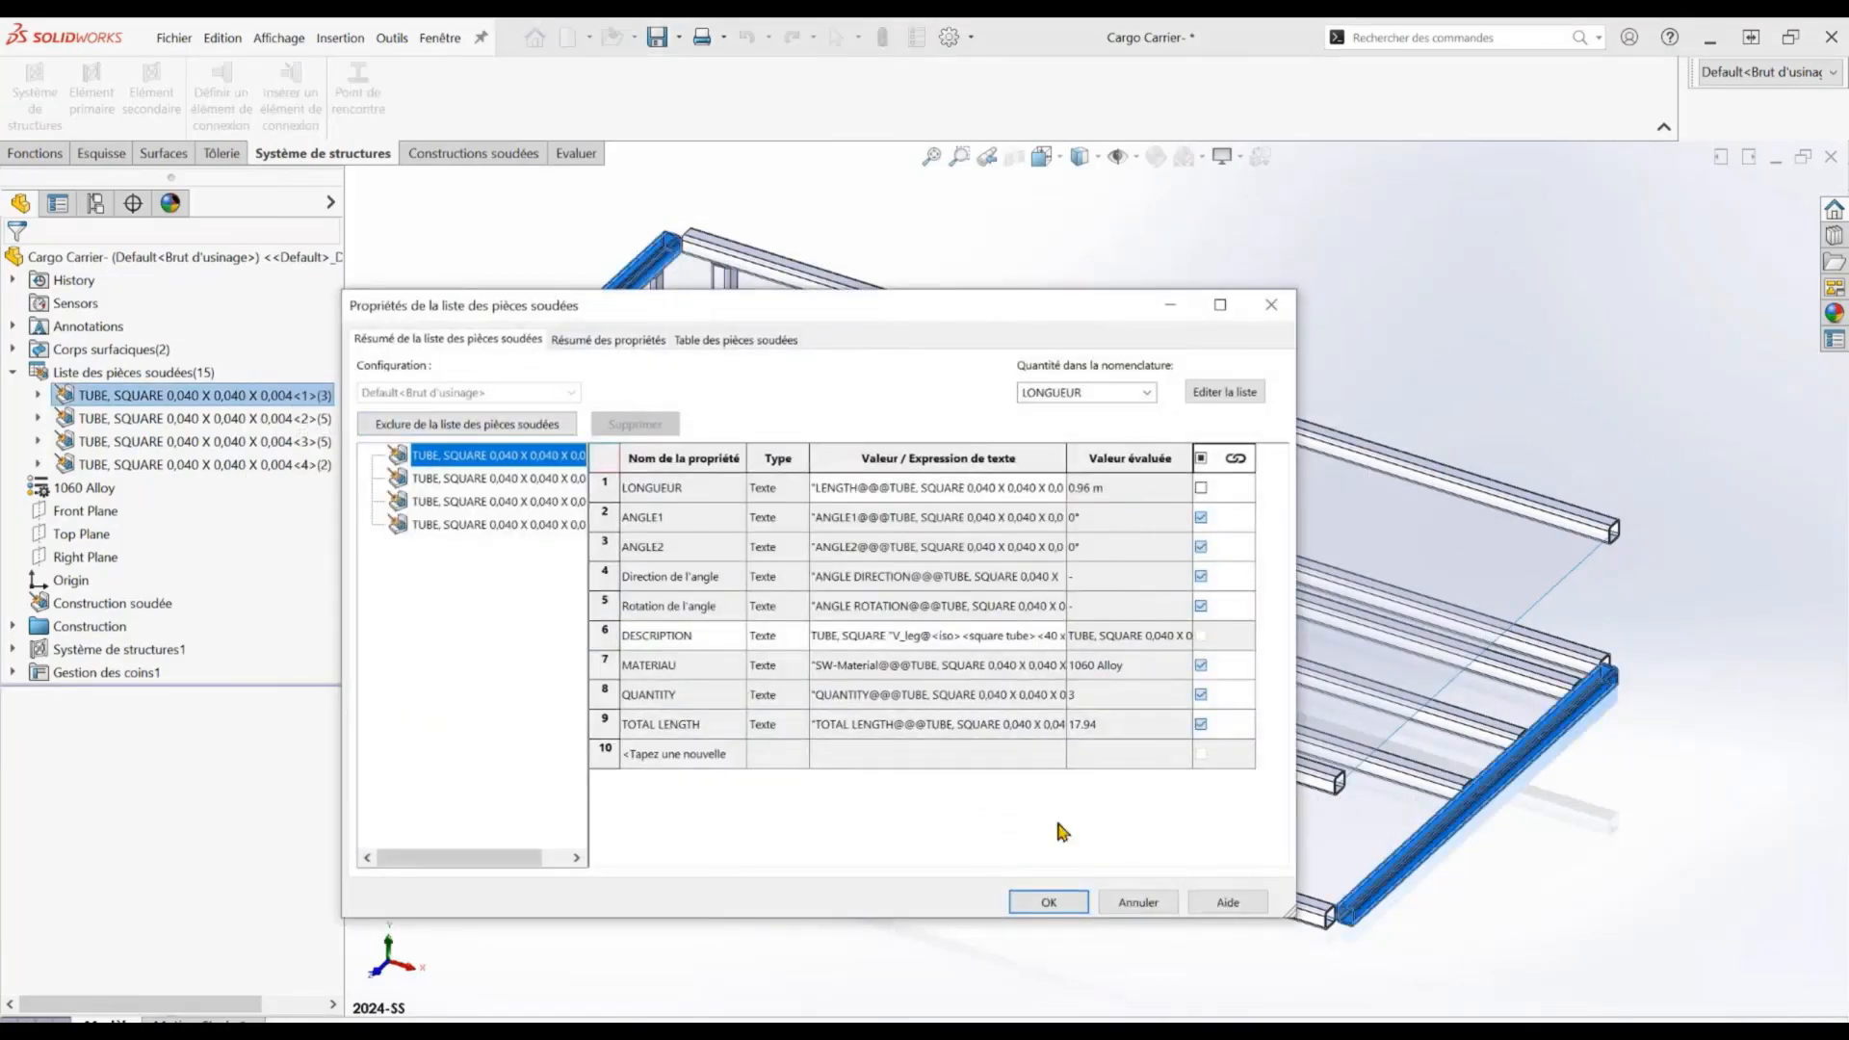
left_click(1022, 906)
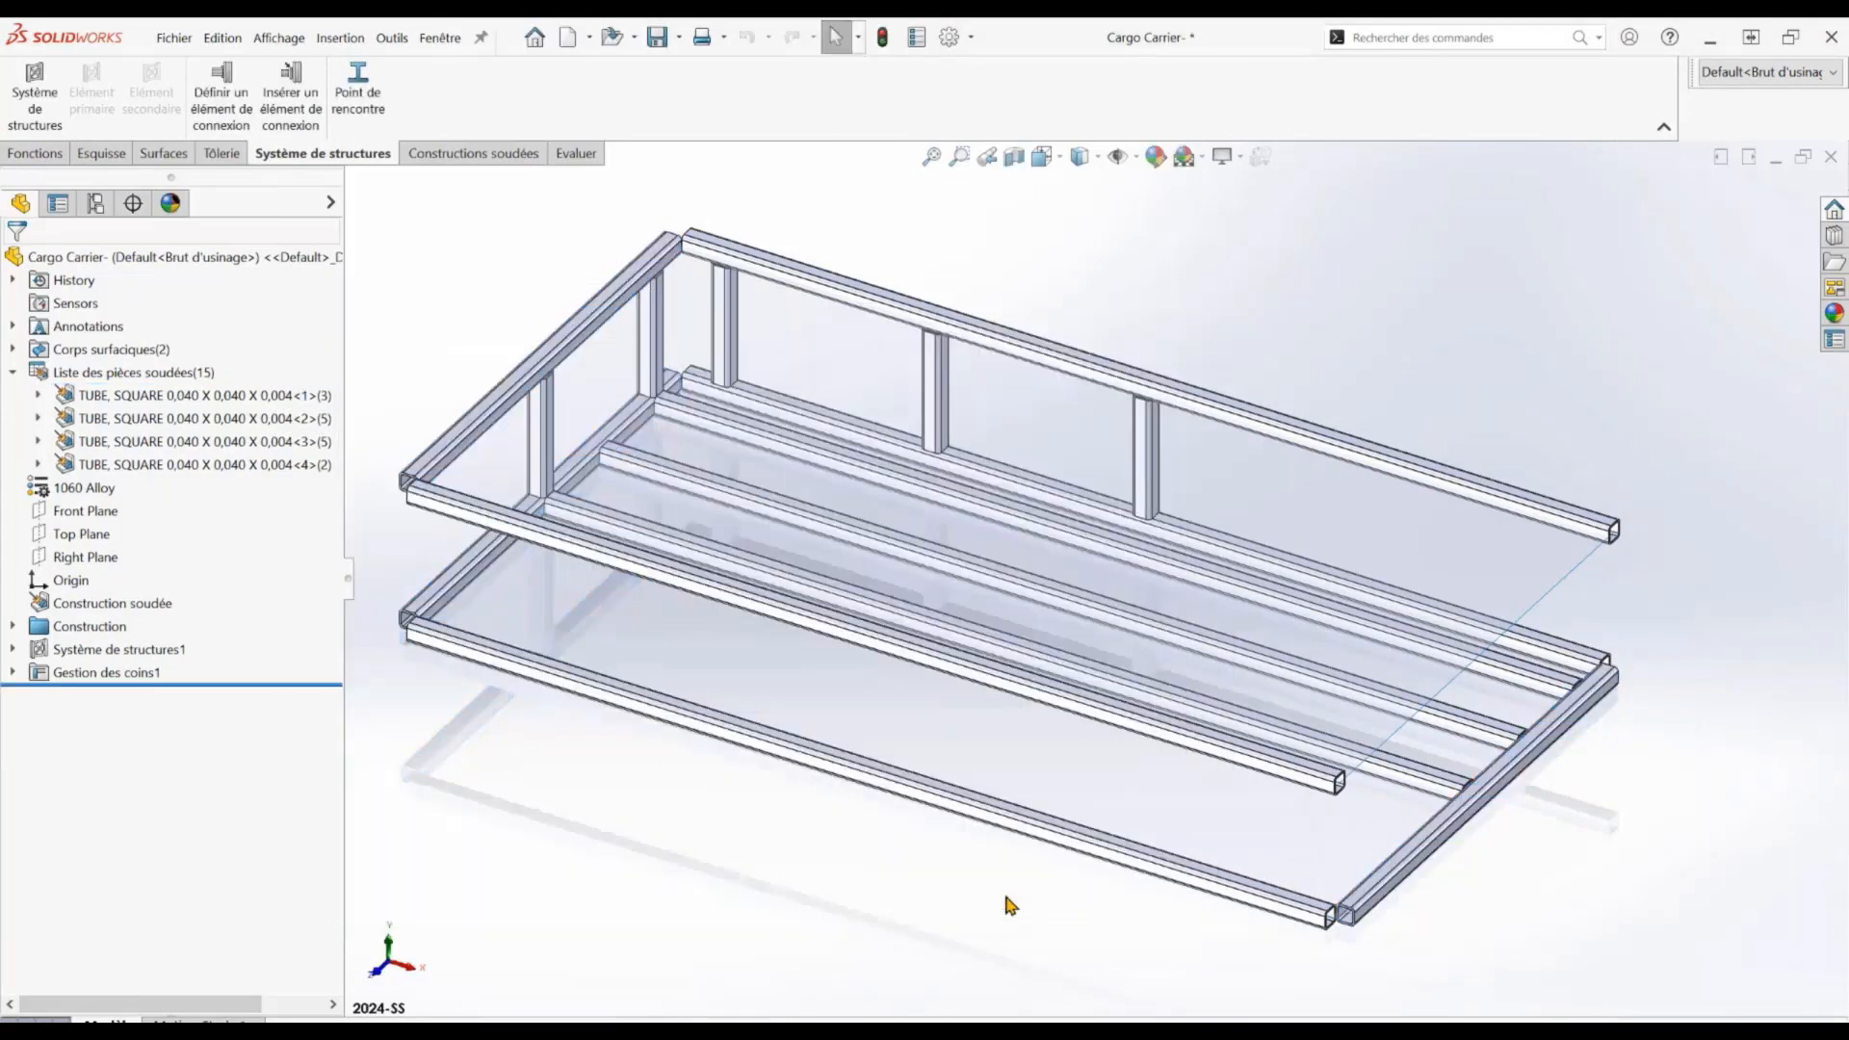
Switch to the Cargo Carrier assembly and show the Cargo Carrier Liner component
key("ctrl+Tab")
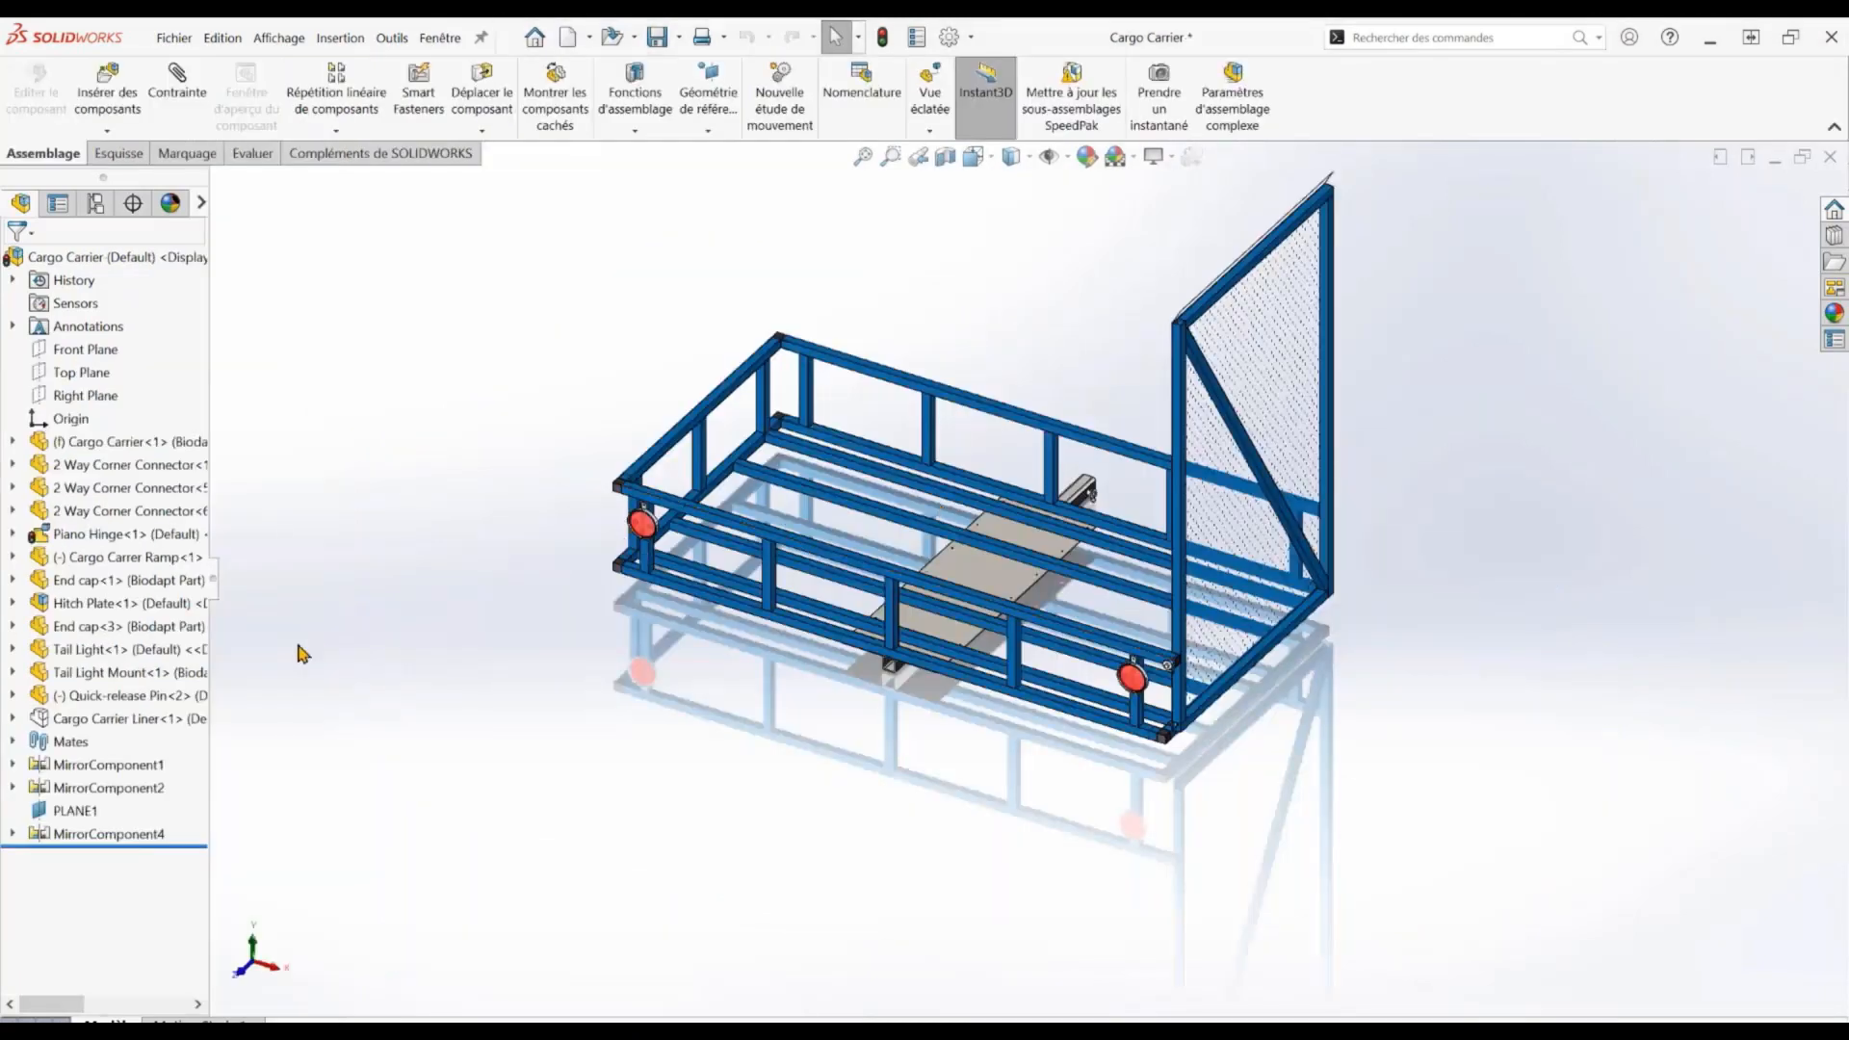
left_click(142, 720)
left_click(285, 653)
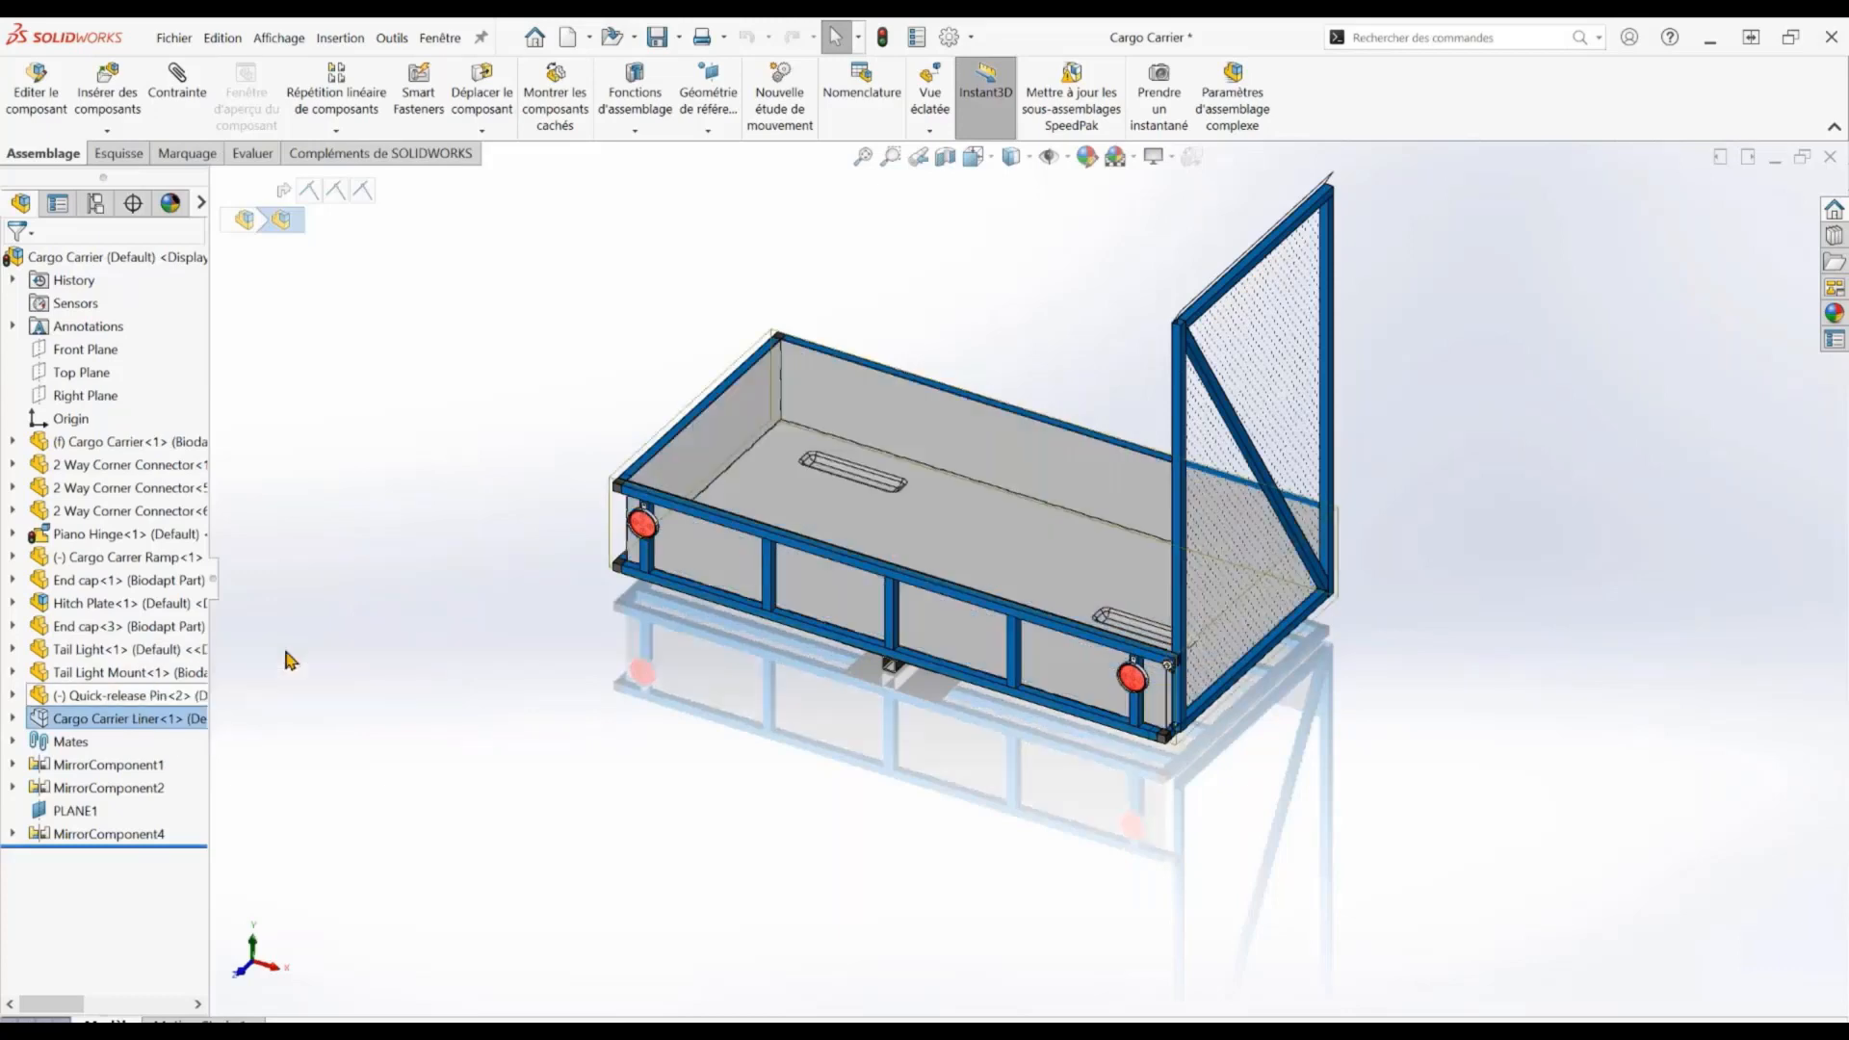
left_click(346, 647)
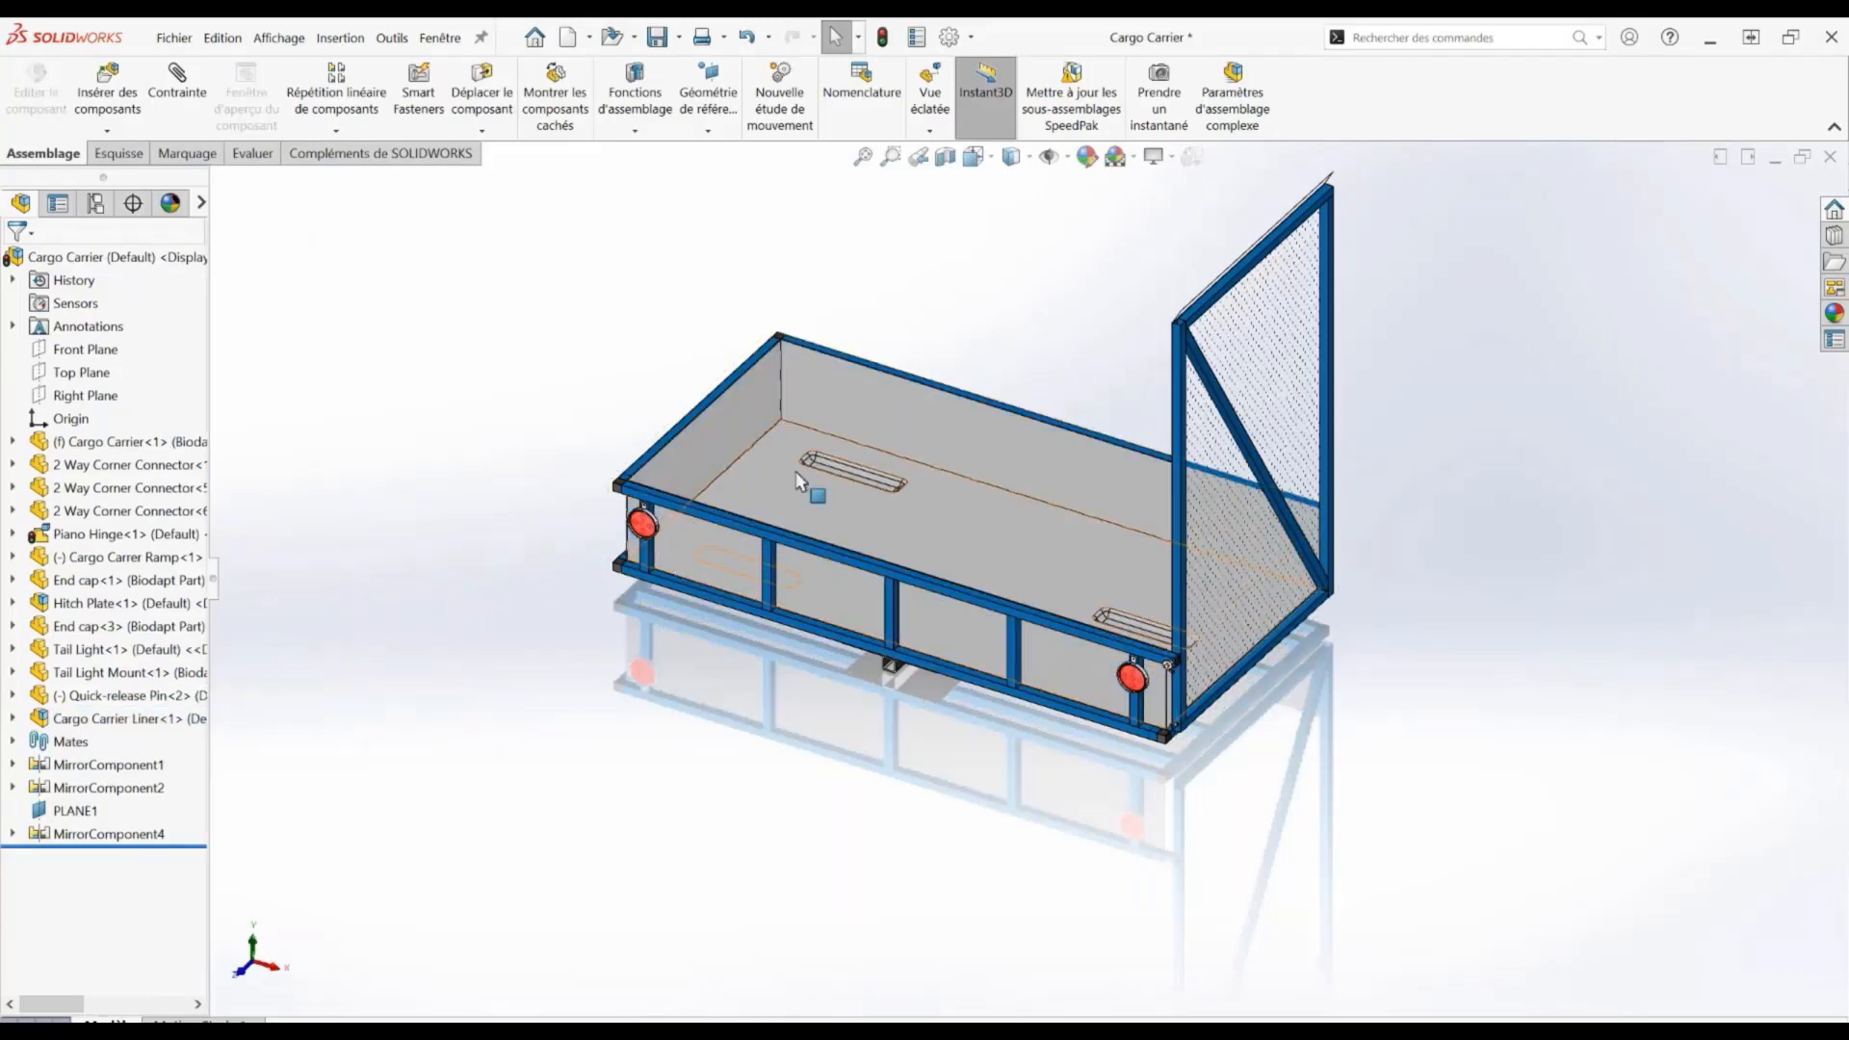
Examine the inner rear corner of the liner, where its short and long side plates meet, up close and in overview
scroll(795, 471, "down", 4)
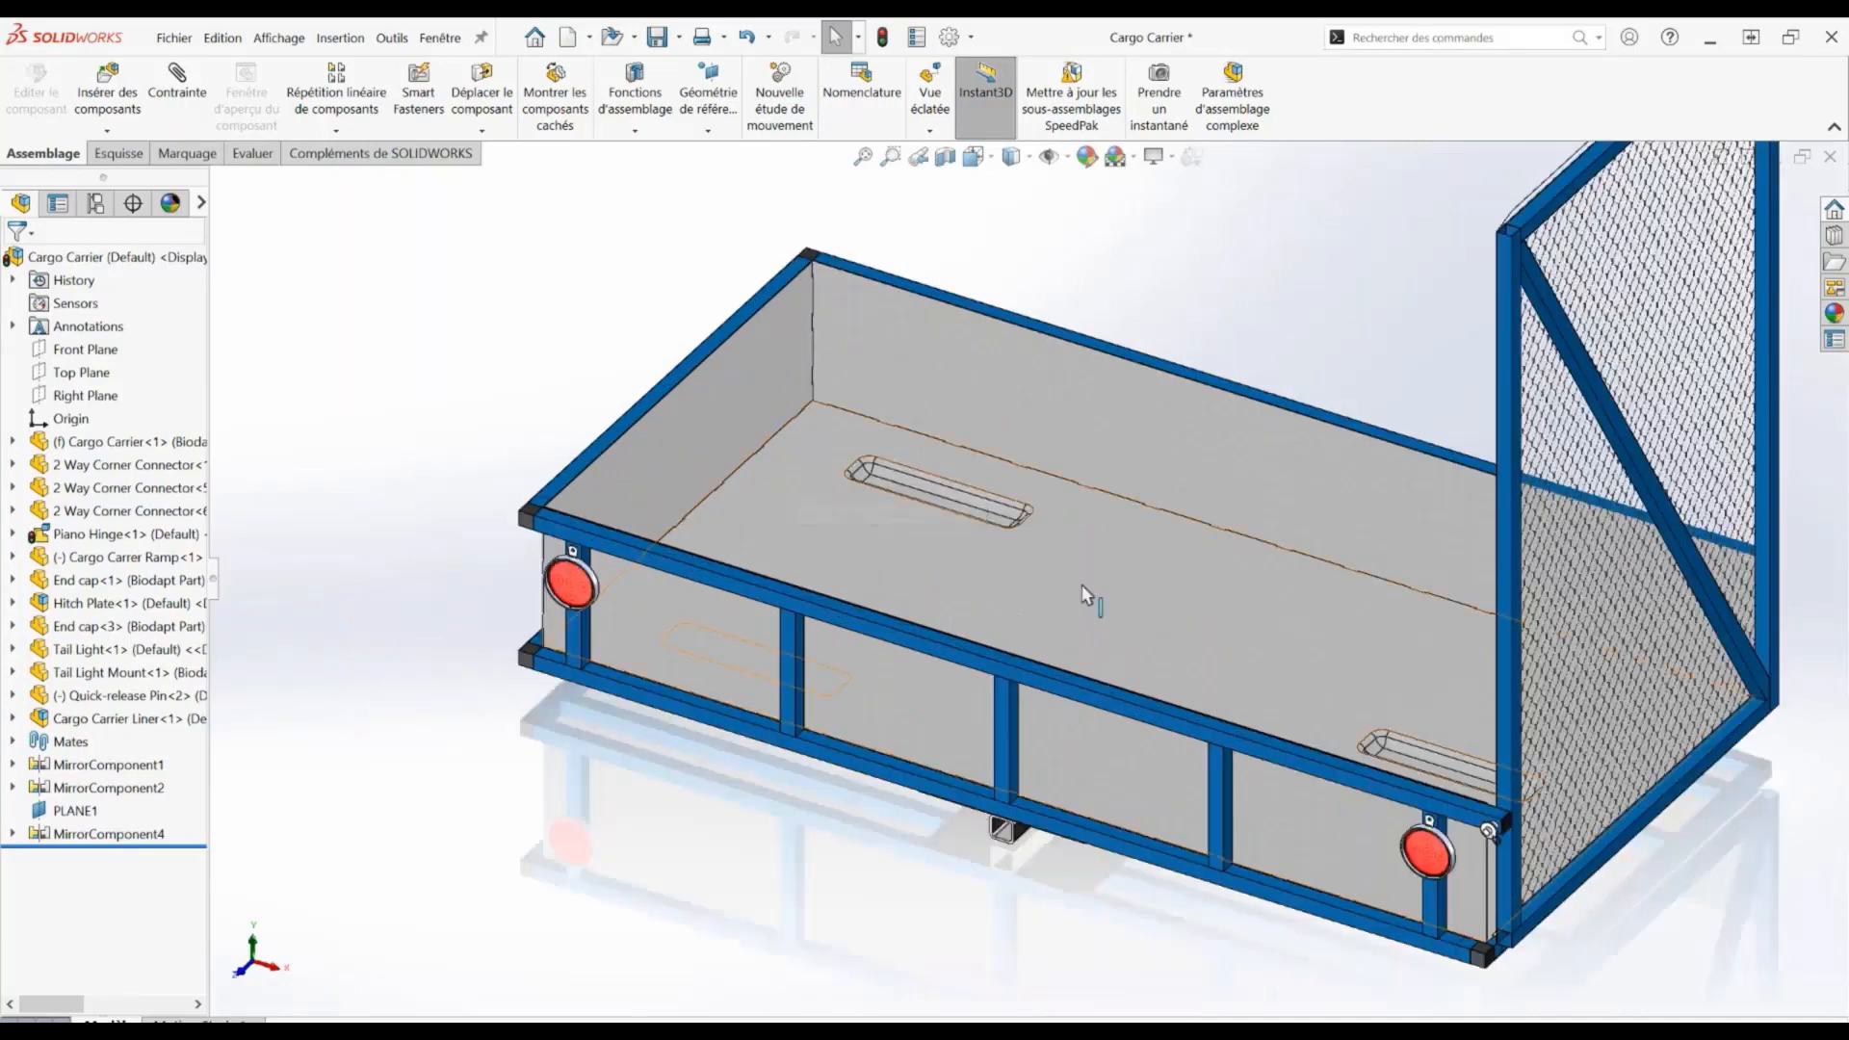
middle_click_drag(1083, 584, 959, 547)
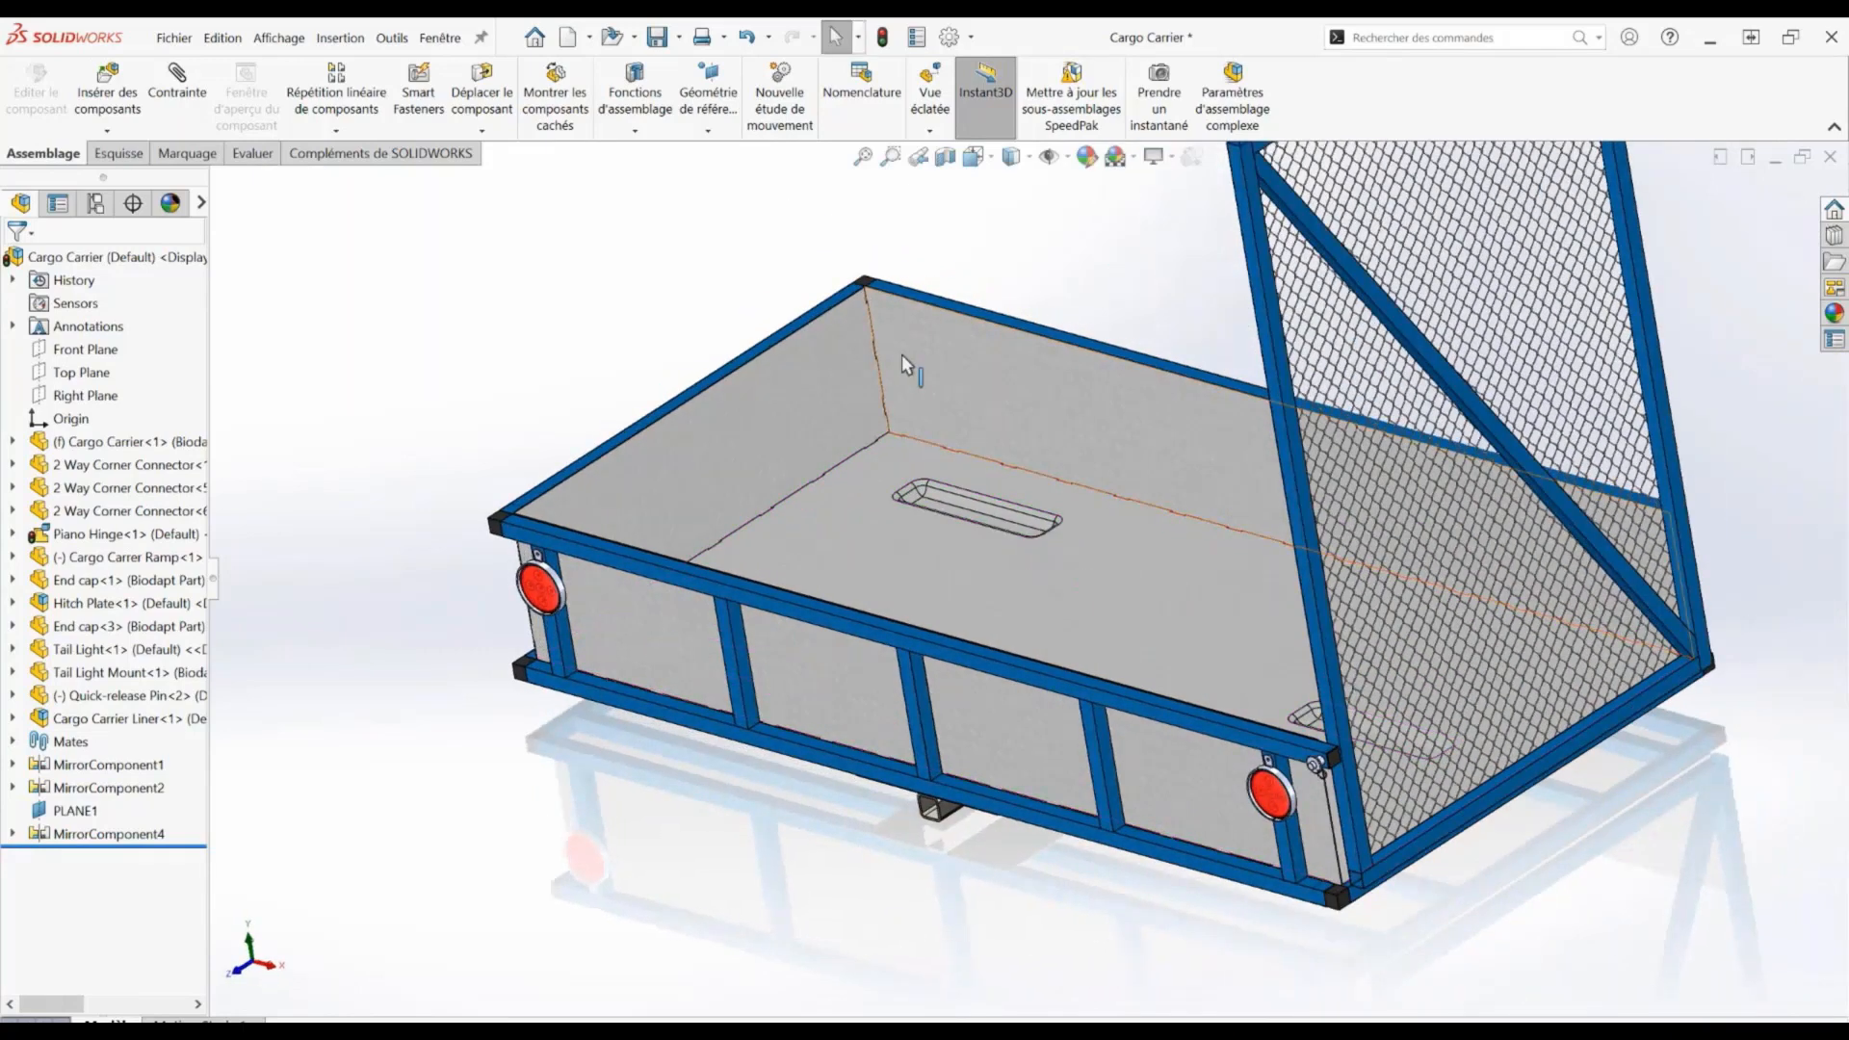
left_click(889, 157)
left_click_drag(845, 291, 931, 470)
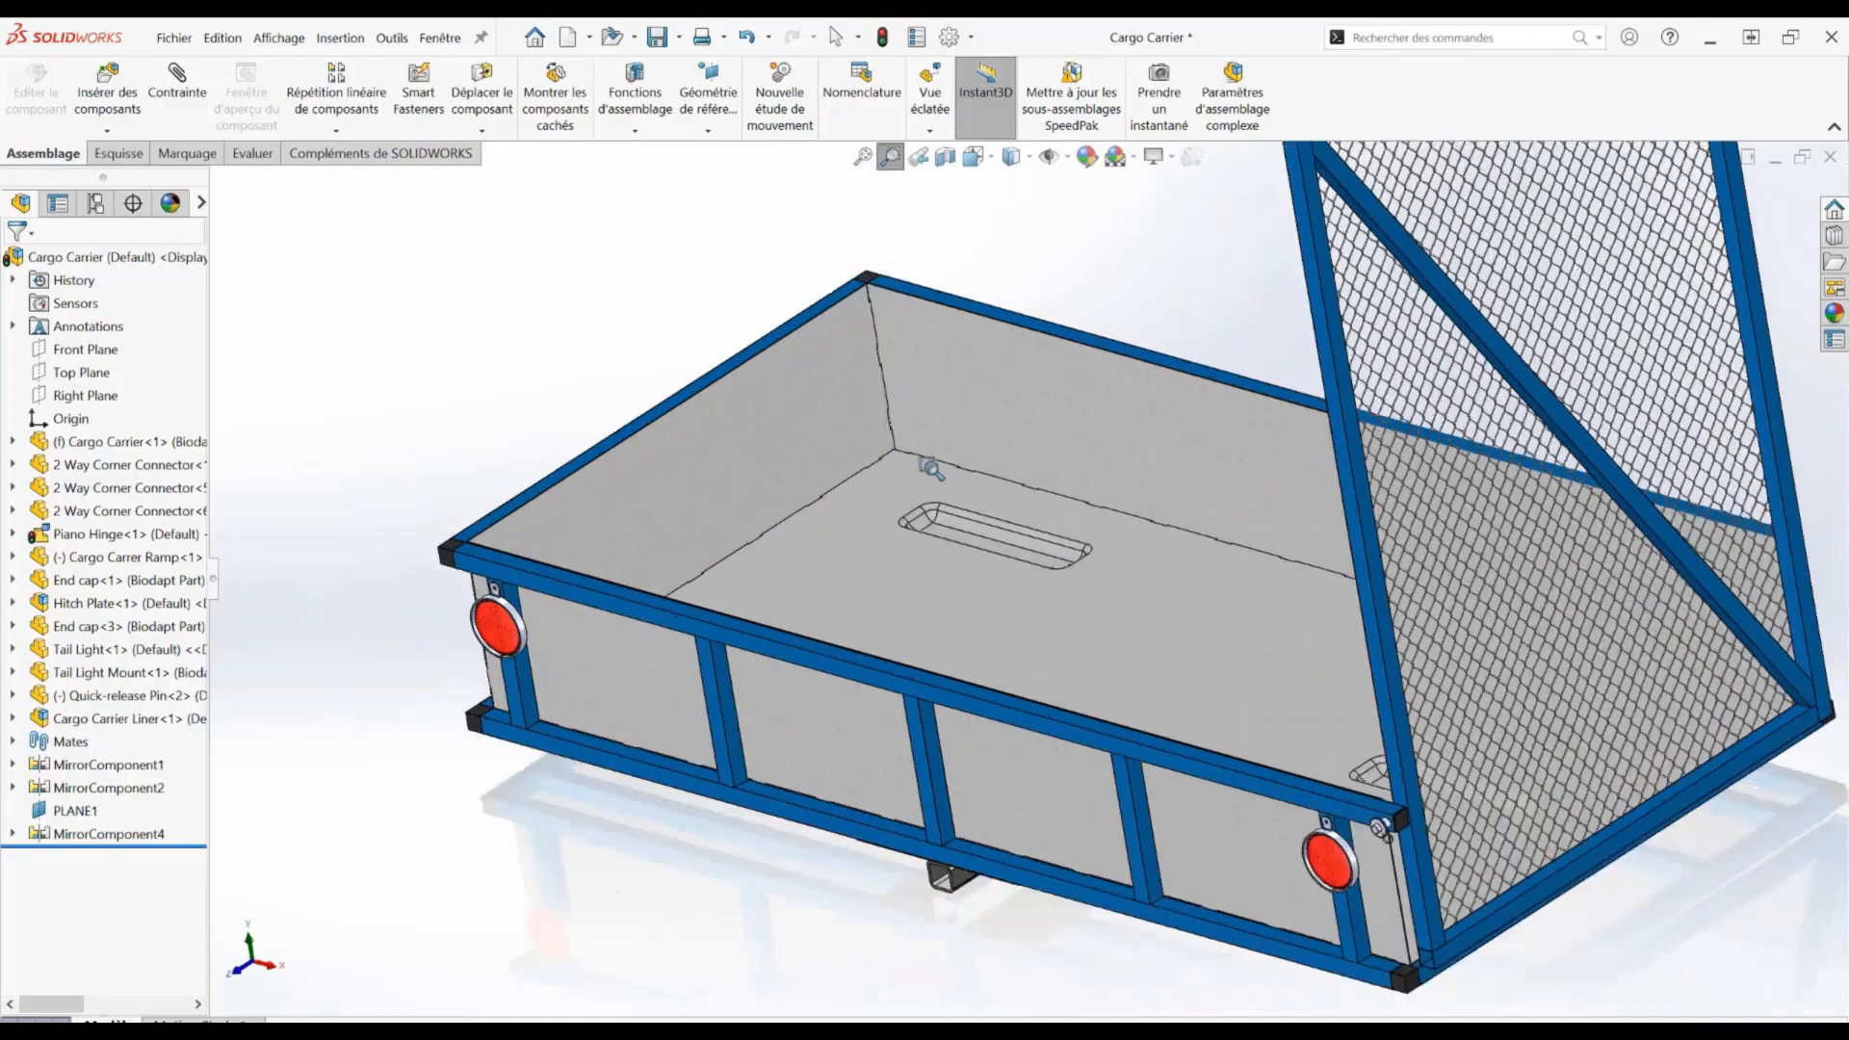
key("Escape")
middle_click_drag(926, 575, 939, 486)
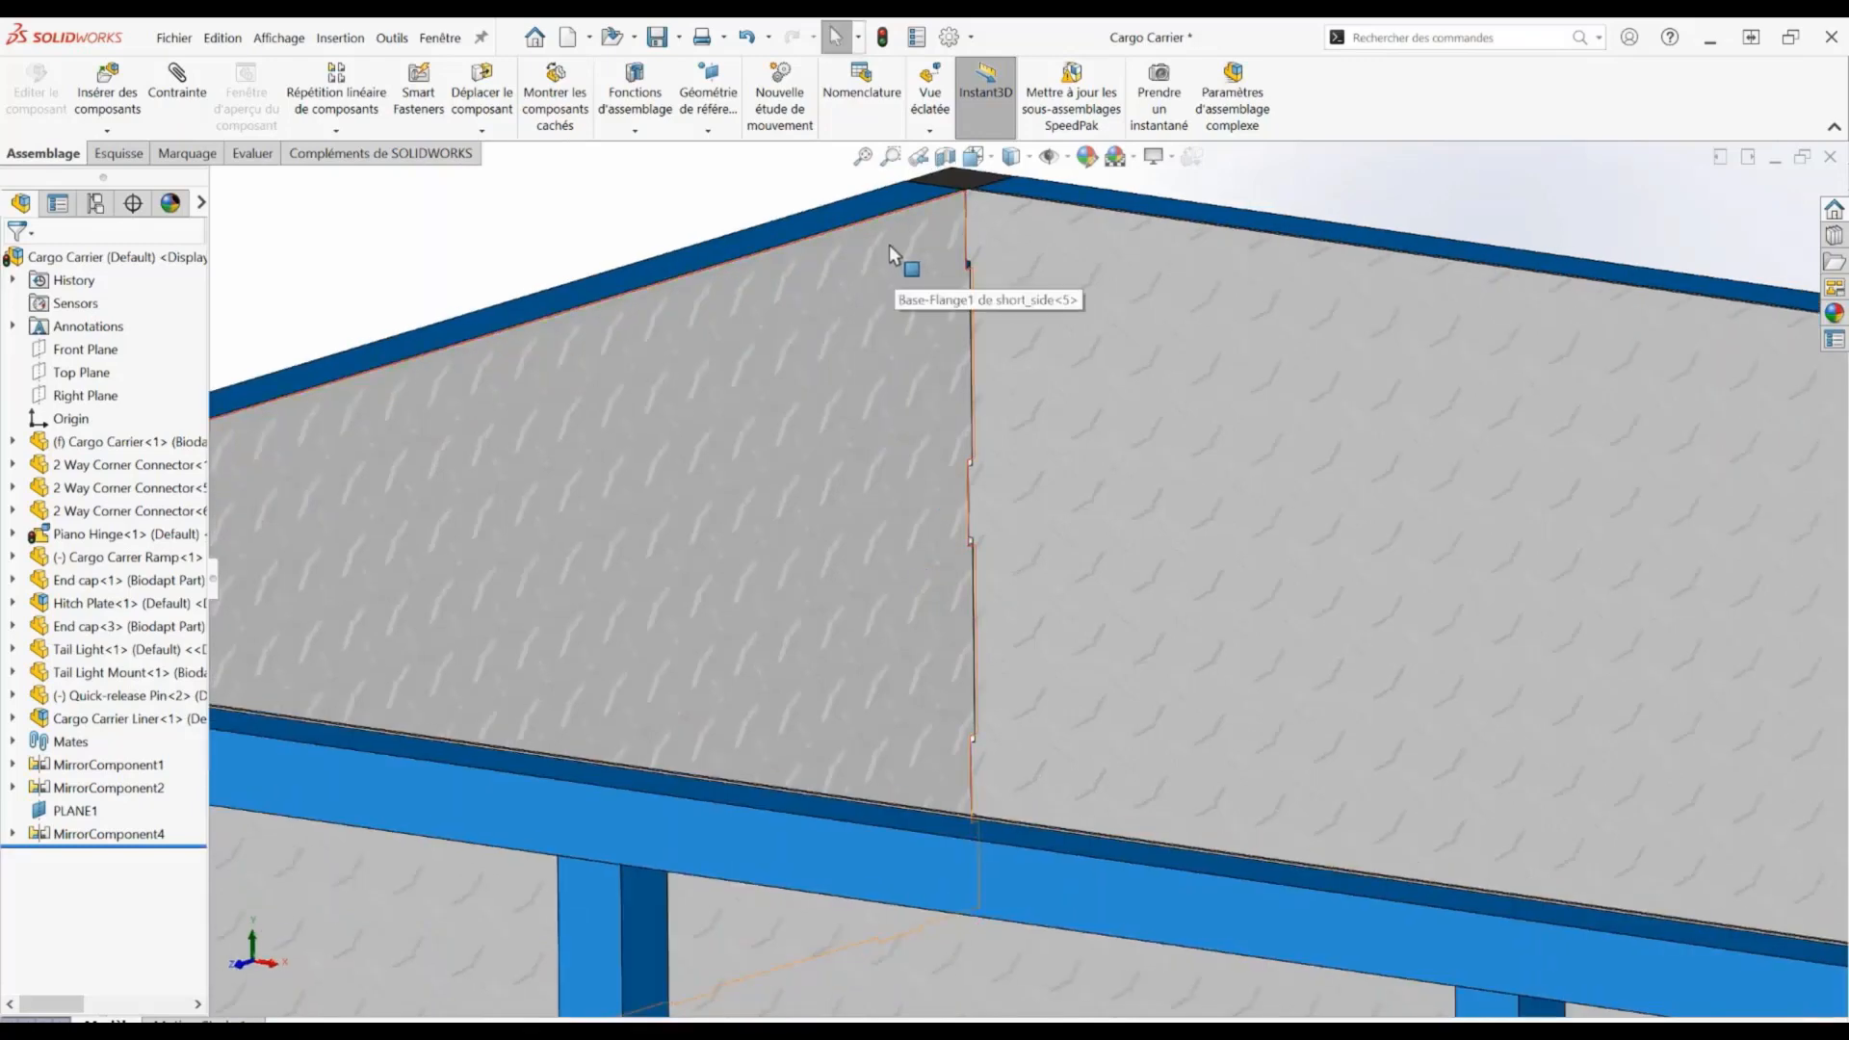
key("Down")
key("Down")
key("Down")
key("f")
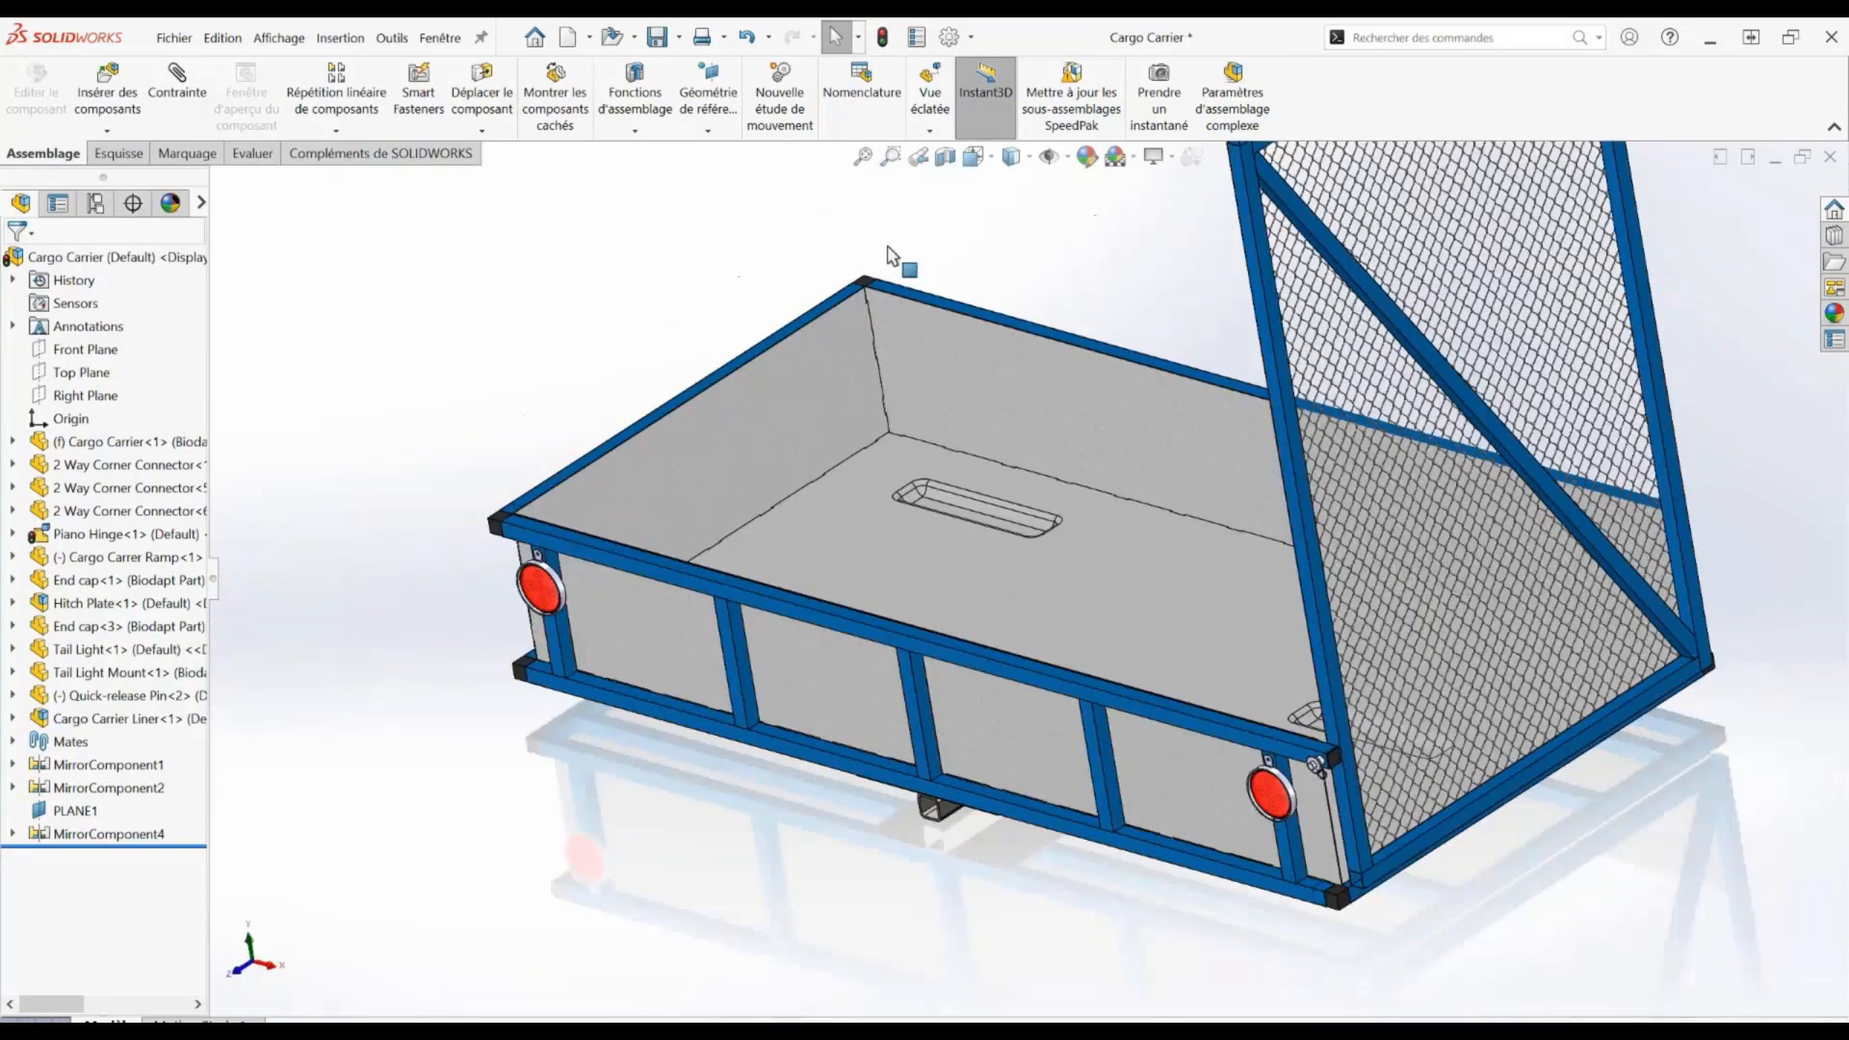
key("ctrl+shift+z")
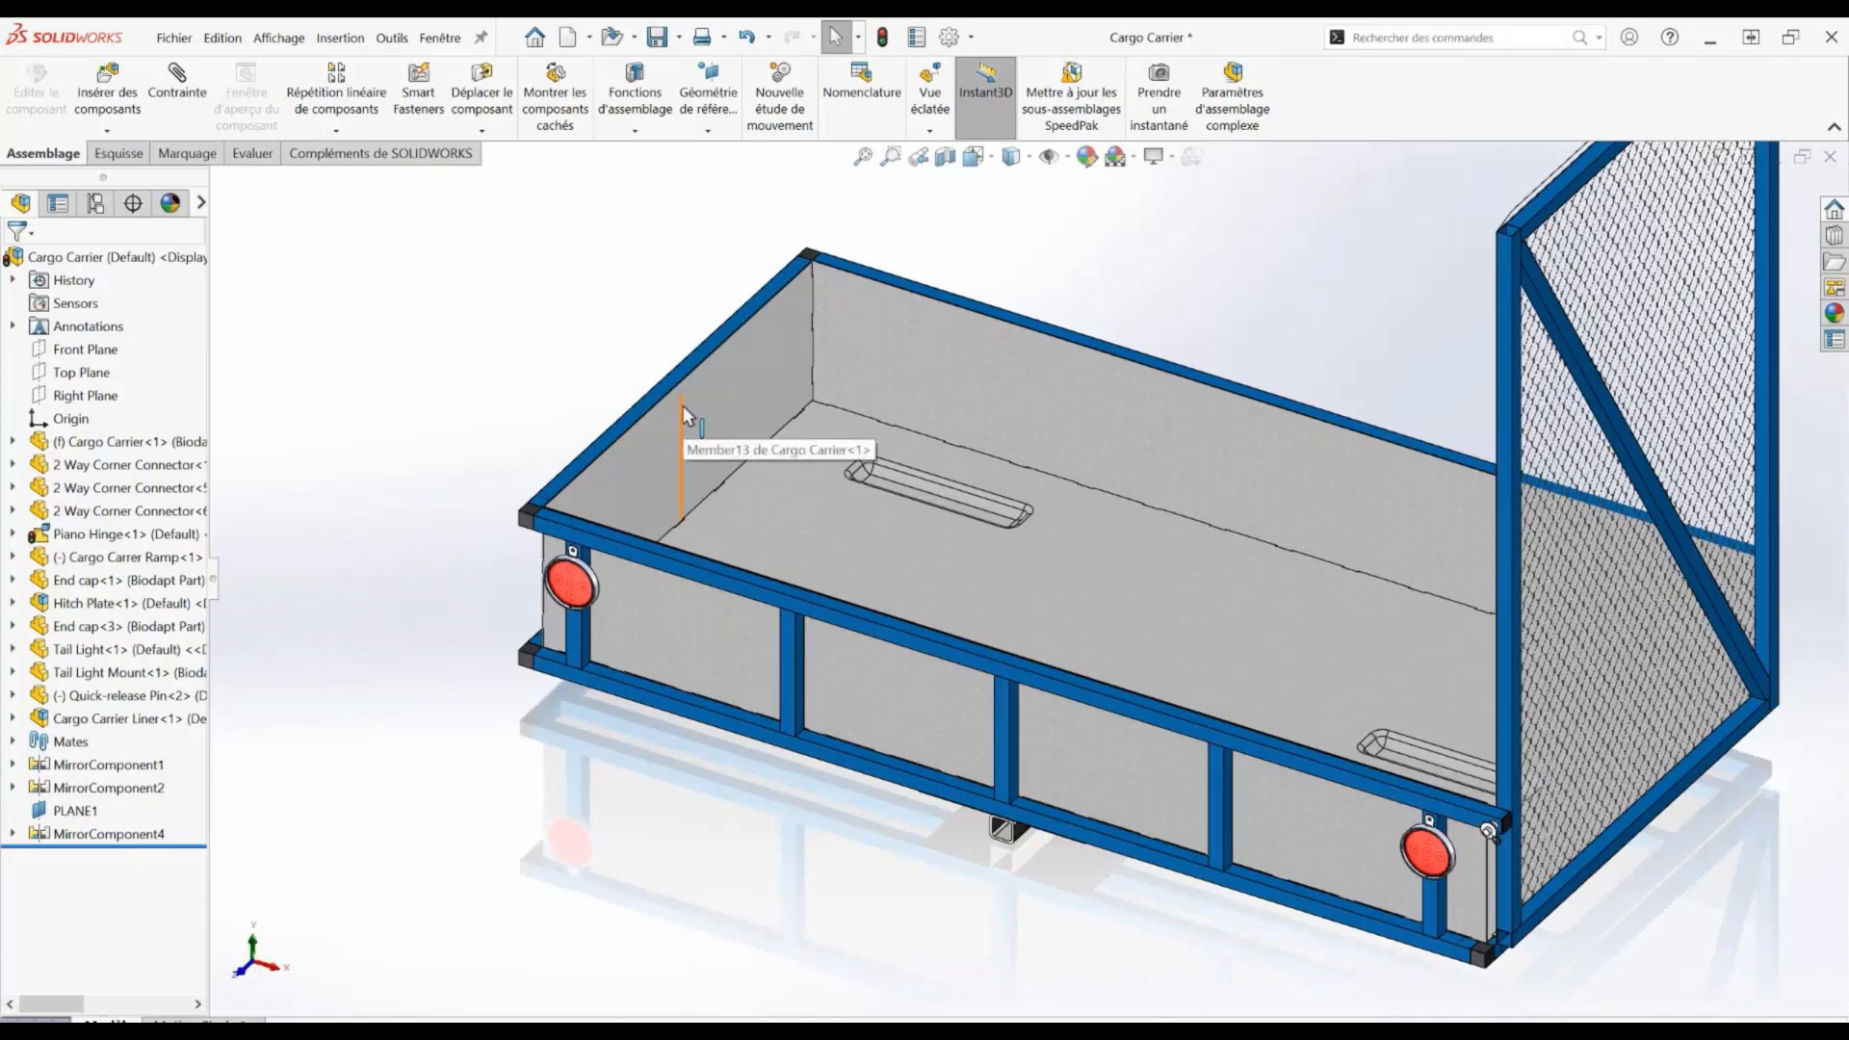
Open the recent Cargo Carrier Liner- assembly
key("r")
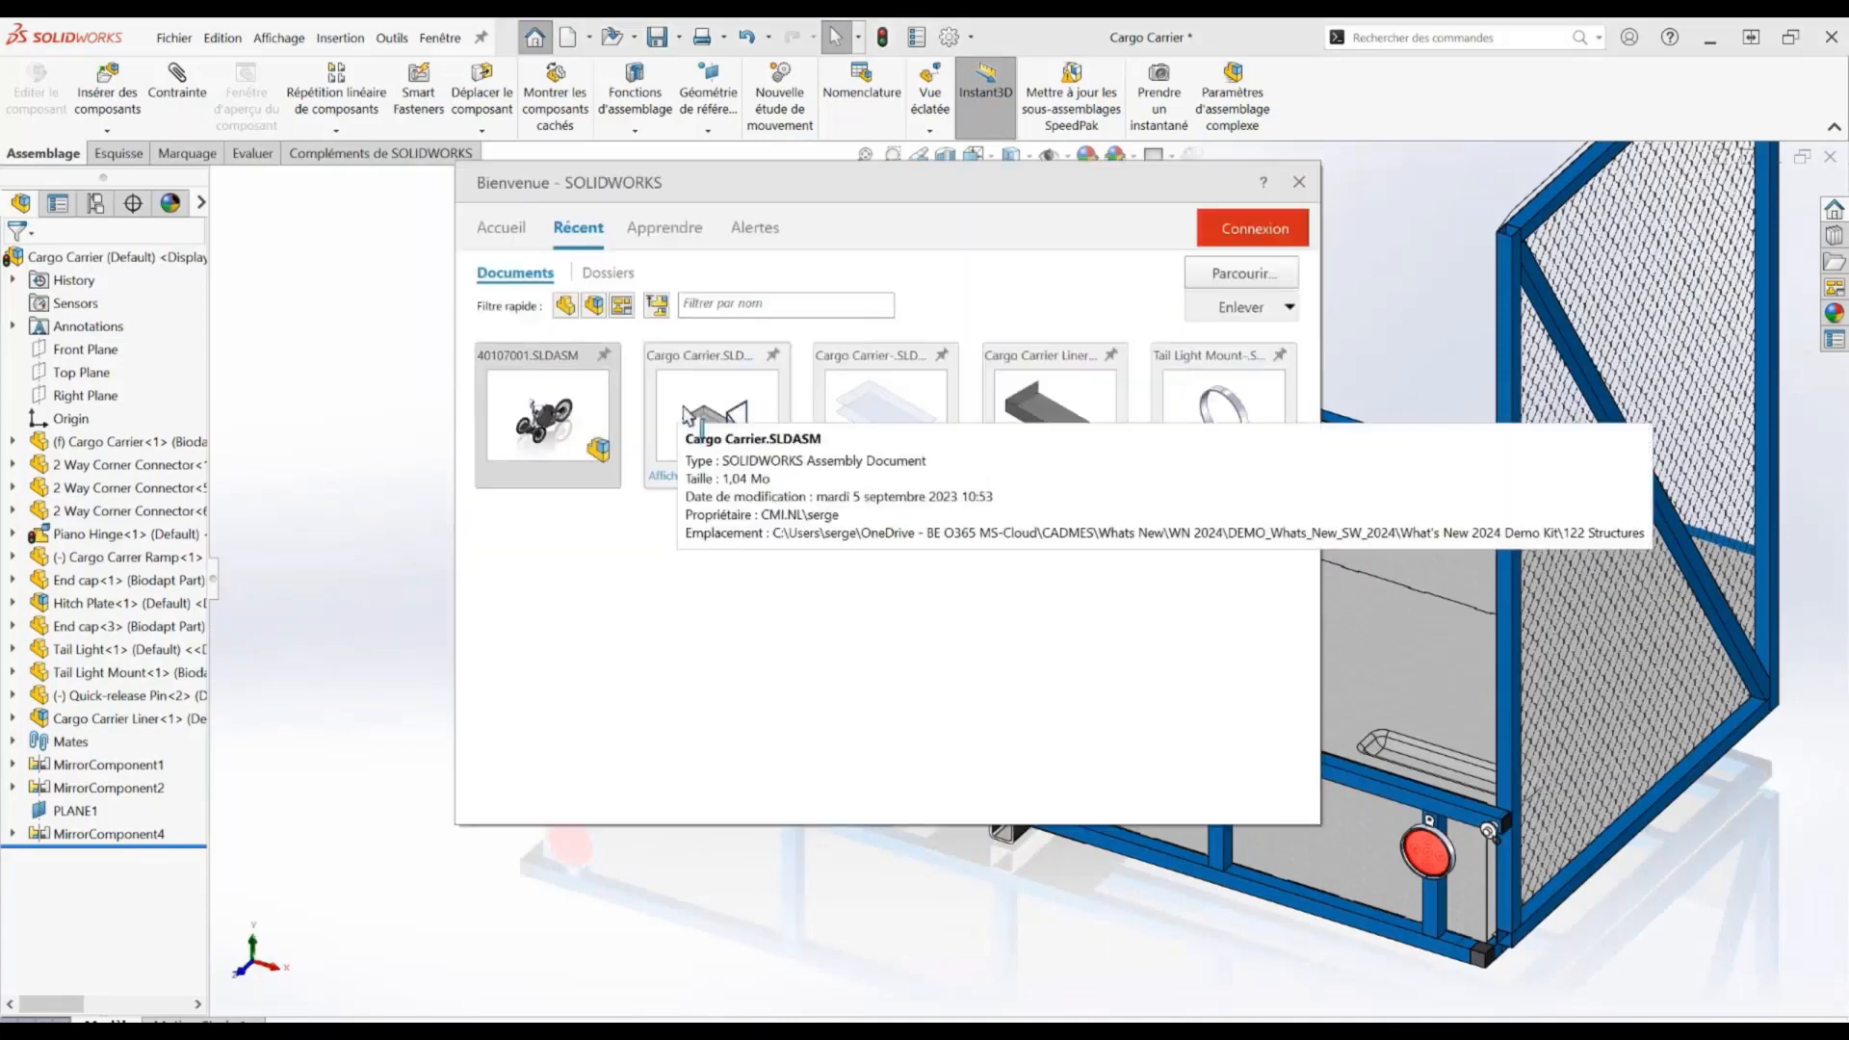
left_click(1055, 425)
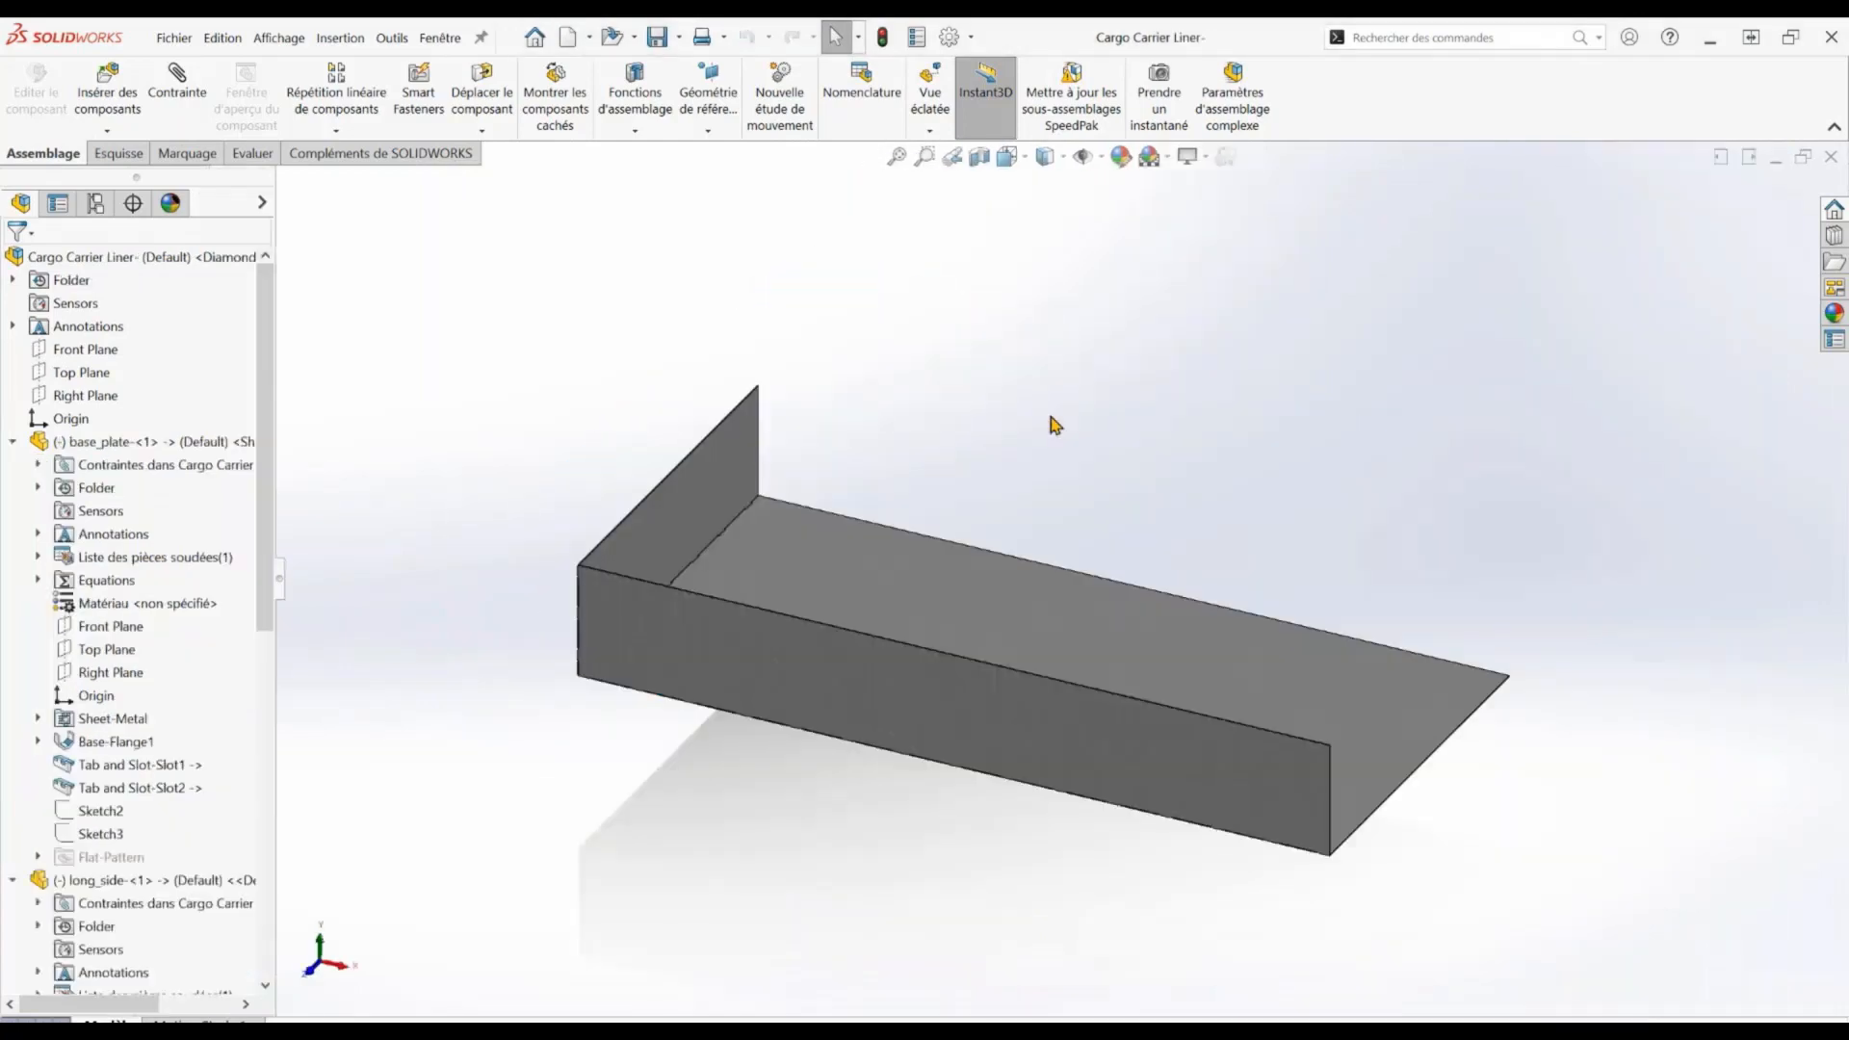
Collapse all expanded items in the liner assembly's feature tree
left_click(40, 442)
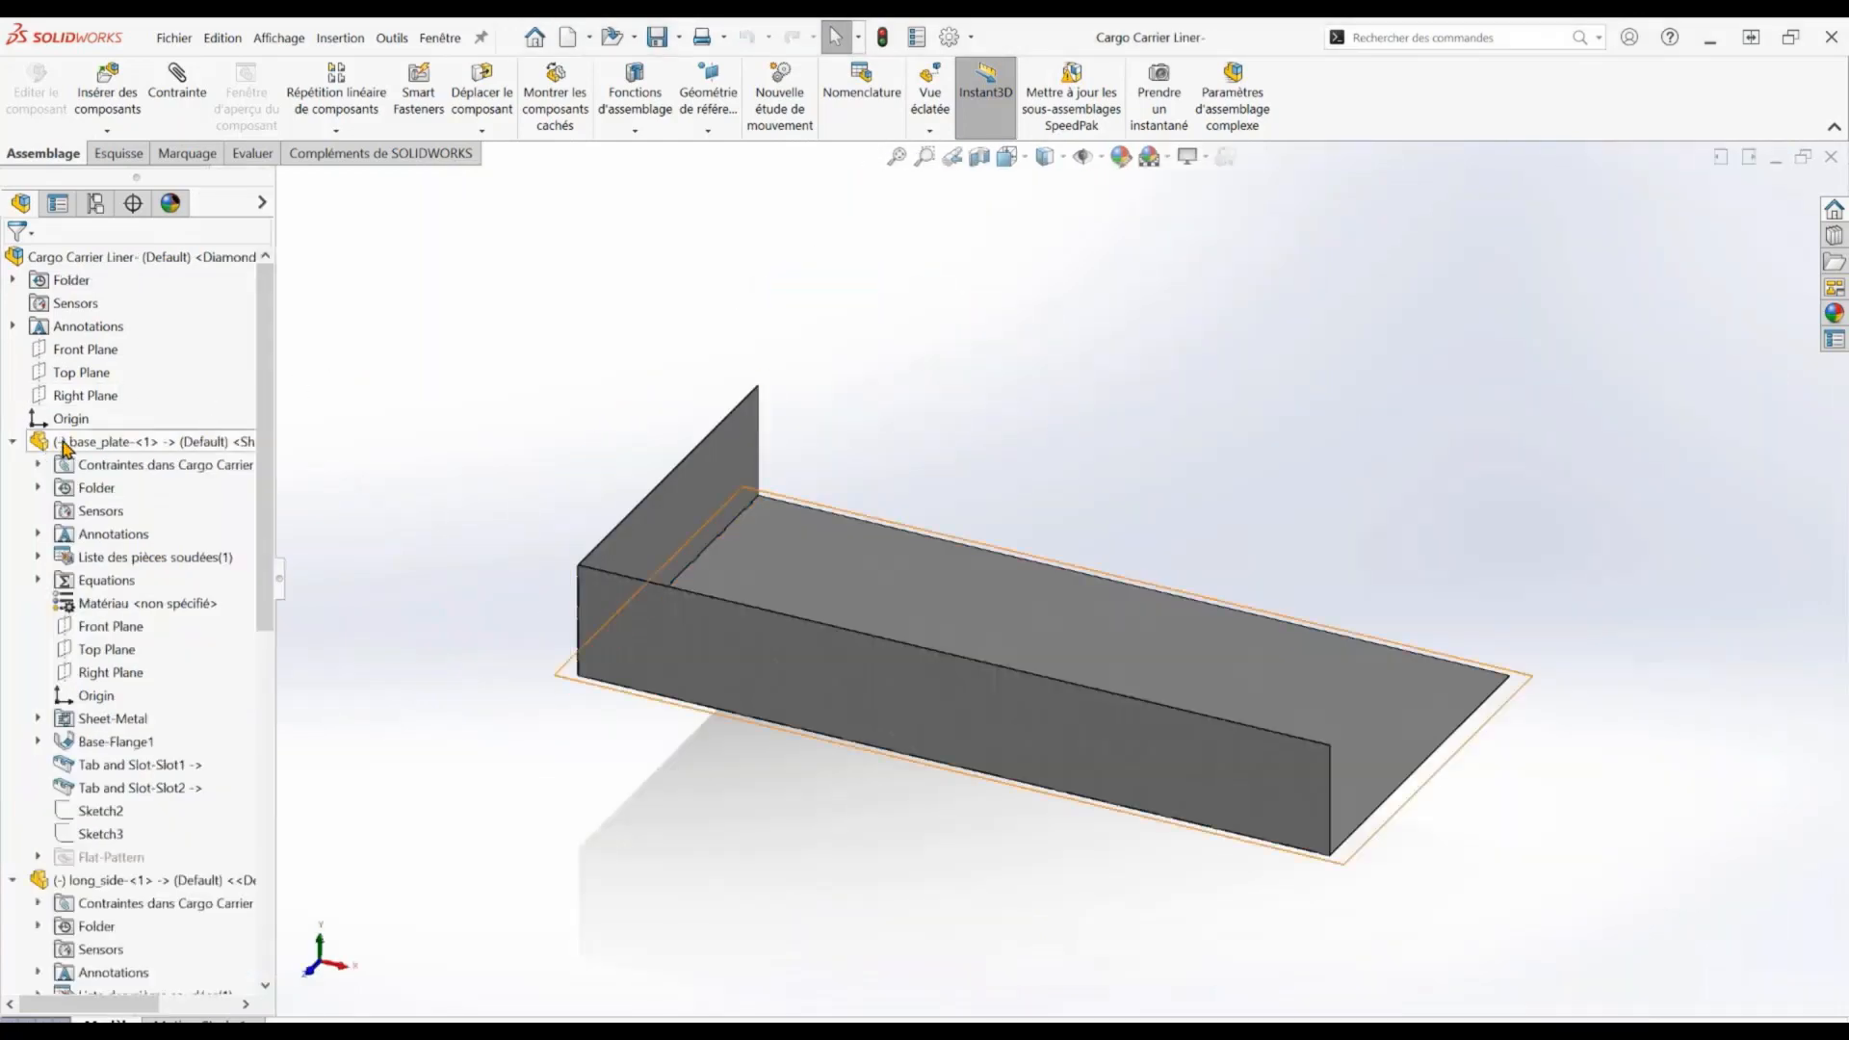
right_click(97, 457)
left_click(116, 957)
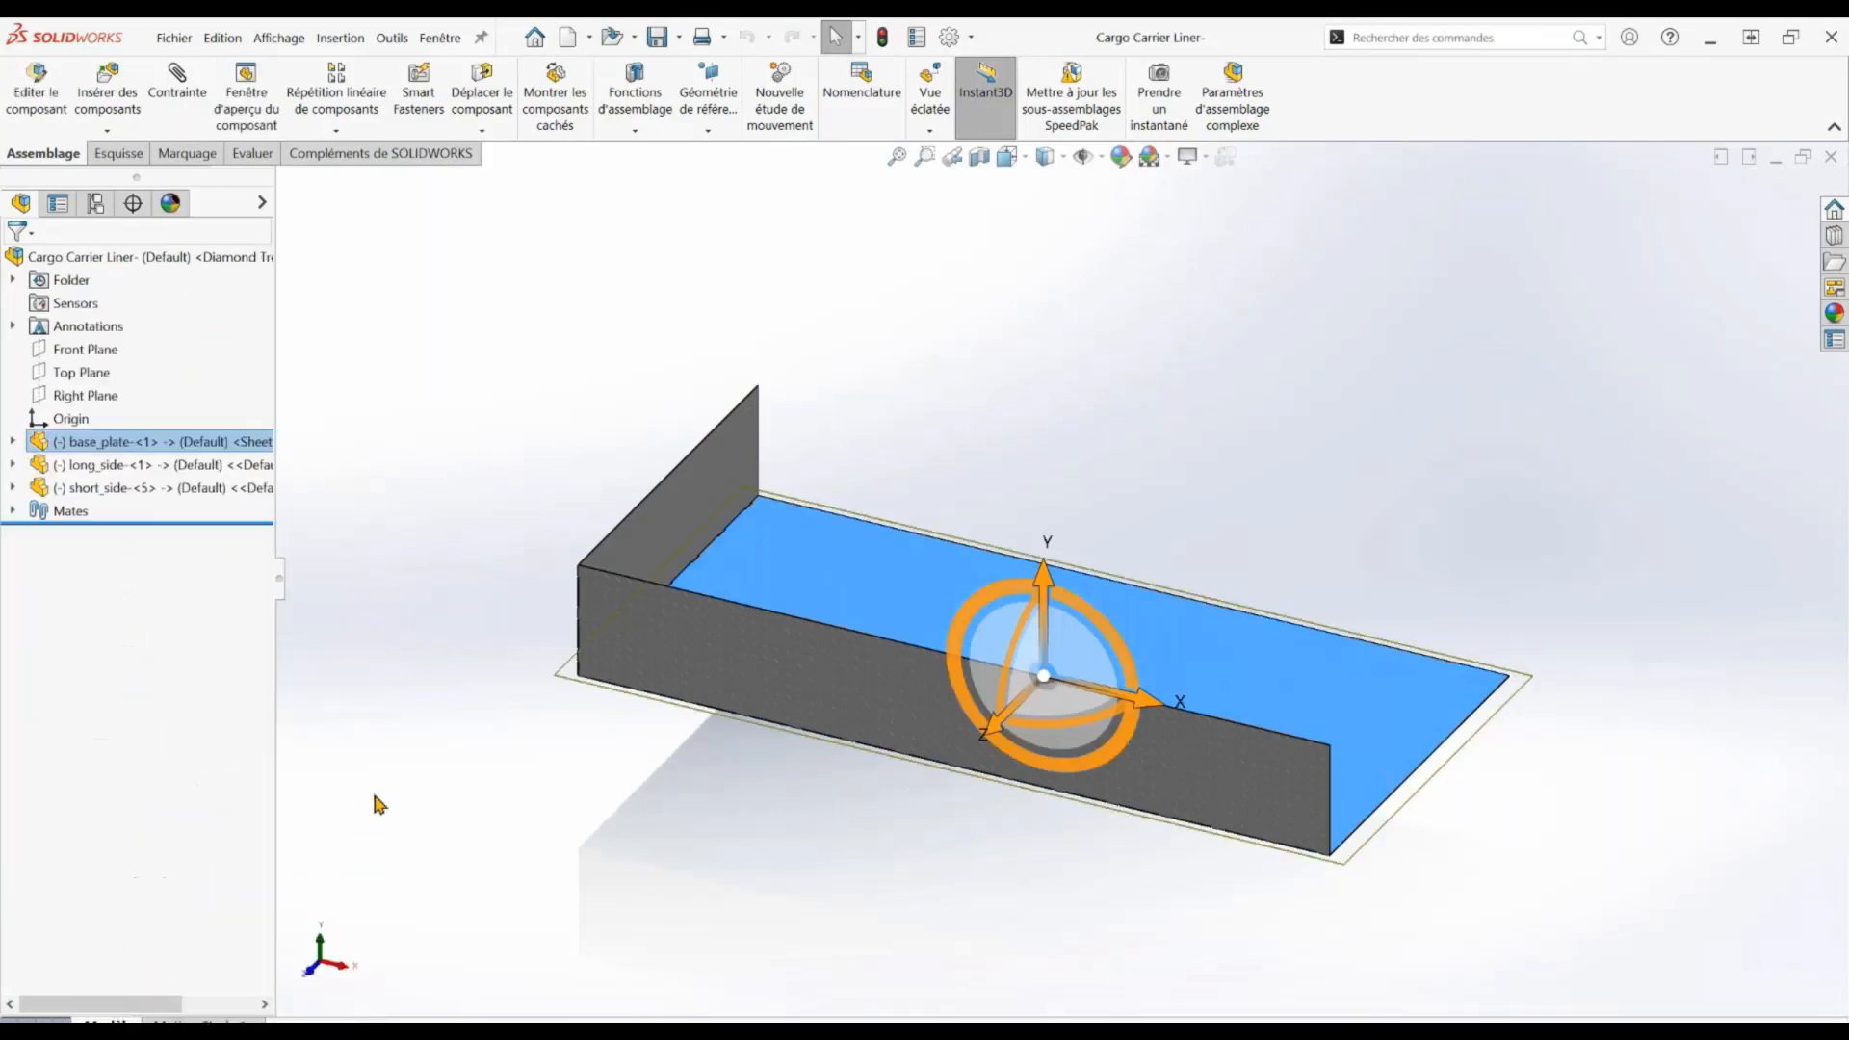
left_click(426, 740)
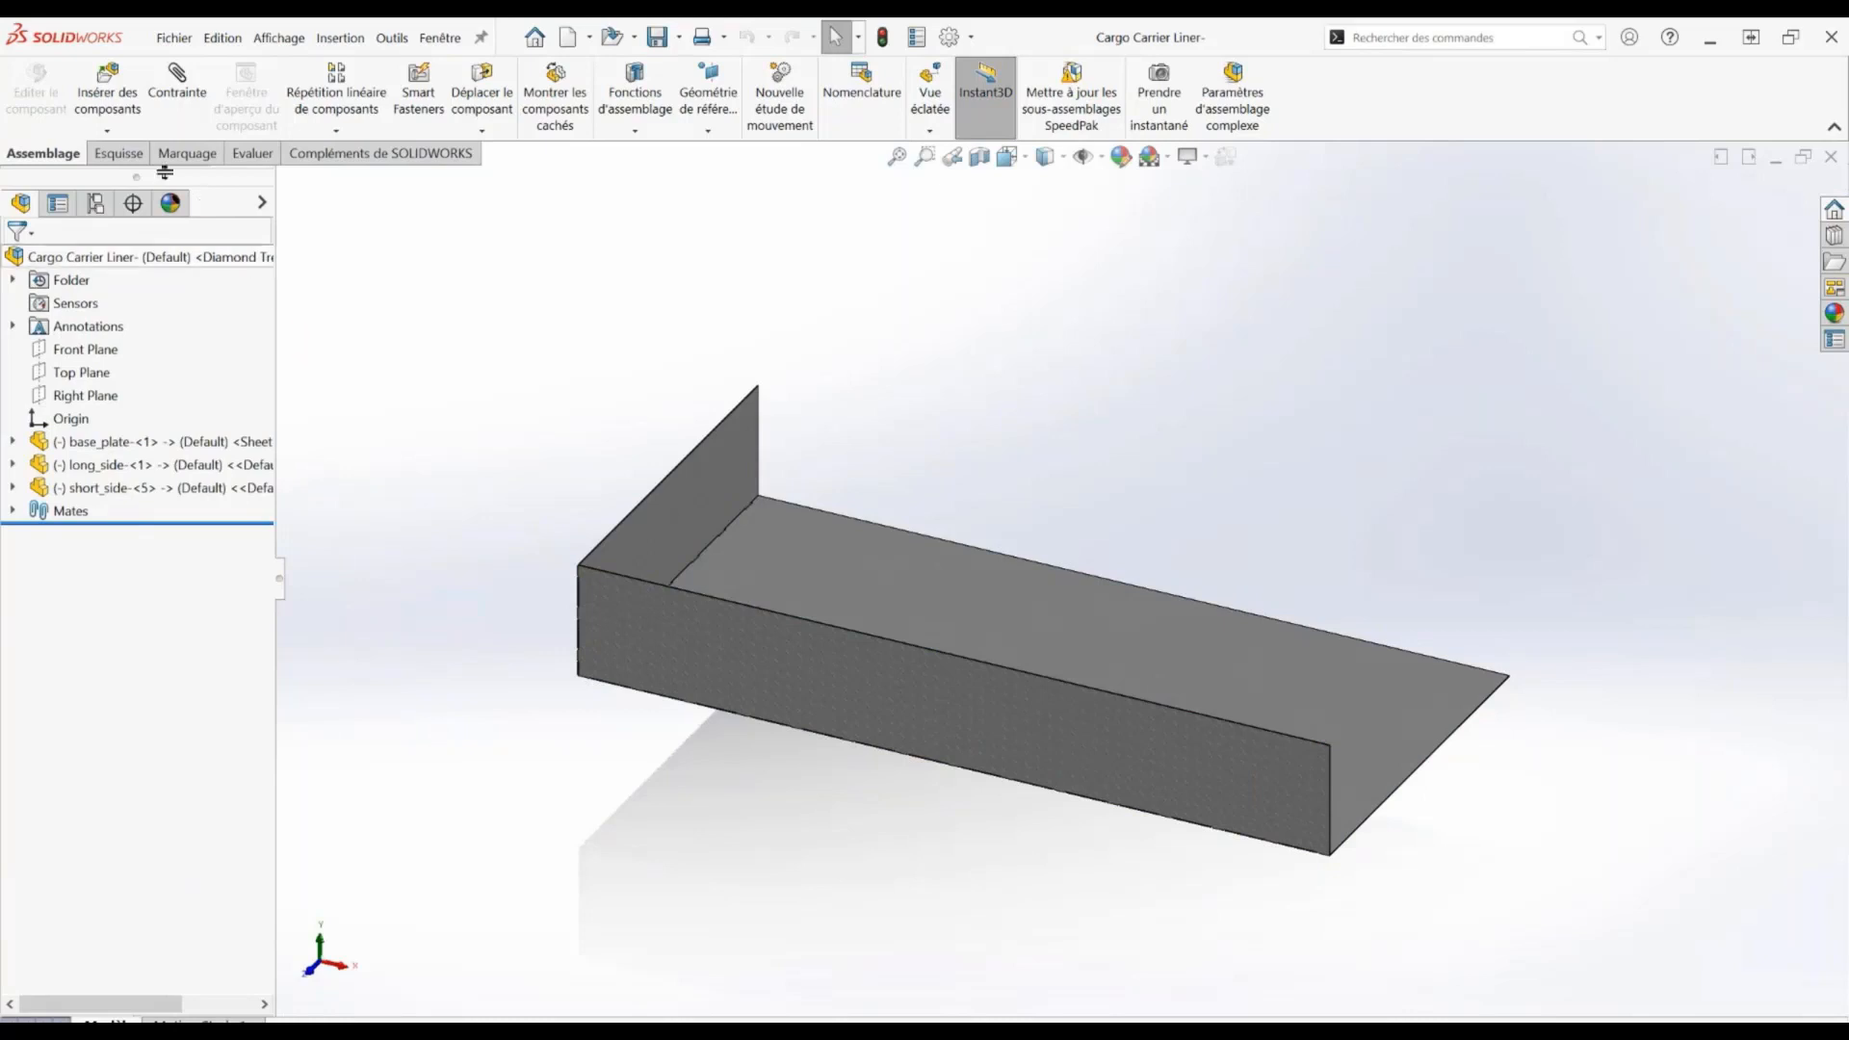
Set up a copy with mates of the long side plate, repeating its Coincident8 mate to the base plate
left_click(107, 132)
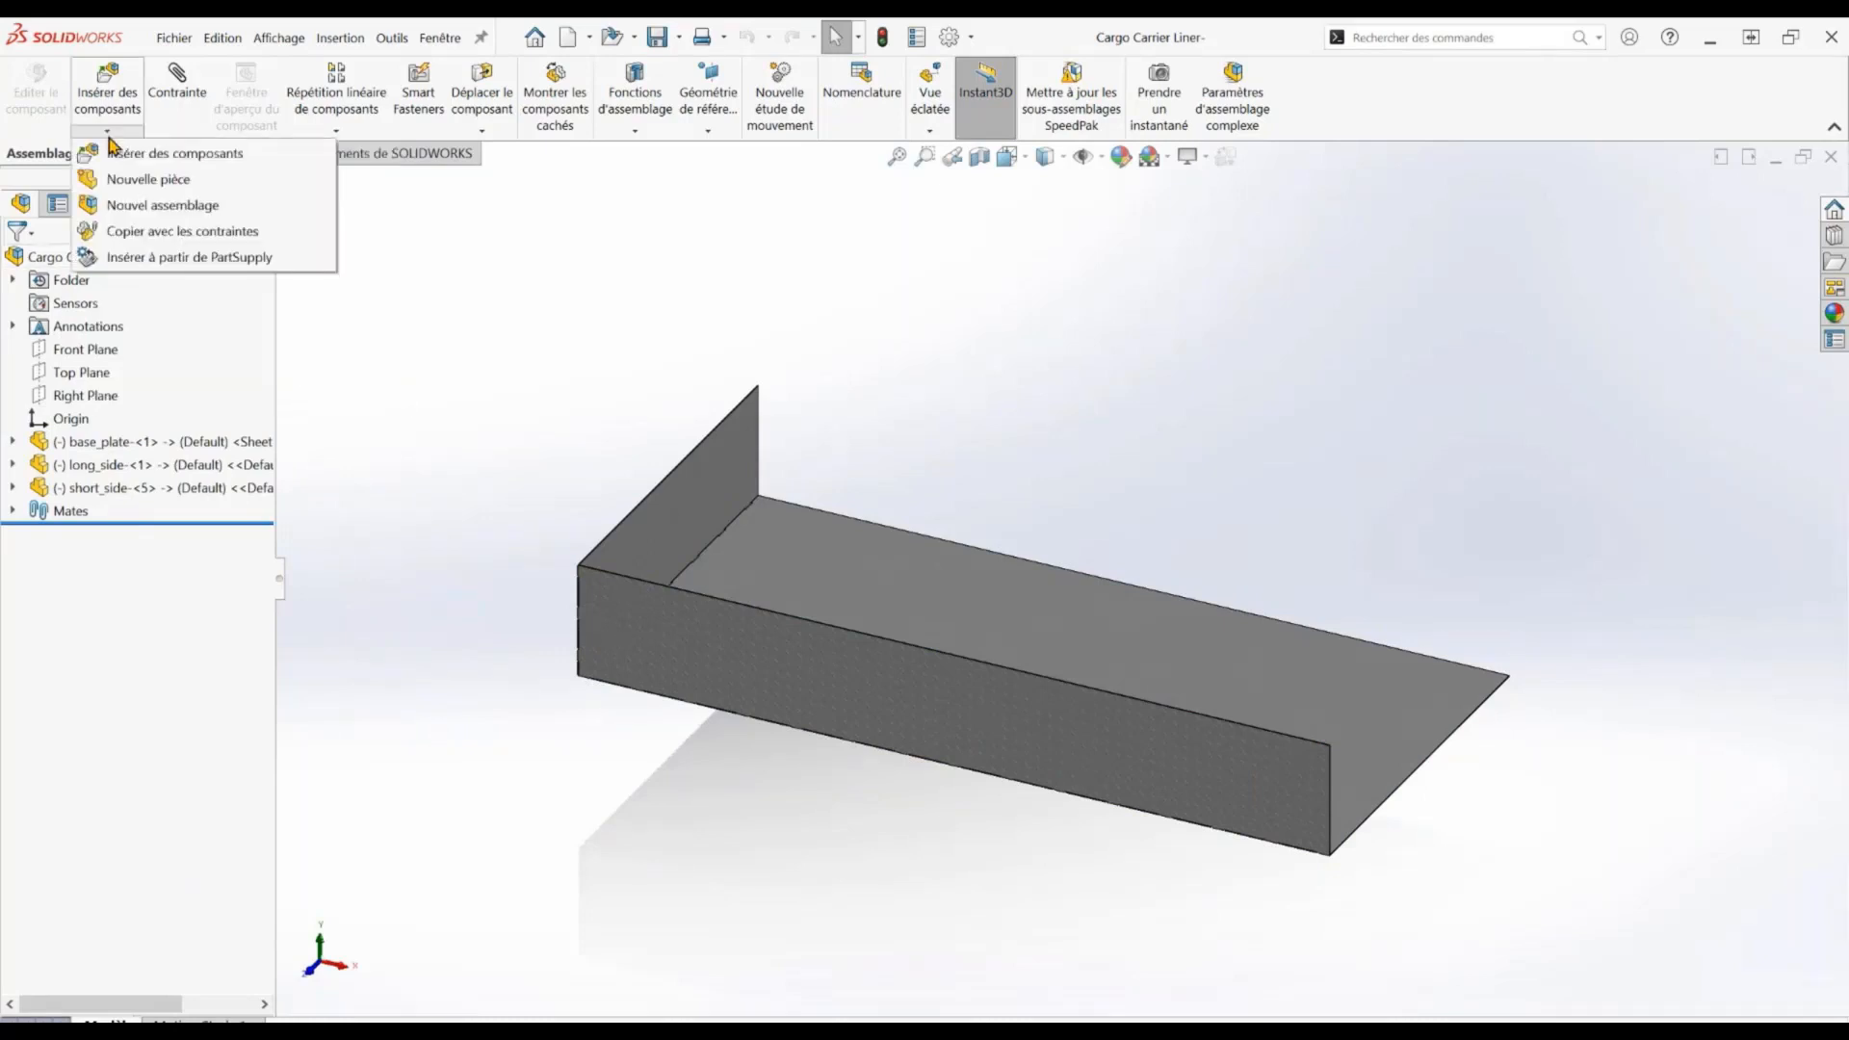
left_click(174, 222)
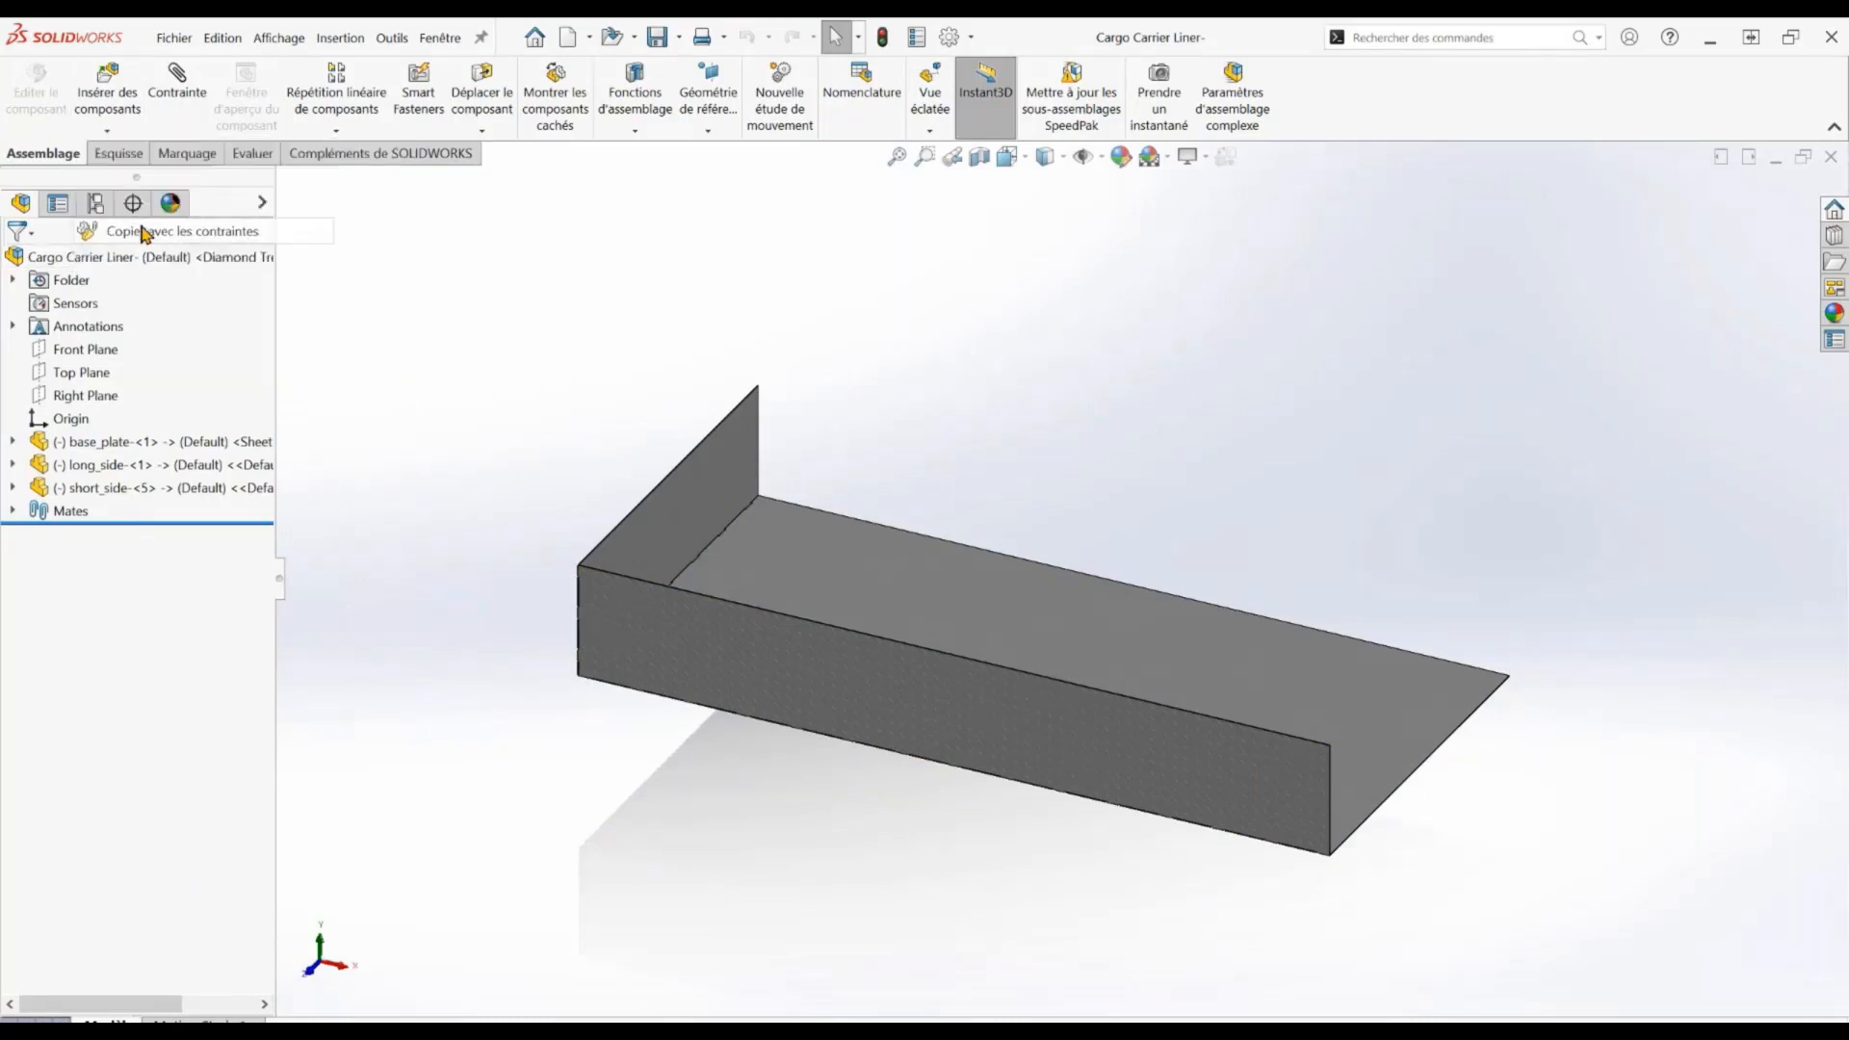
left_click(679, 644)
right_click(697, 641)
left_click(45, 472)
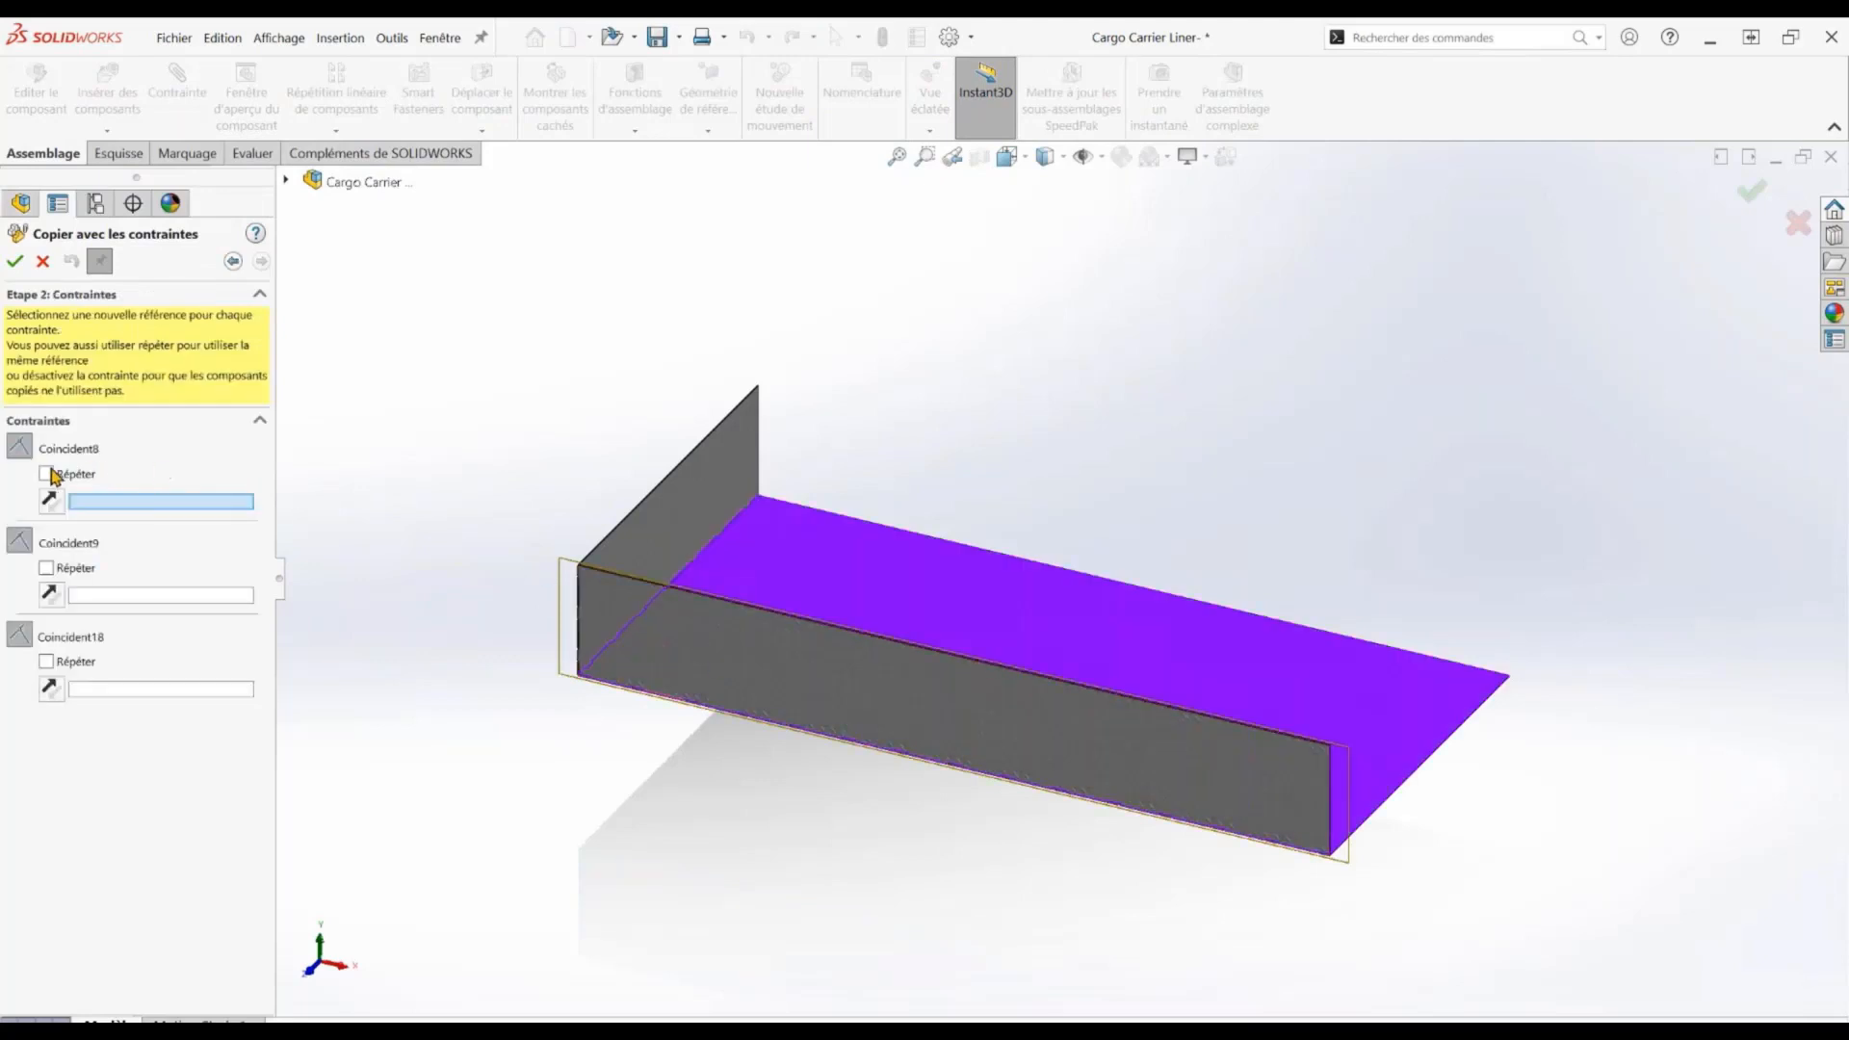
Position one copied long side using the assembly's Front Plane for Coincident9 and Right Plane for Coincident18, and finish copying
left_click(286, 180)
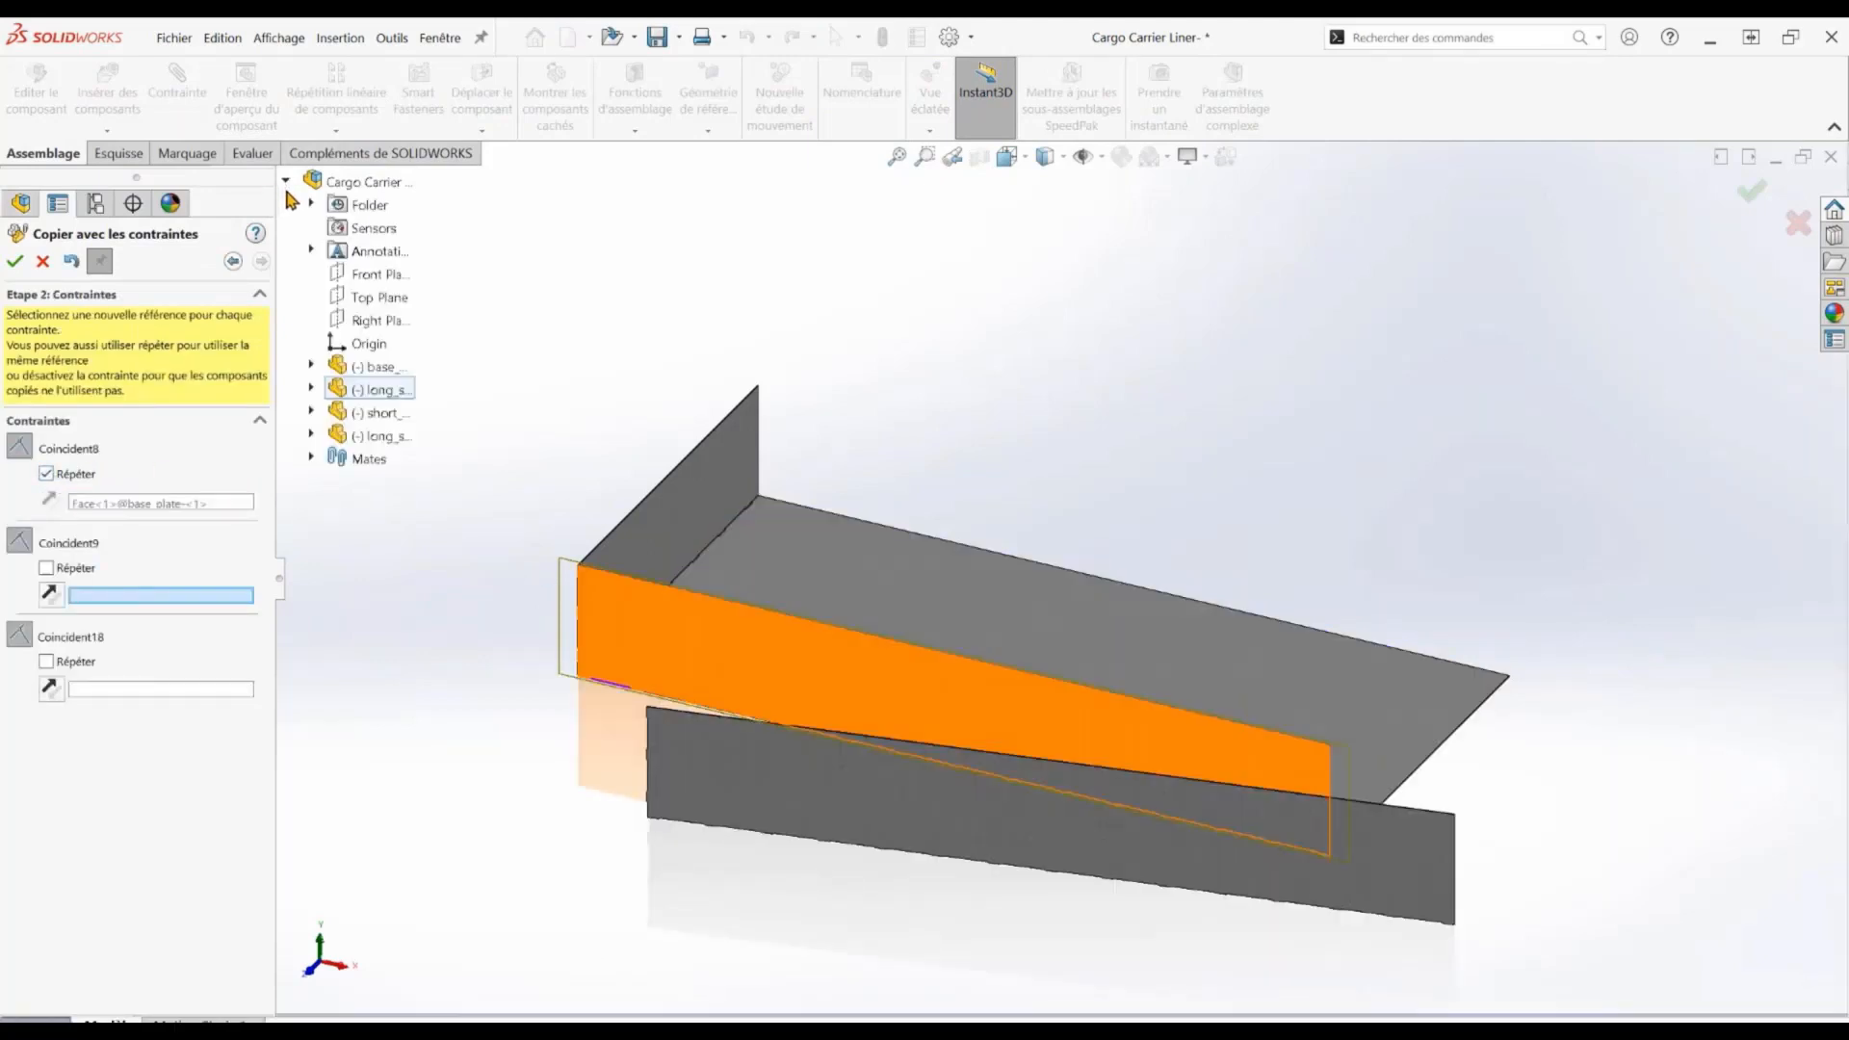
left_click(374, 274)
left_click(286, 180)
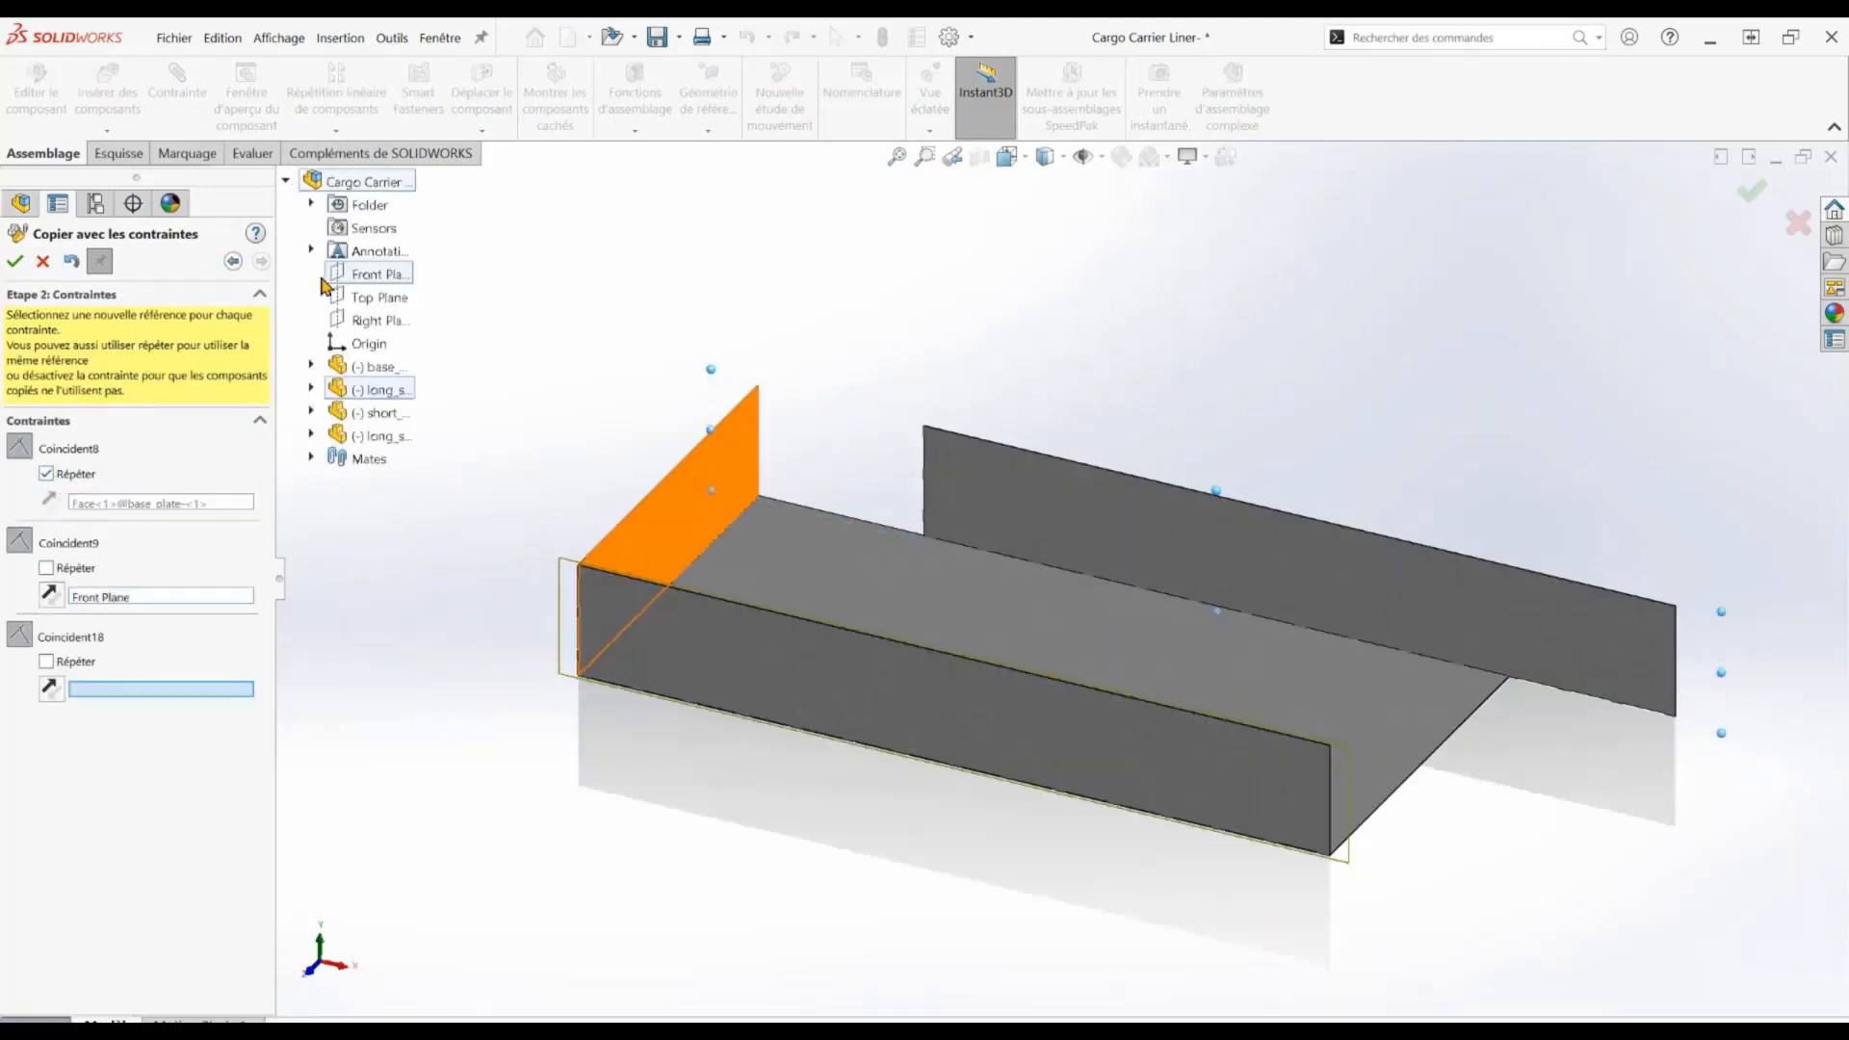
left_click(366, 324)
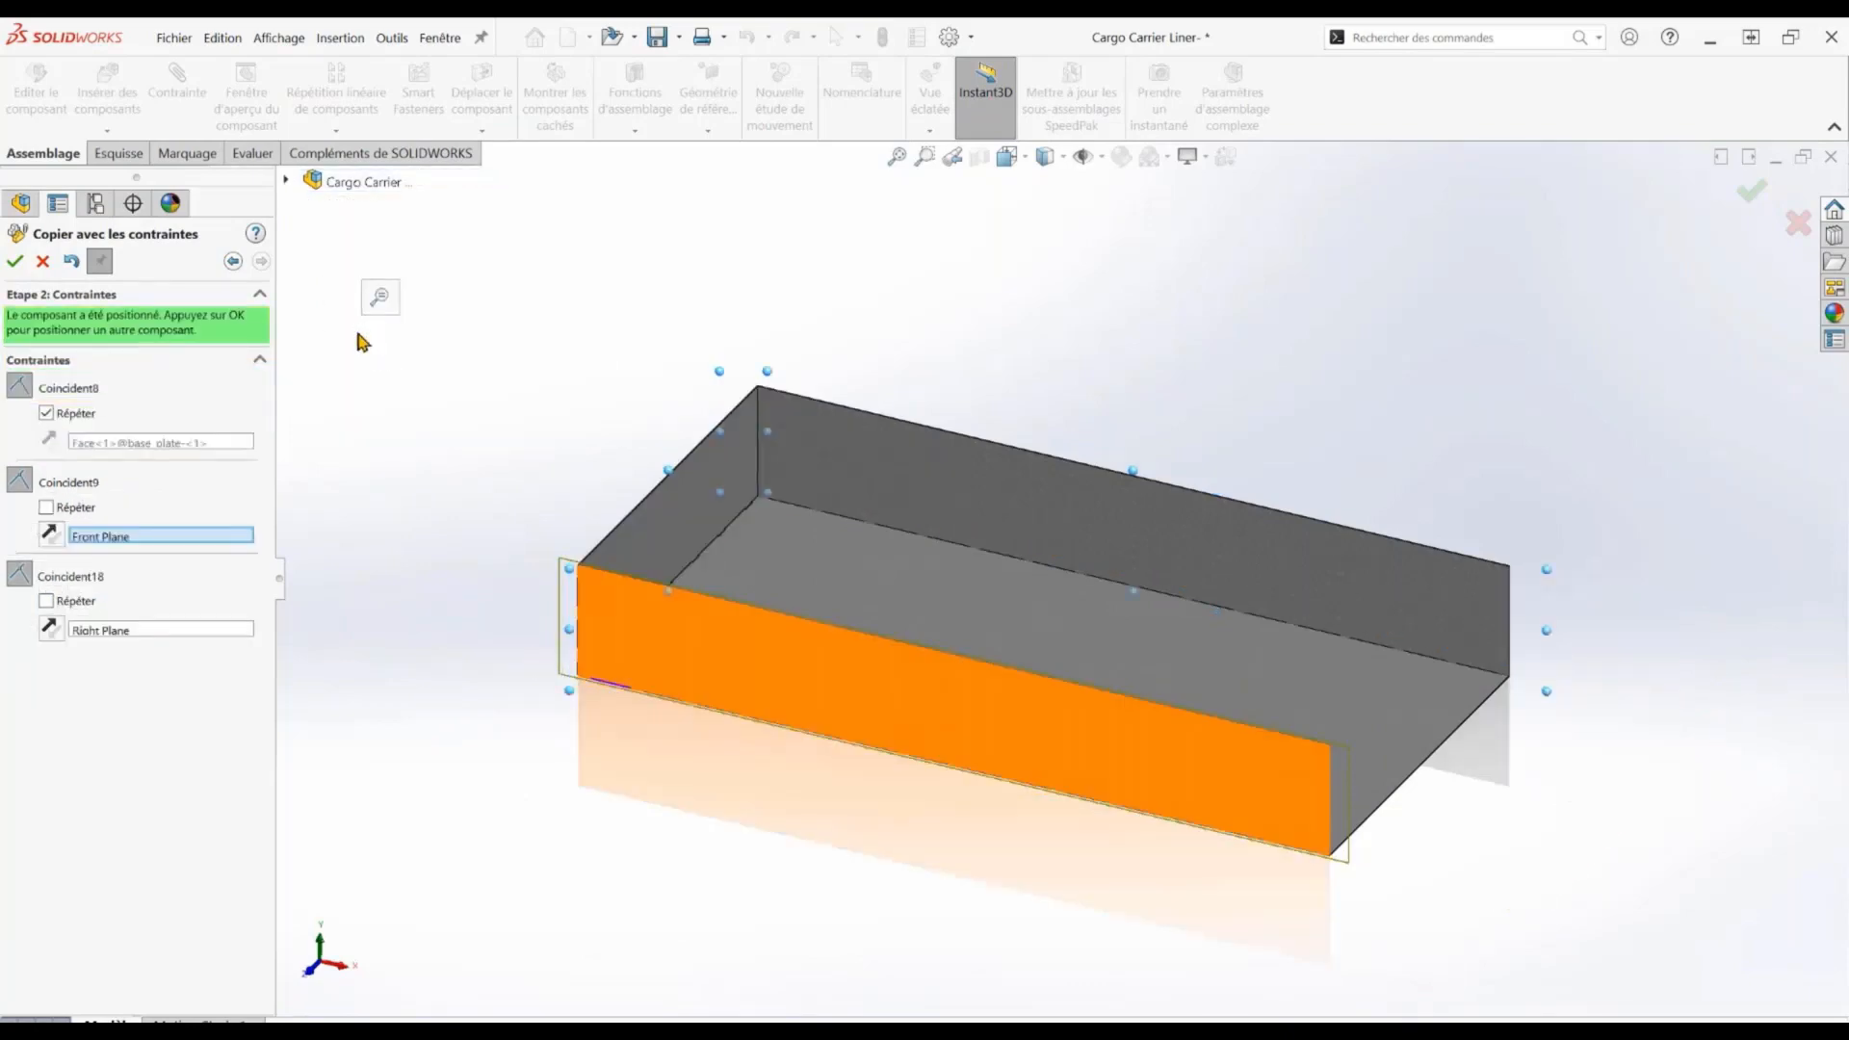
right_click(375, 406)
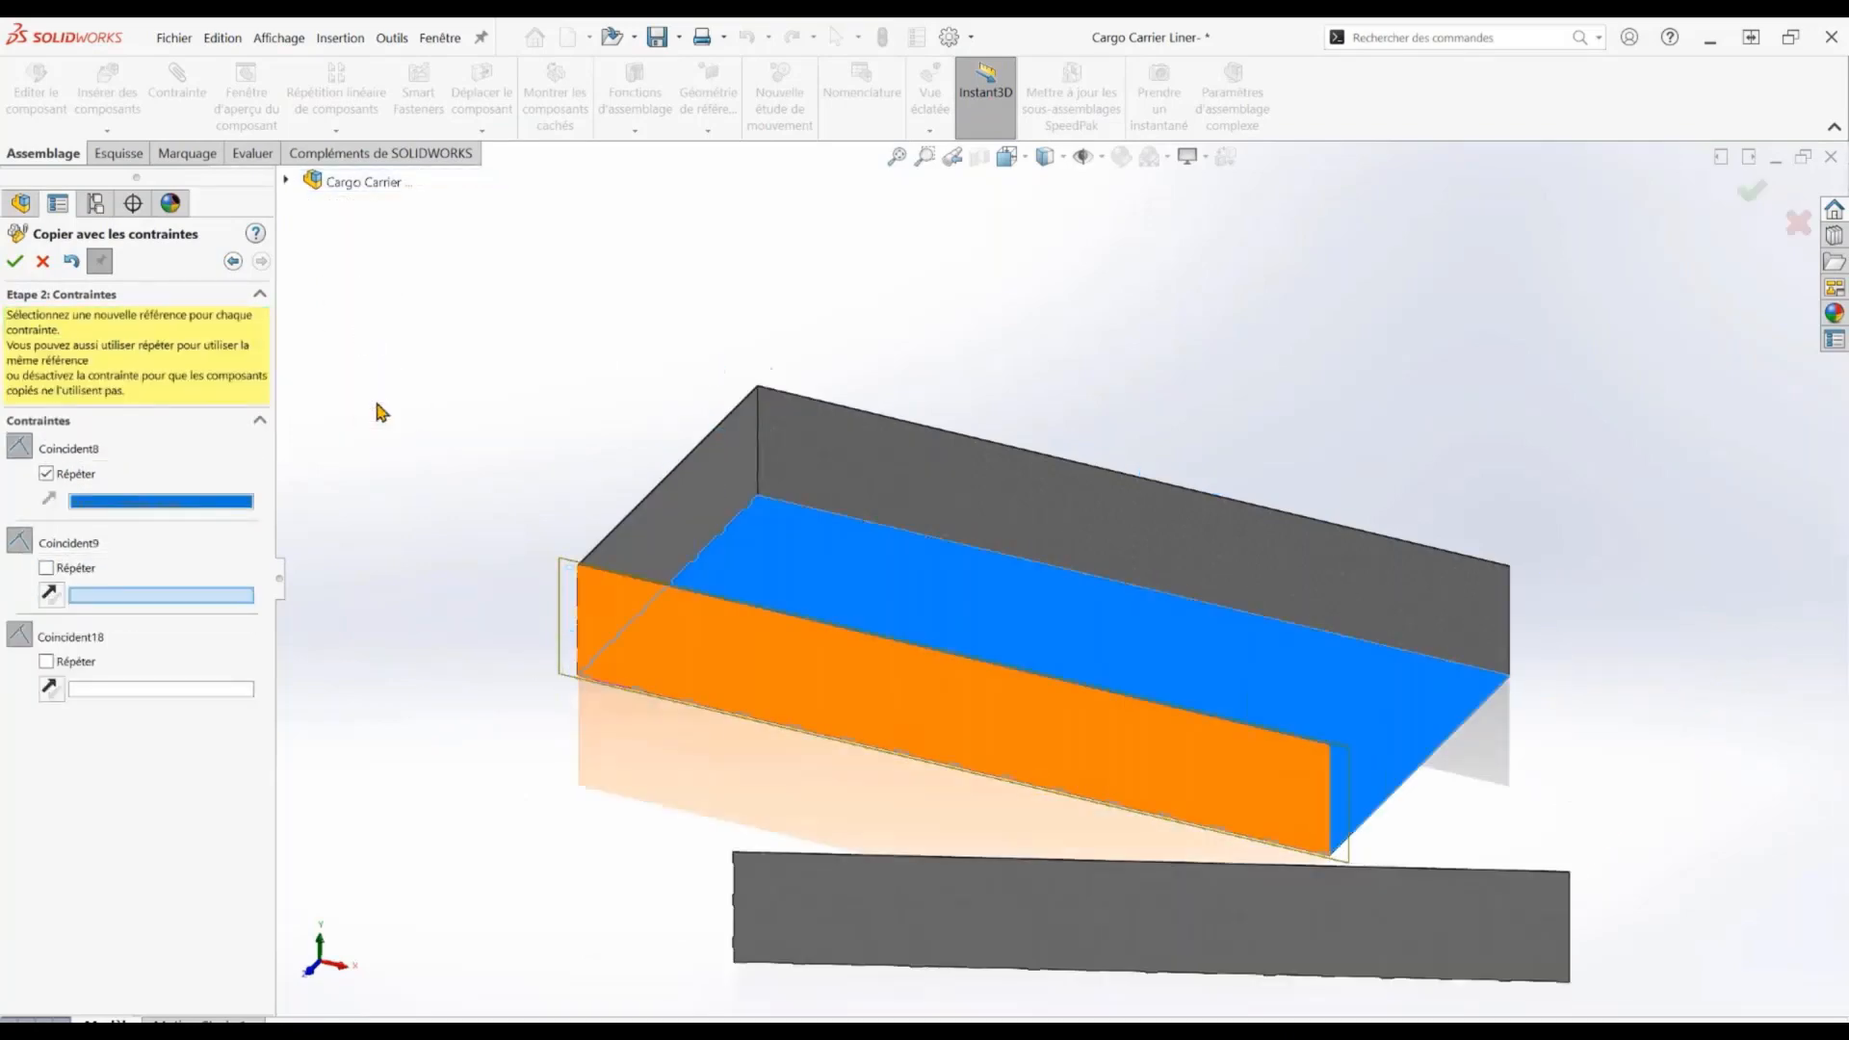
key("Escape")
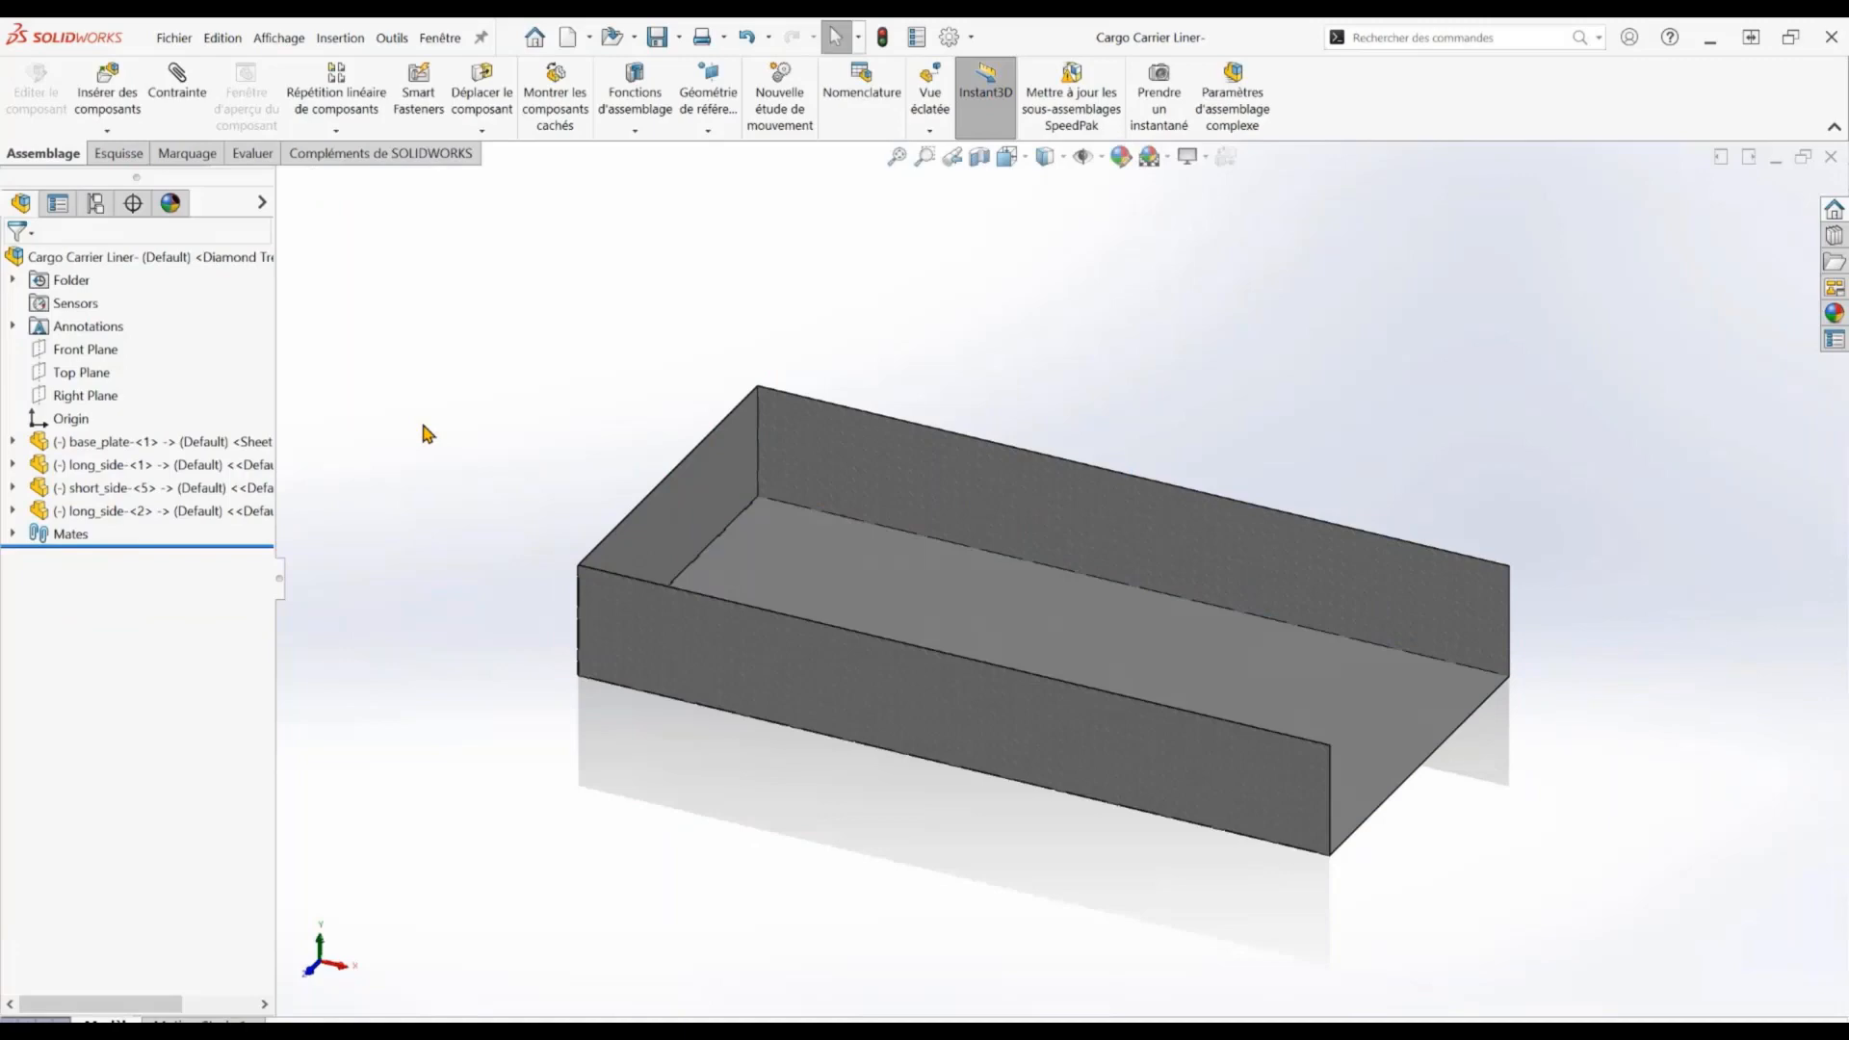
Propagate the tab slots for all instances of the long side plate, and inspect the inner corner
left_click(924, 157)
left_click_drag(720, 362, 834, 542)
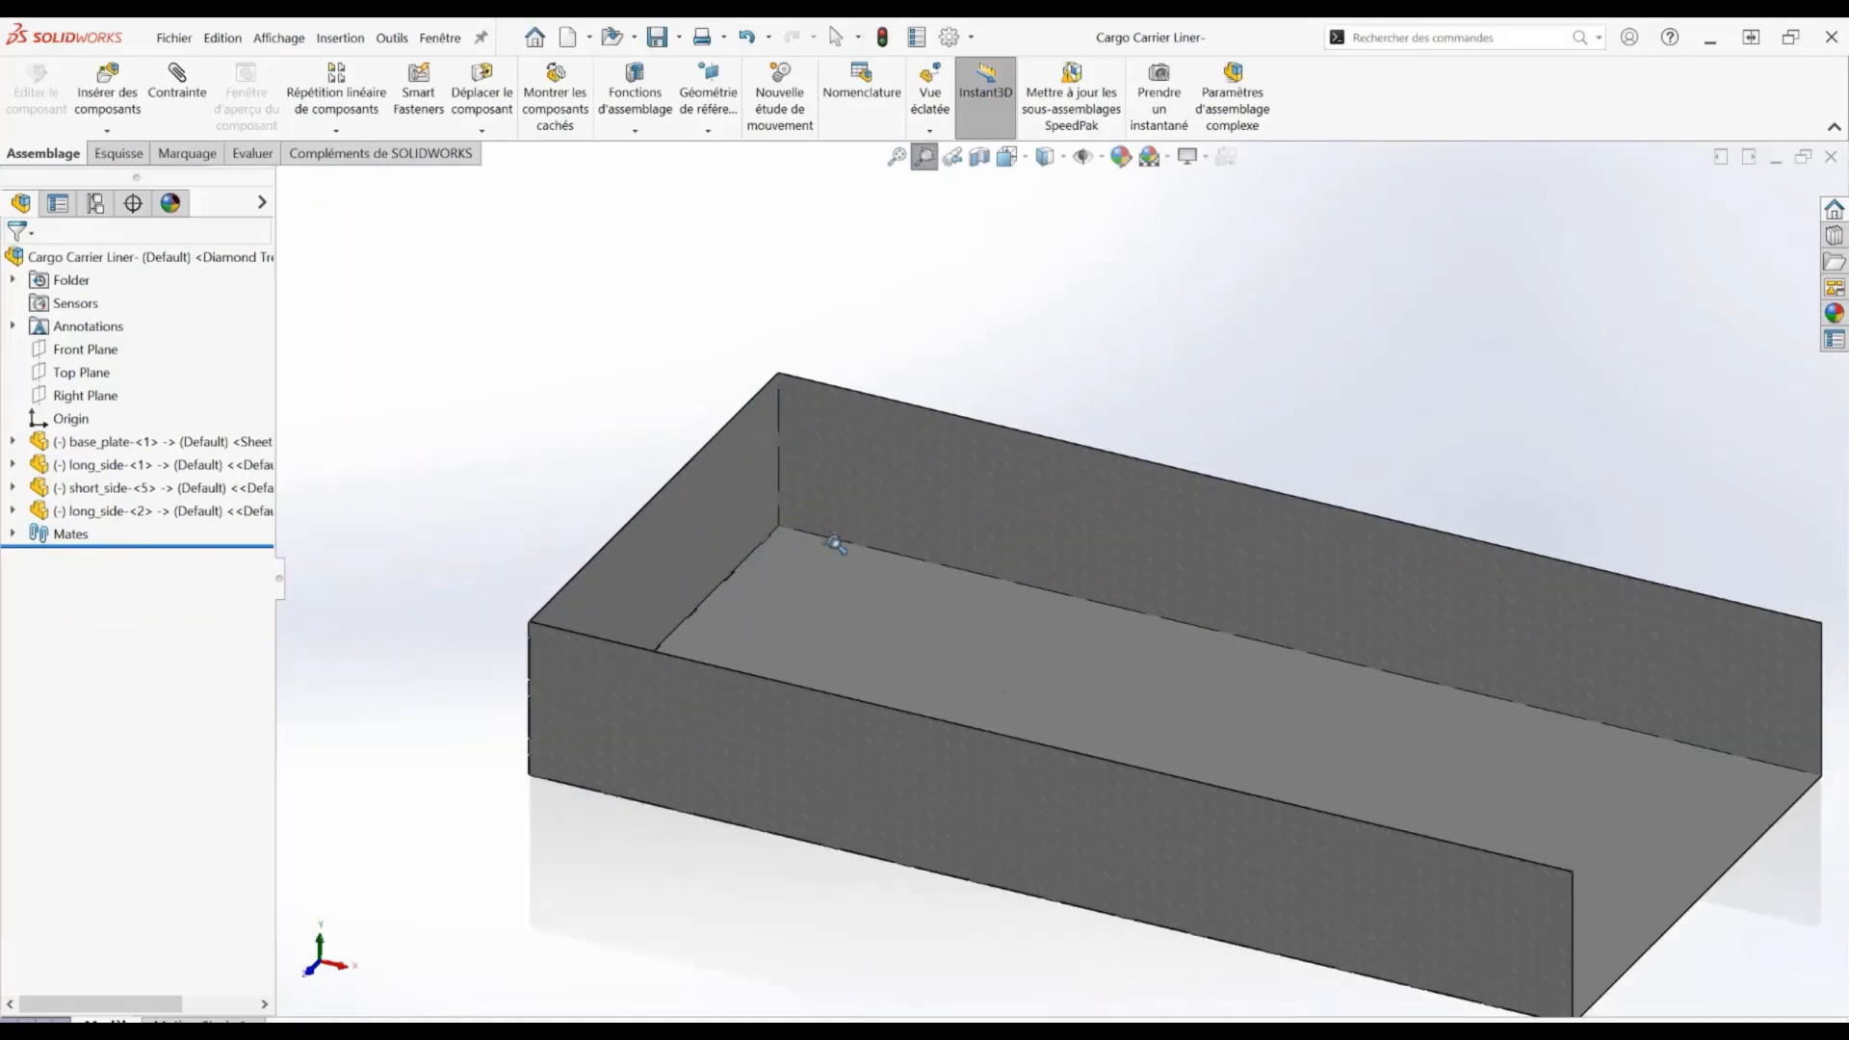
middle_click_drag(1098, 753, 1111, 715)
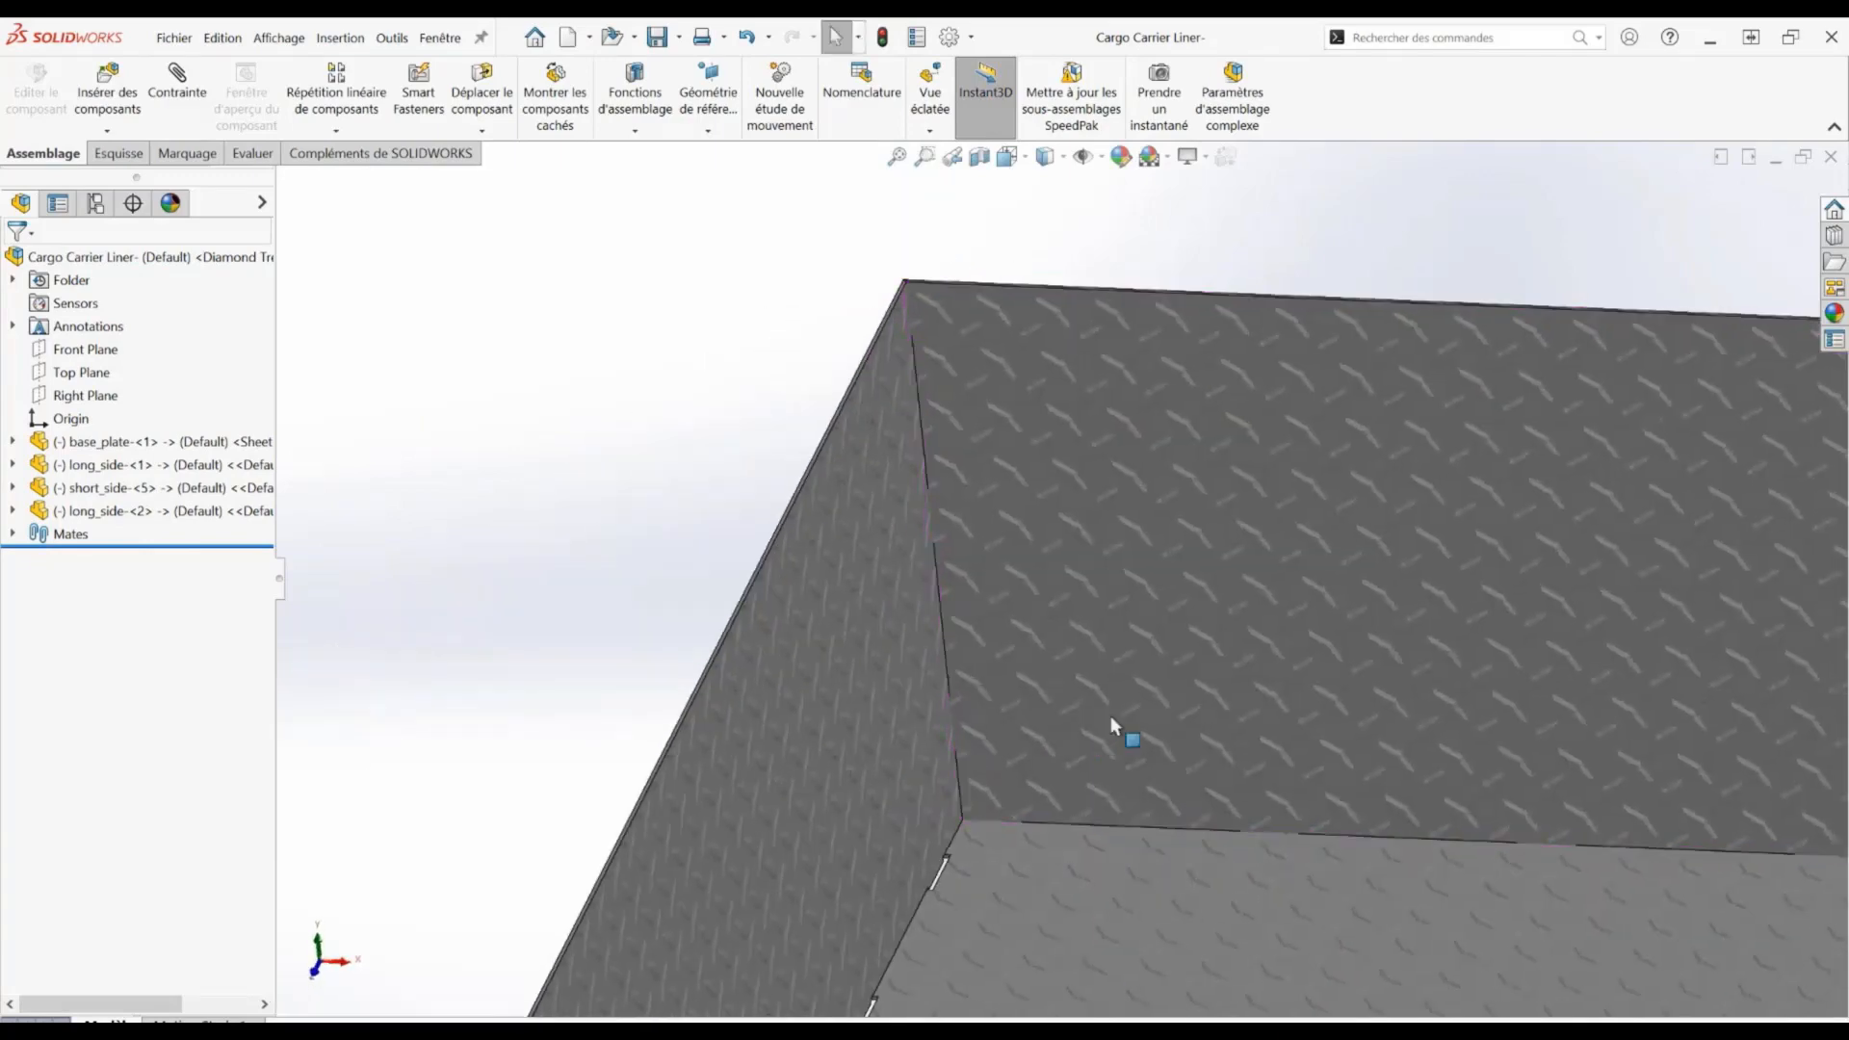
left_click(1247, 577)
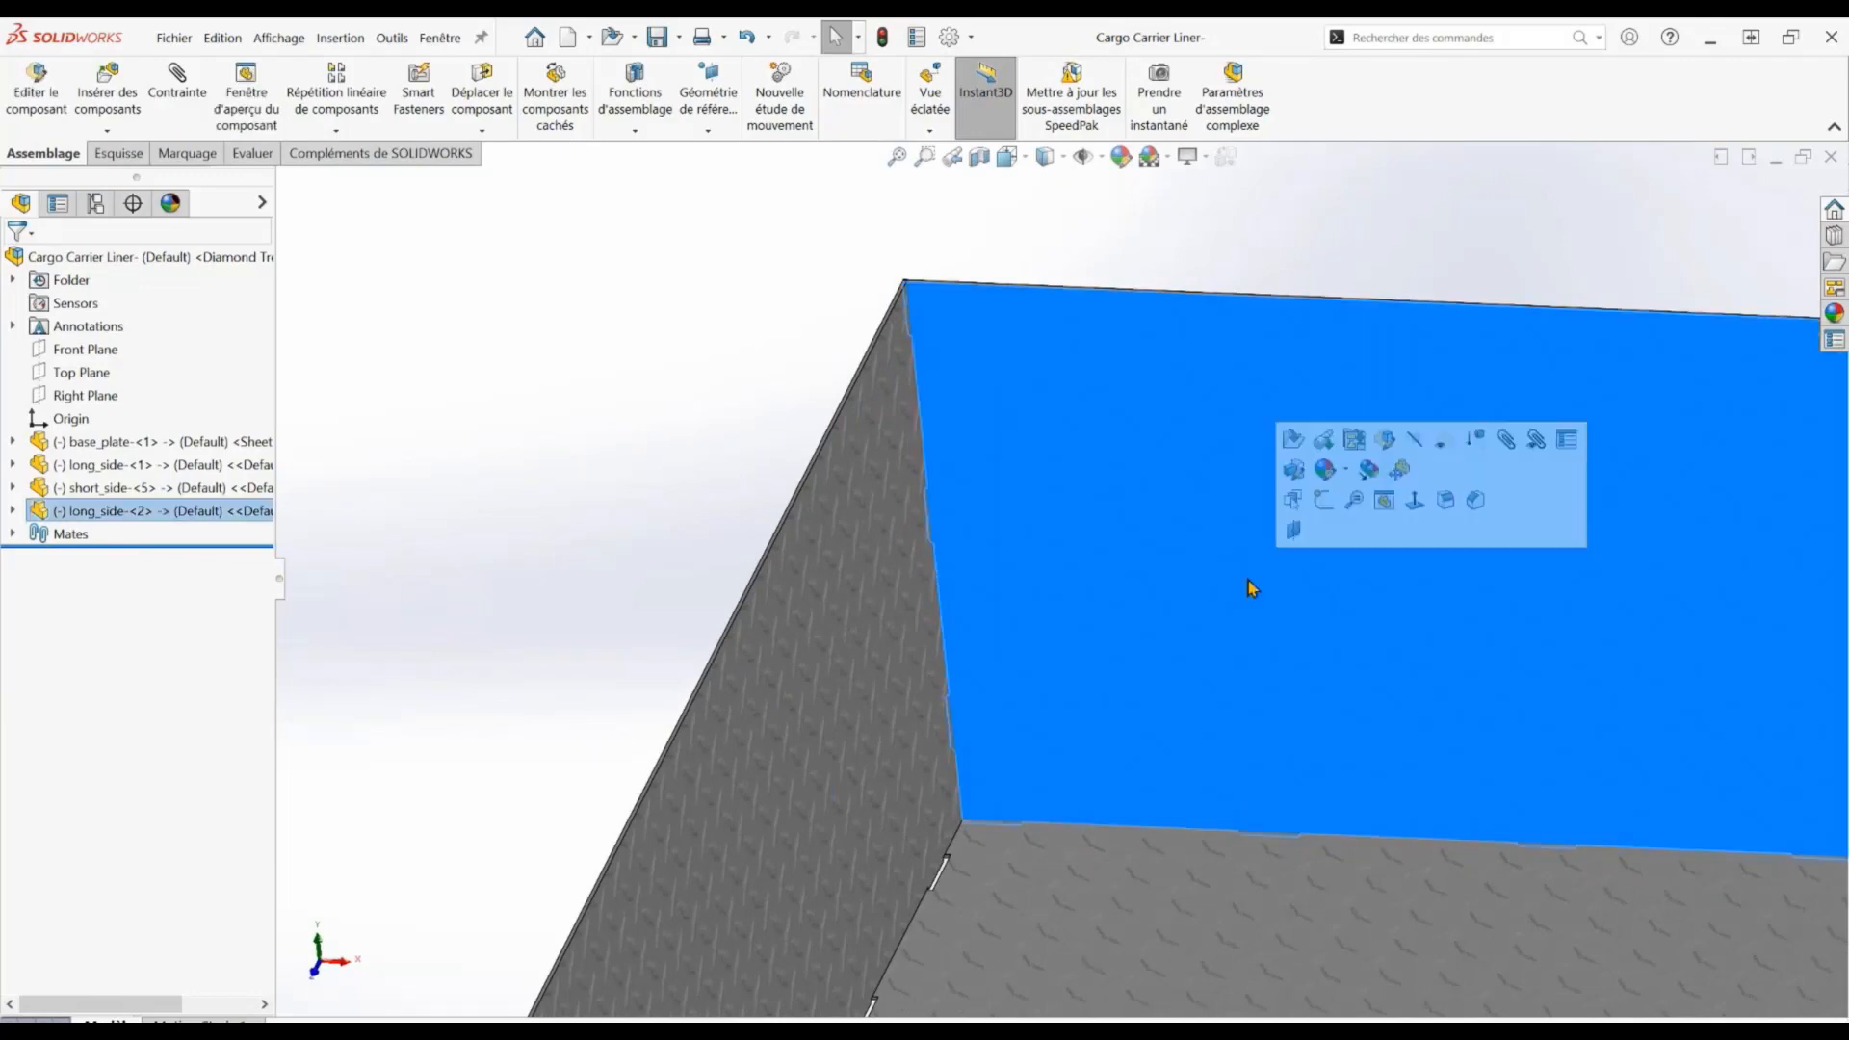
right_click(1246, 578)
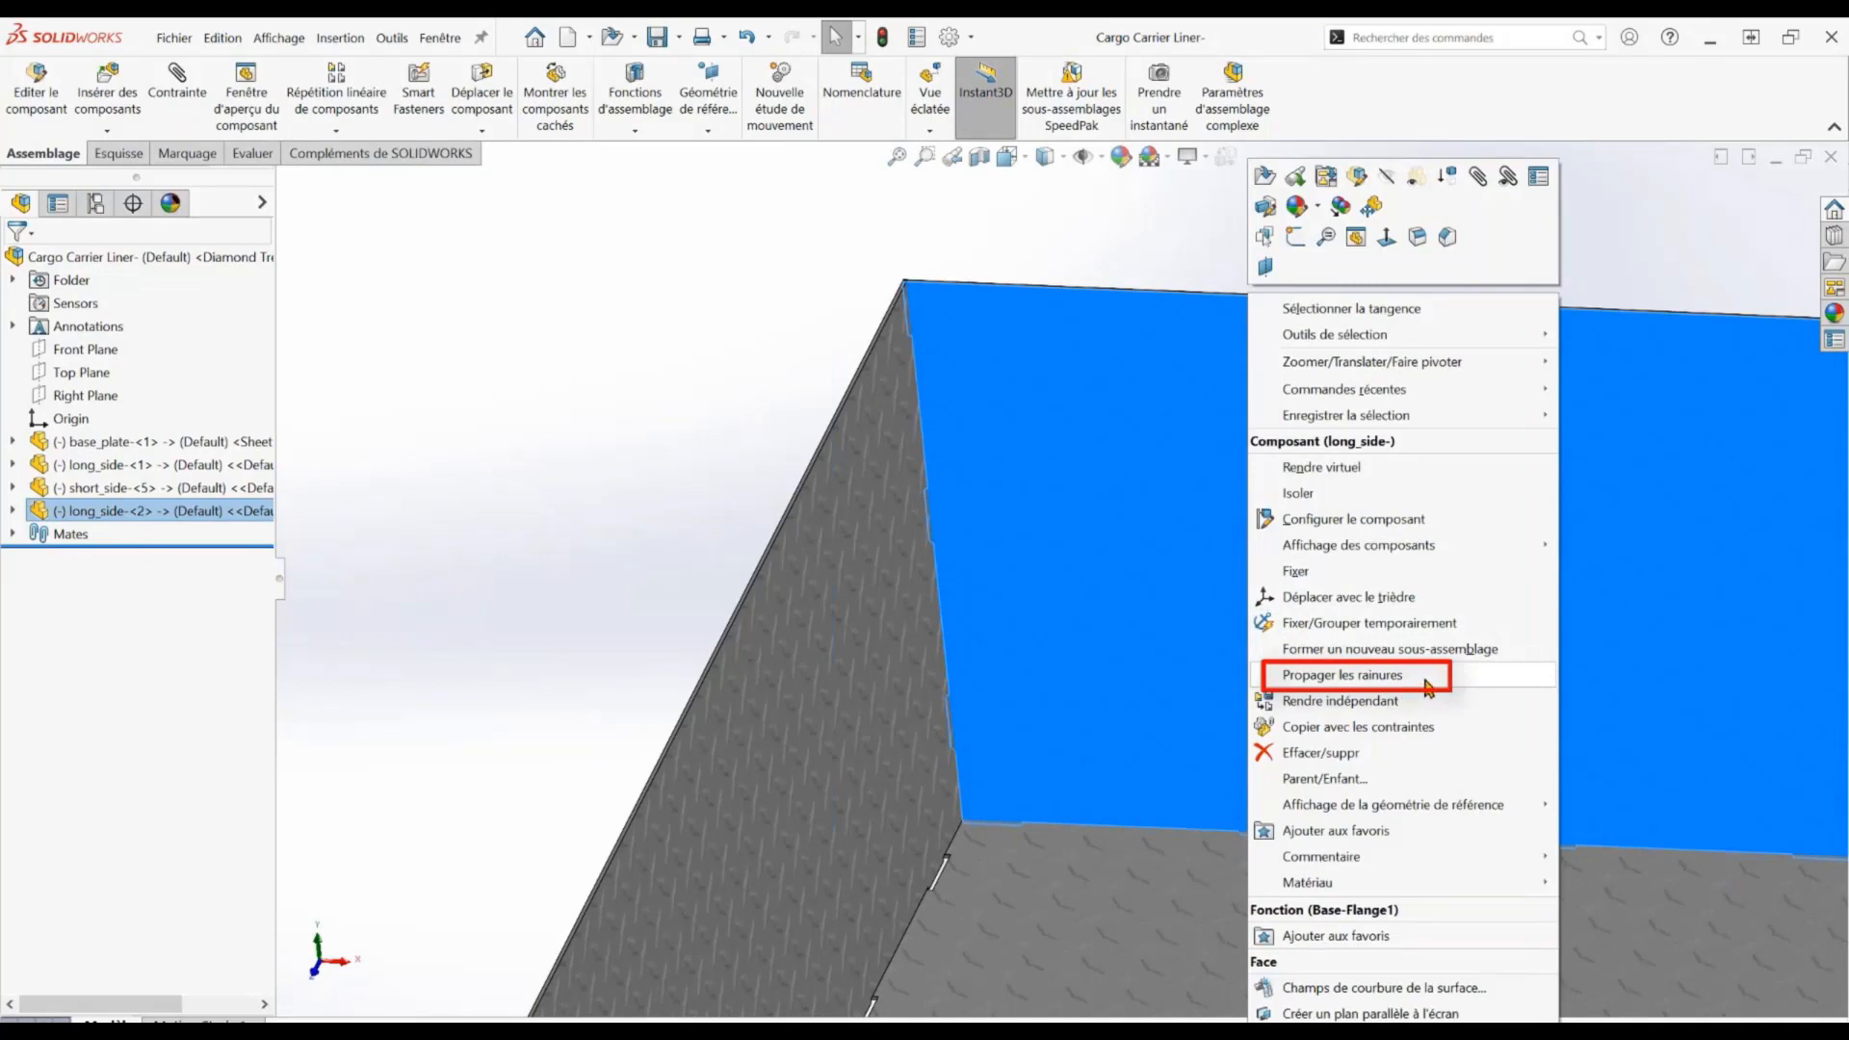
left_click(1428, 684)
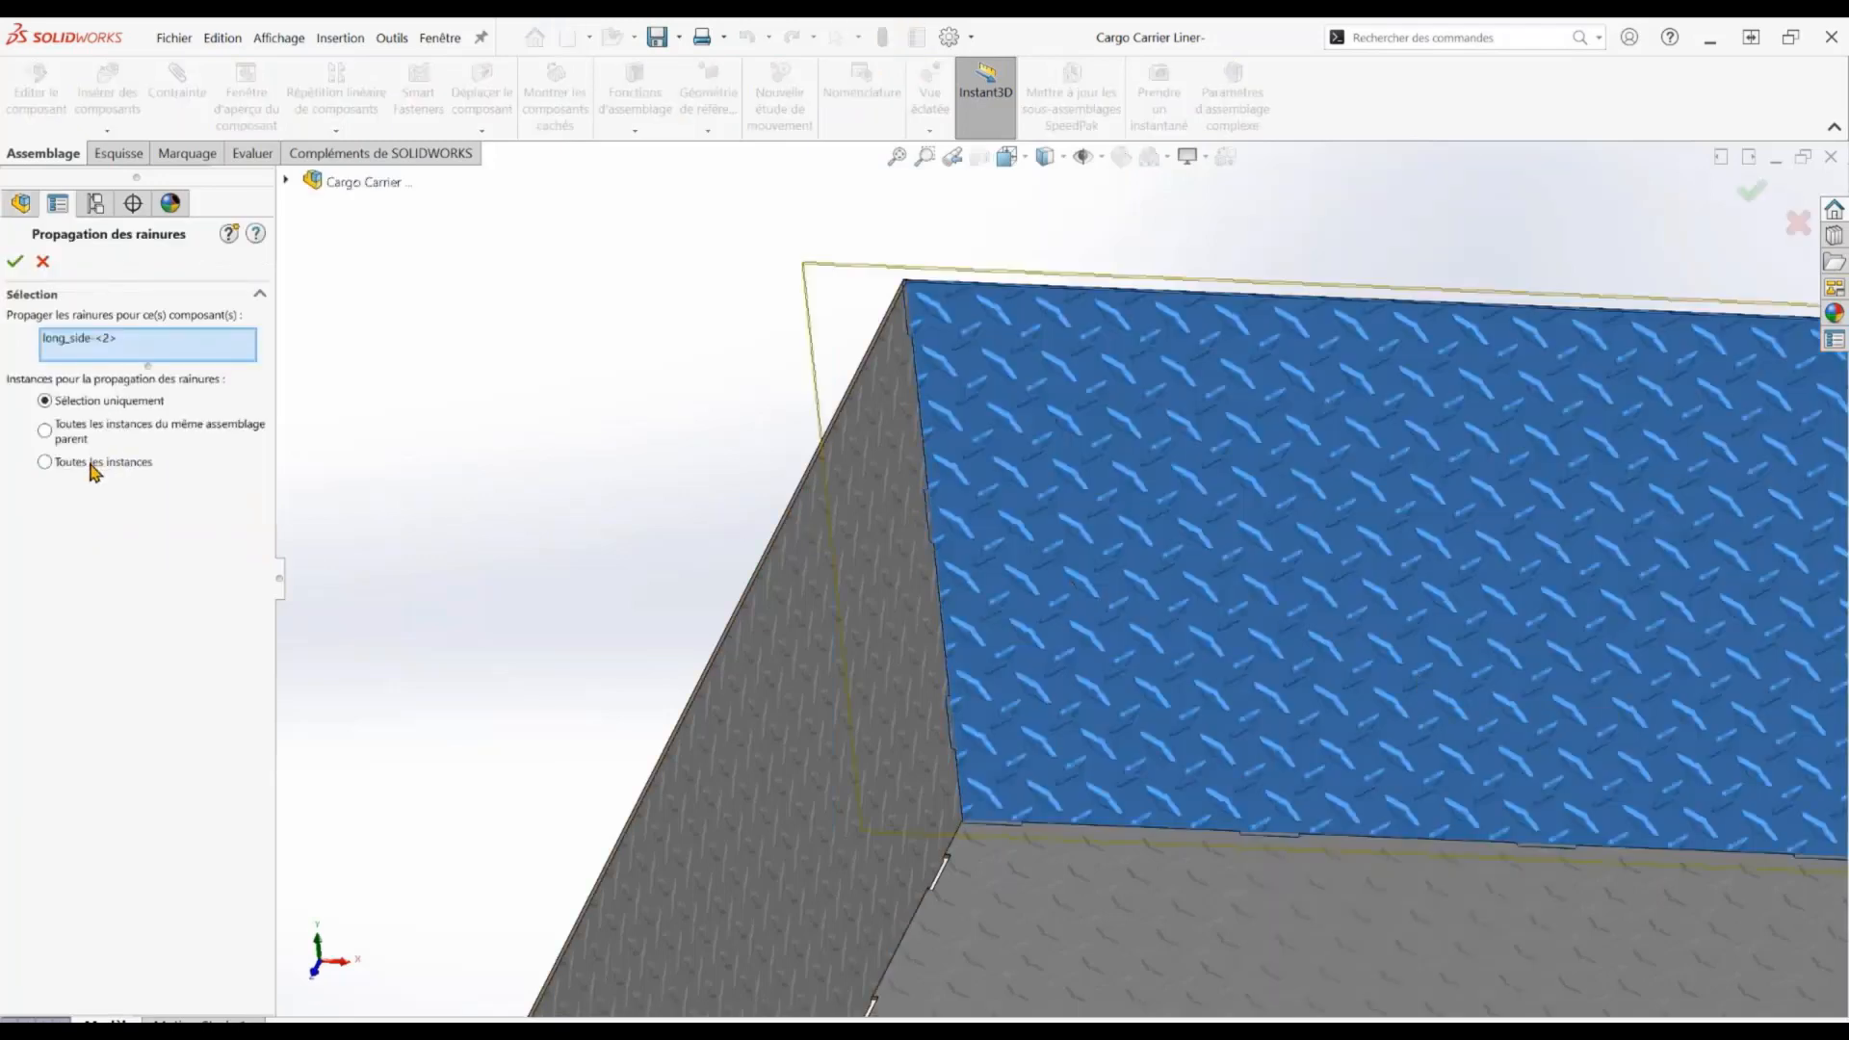
left_click(94, 463)
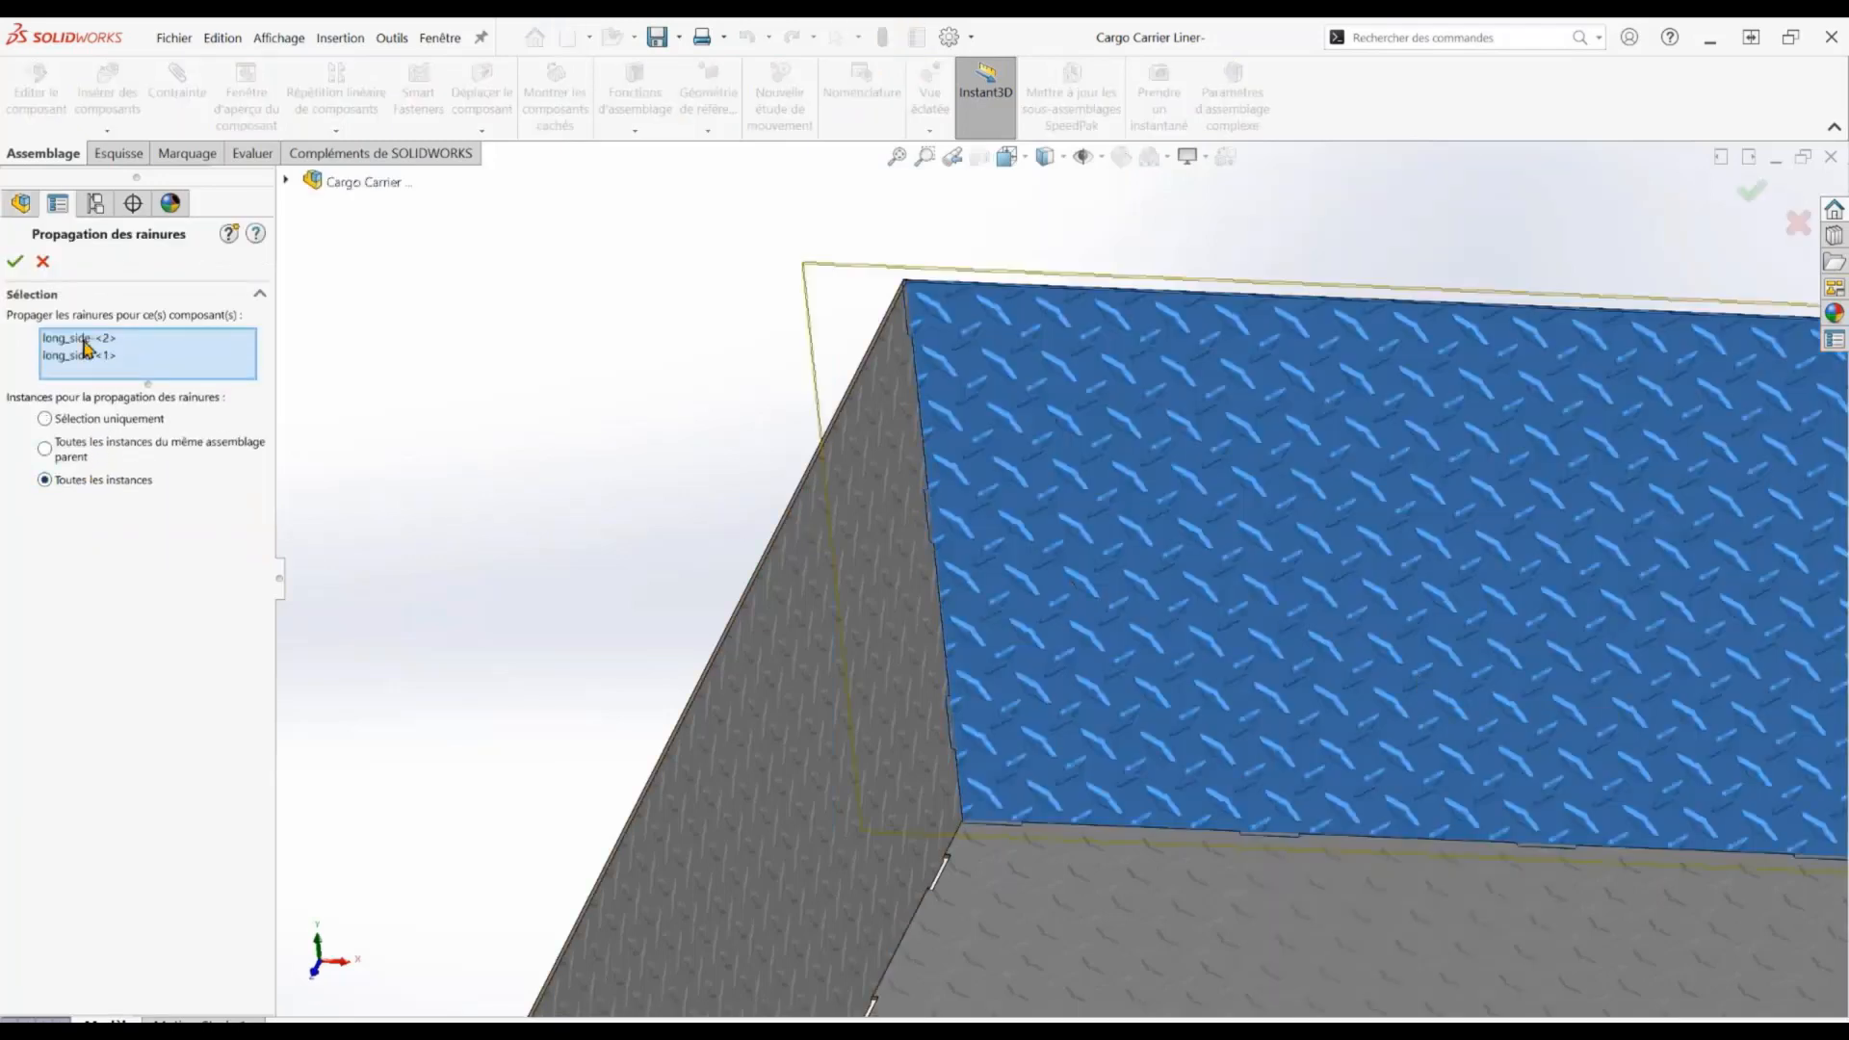
left_click(14, 261)
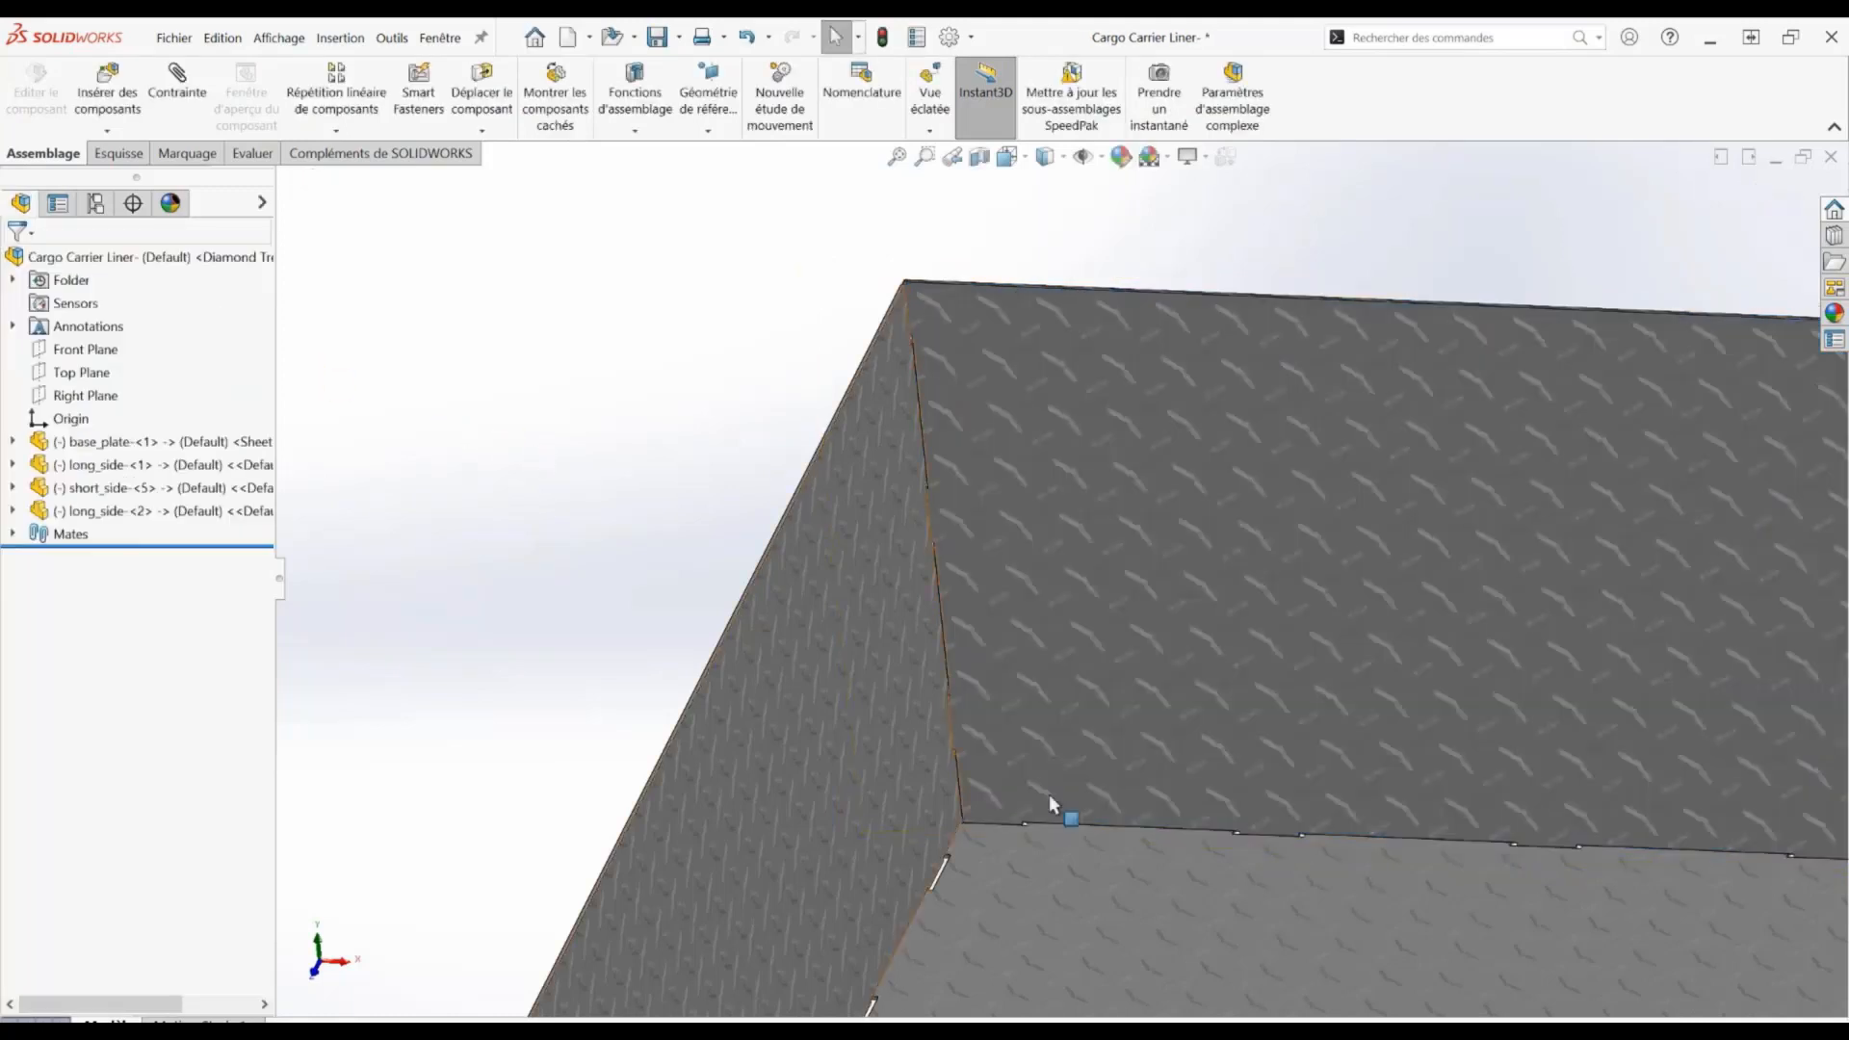
middle_click_drag(1175, 816, 1082, 735)
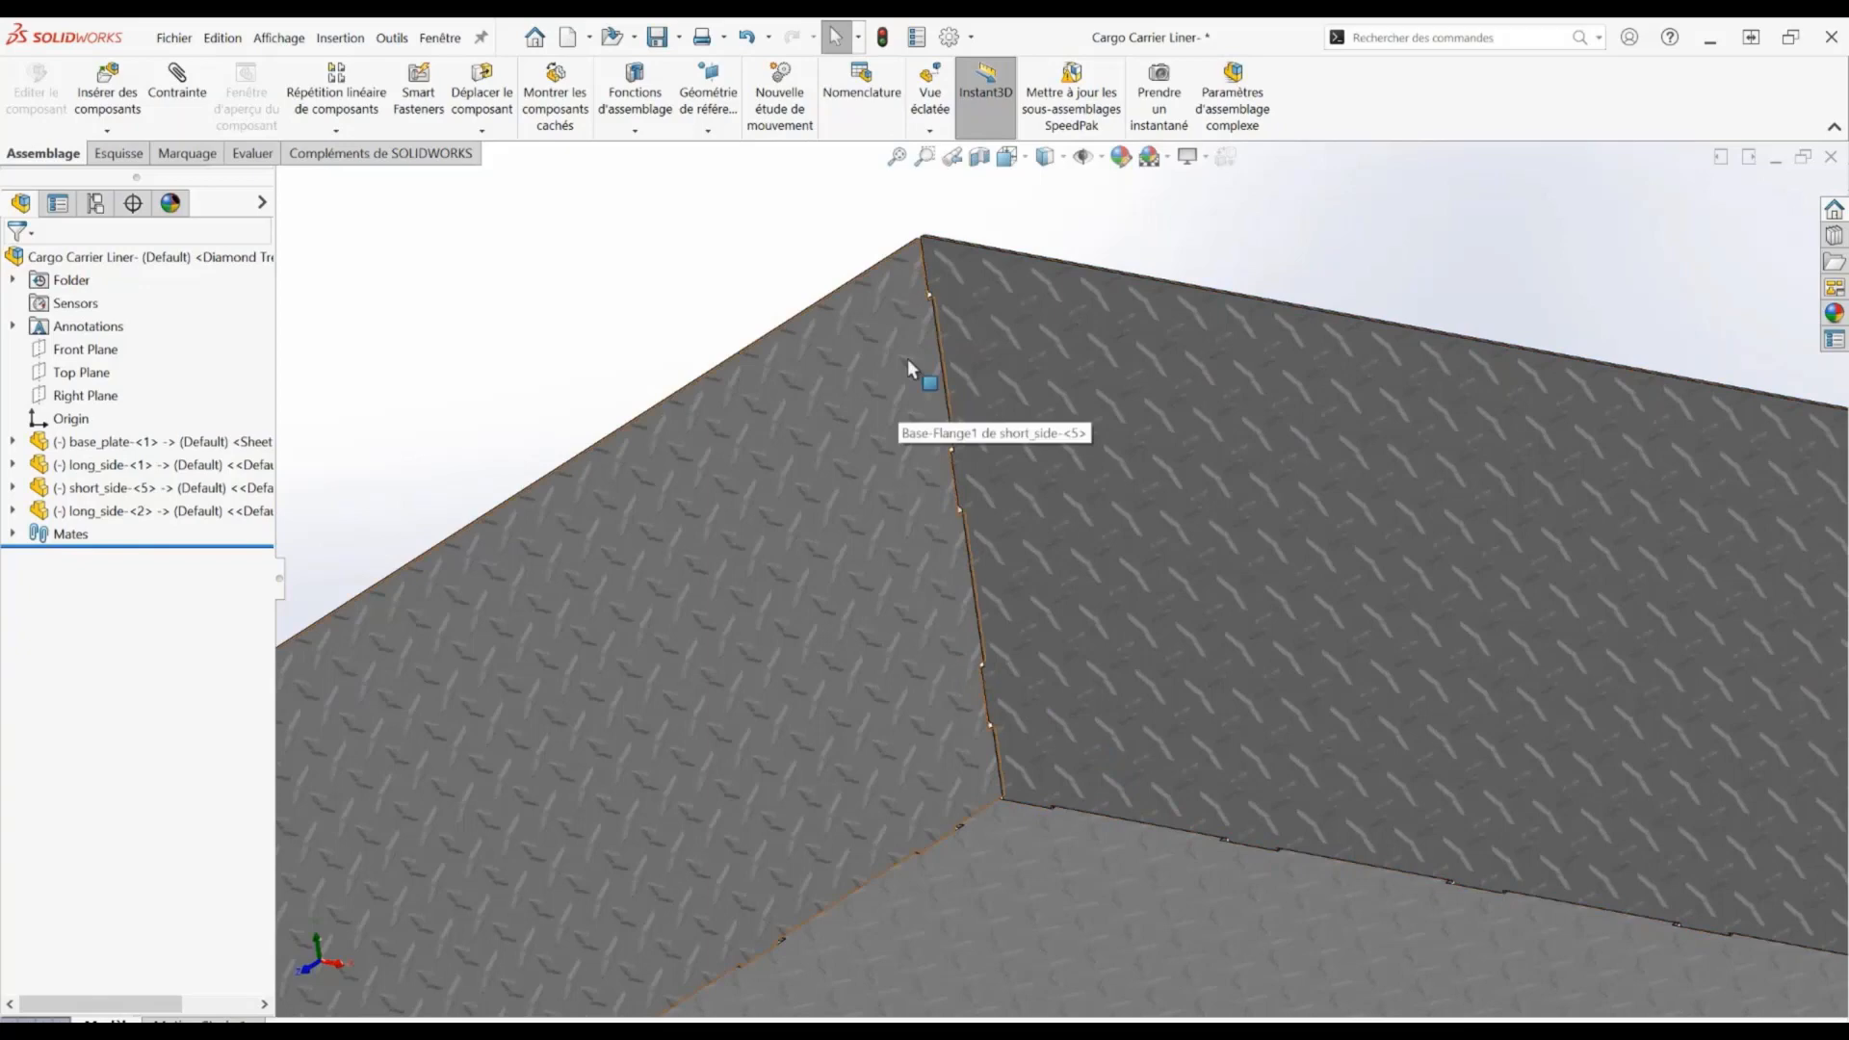
Open the base plate part in position from the liner assembly and locate Sketch2's rectangle on the plate
key("ctrl+7")
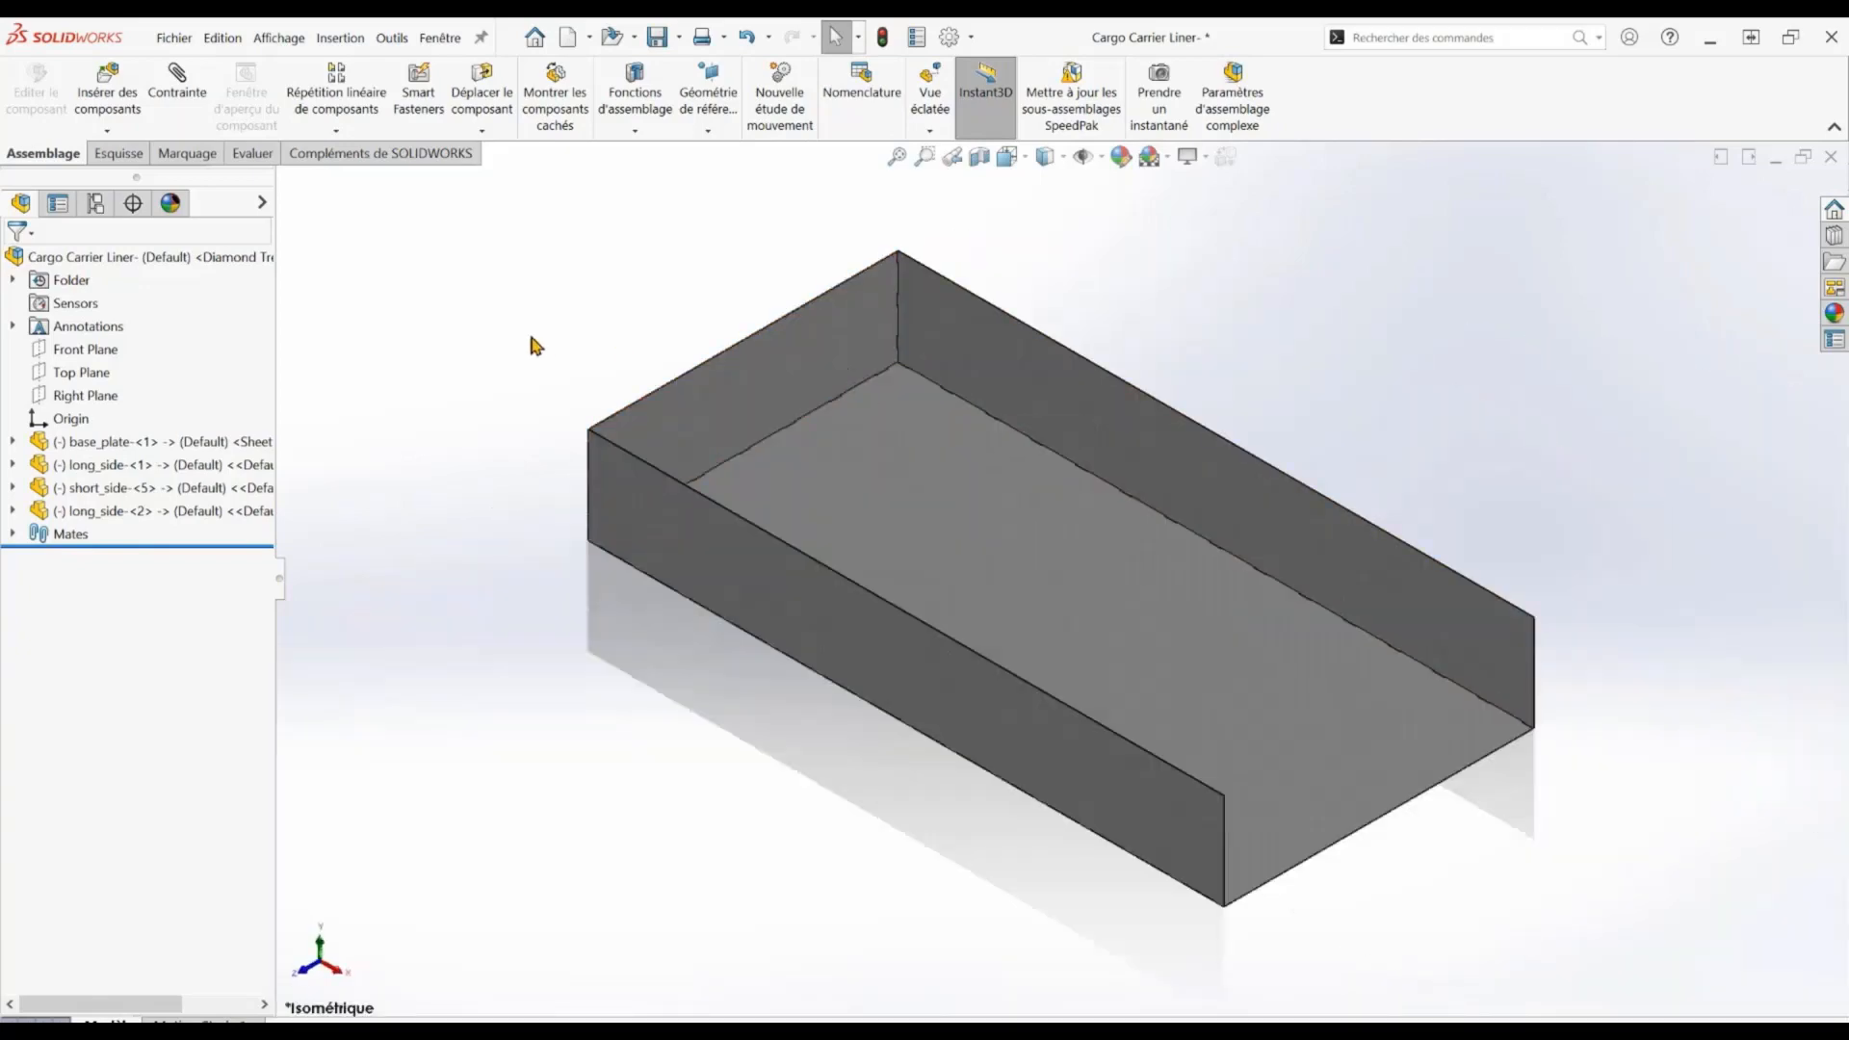
left_click(929, 522)
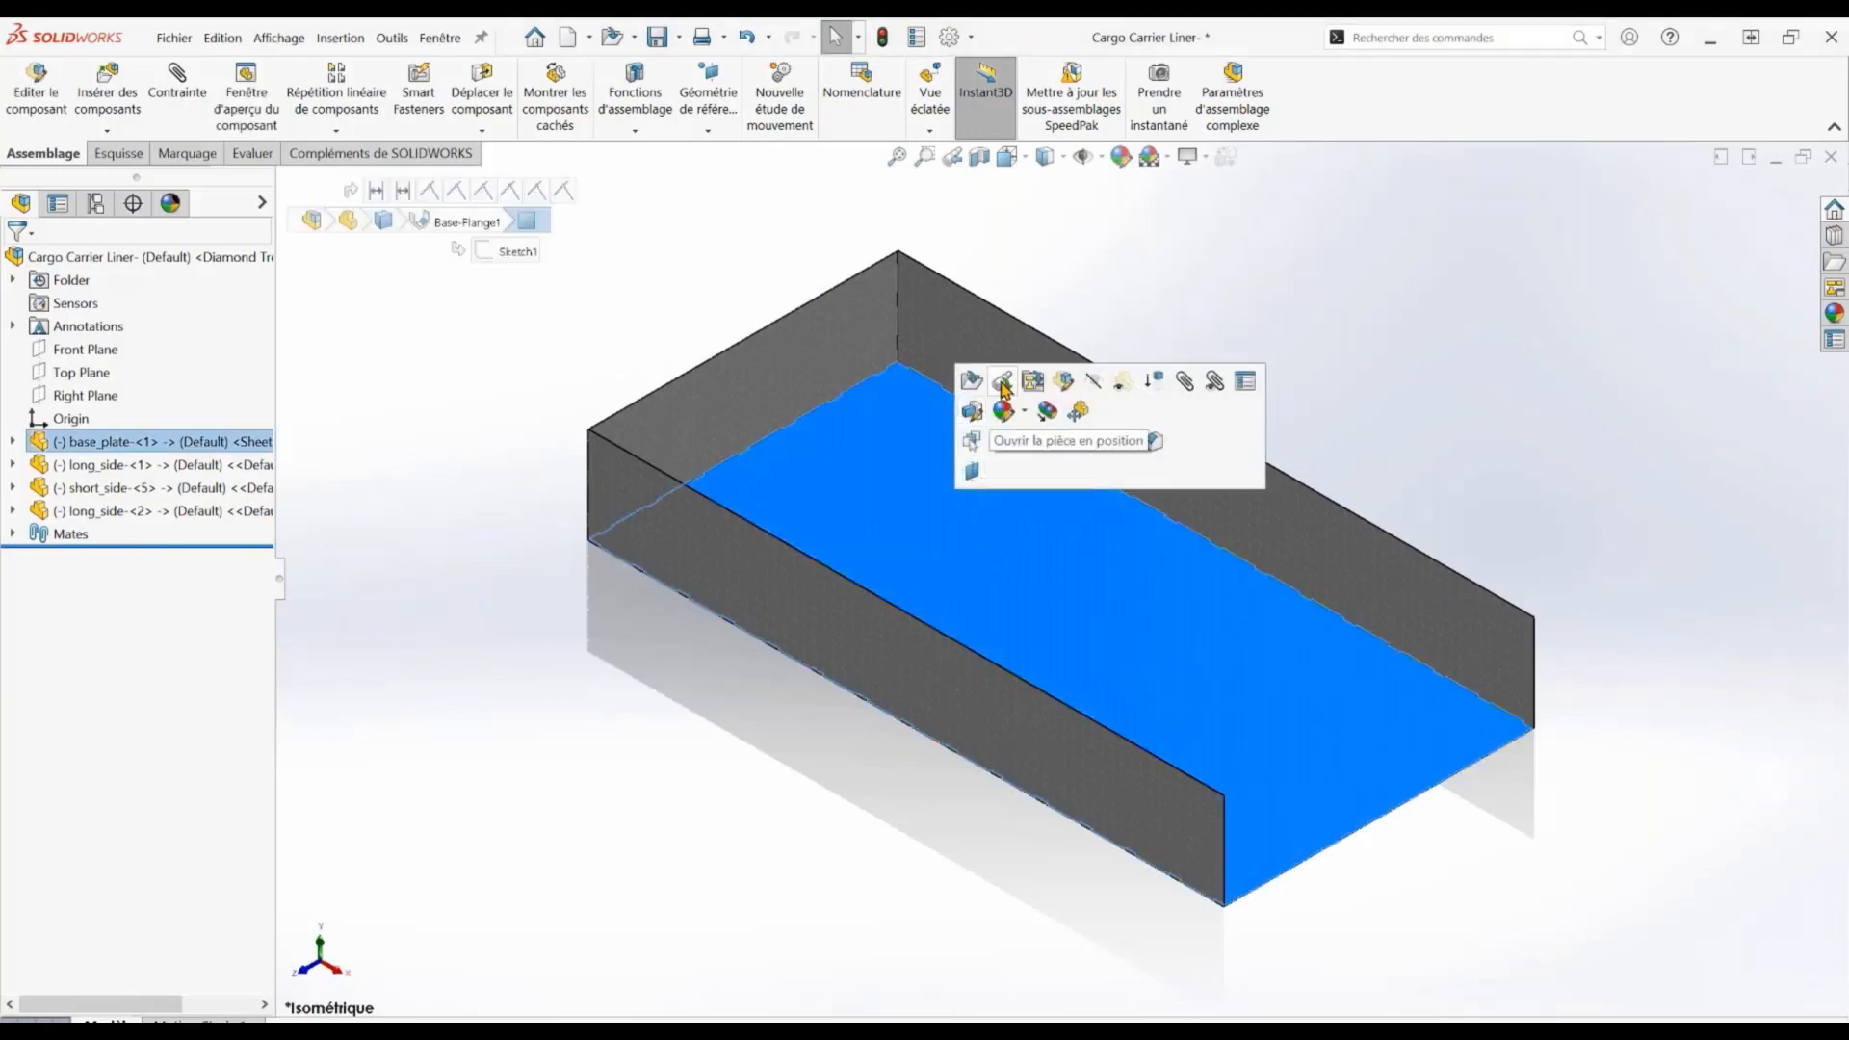
left_click(1002, 395)
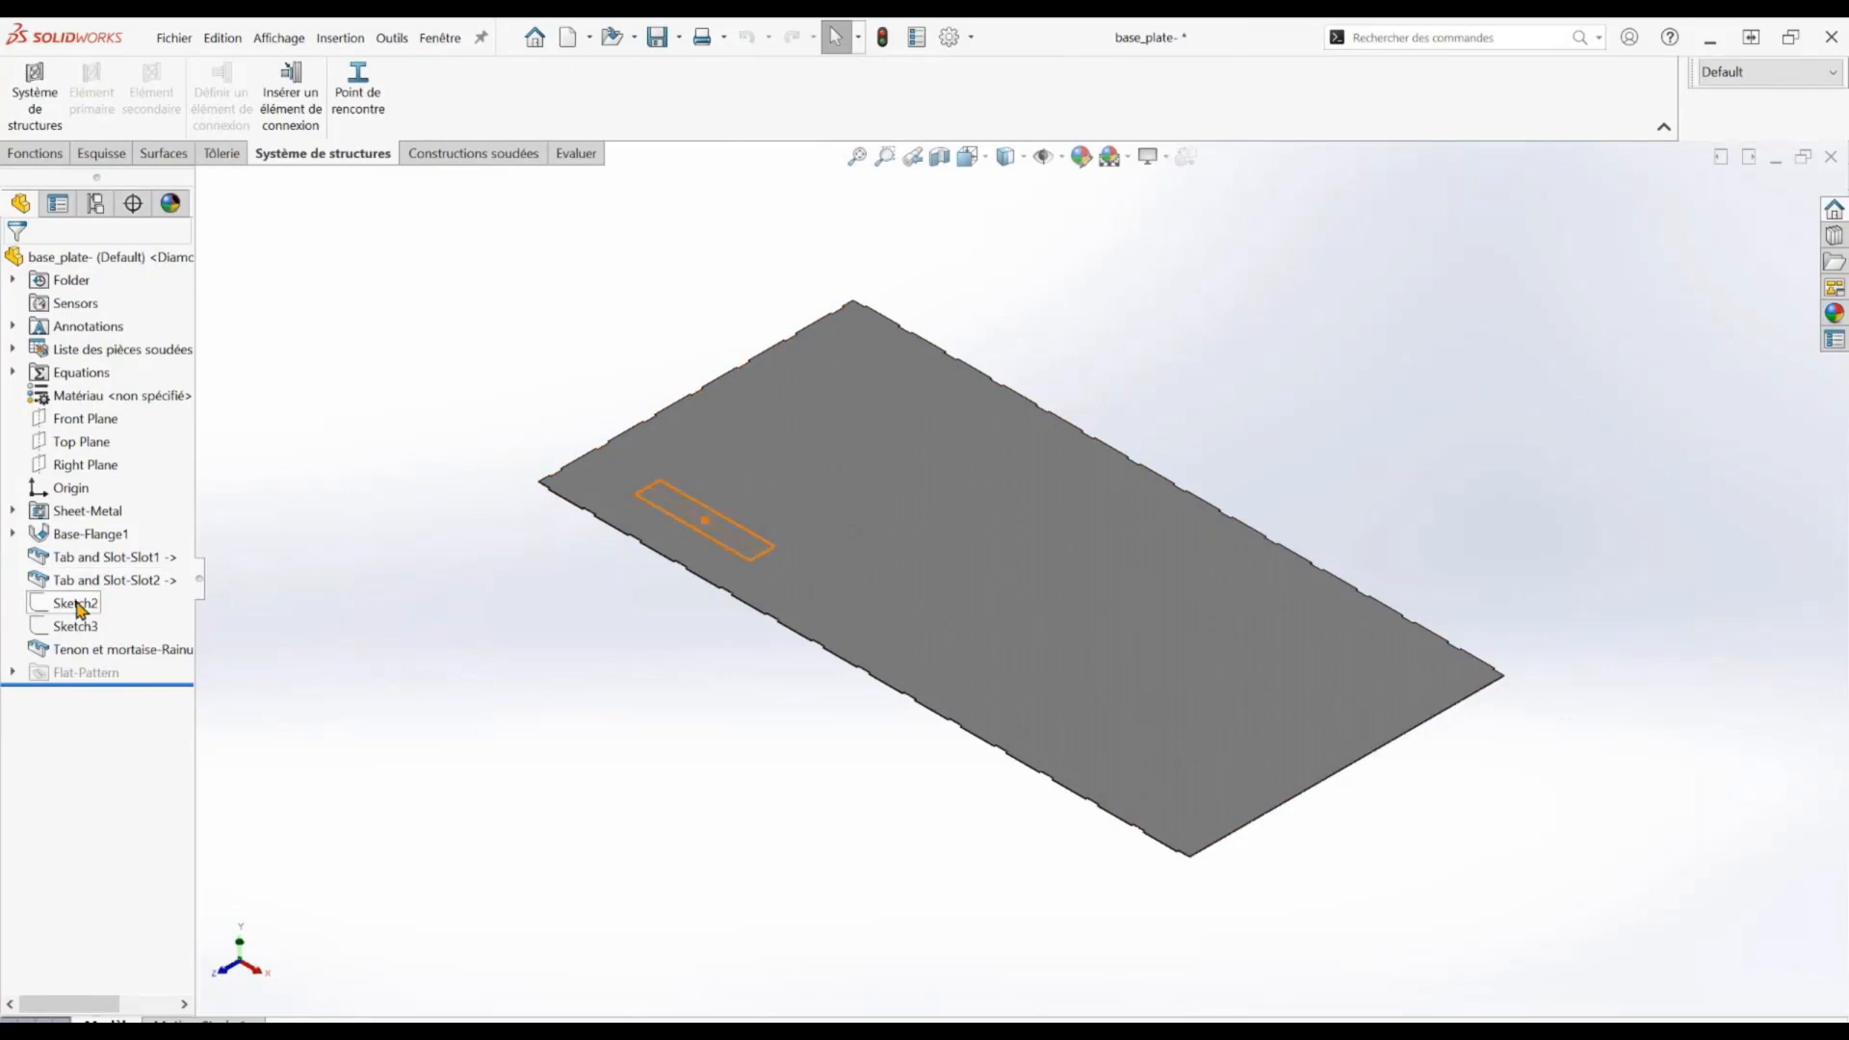
left_click(77, 603)
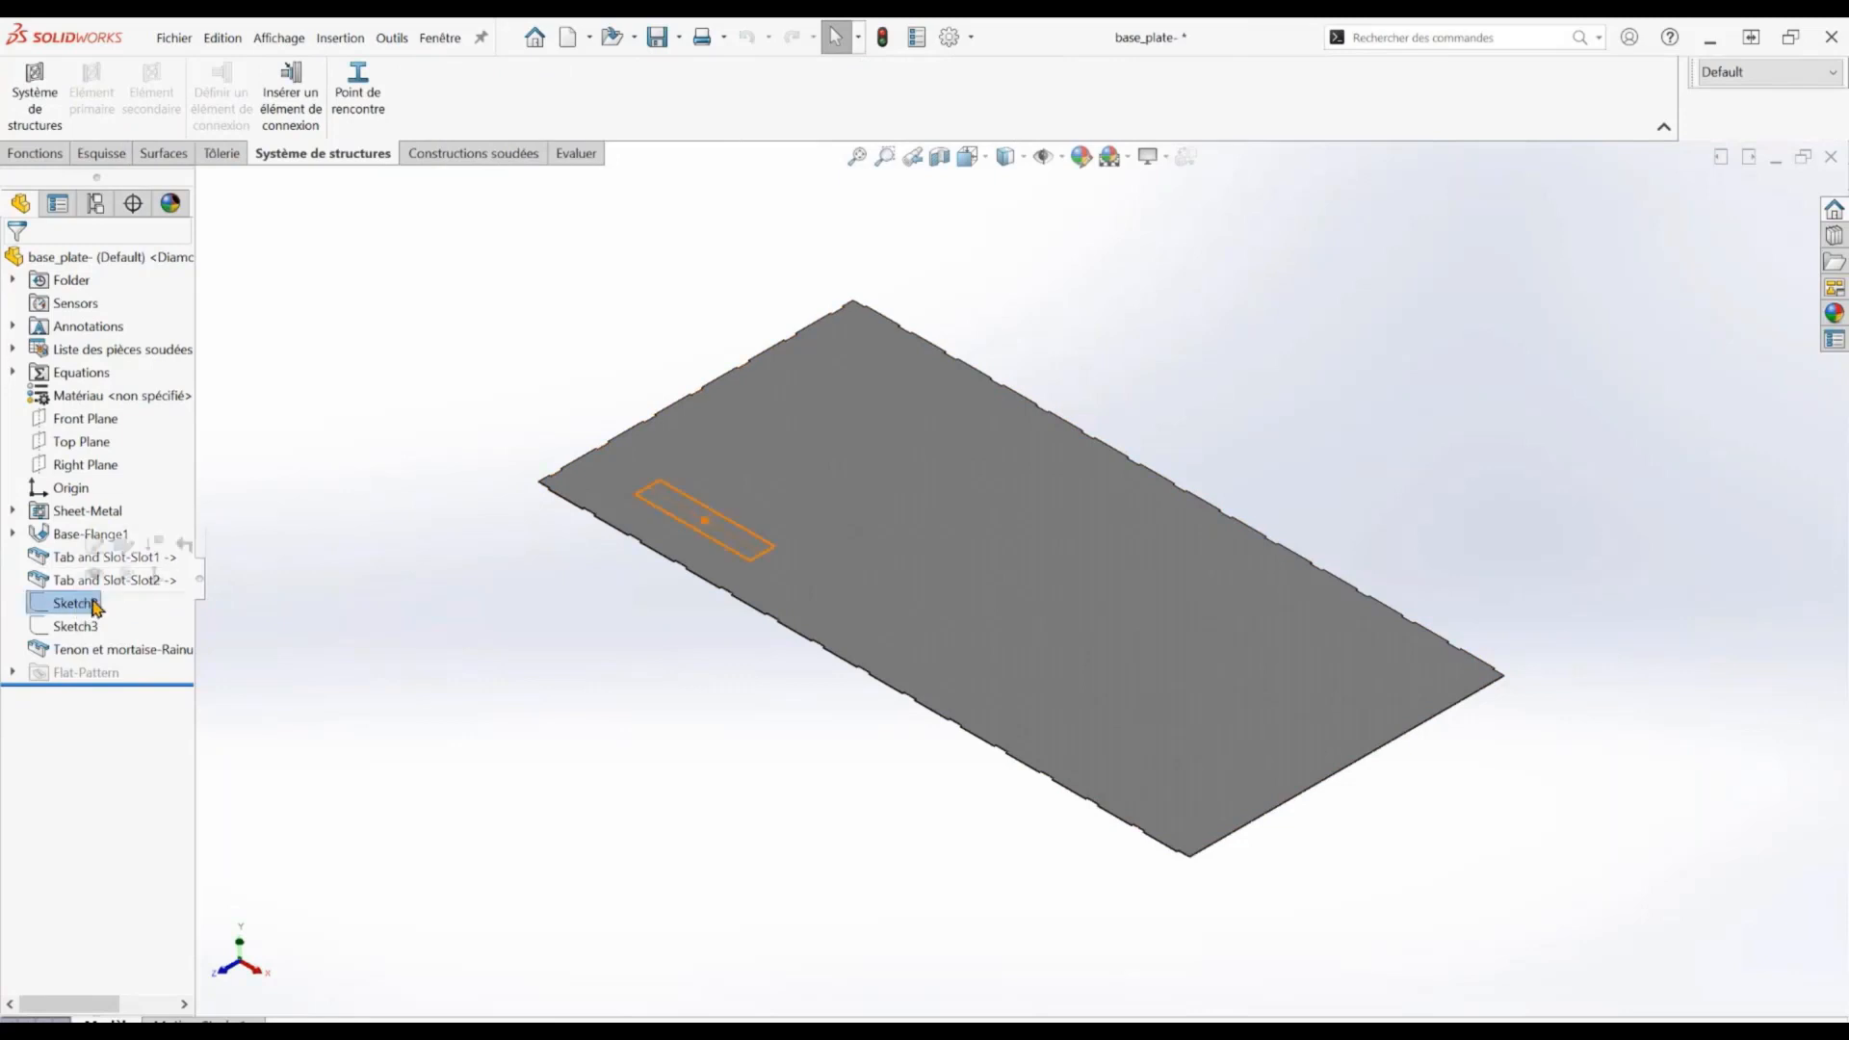
left_click(476, 574)
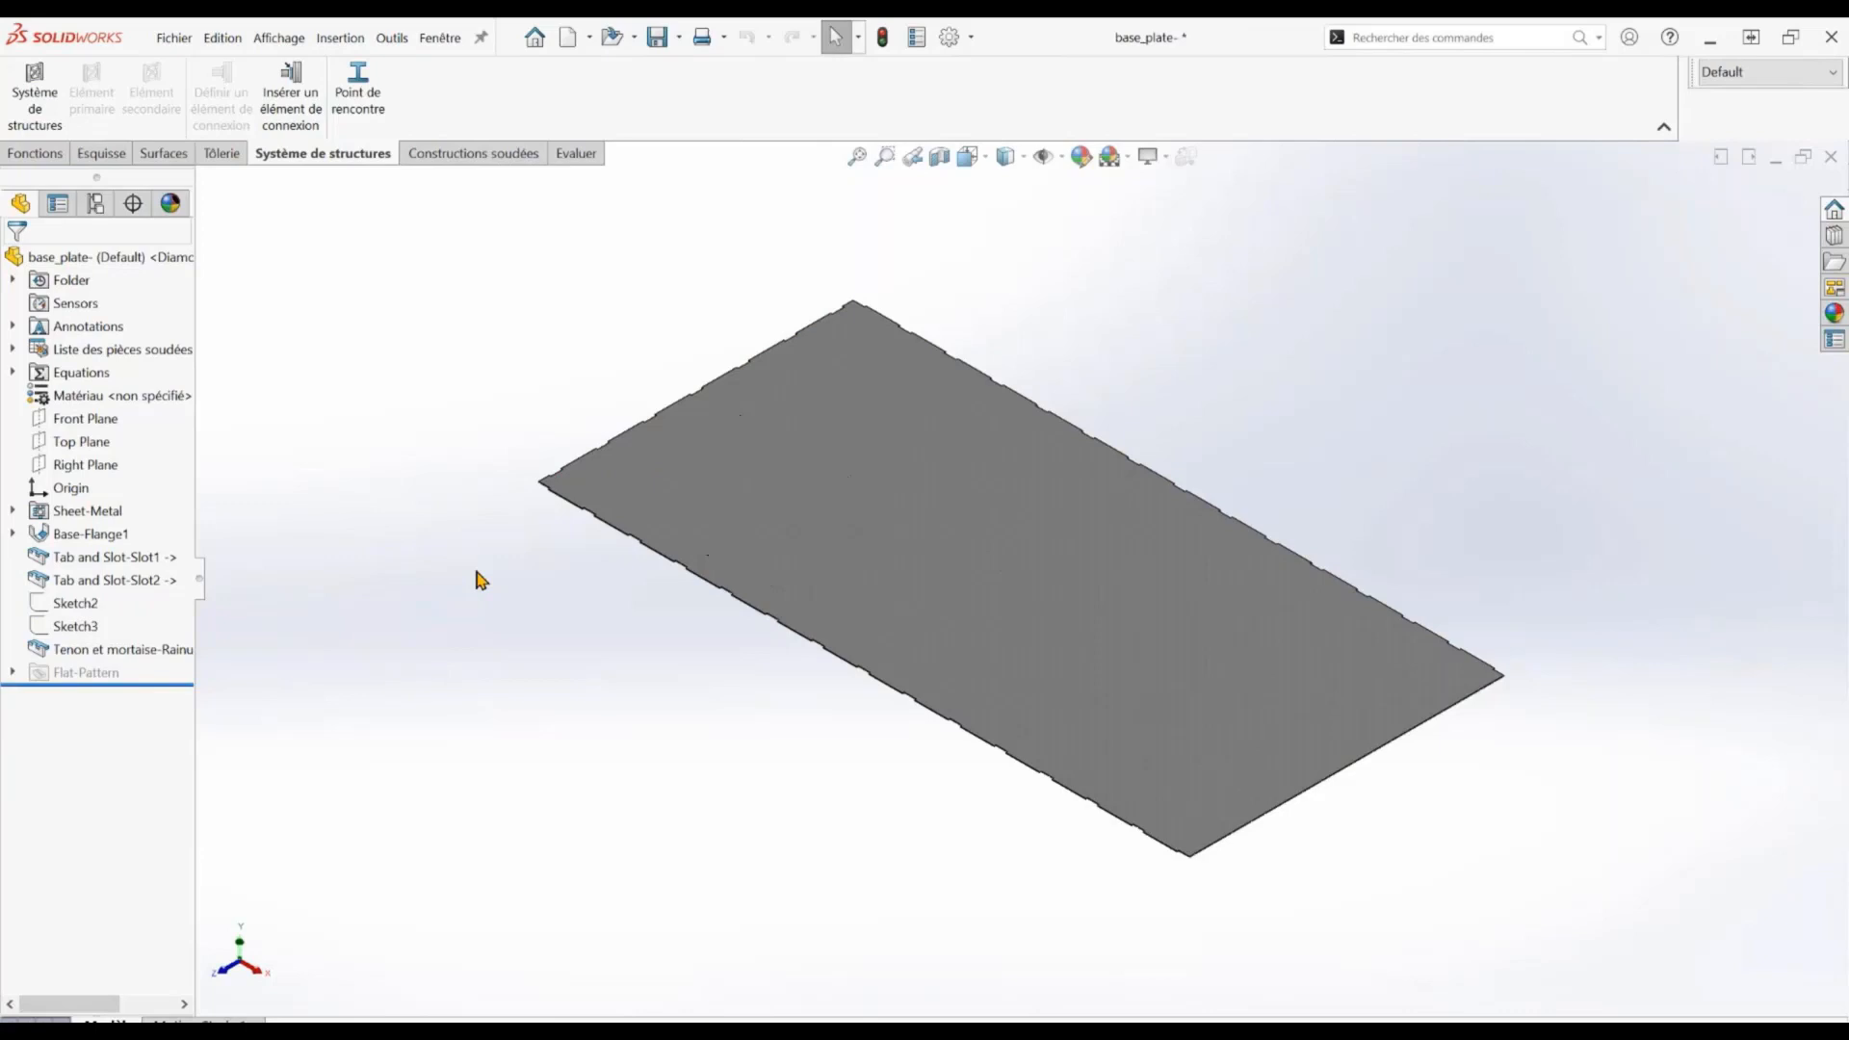
Search the commands for "tamp" and add the Tampon (stamp) command to the sheet-metal commands beside Tenon et mortaise
left_click(222, 154)
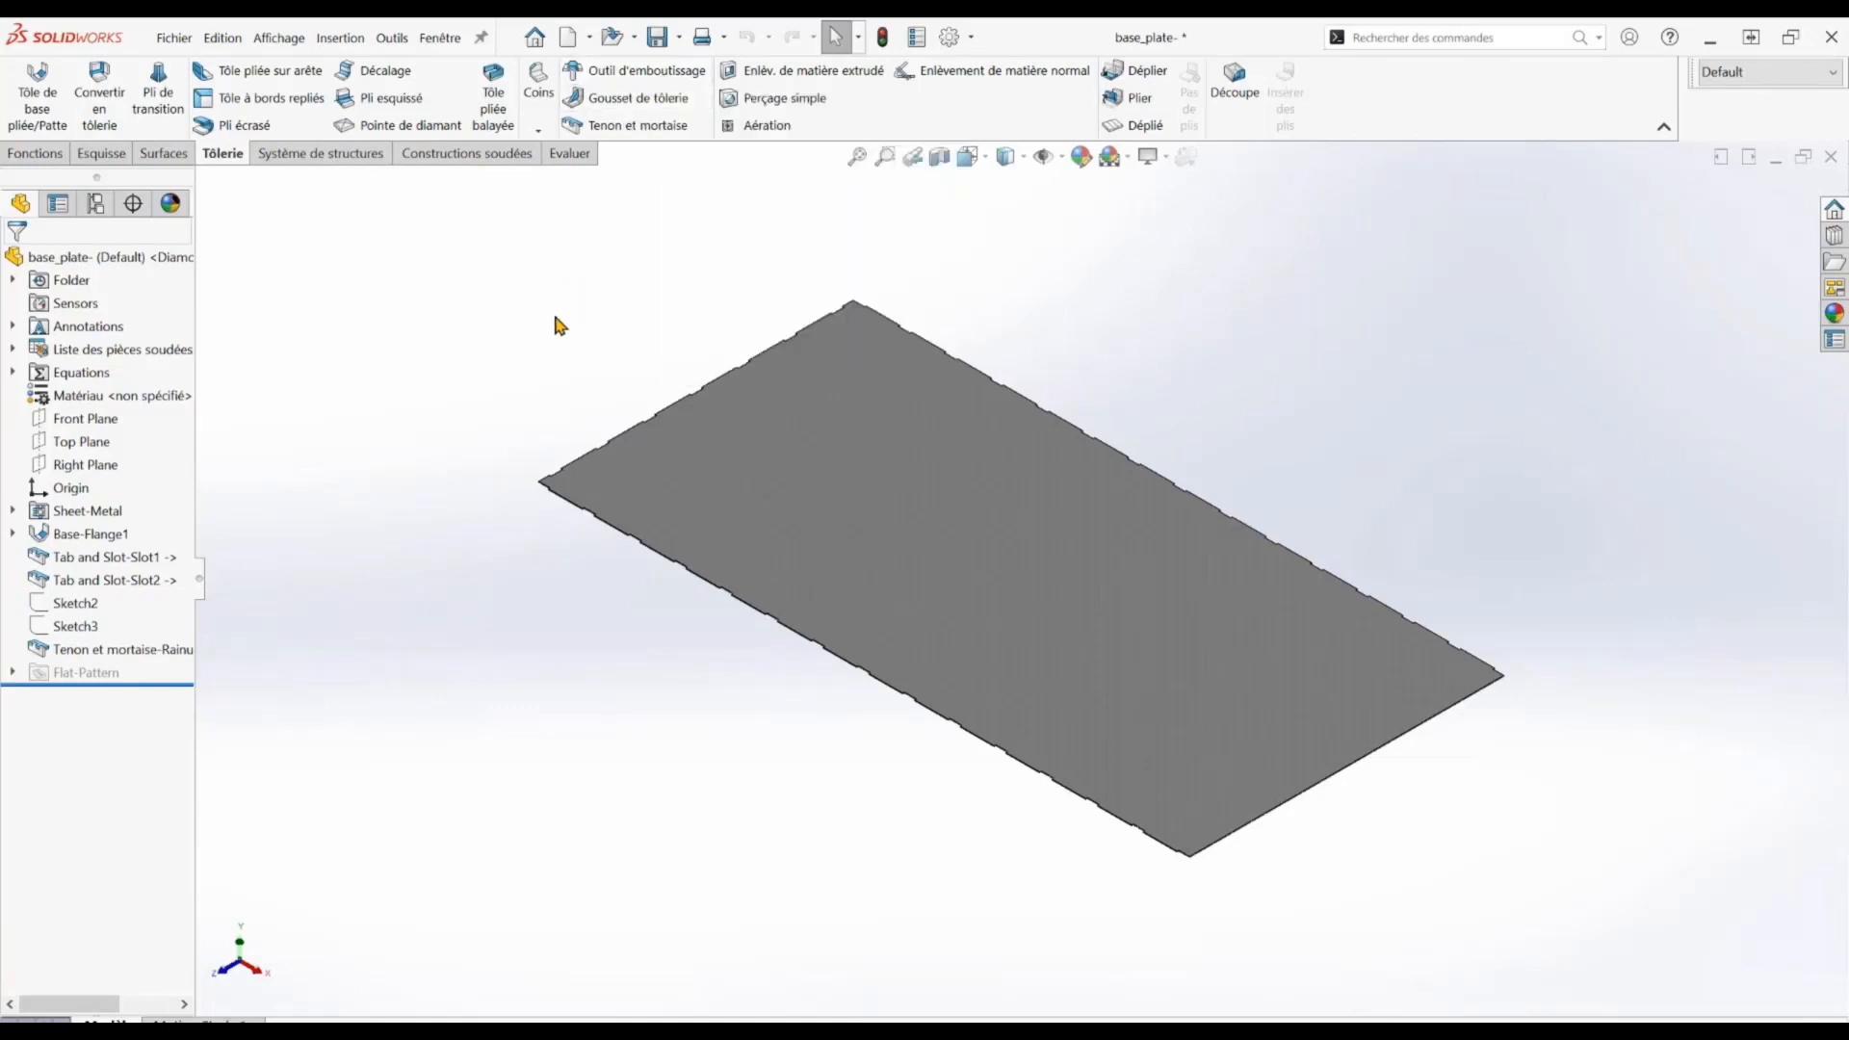
key("s")
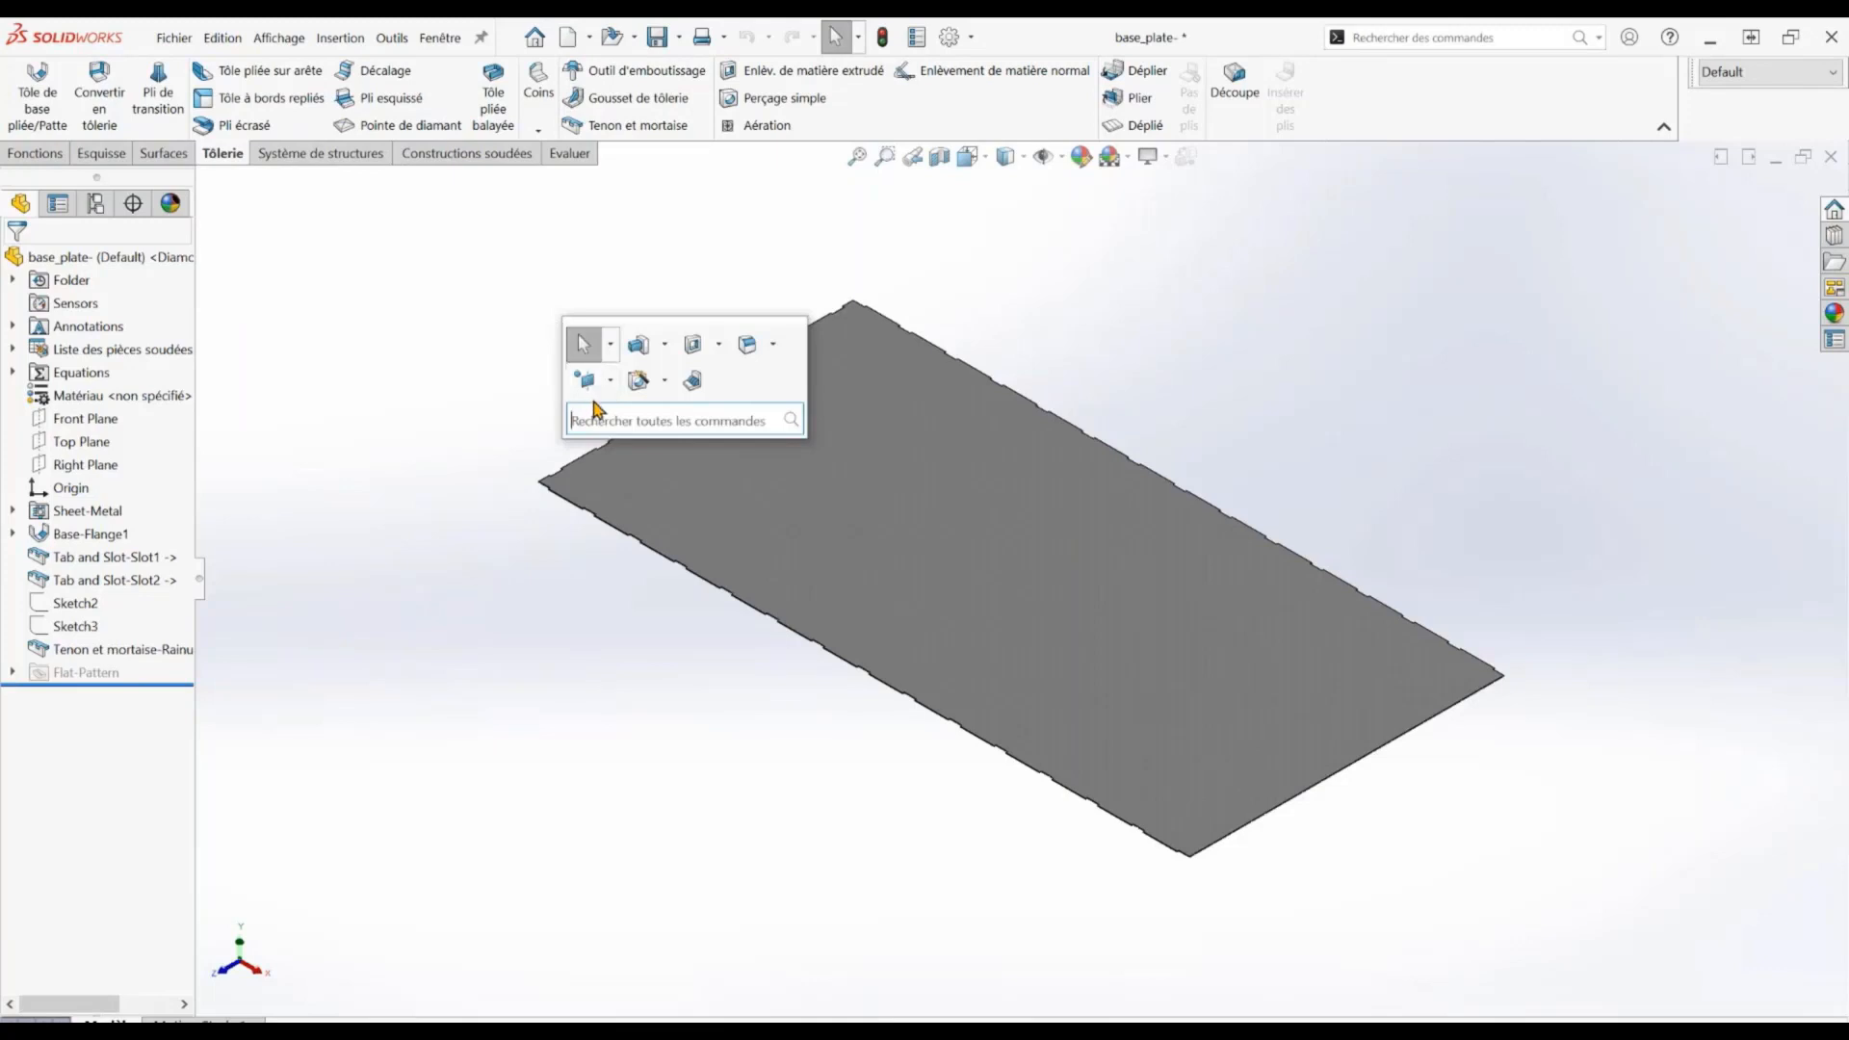
type("tamp")
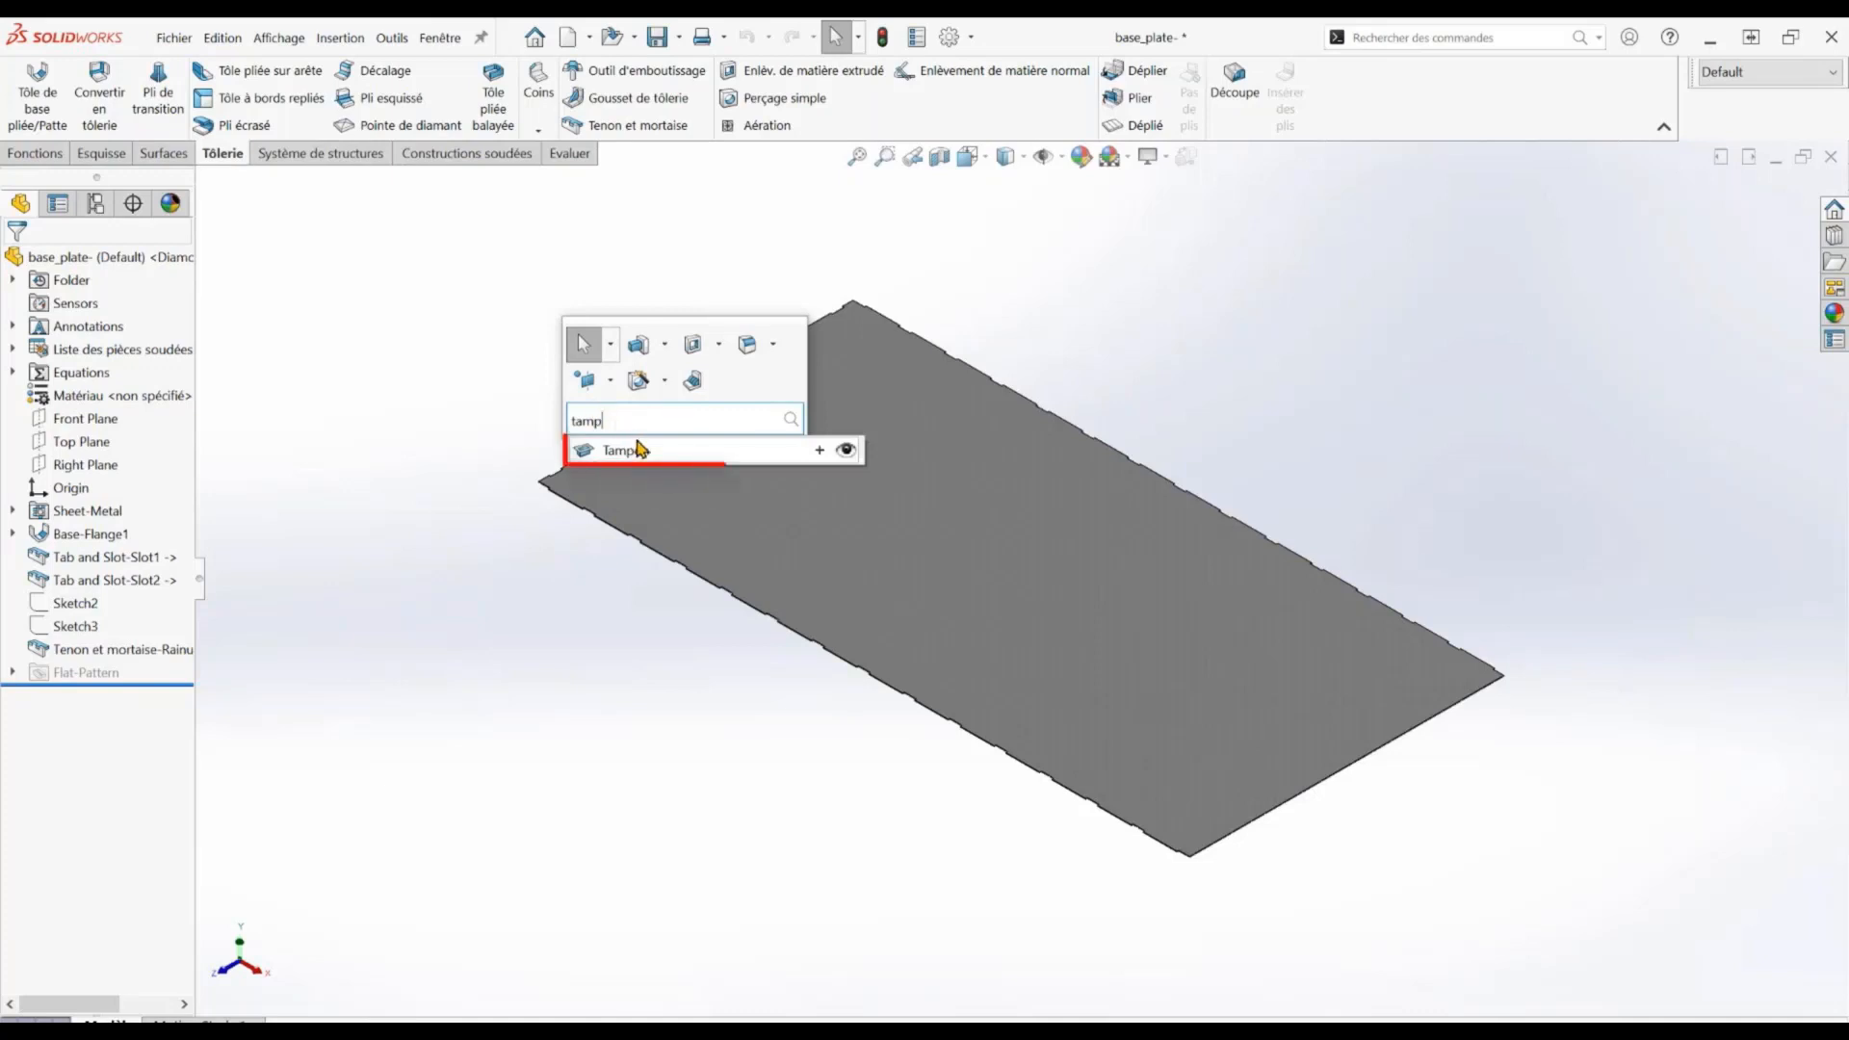
left_click_drag(640, 449, 680, 139)
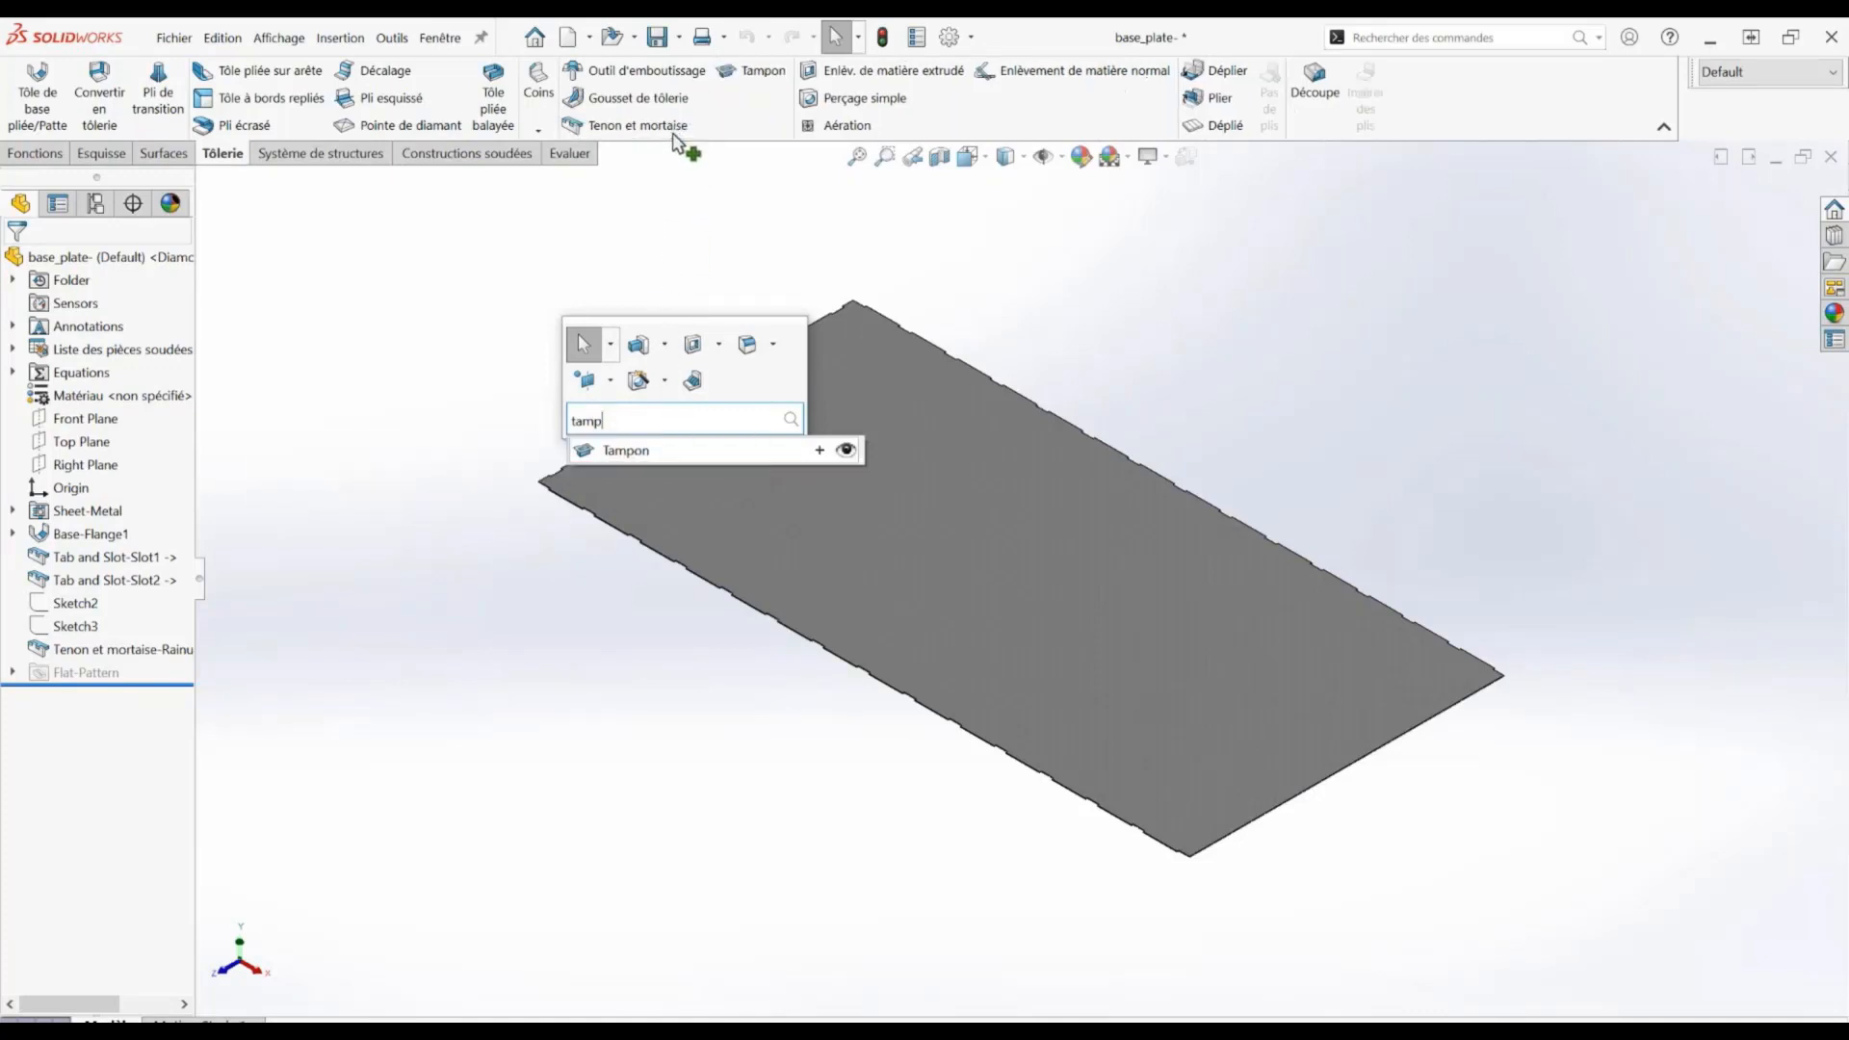
Start a sheet-metal stamp on the base plate from Sketch2 and set its depth to 20 mm
left_click(765, 72)
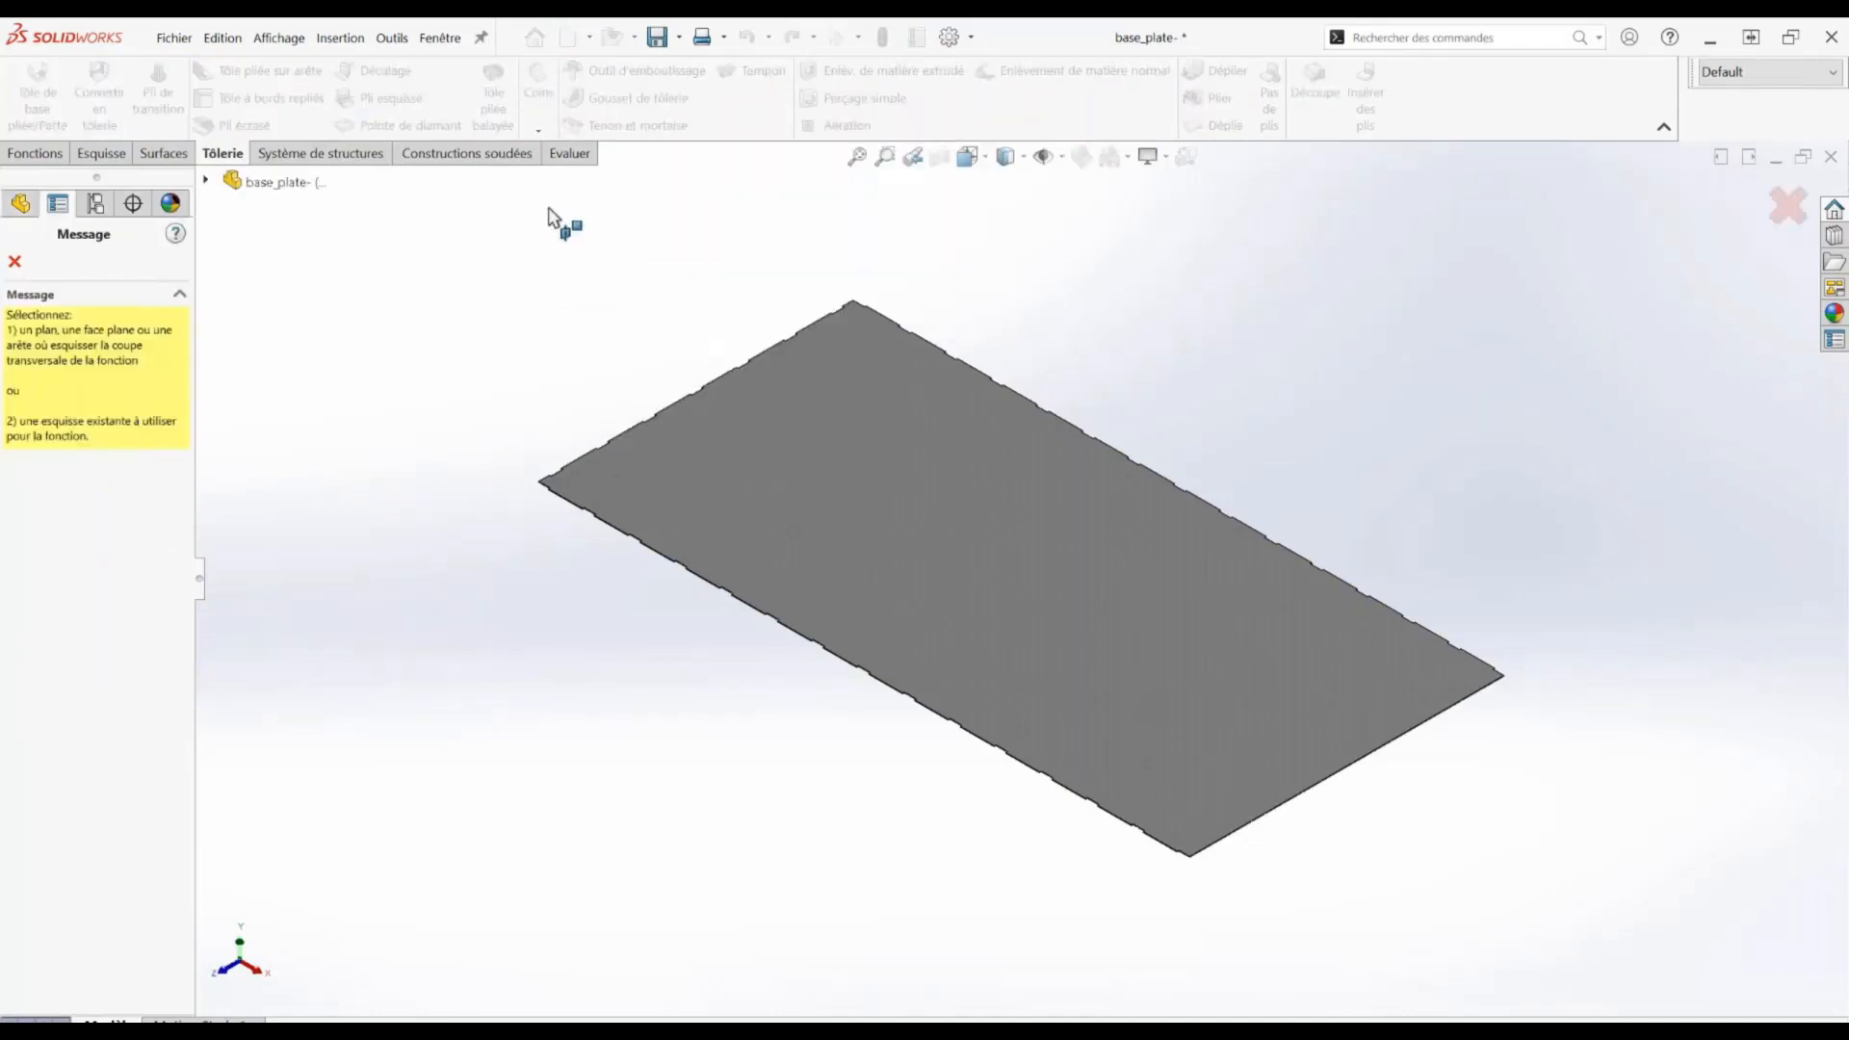
left_click(205, 180)
left_click(291, 527)
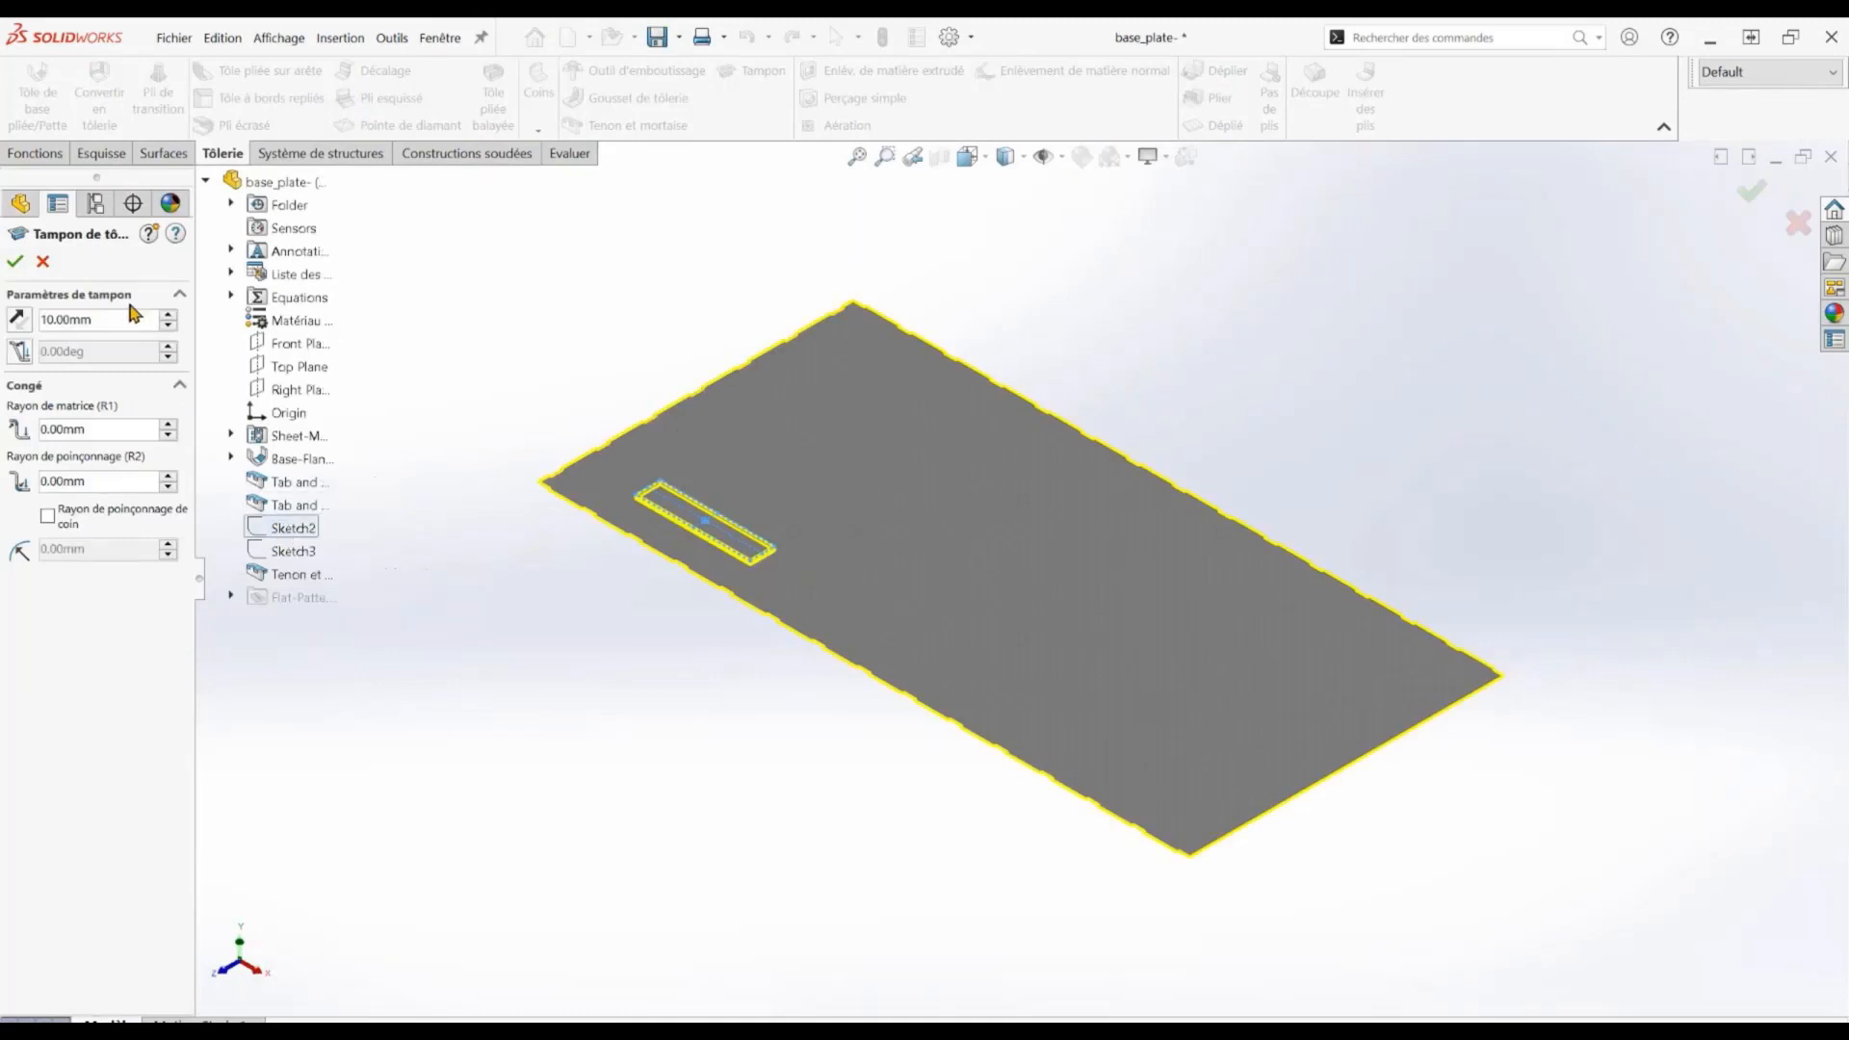
left_click(125, 316)
type("20")
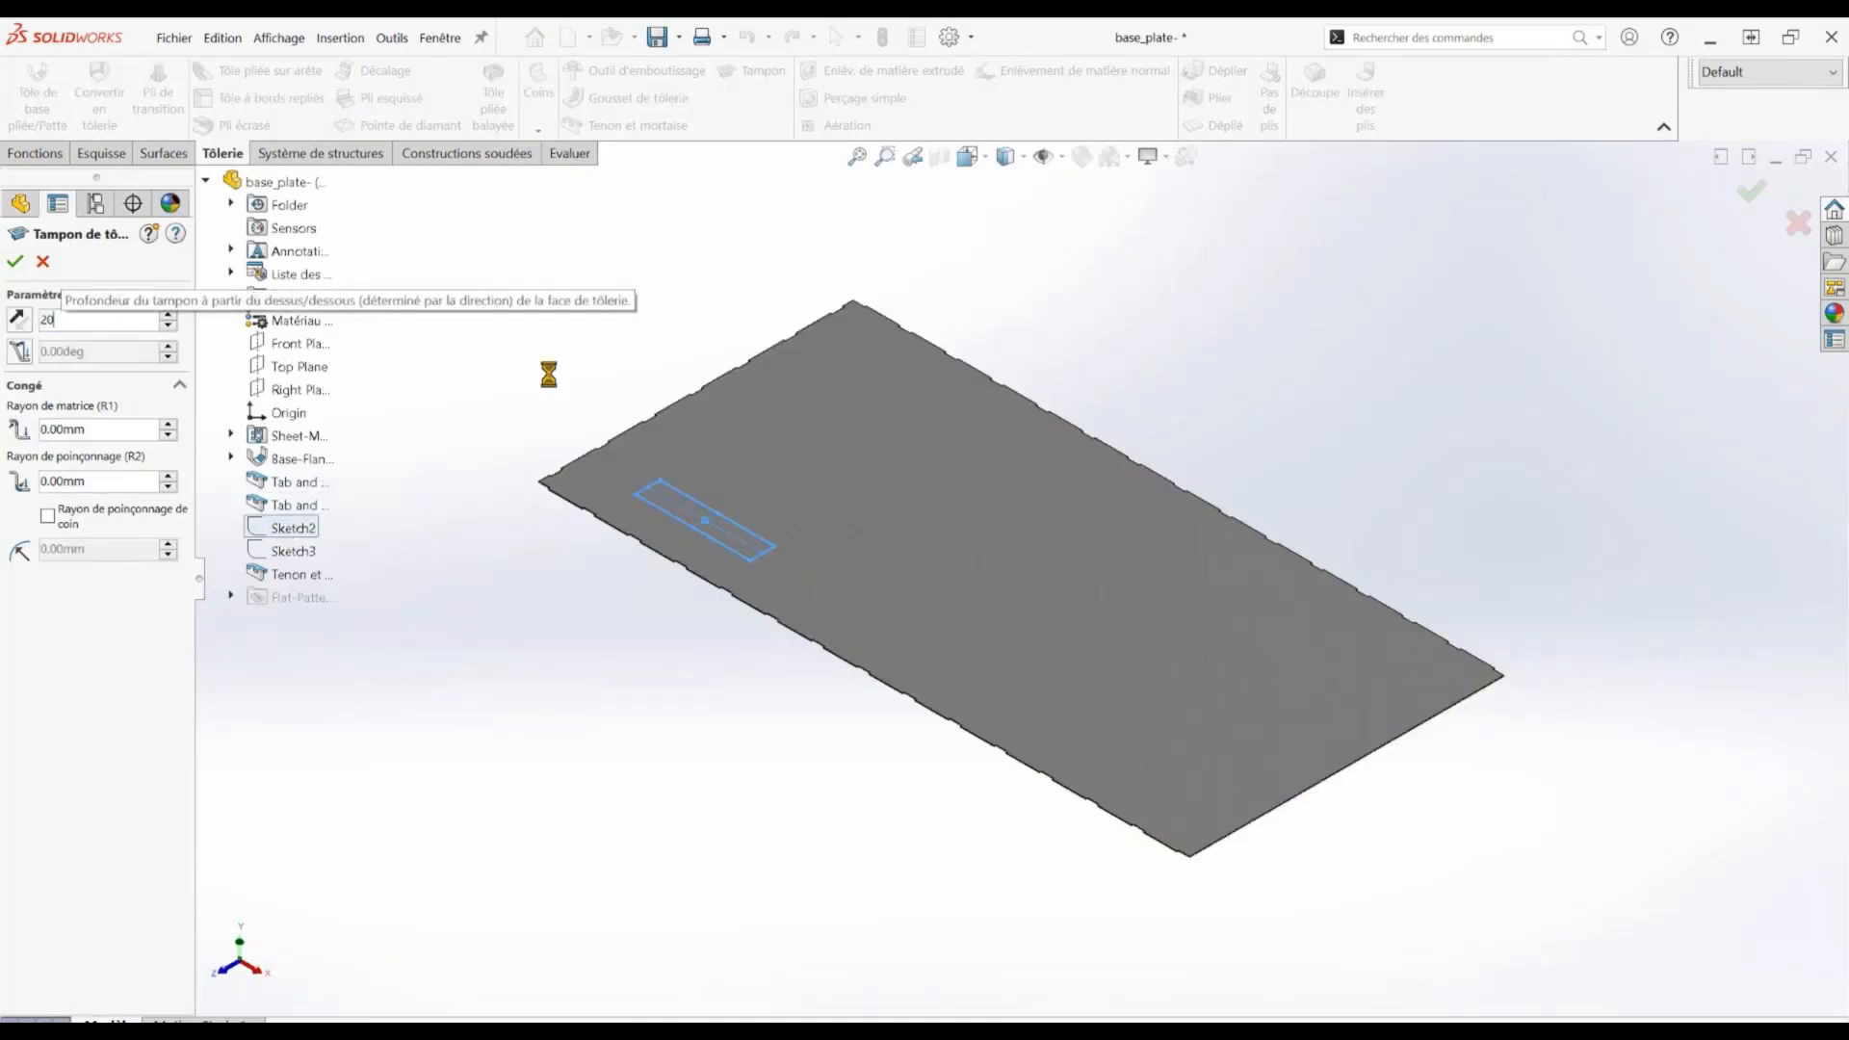
left_click(884, 156)
left_click_drag(587, 451, 833, 661)
key("Escape")
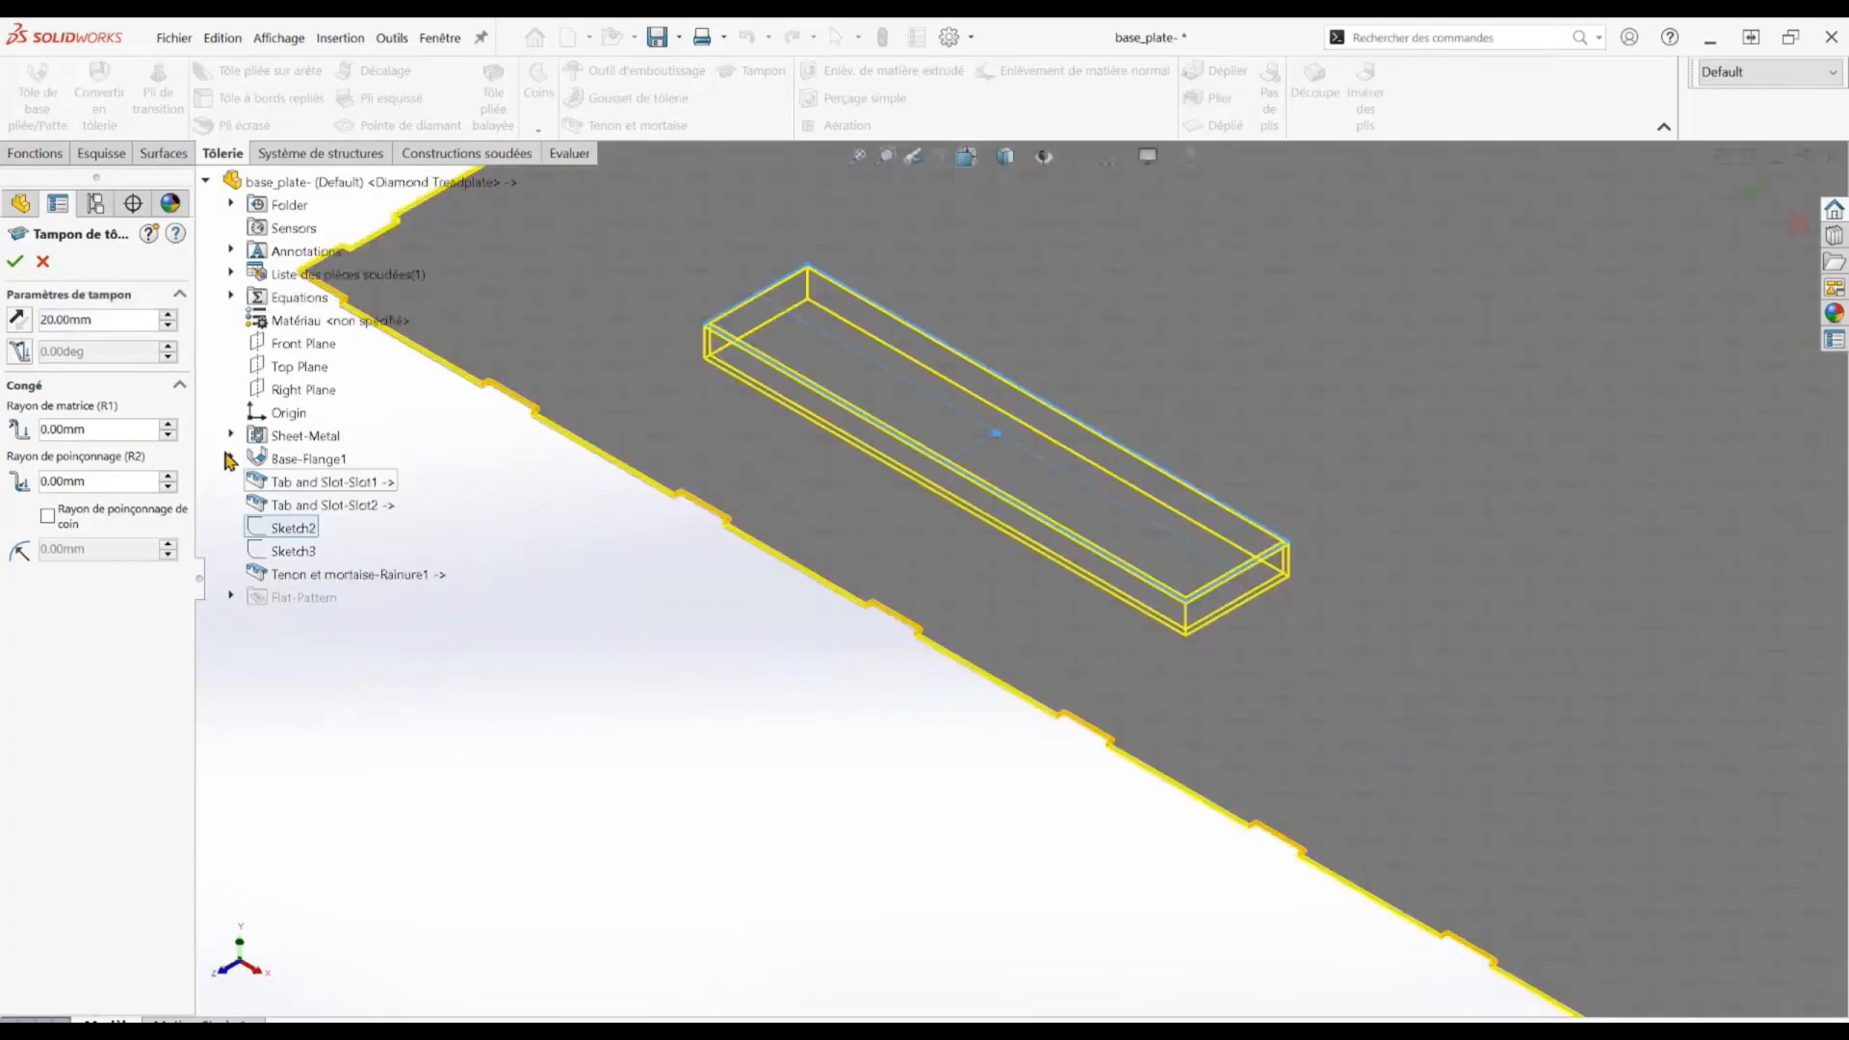
Give the stamp a 5° draft, 10 mm die radius, 20 mm punch radius and 15 mm corner punch radius, and create it
left_click(20, 352)
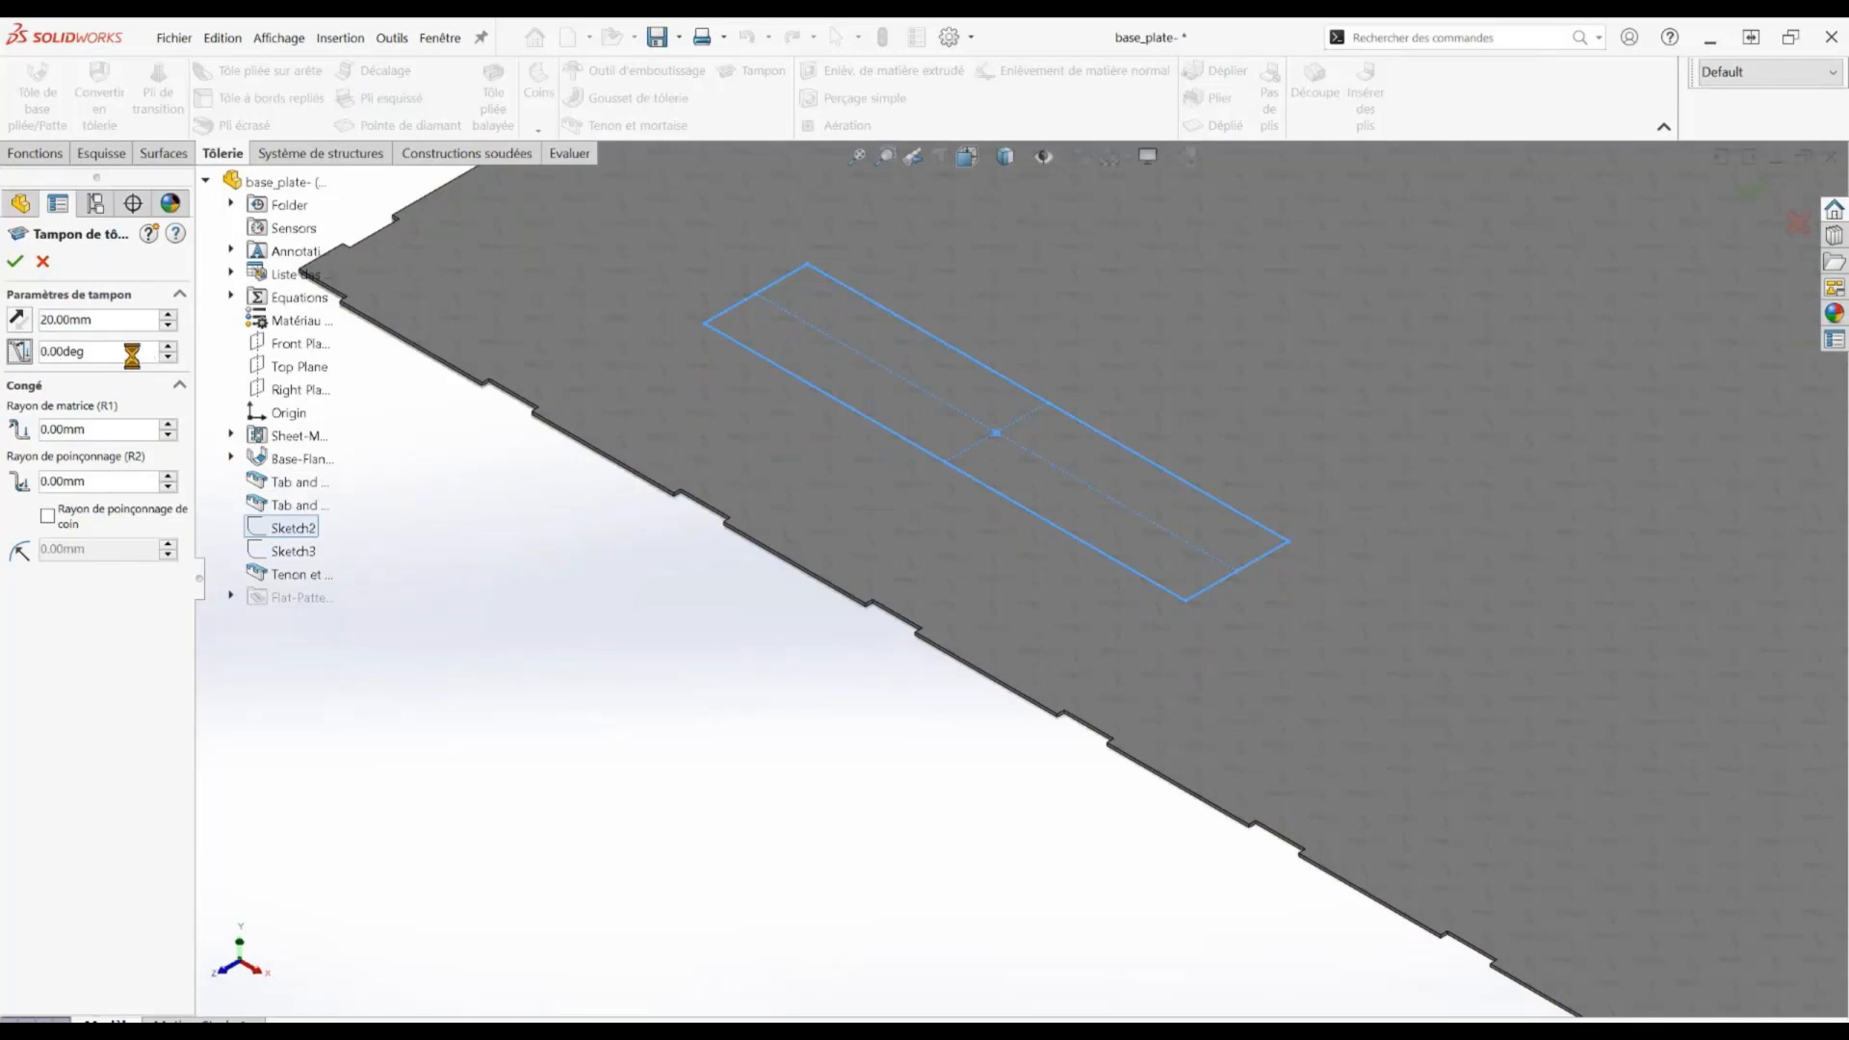
type("5")
key("Tab")
type("10")
key("Tab")
type("20")
key("Tab")
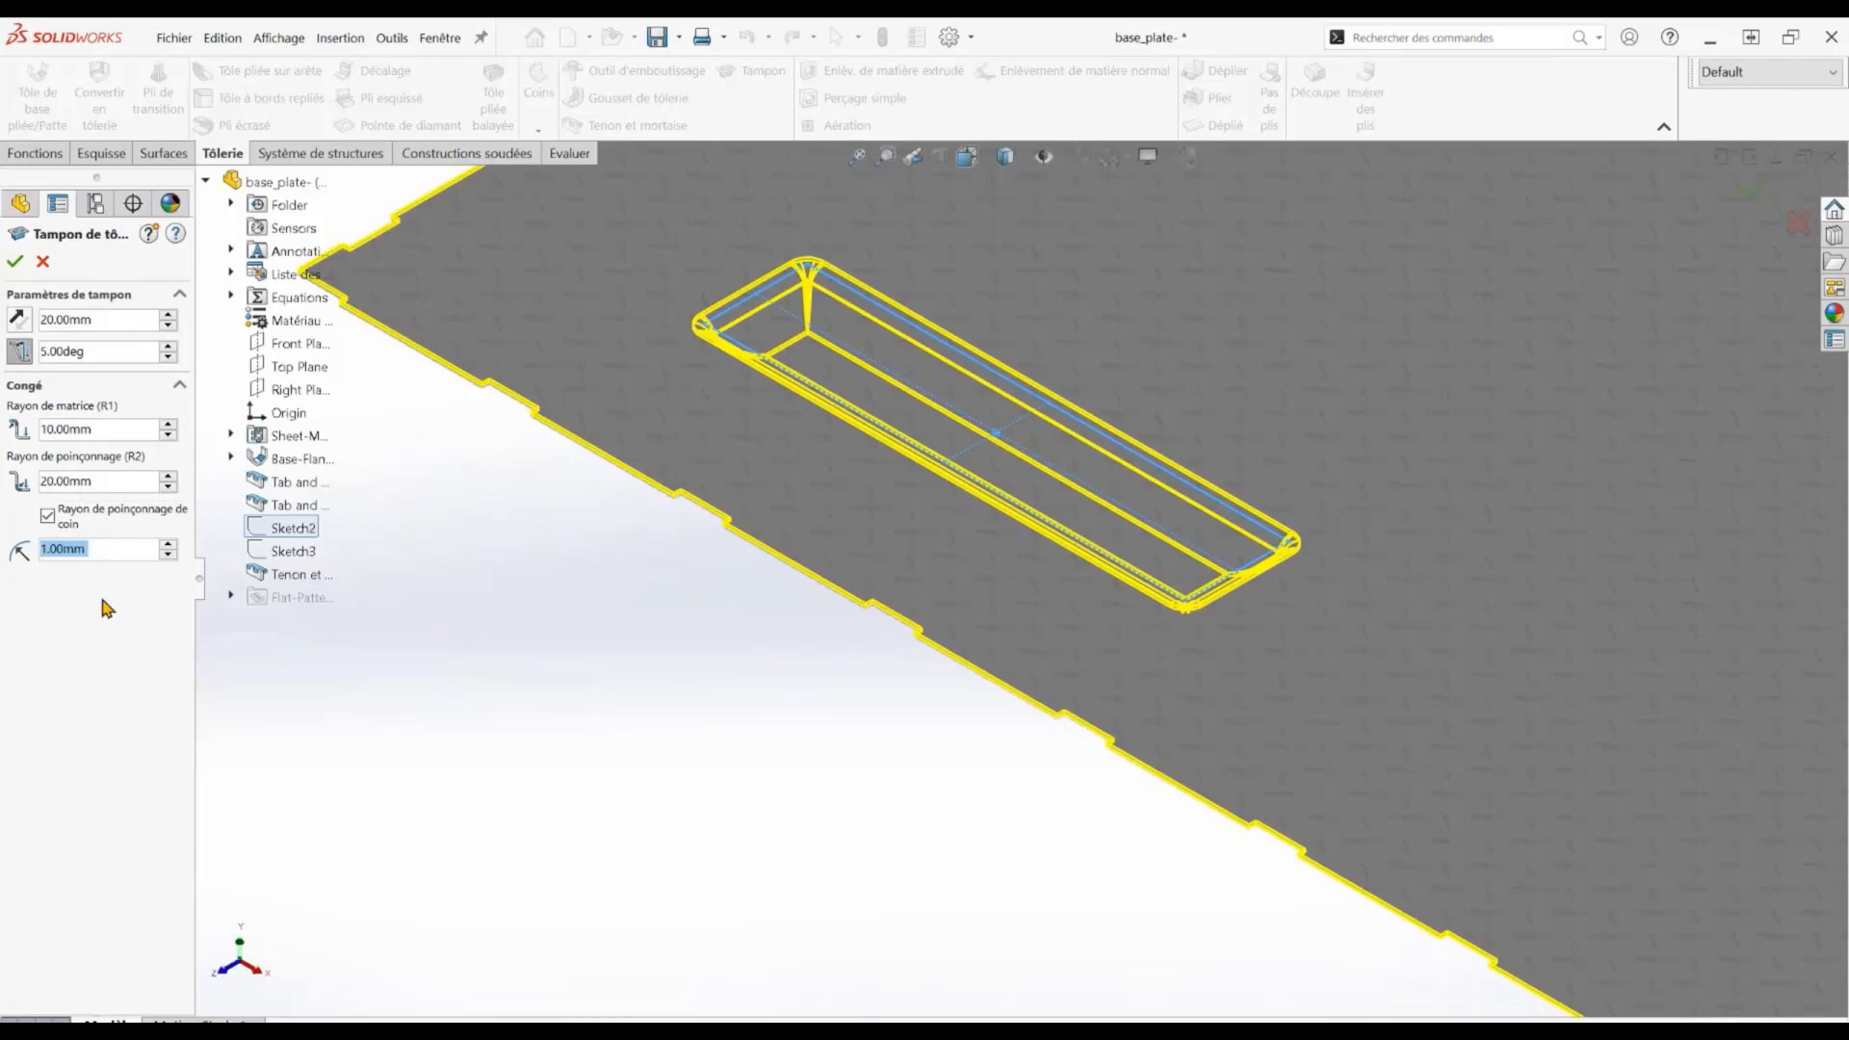
type("15")
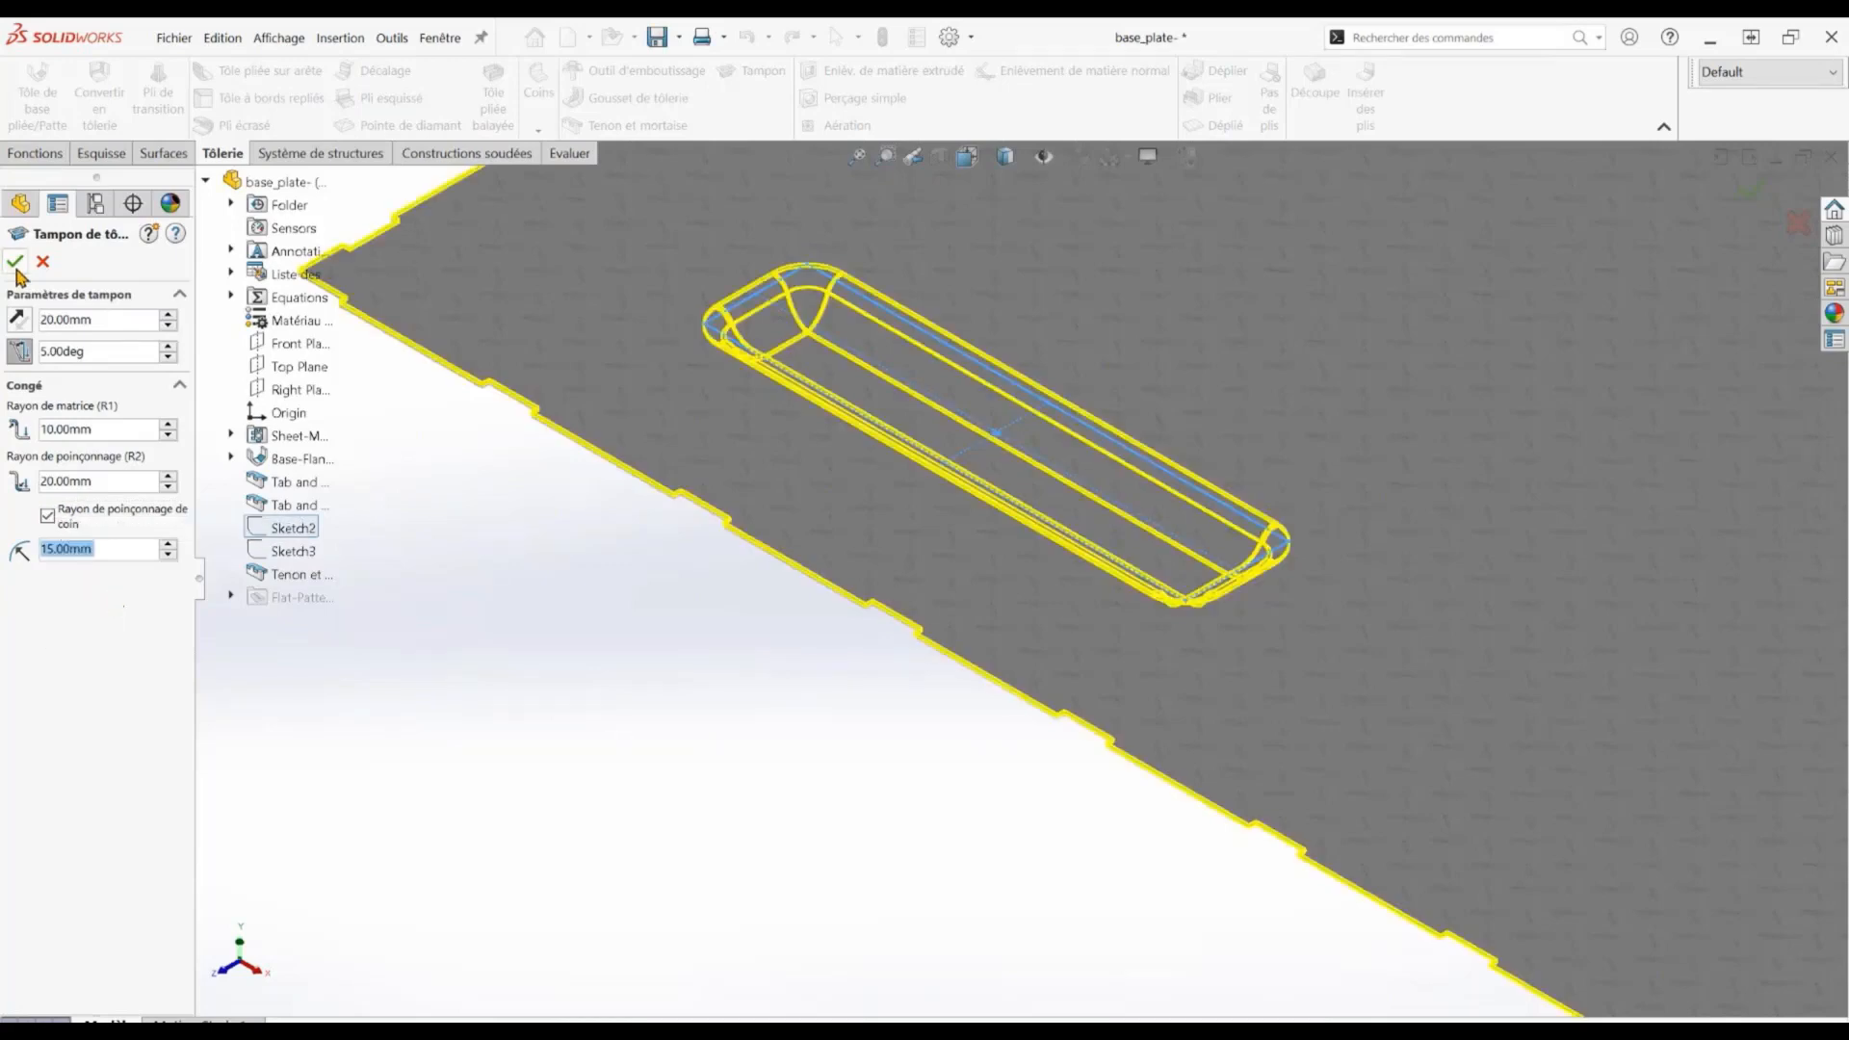
left_click(15, 261)
left_click(712, 534)
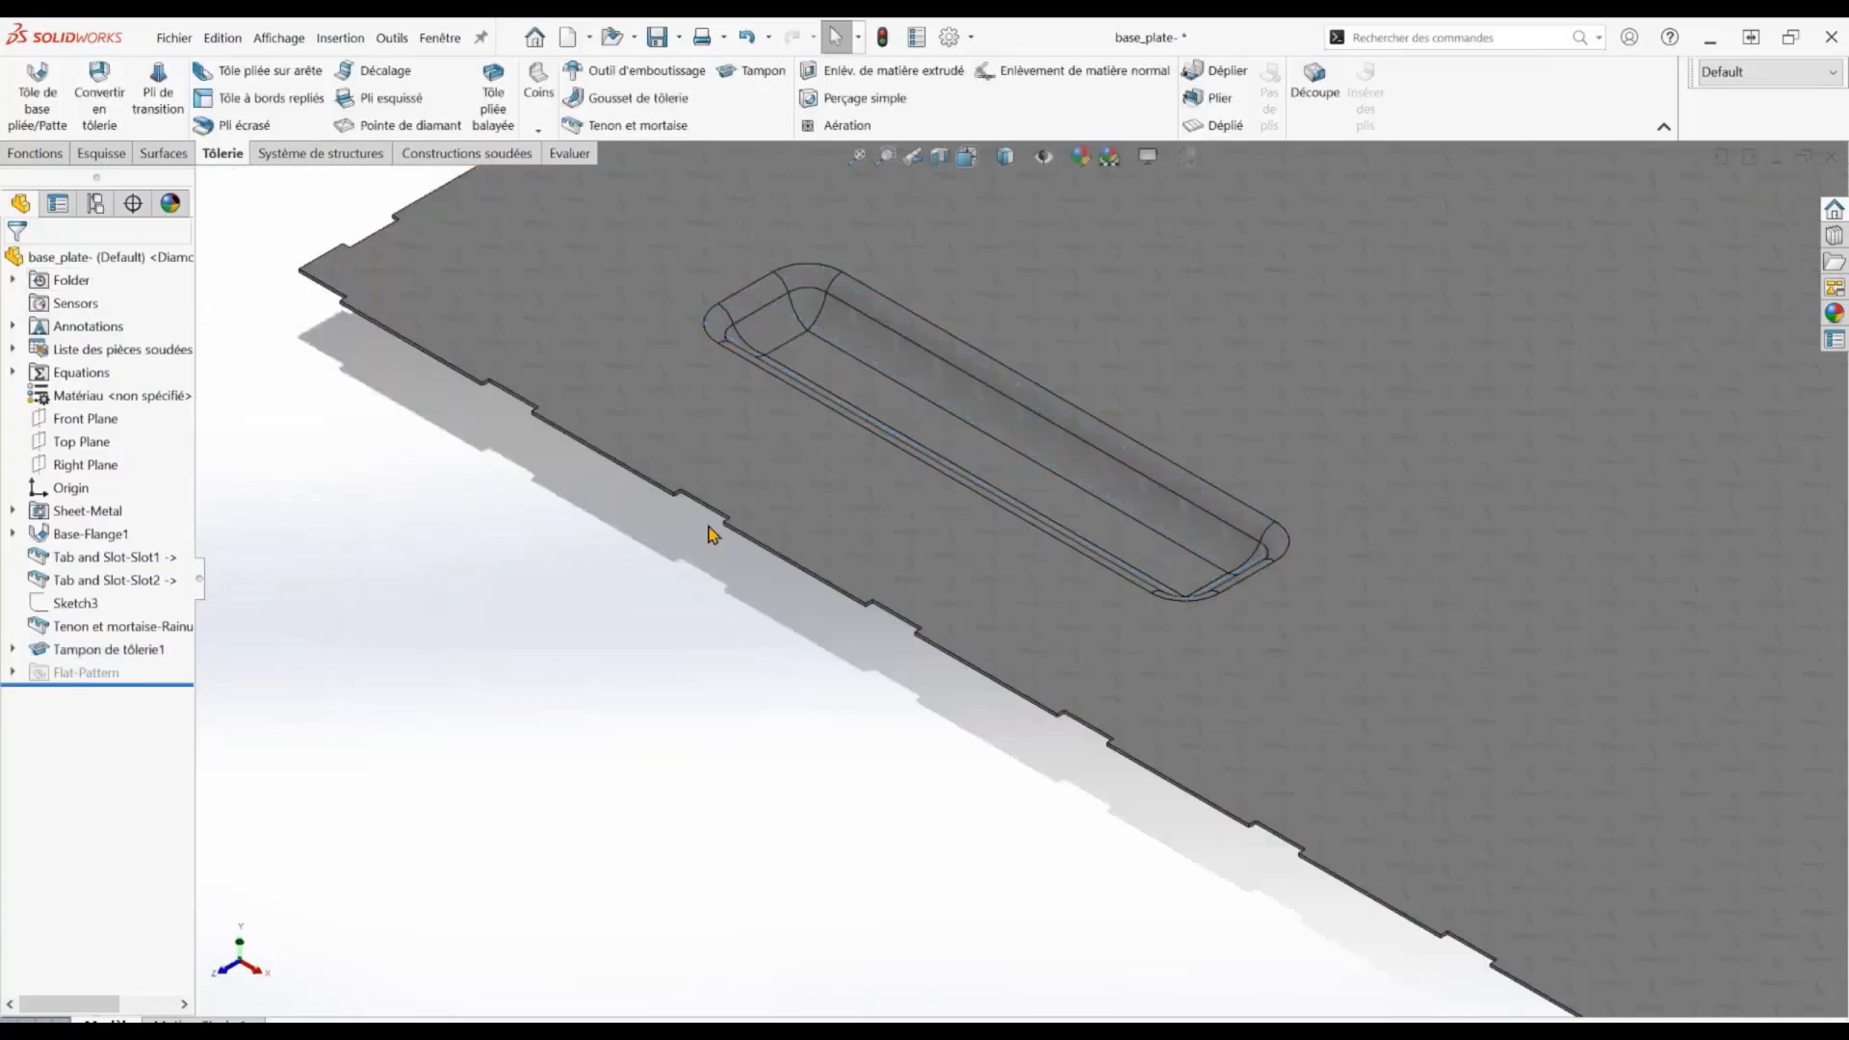
Repeat the stamp across the base plate with a sketch-driven pattern based on Sketch3
key("f")
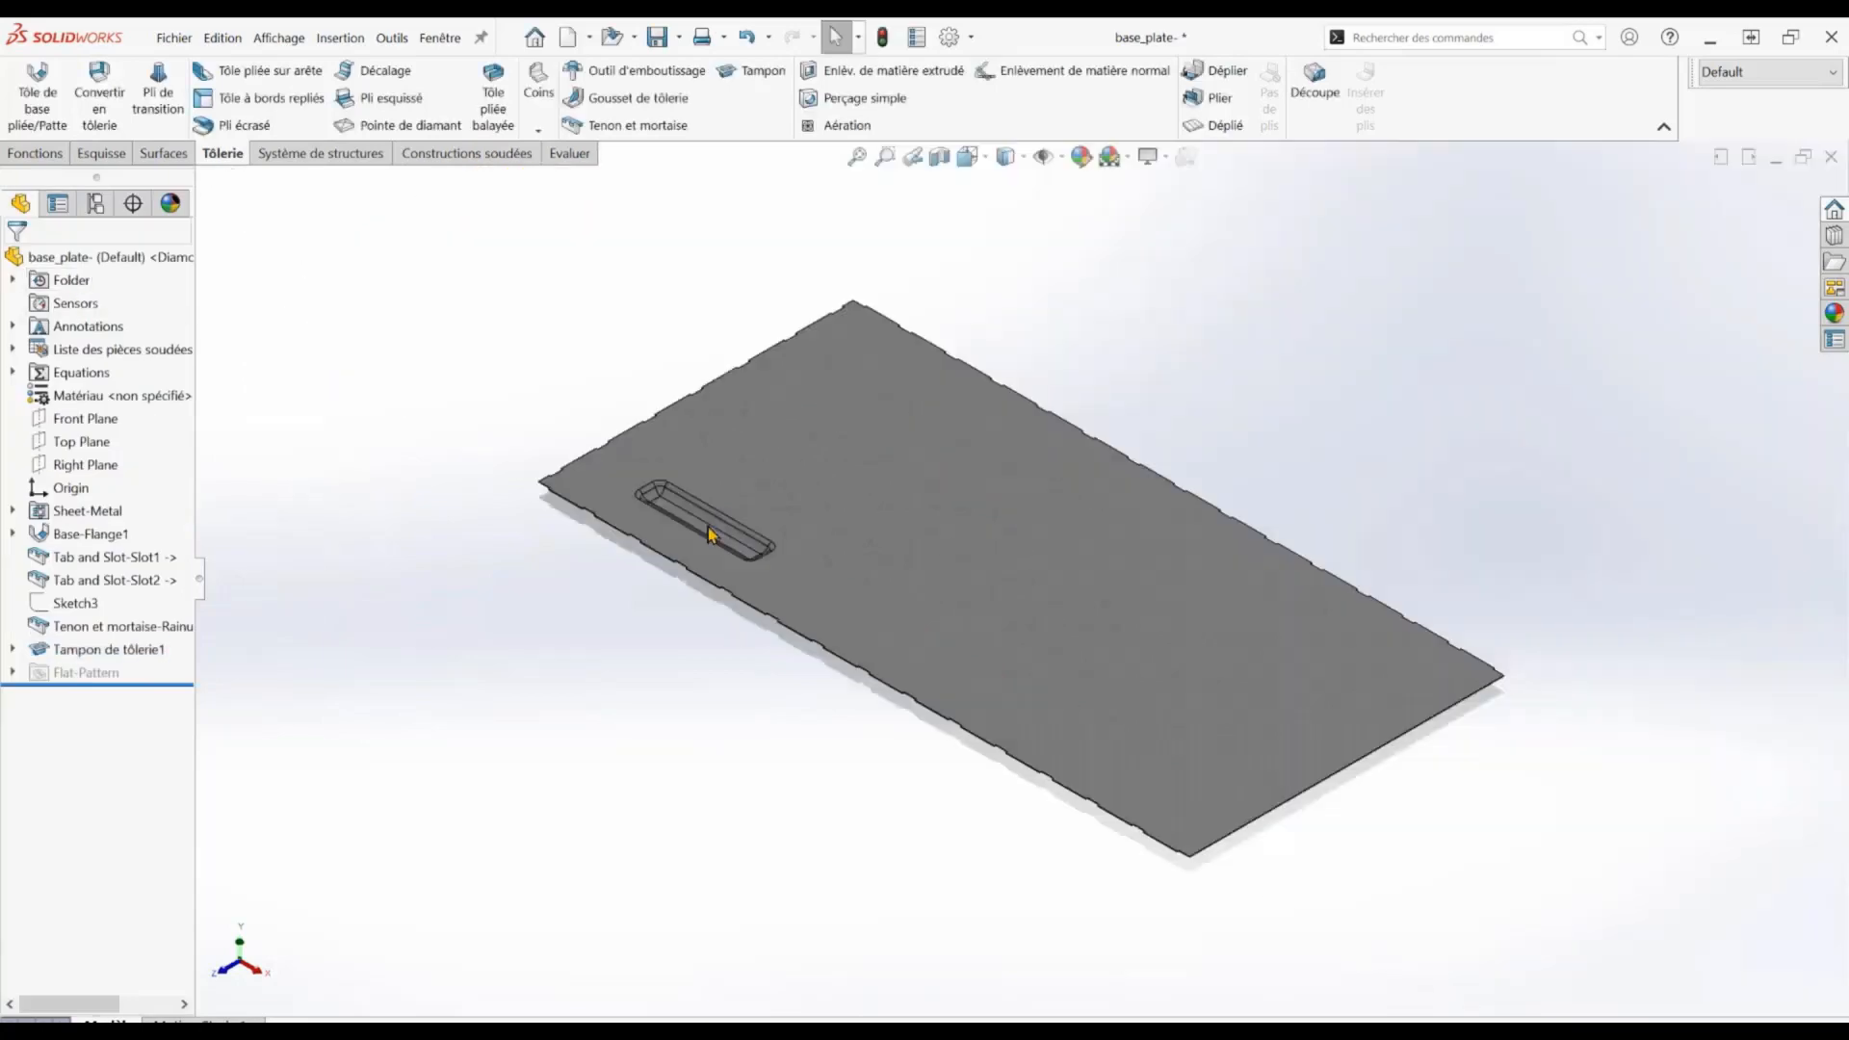
left_click(77, 603)
type("s")
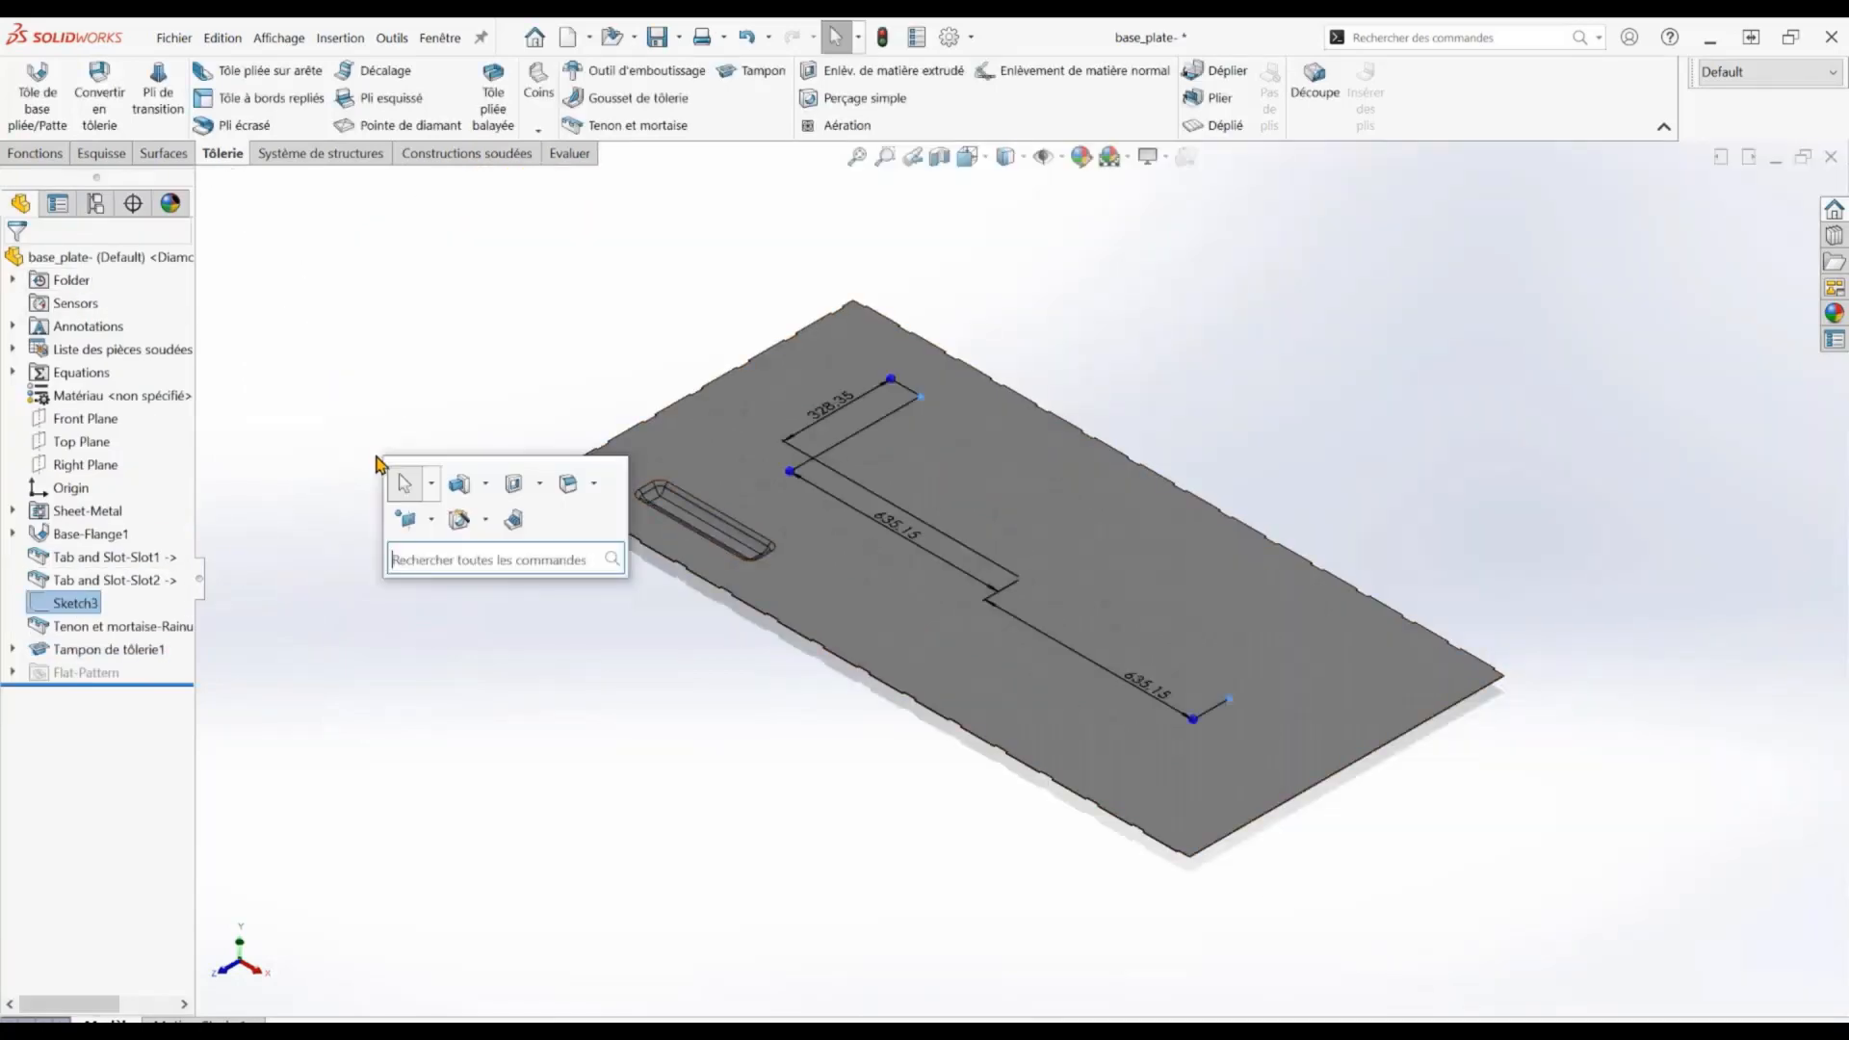
type("rép")
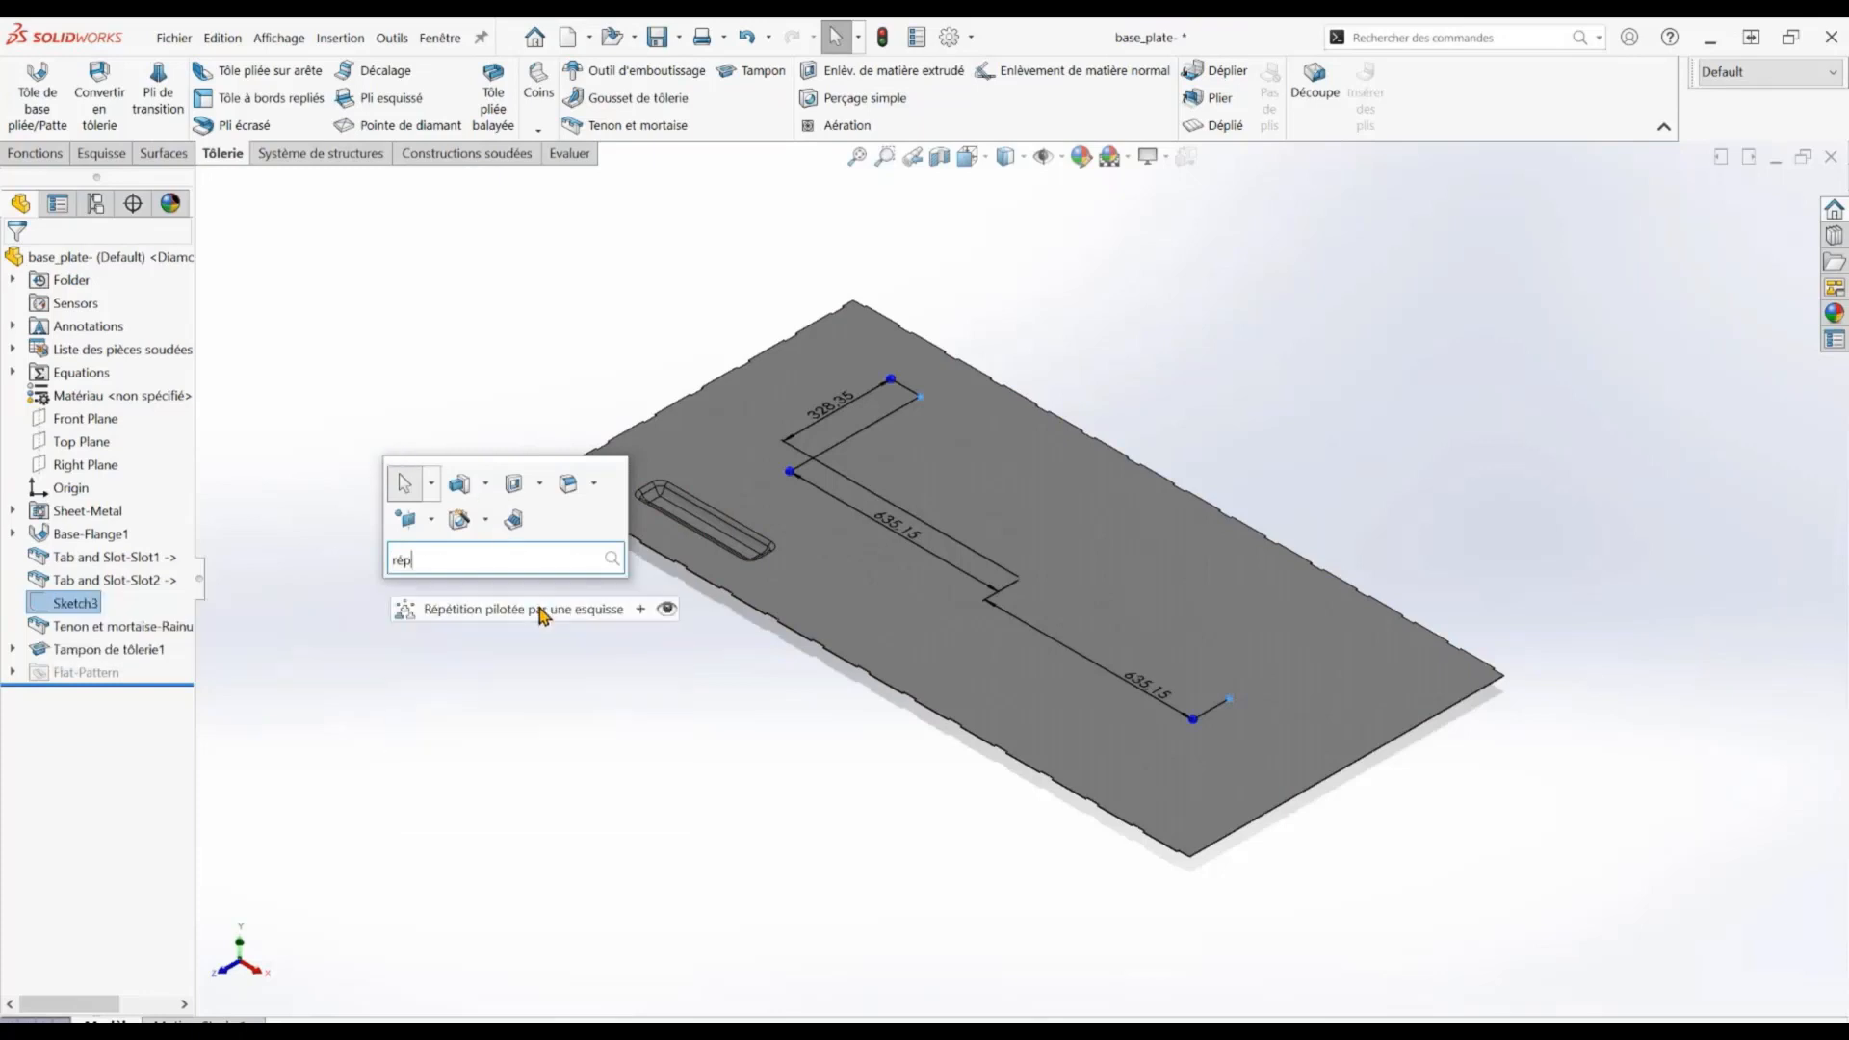
left_click(542, 613)
left_click(703, 533)
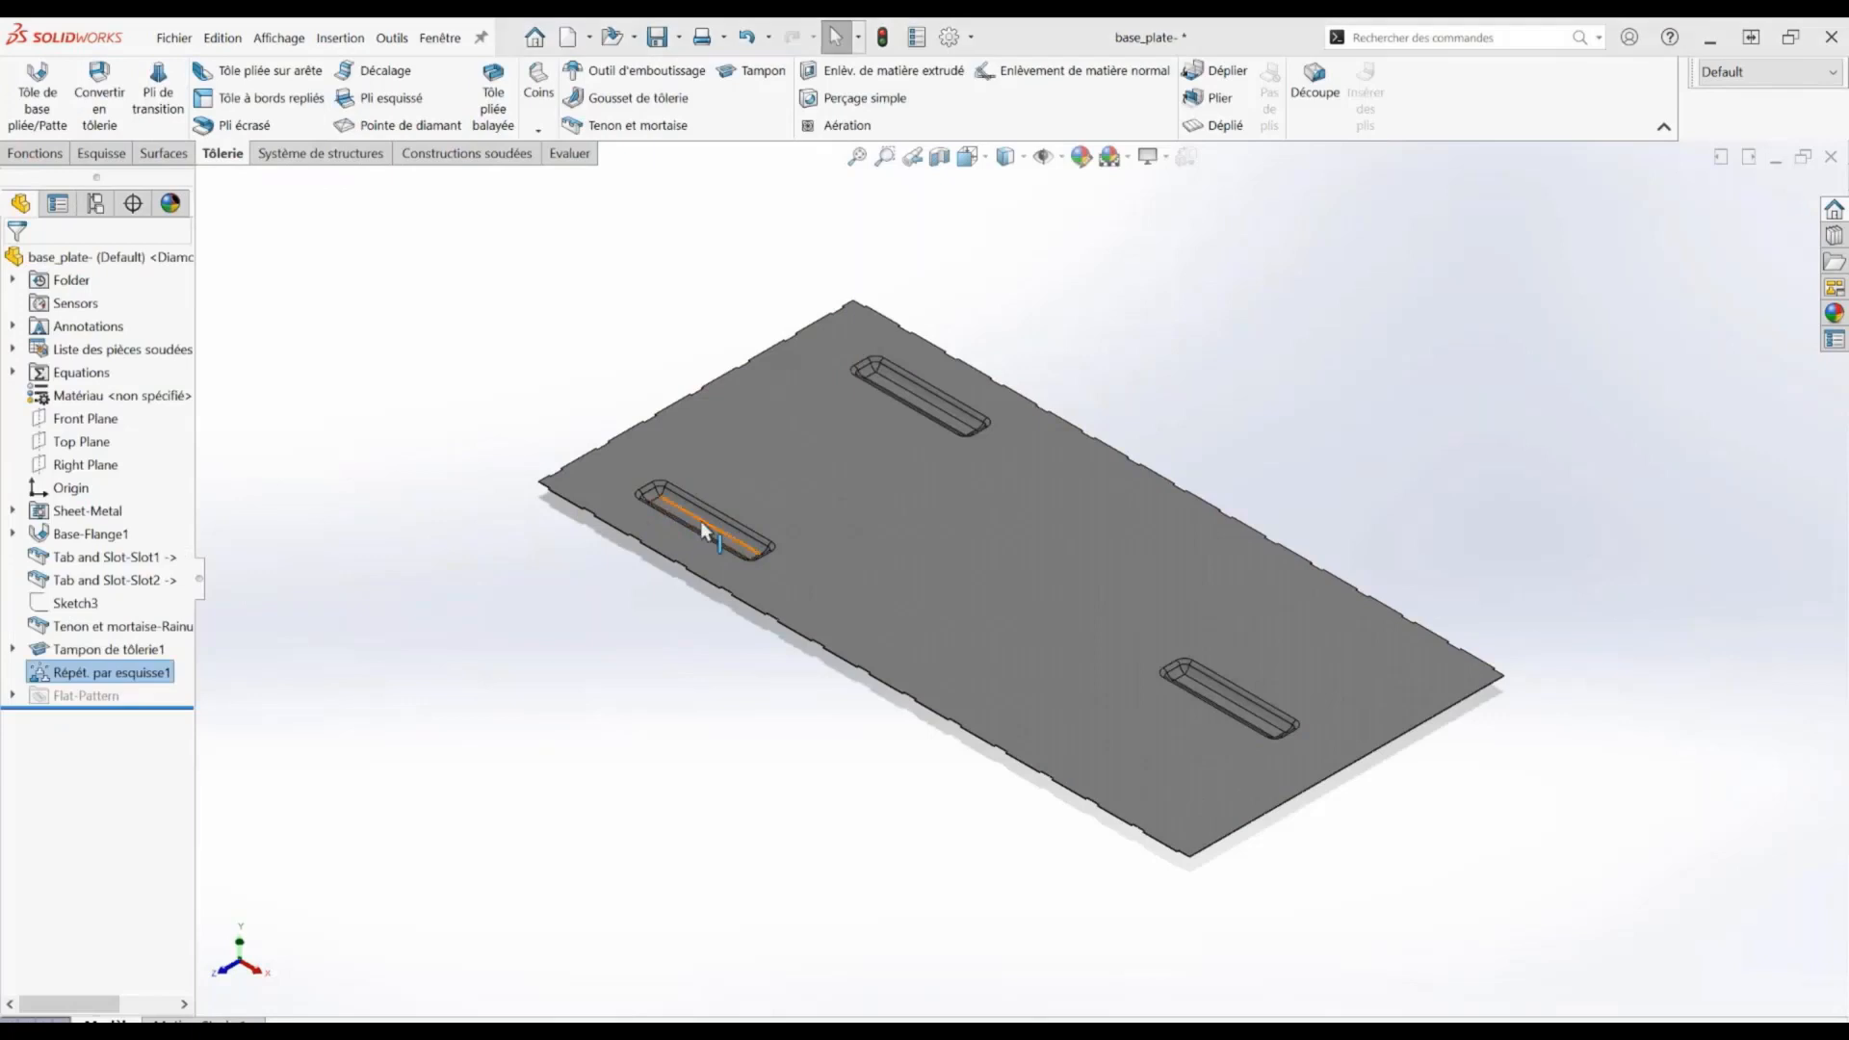
left_click(584, 614)
Check the stamps in the liner and Cargo Carrier assemblies, and examine the tail light mount on the frame post up close
key("ctrl+Tab")
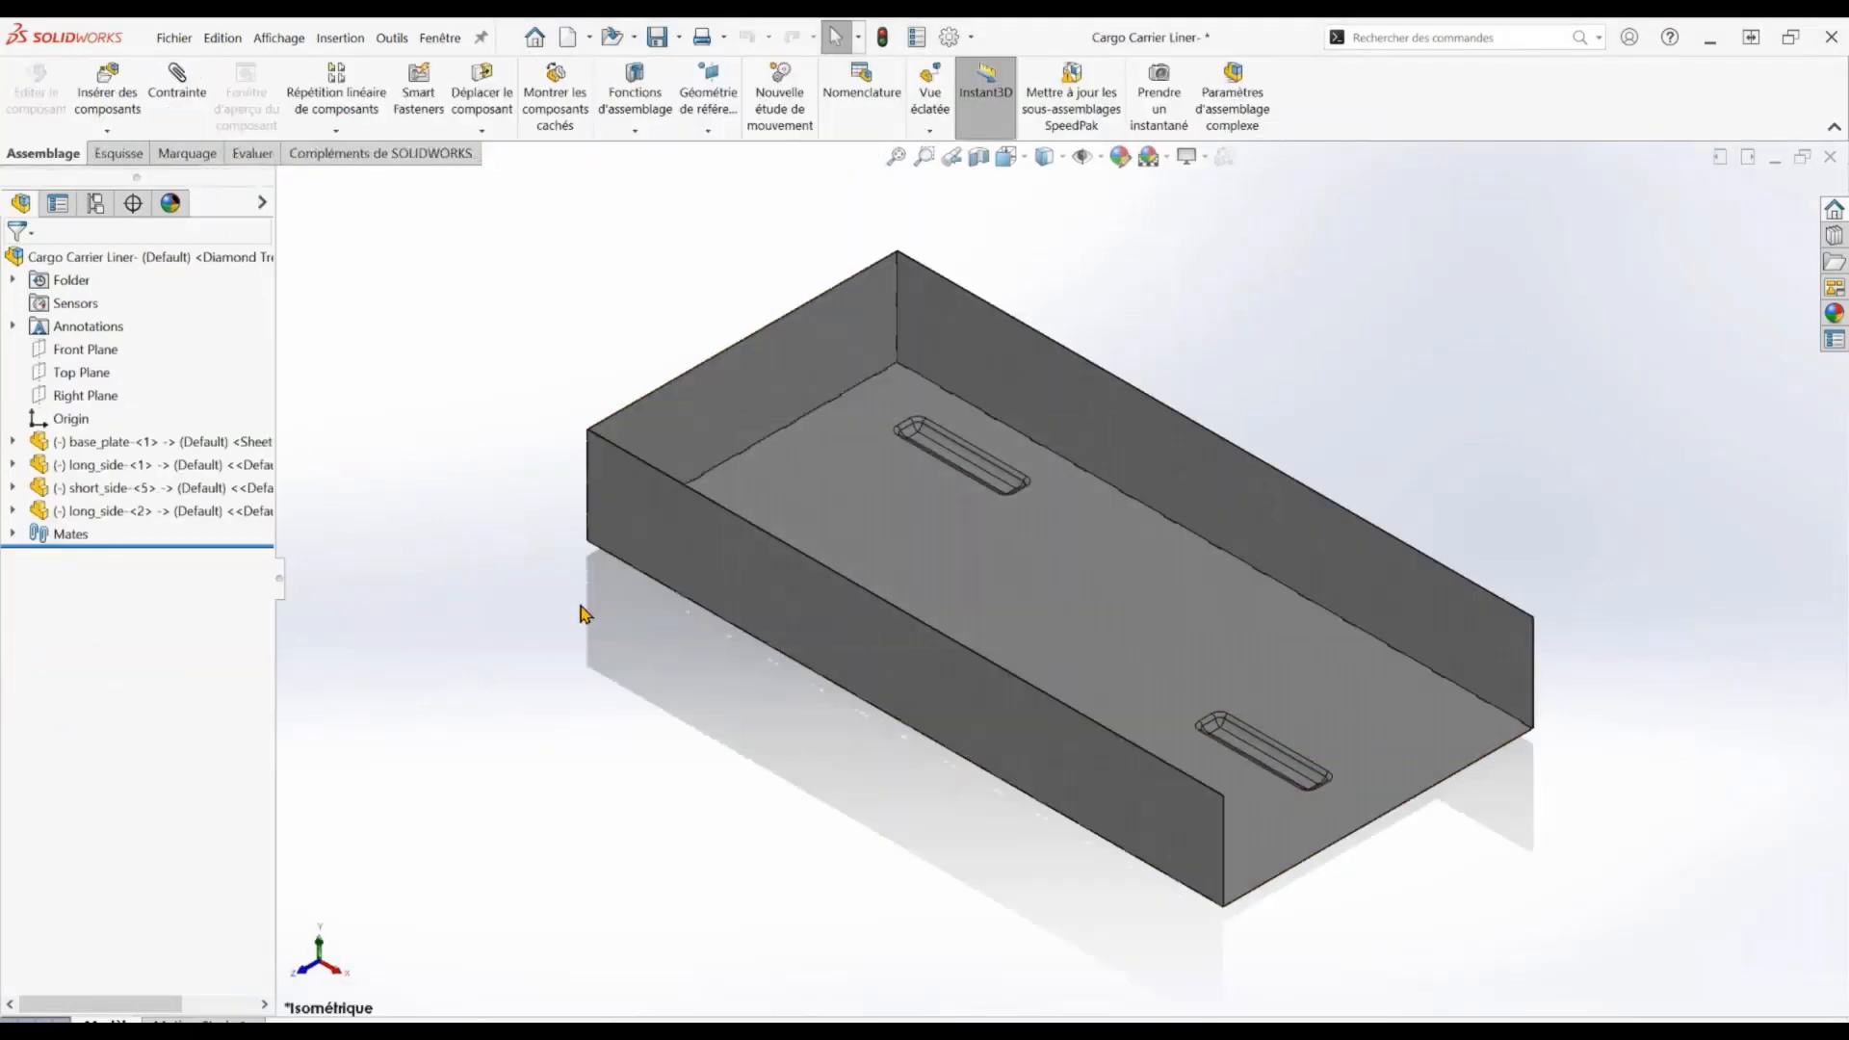
key("ctrl+Tab")
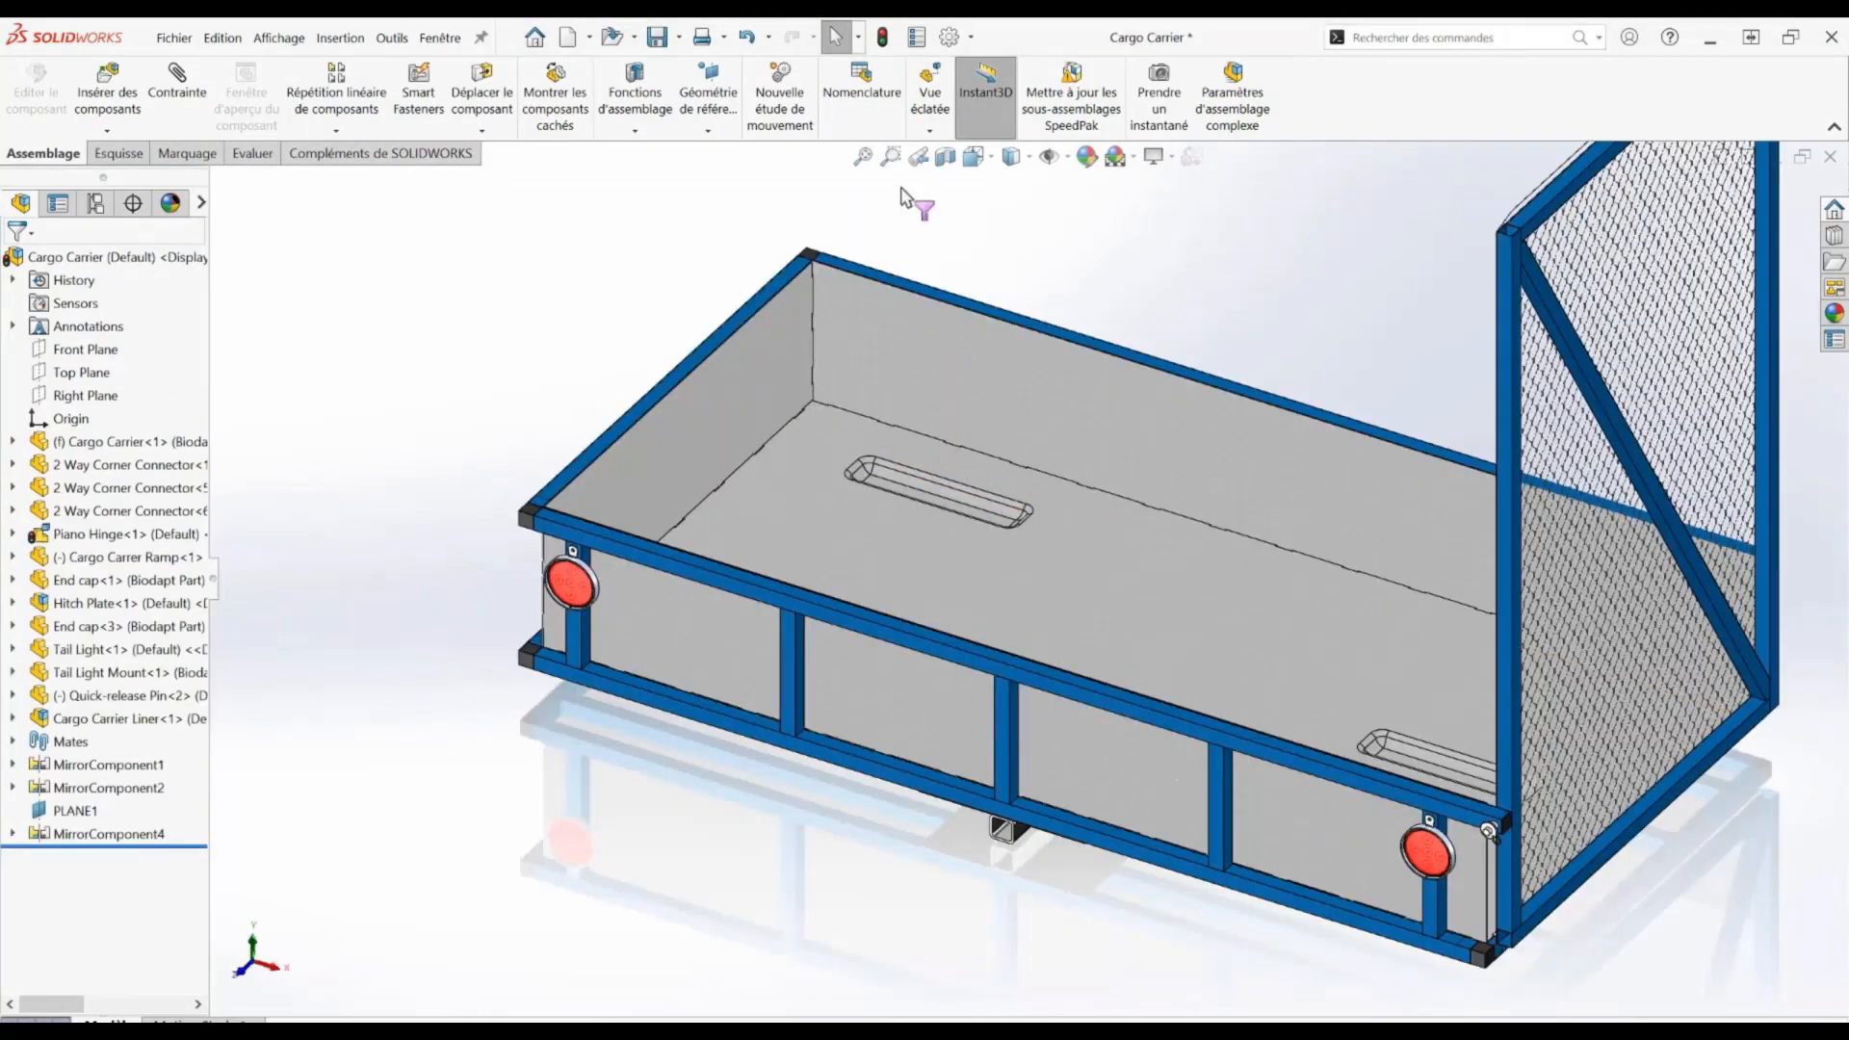
left_click(890, 156)
left_click_drag(506, 466, 626, 622)
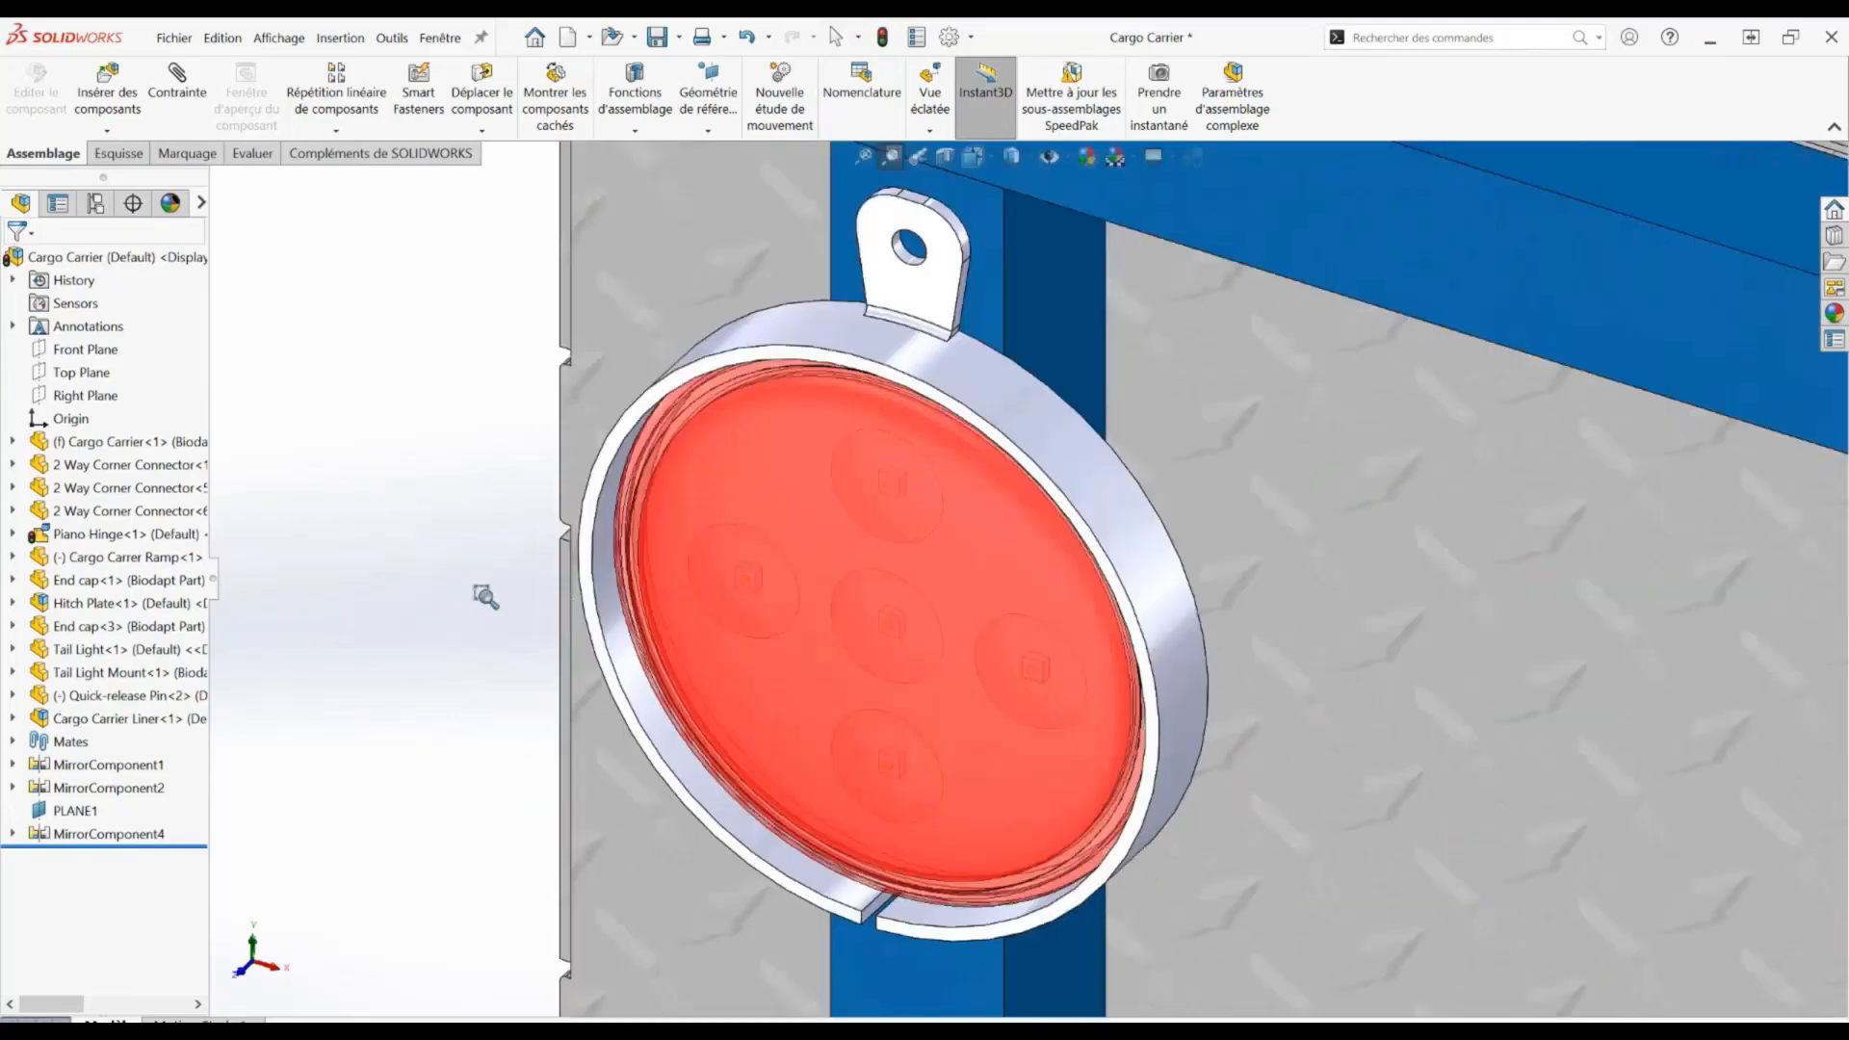
key("Escape")
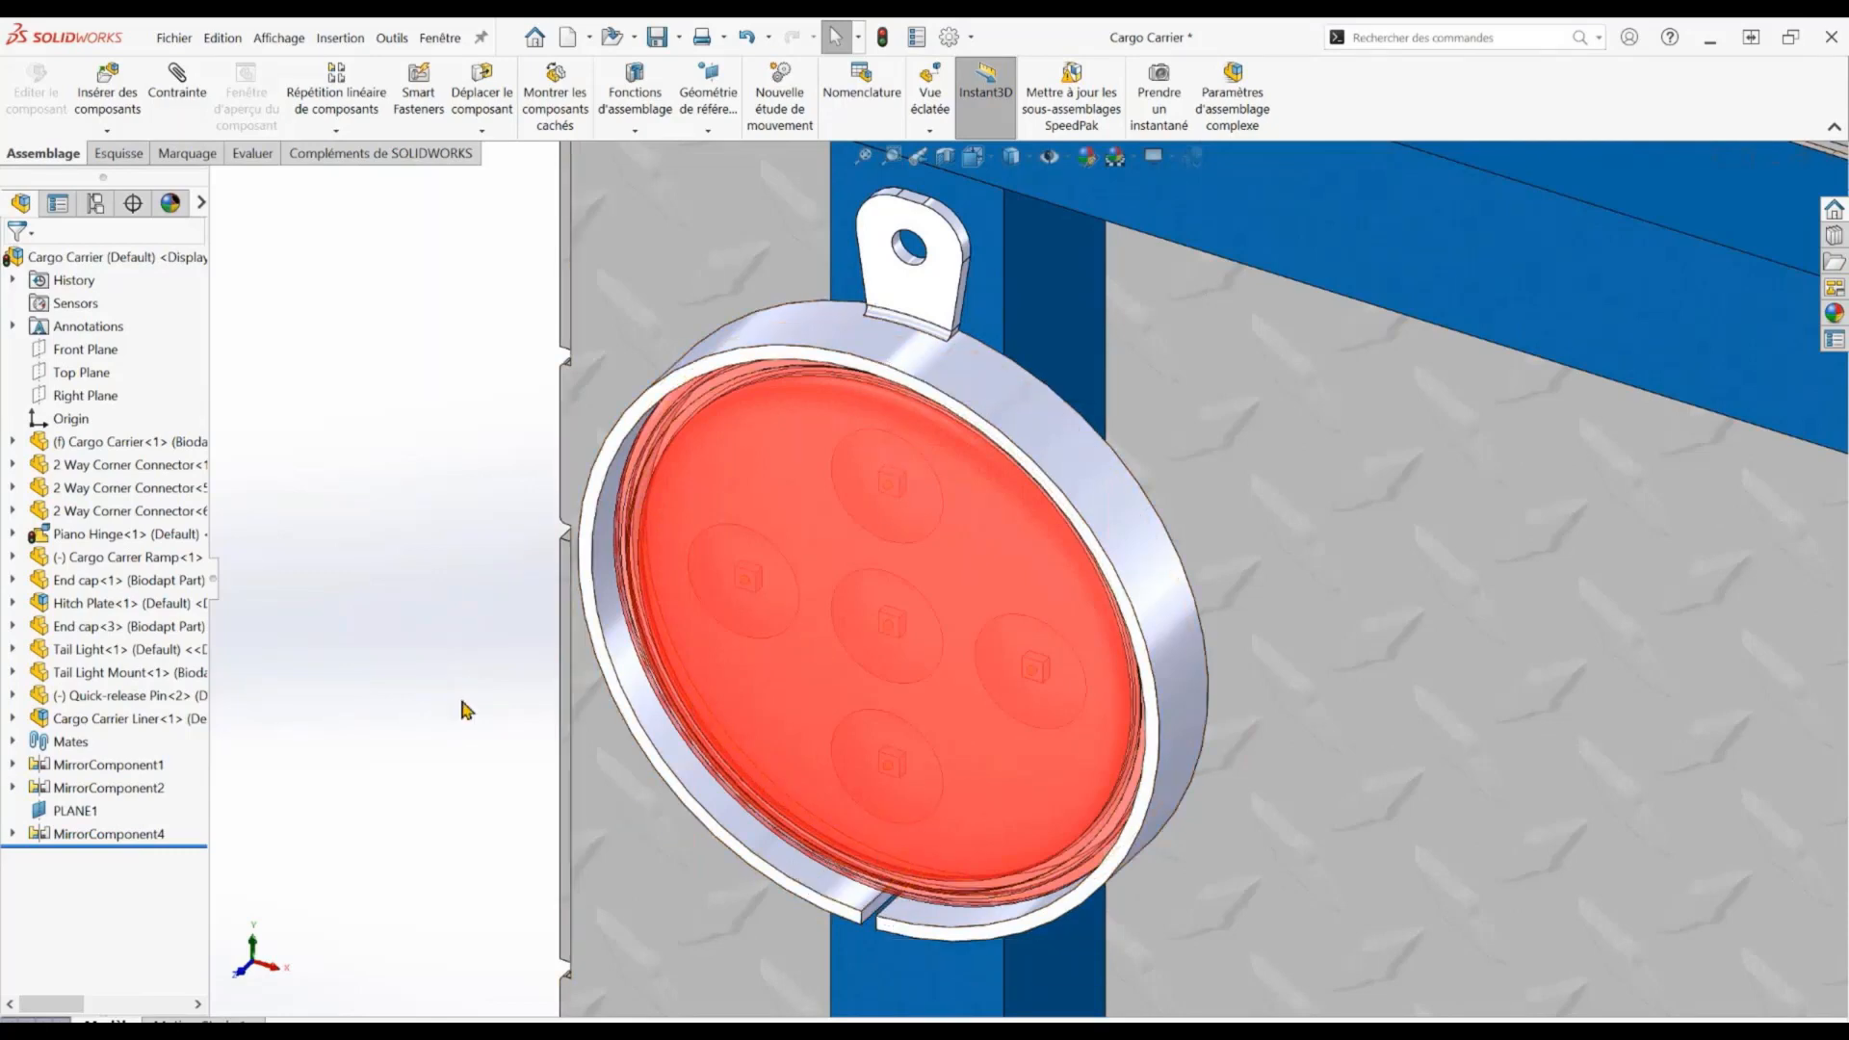
Open the recent Tail Light Mount part and examine its Extrude-Thin1 ring and the Sketch10 point
key("r")
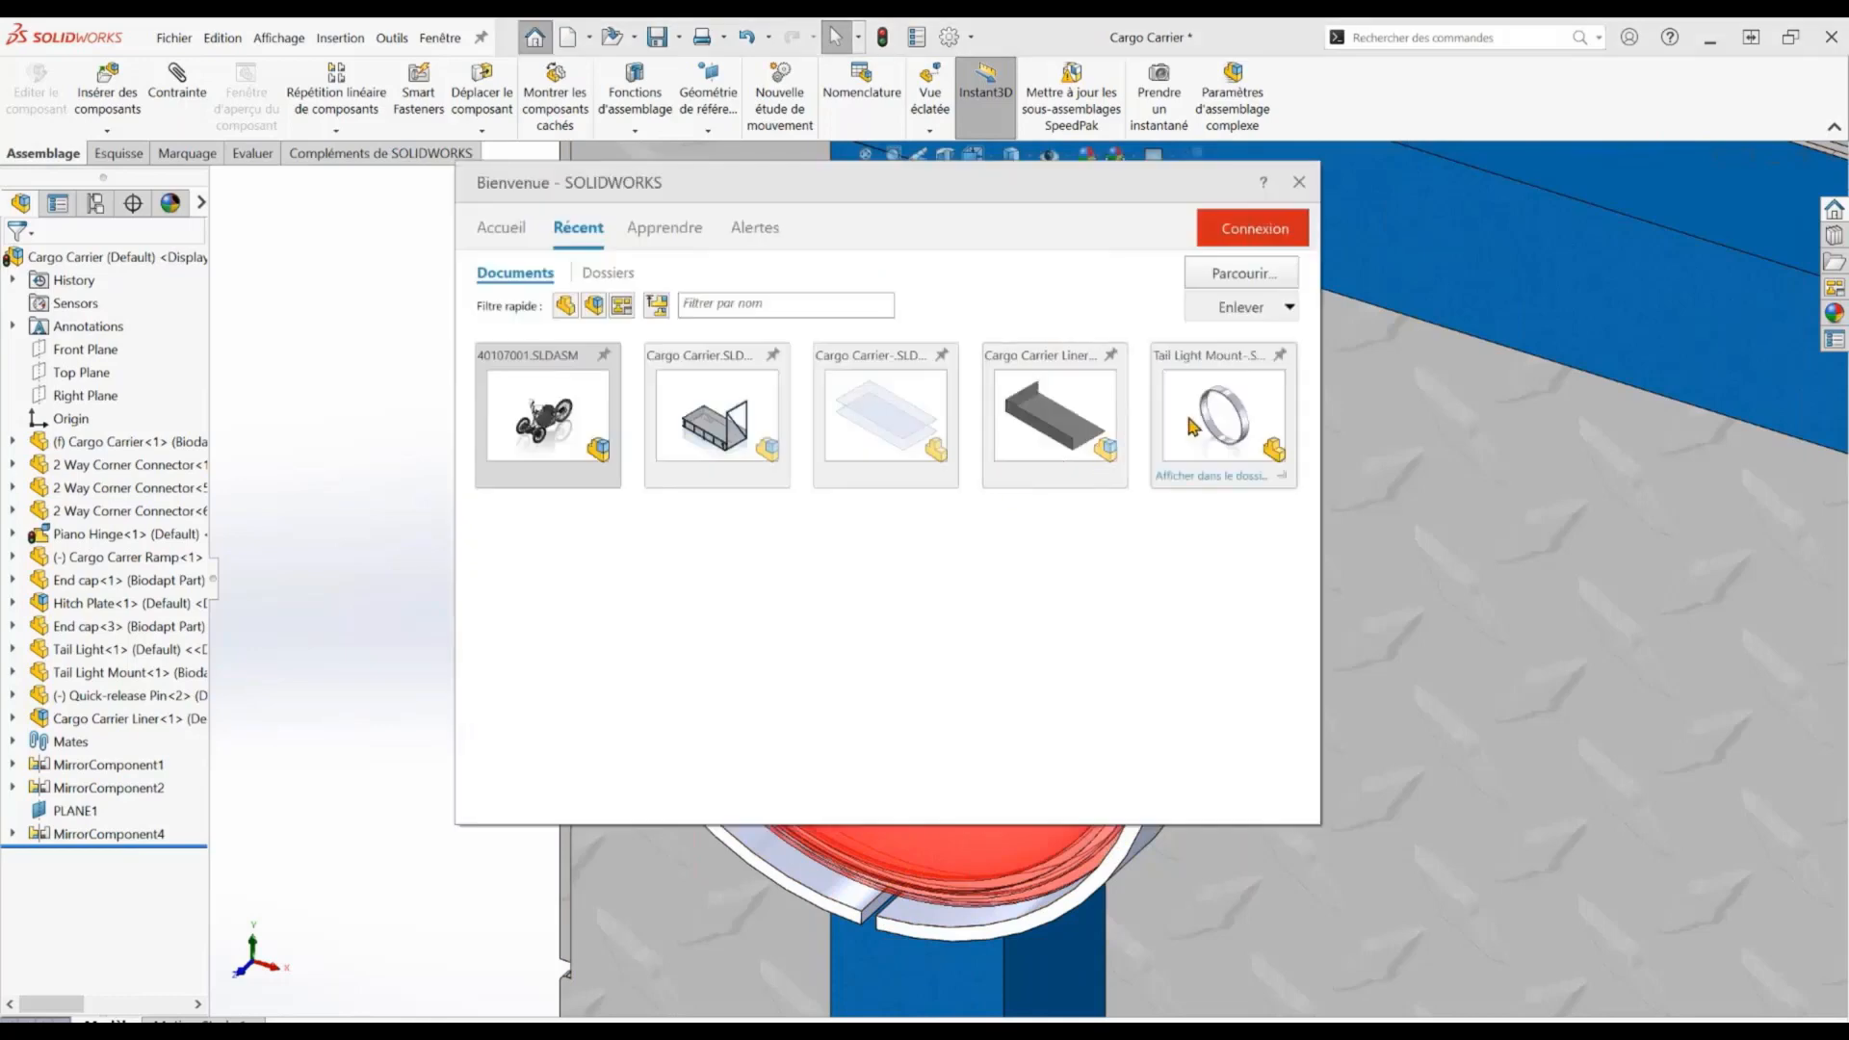
left_click(1195, 424)
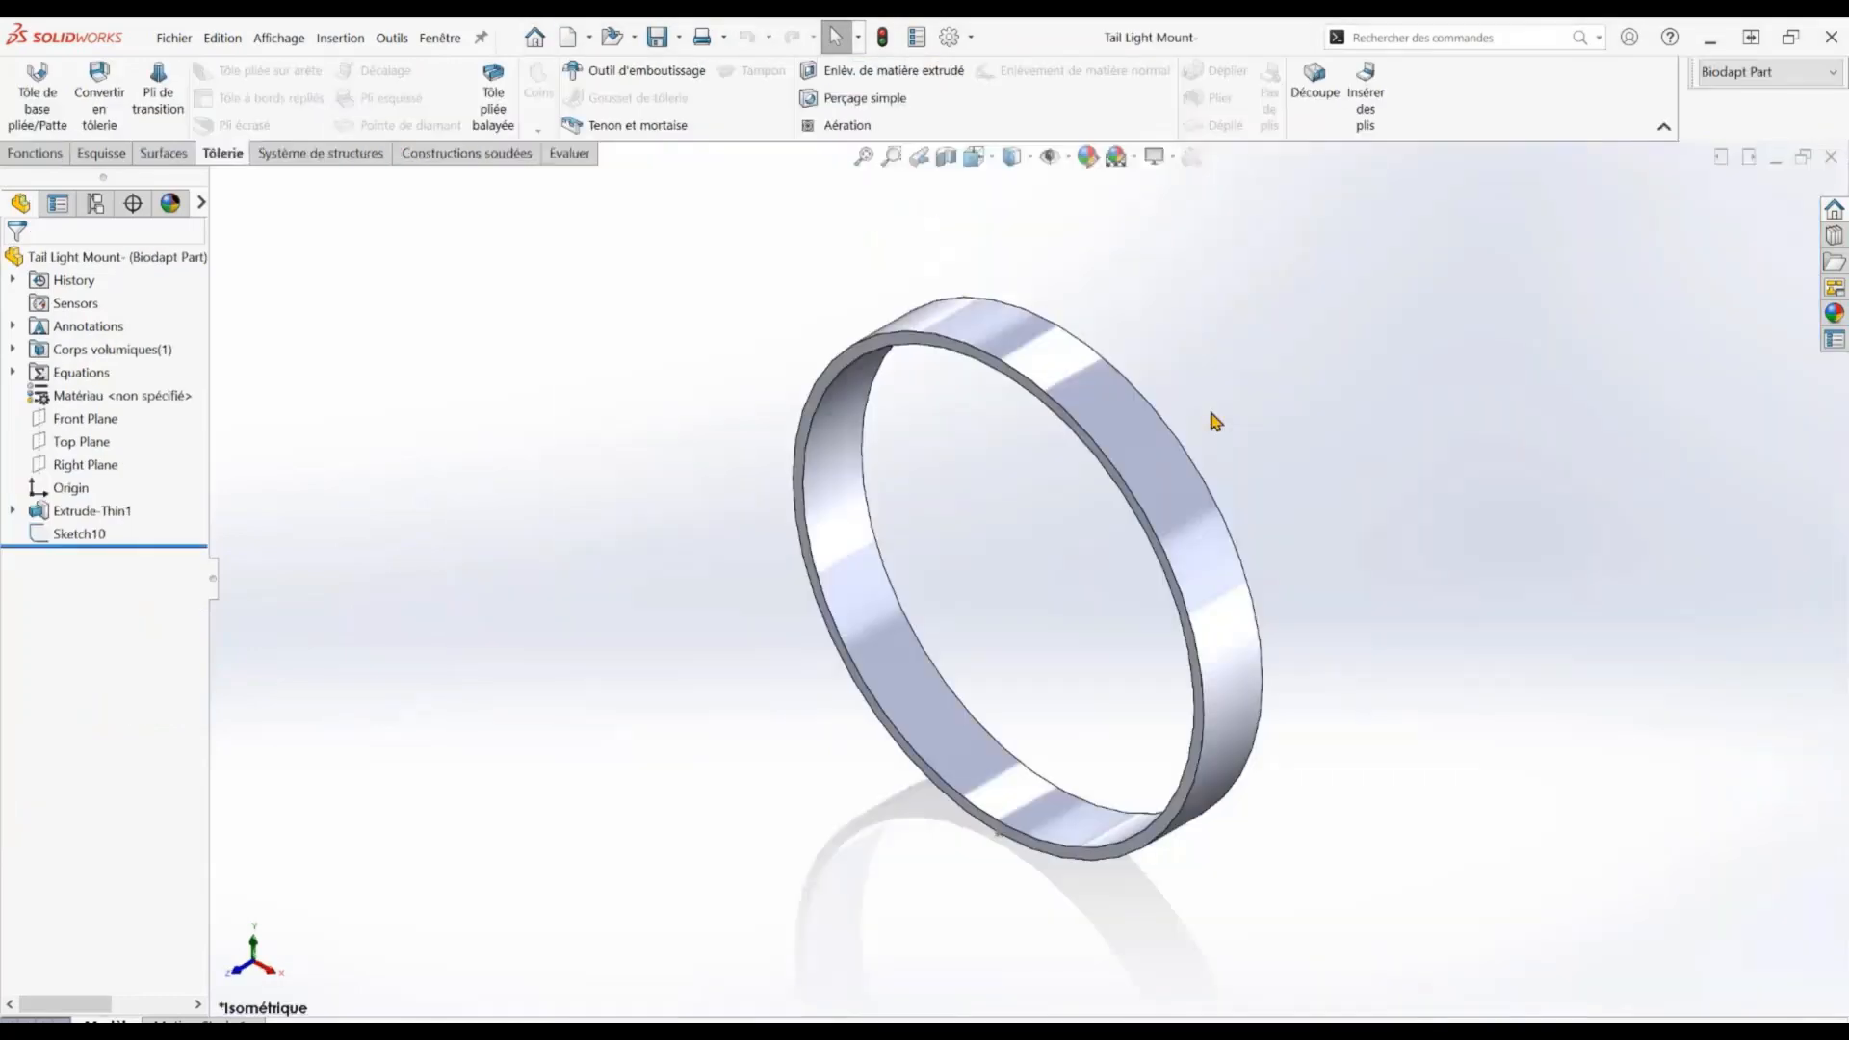
left_click(92, 511)
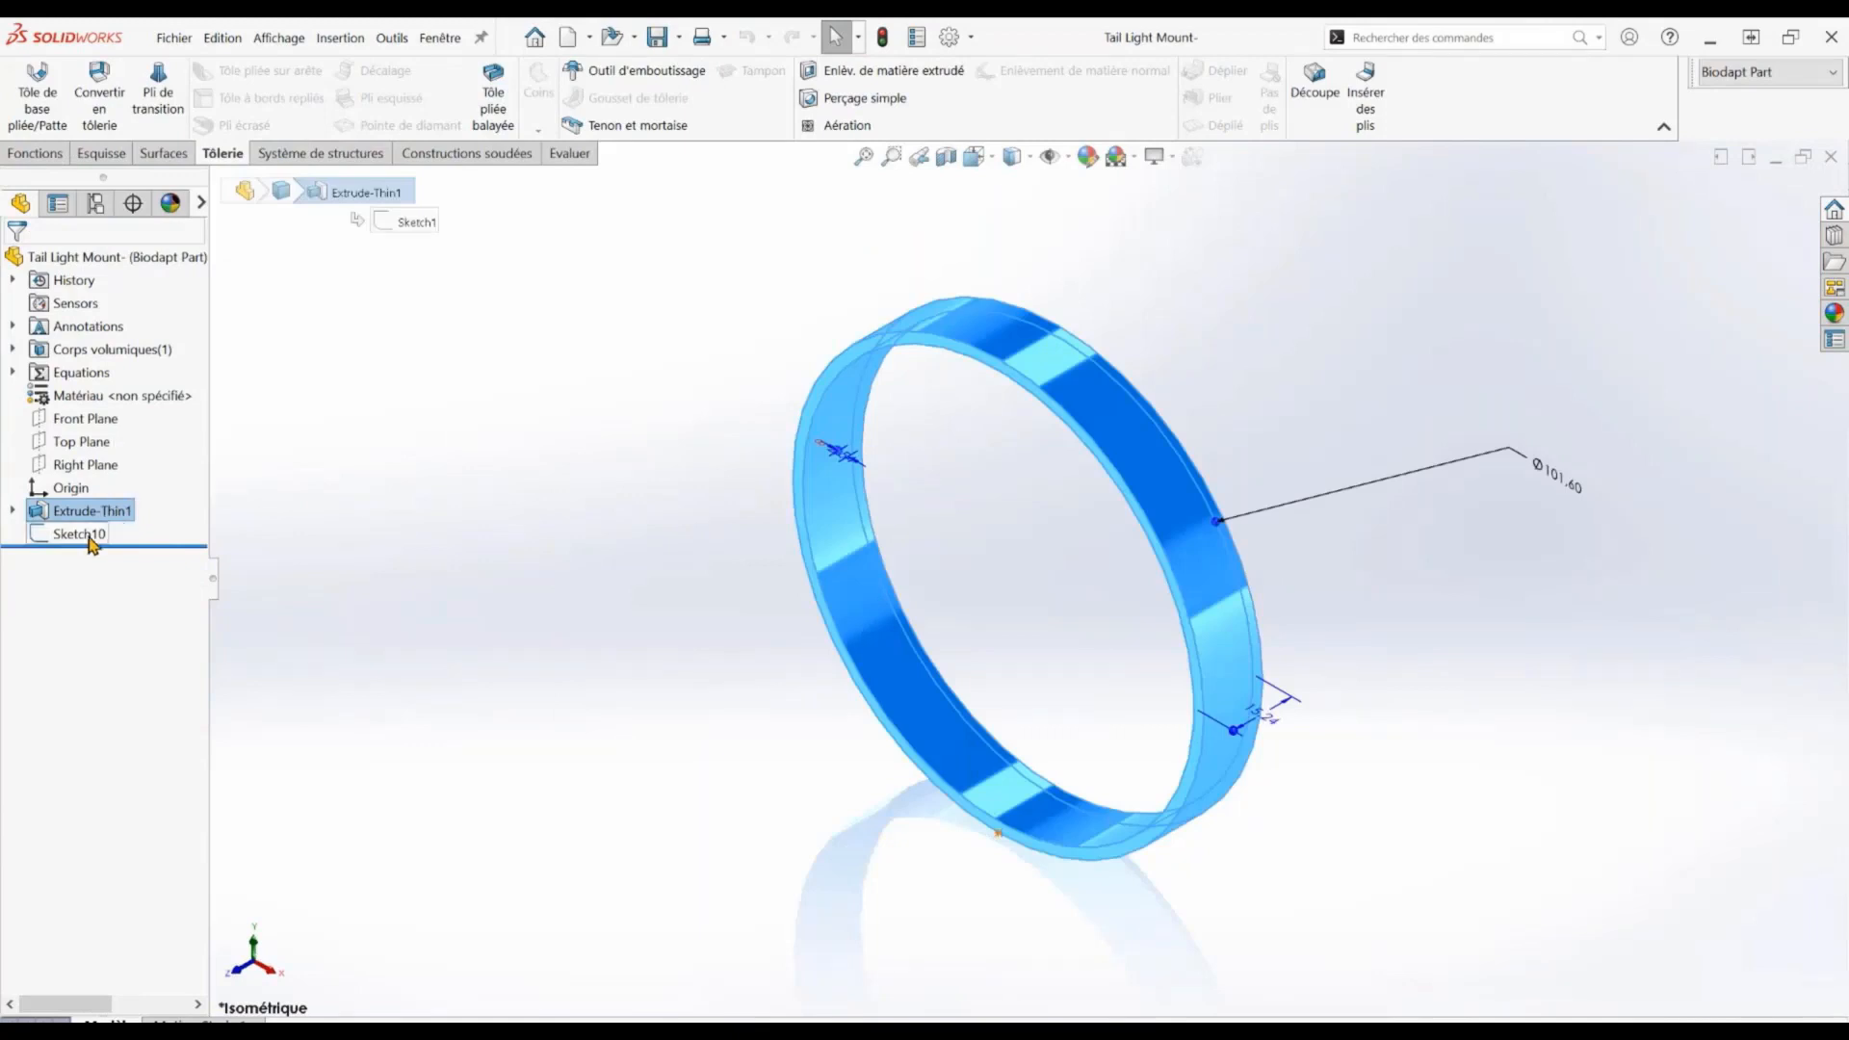
left_click(85, 534)
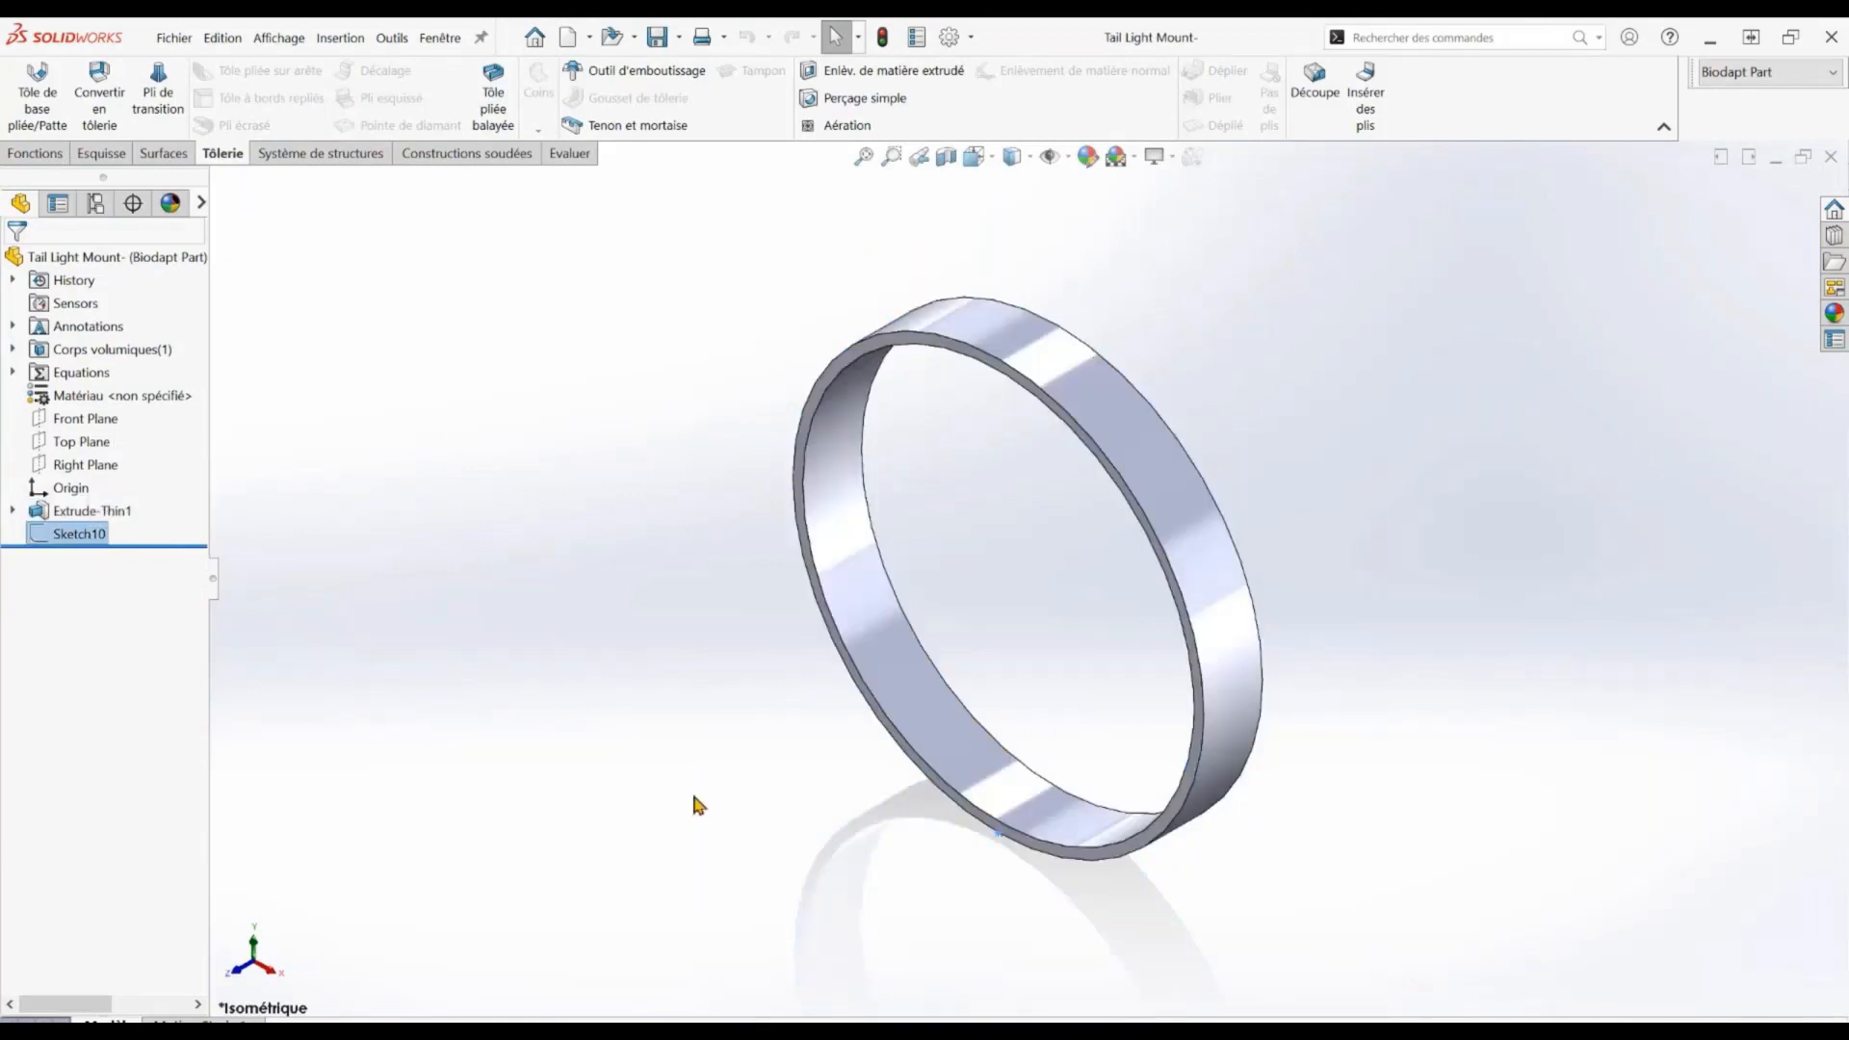
left_click(999, 833)
left_click(830, 813)
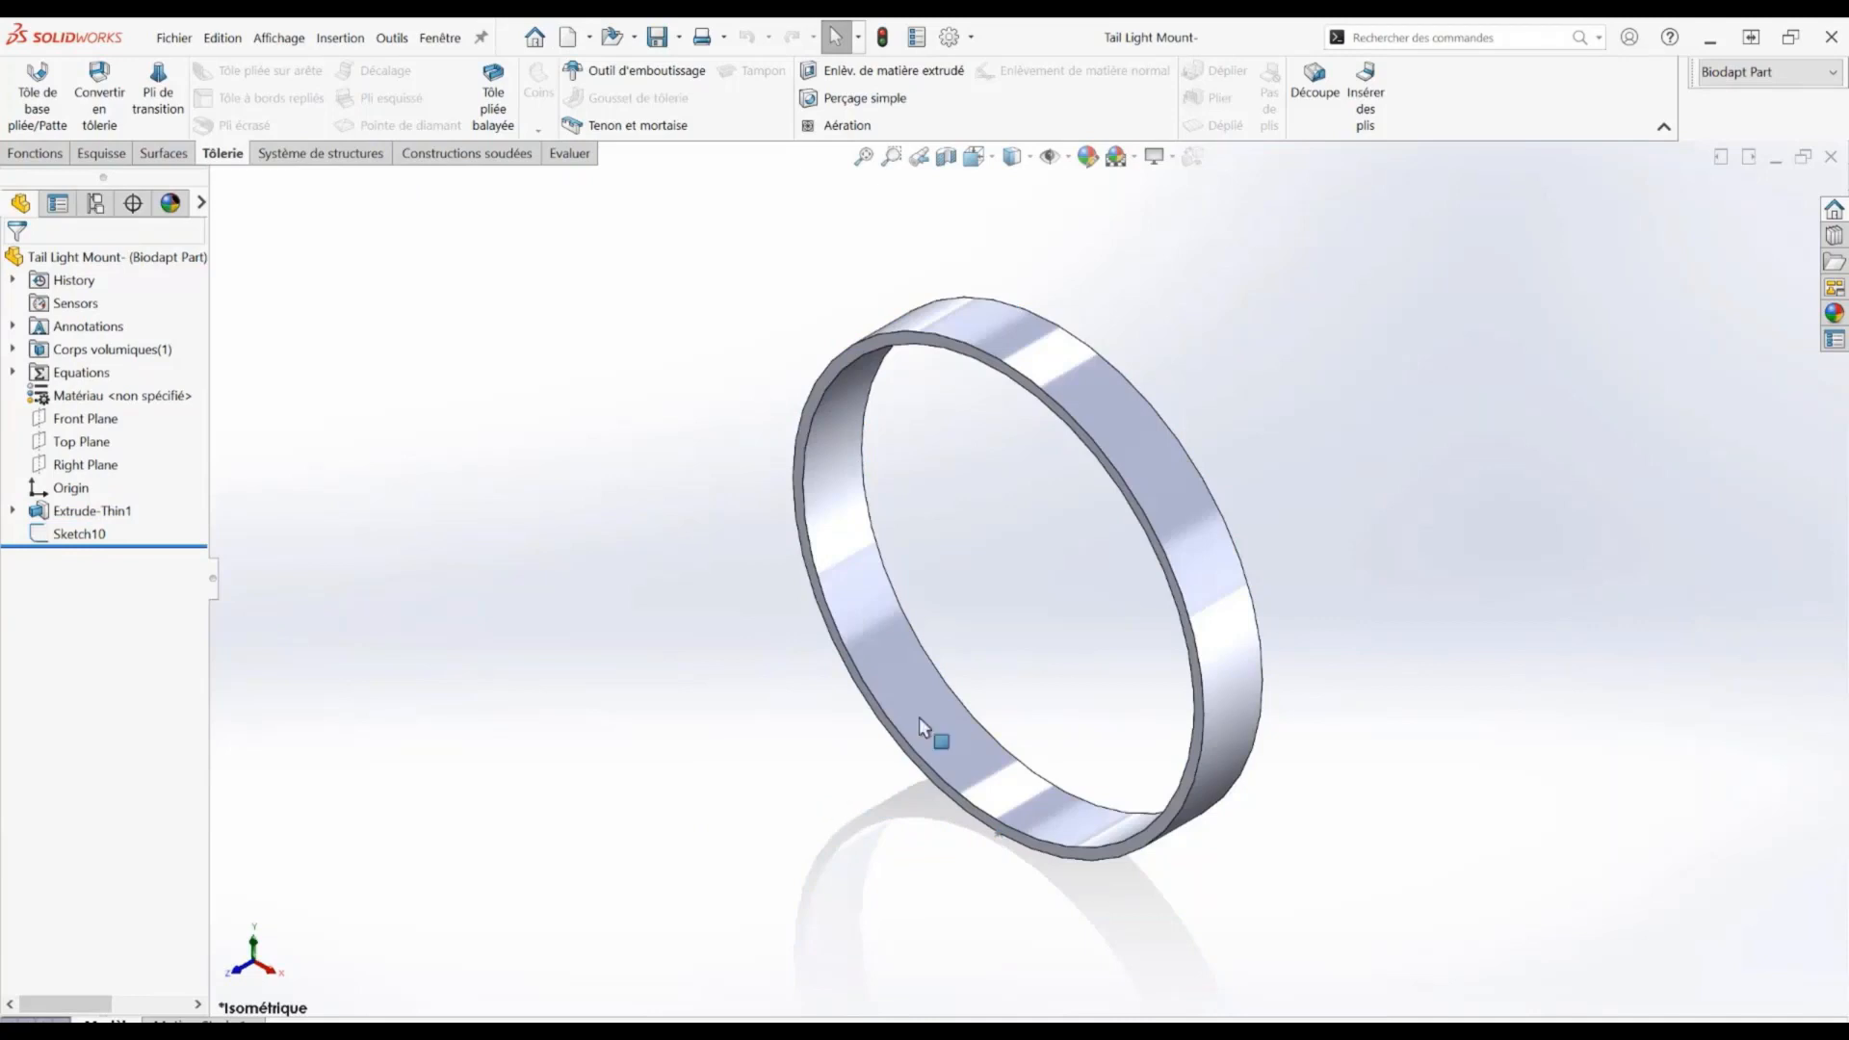
Start a rip (Découpe) on the ring's outer circular edge, located at the Sketch10 point on its underside
left_click(1324, 118)
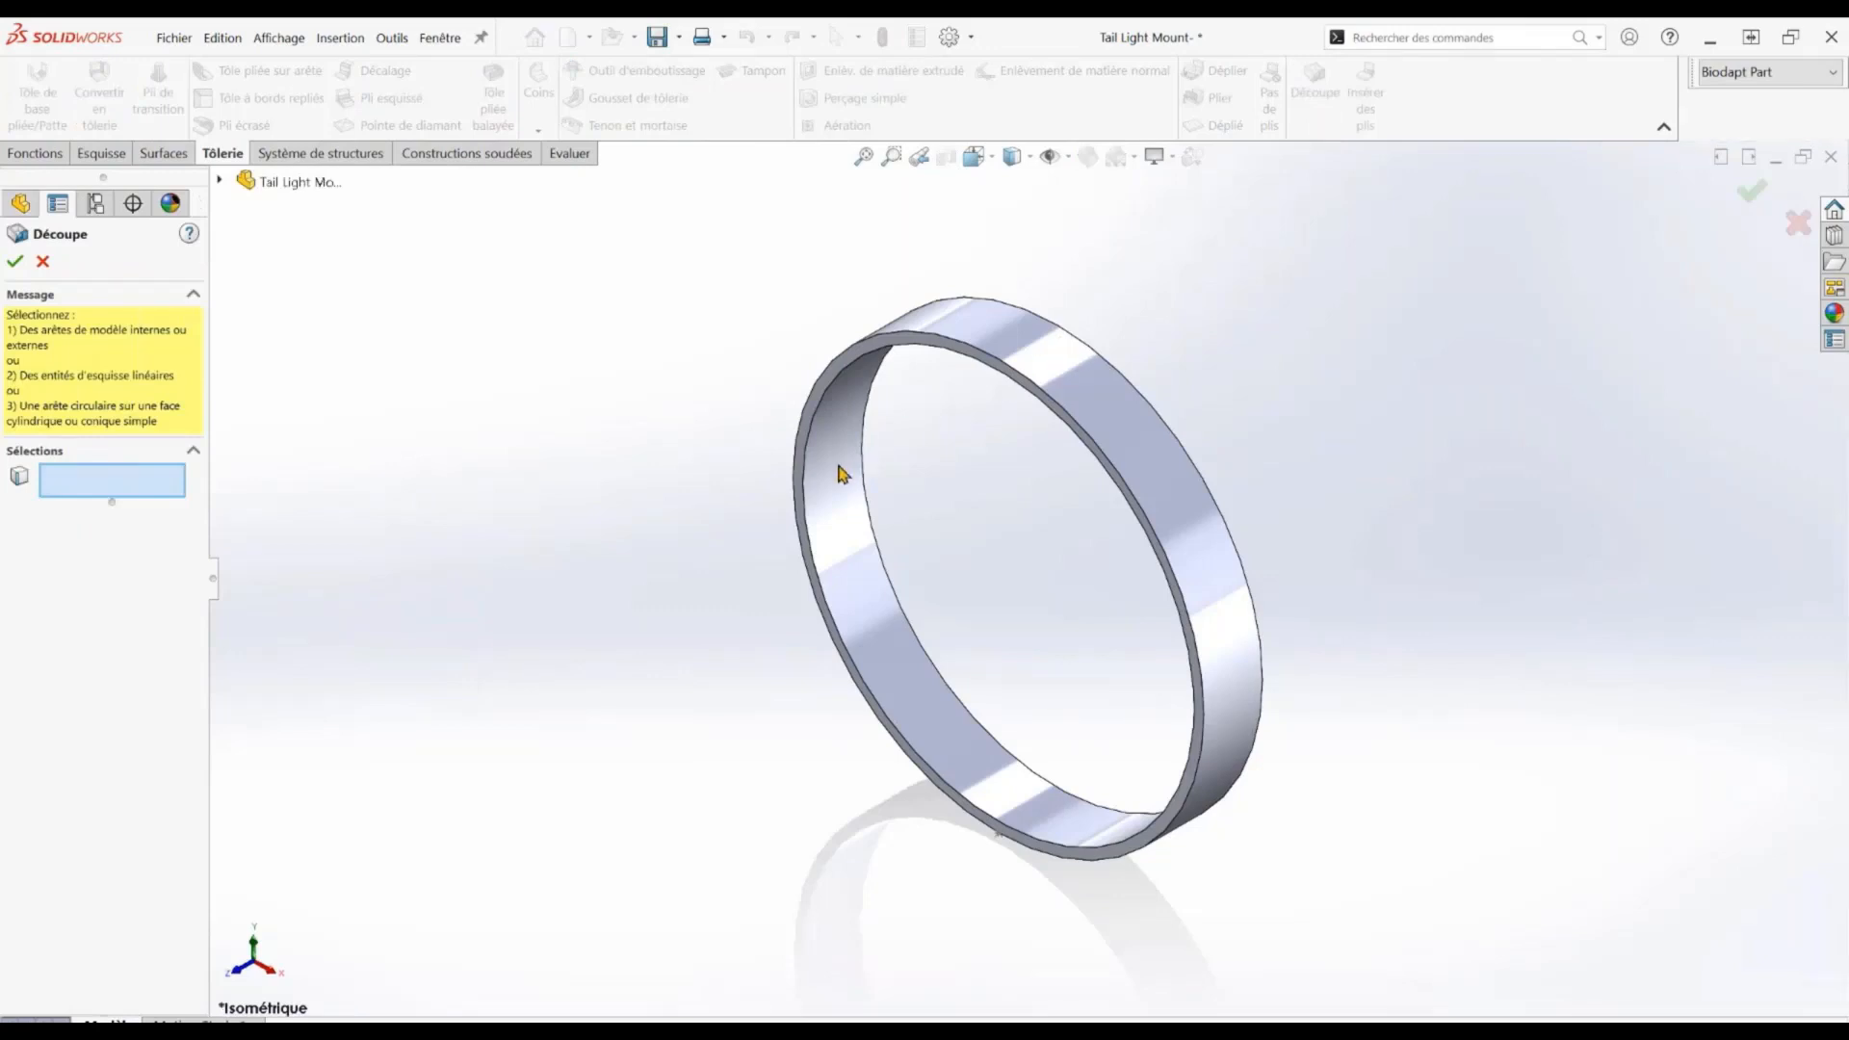
left_click(795, 507)
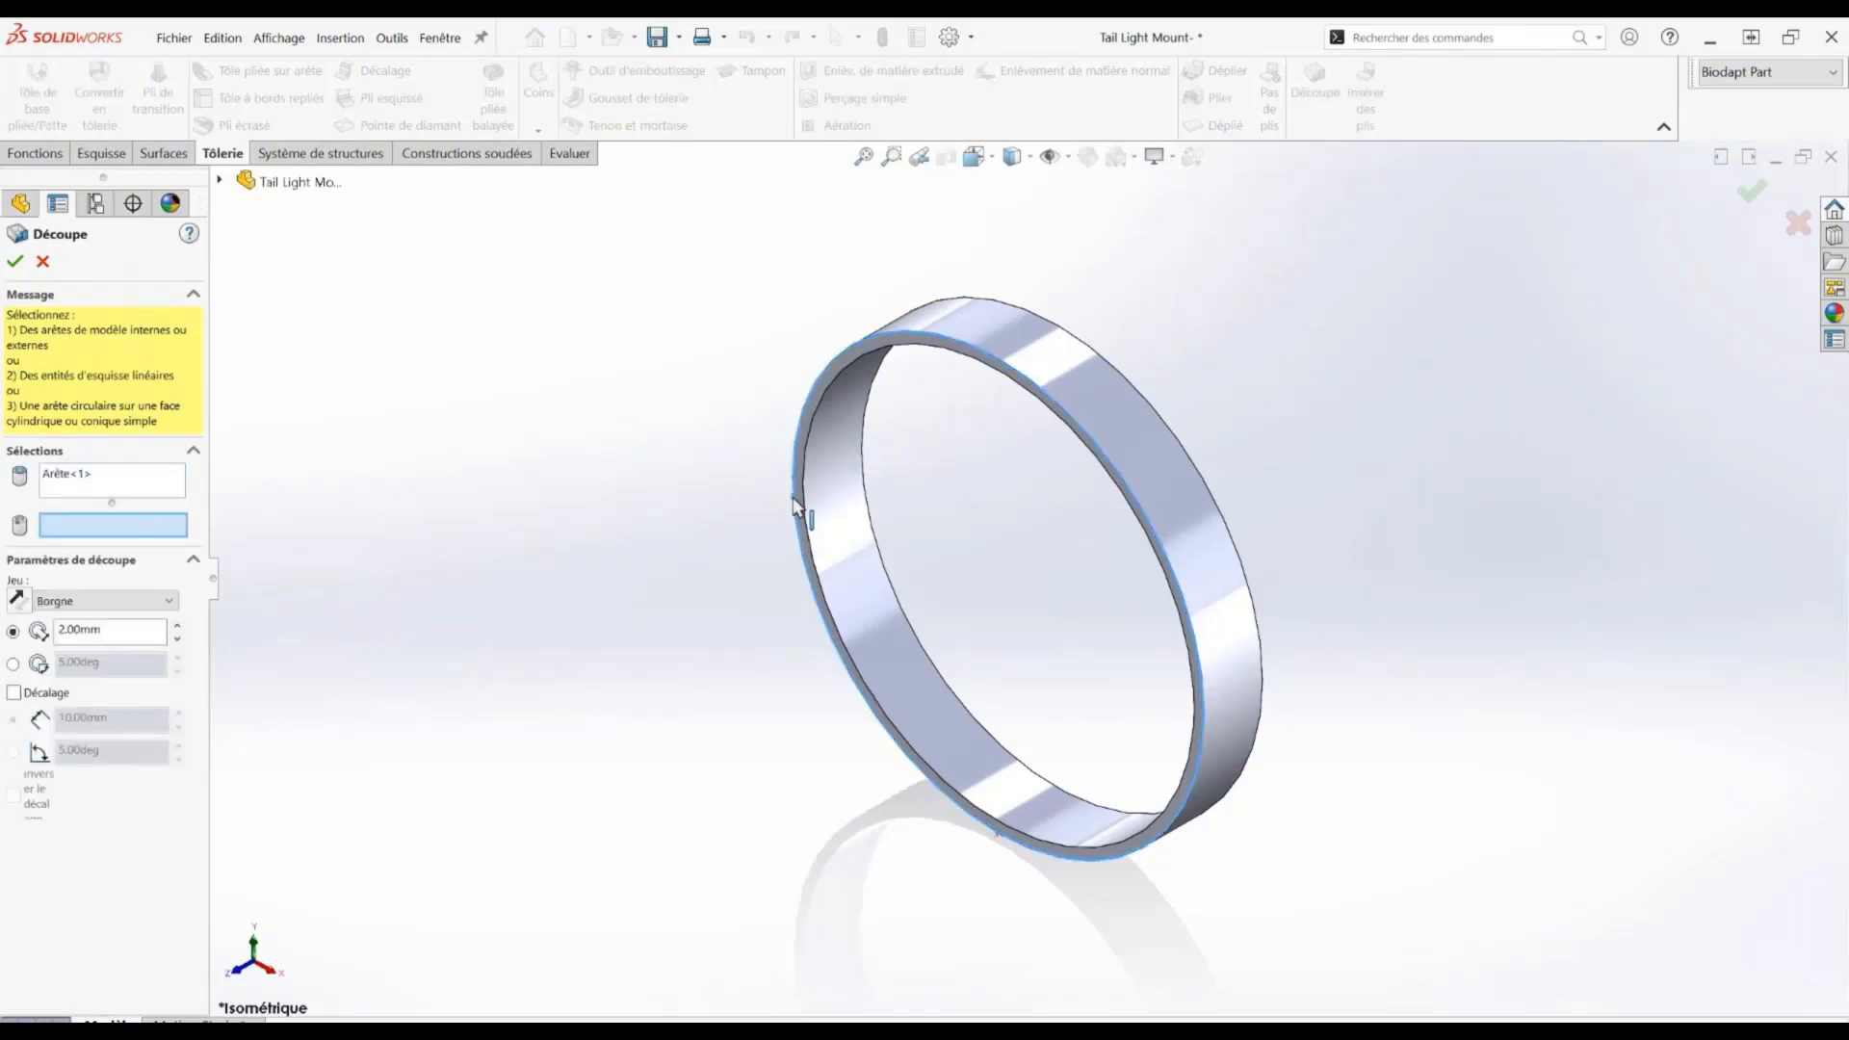
left_click(998, 834)
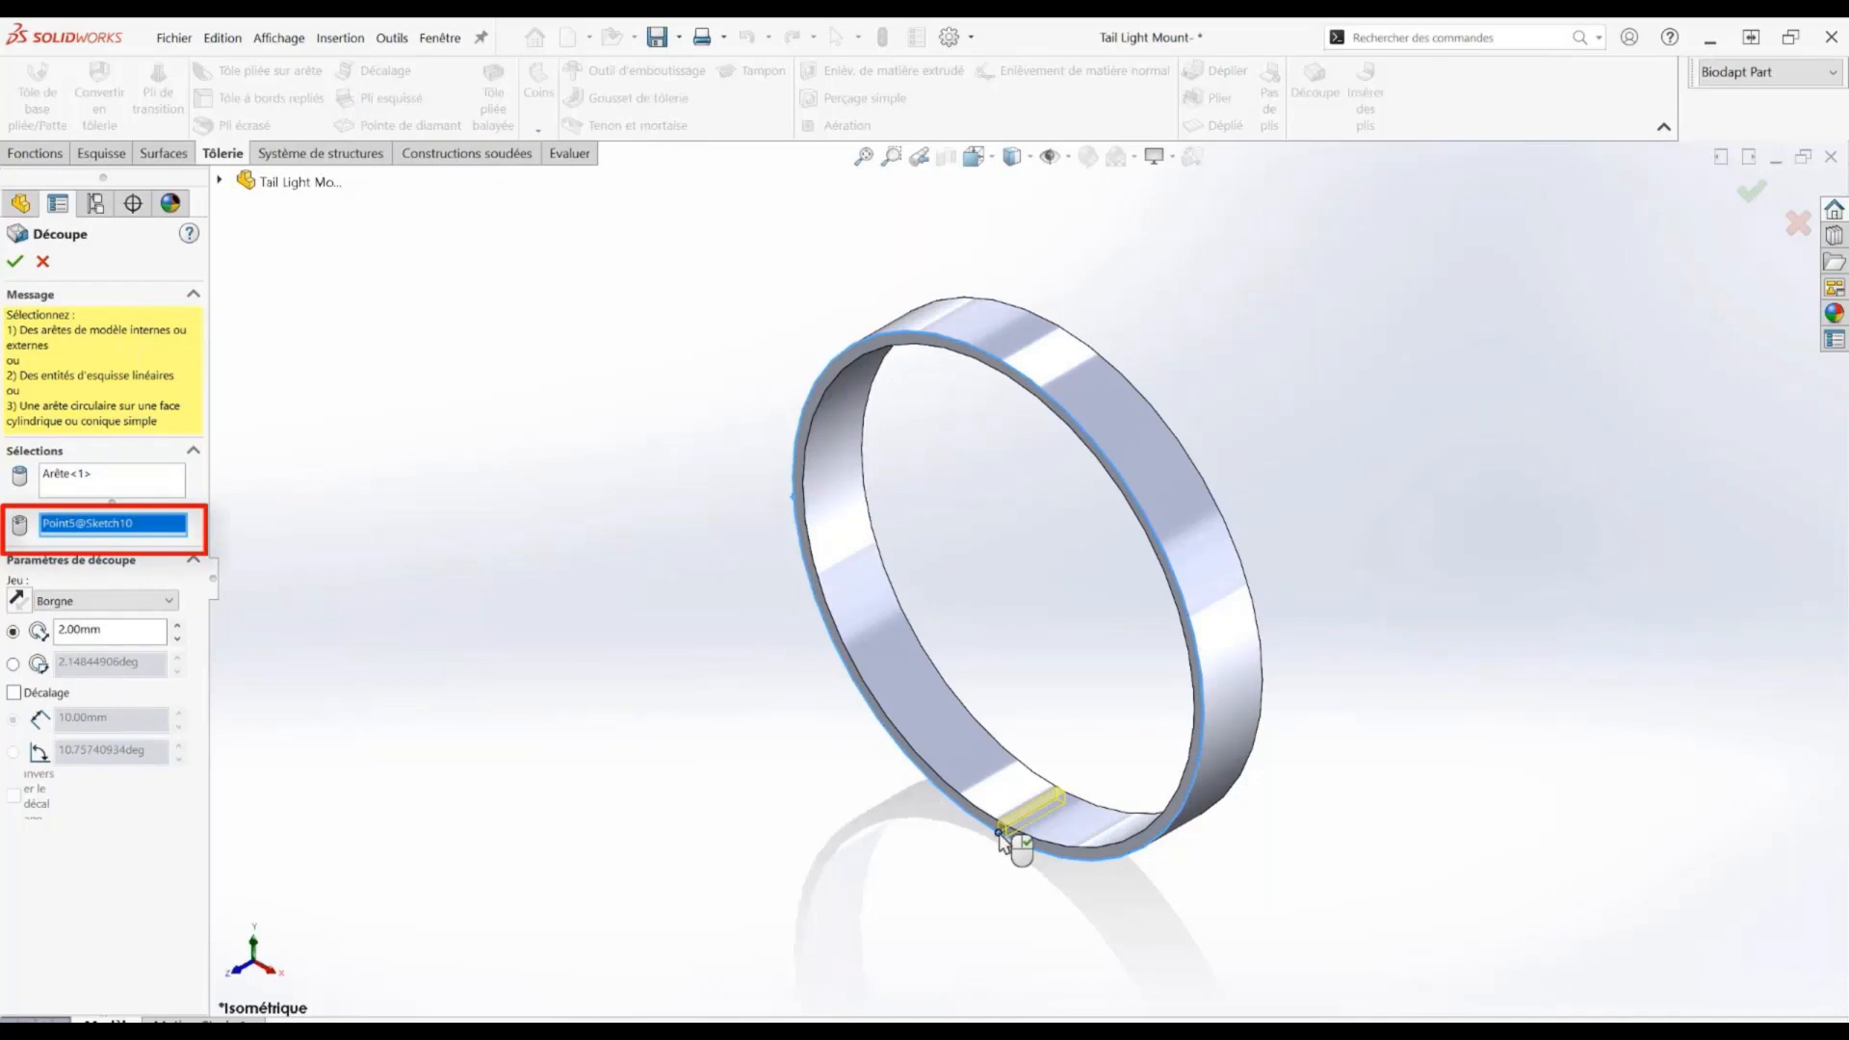
left_click(890, 156)
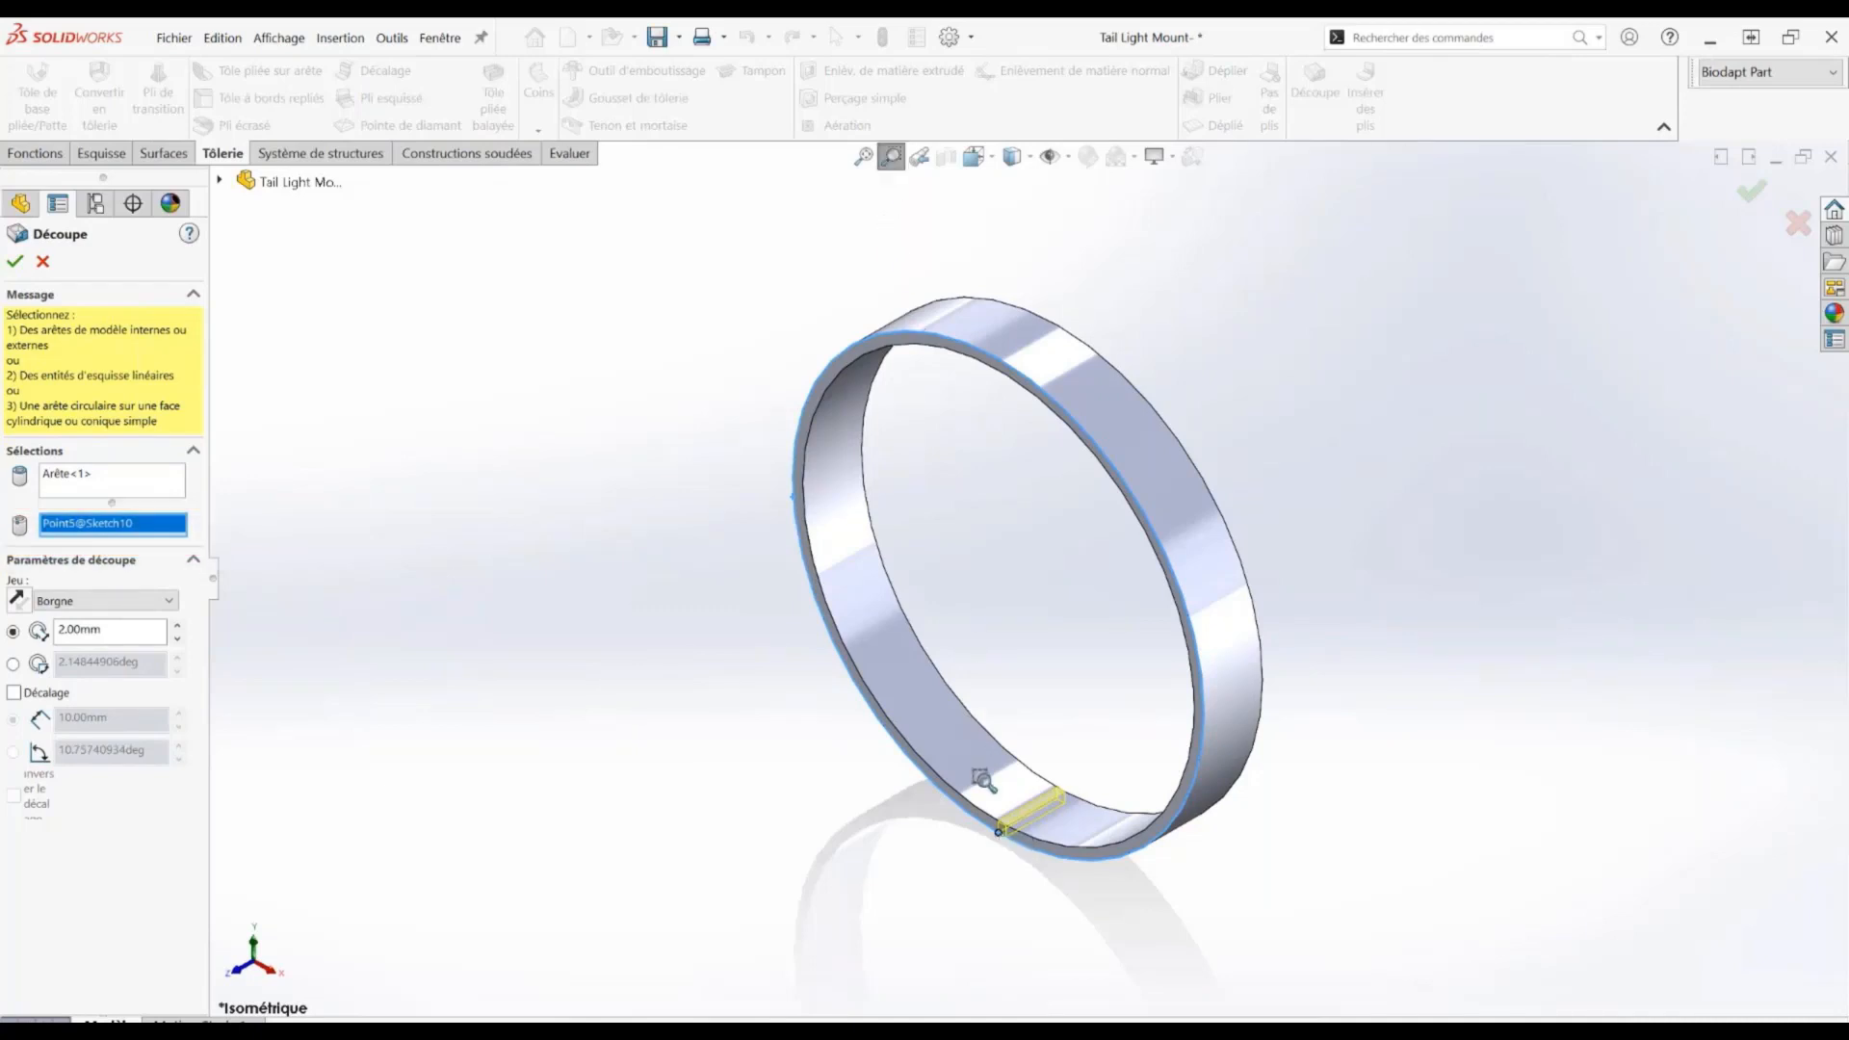
left_click_drag(982, 780, 1070, 868)
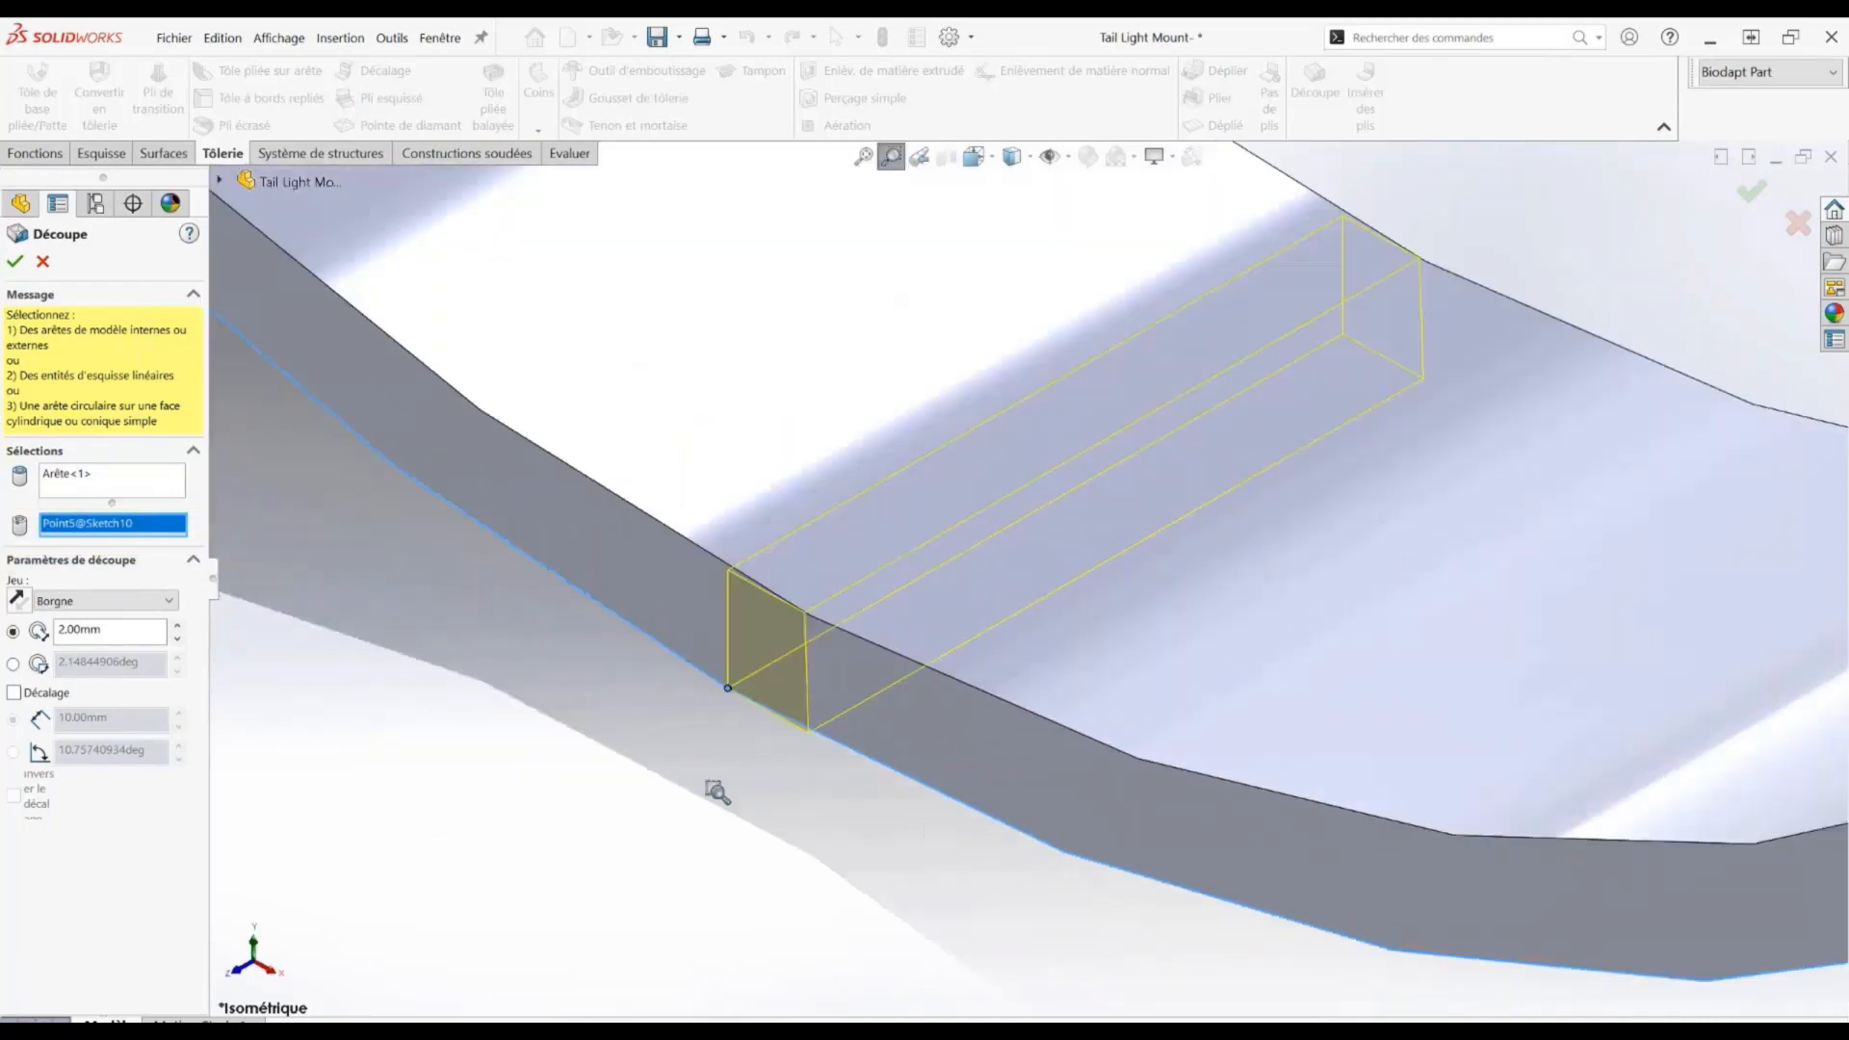
Make the rip gap symmetric (Symétrique) with an angle of 1°, and create the rip
left_click(90, 606)
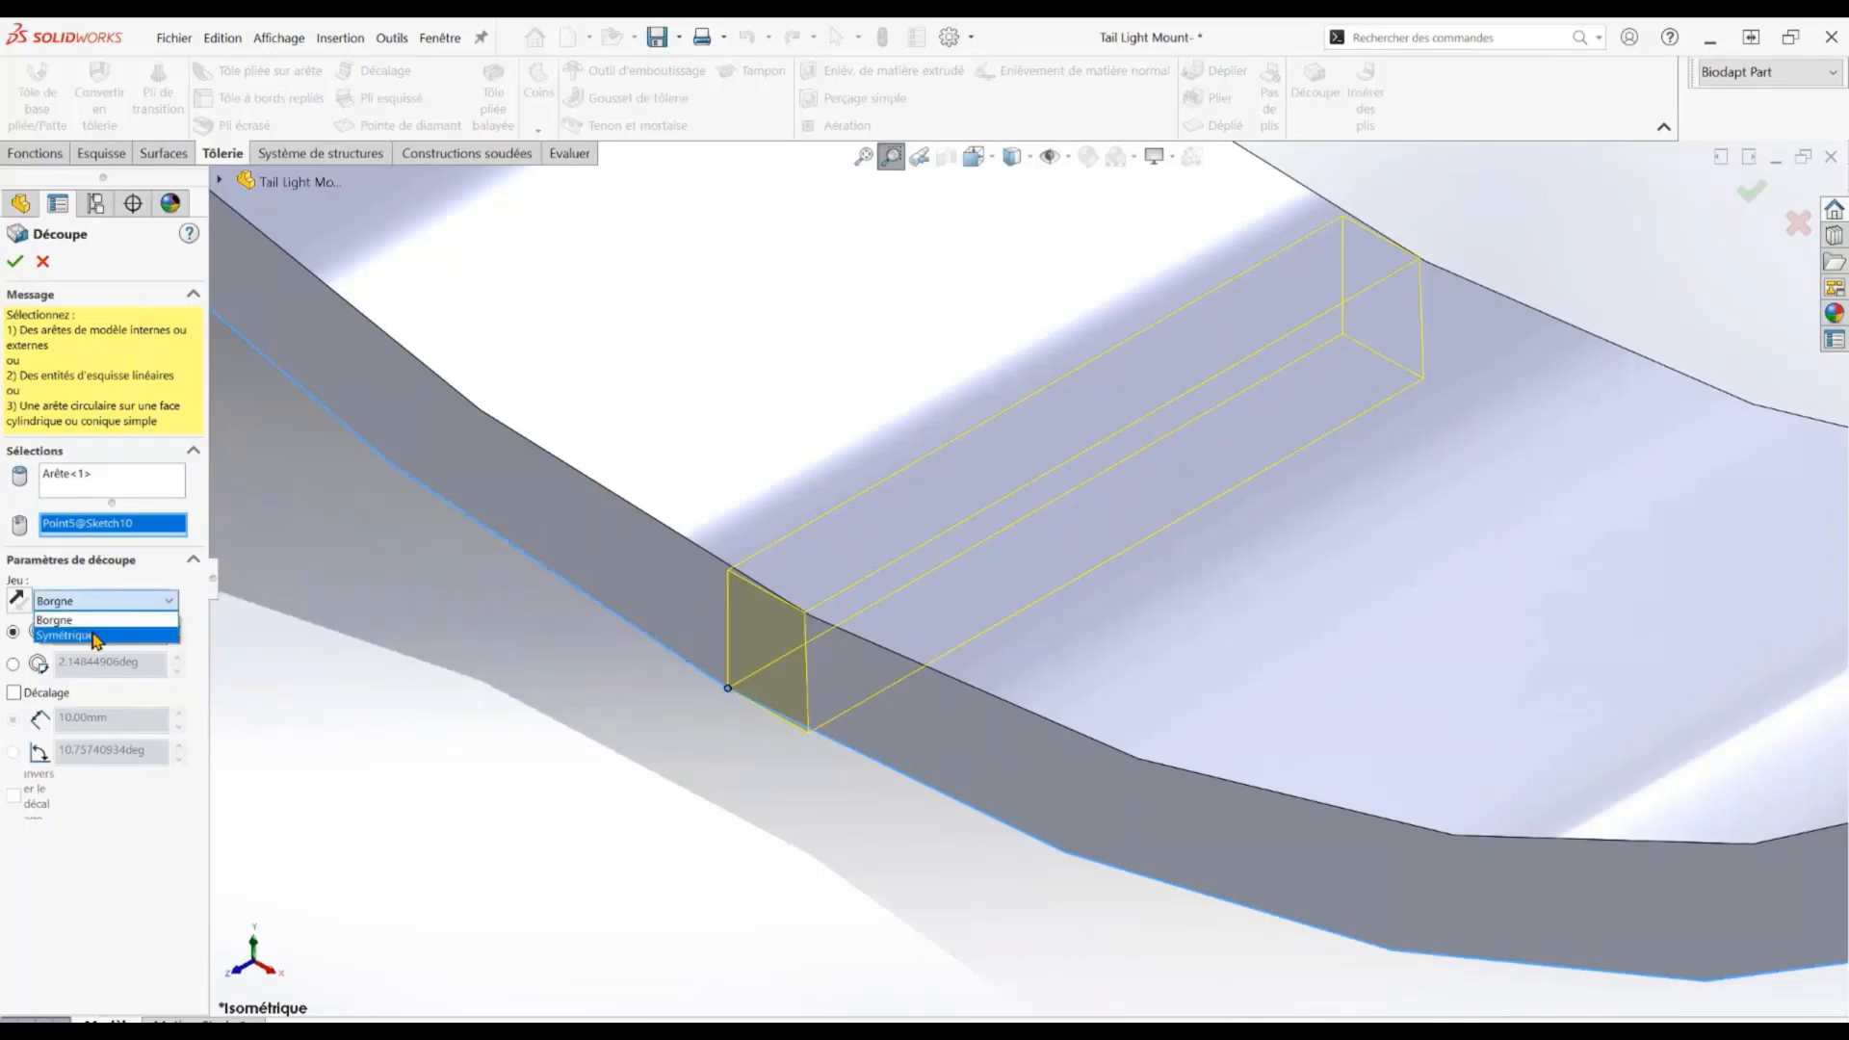
left_click(95, 636)
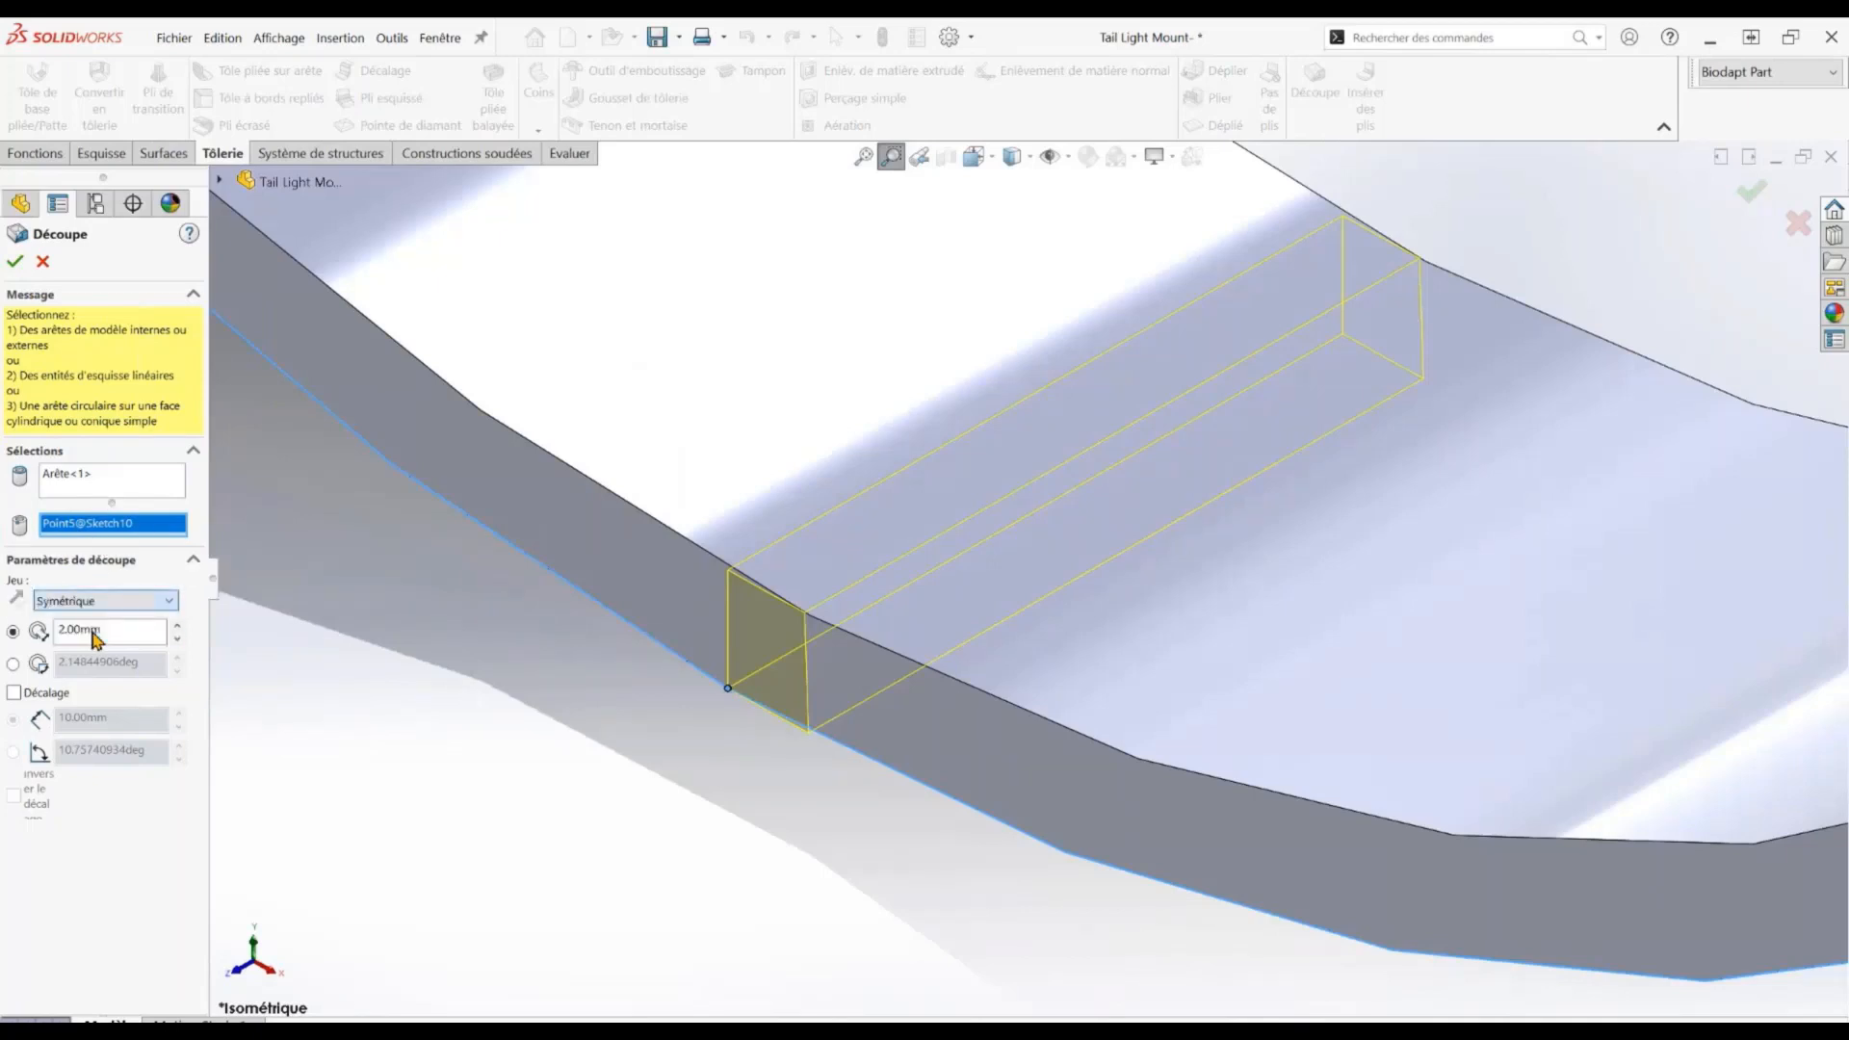
left_click(13, 664)
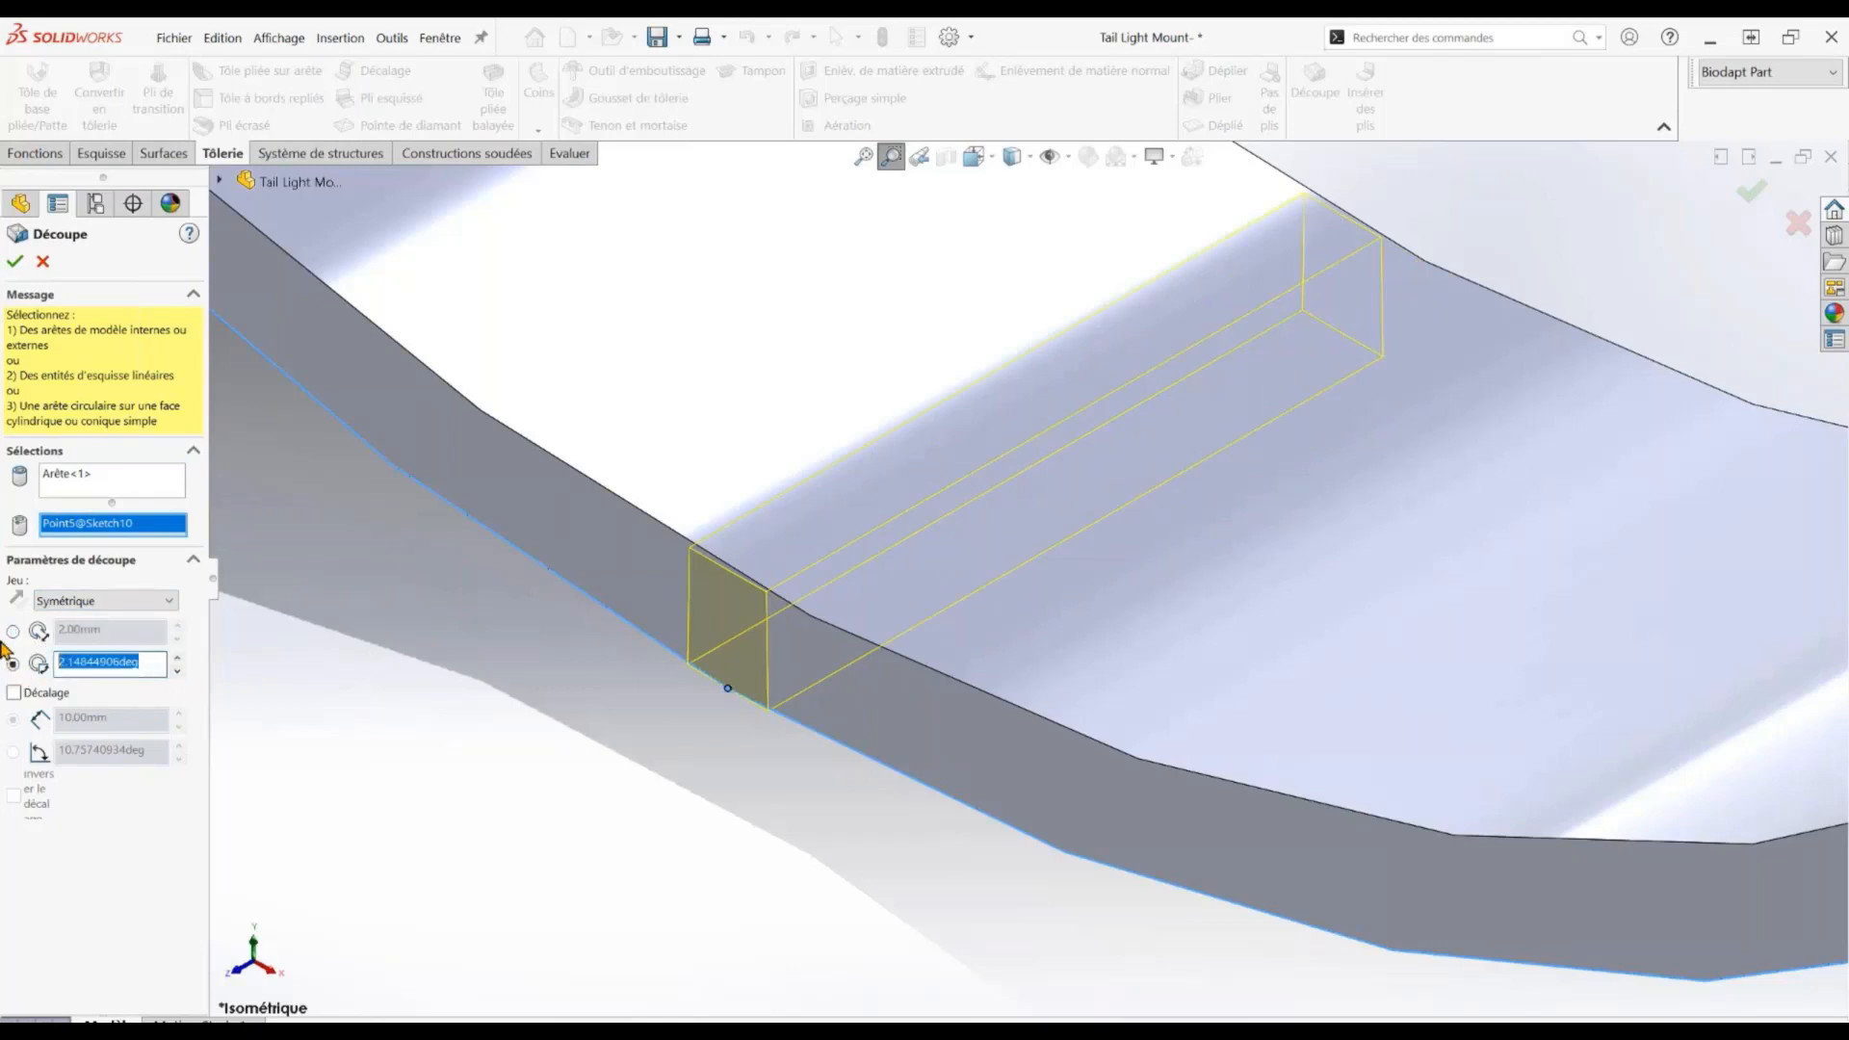
type("1")
key("Return")
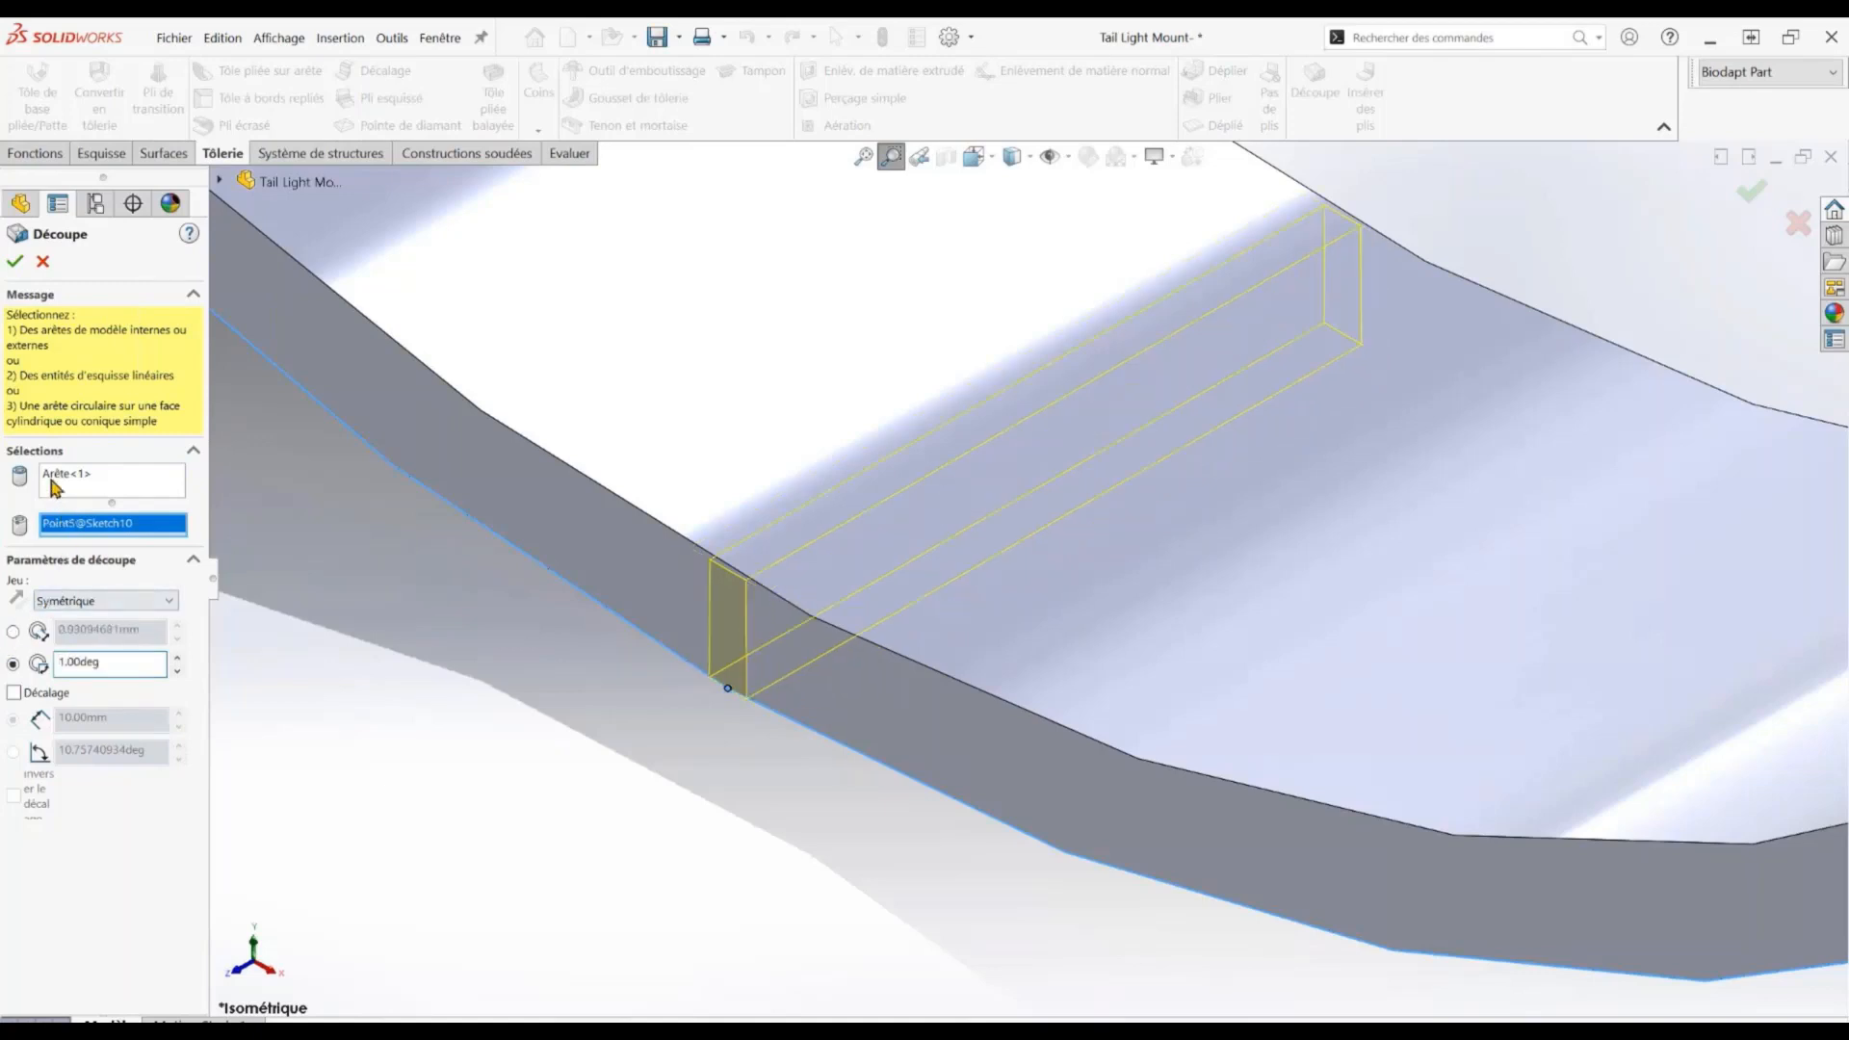
left_click(15, 262)
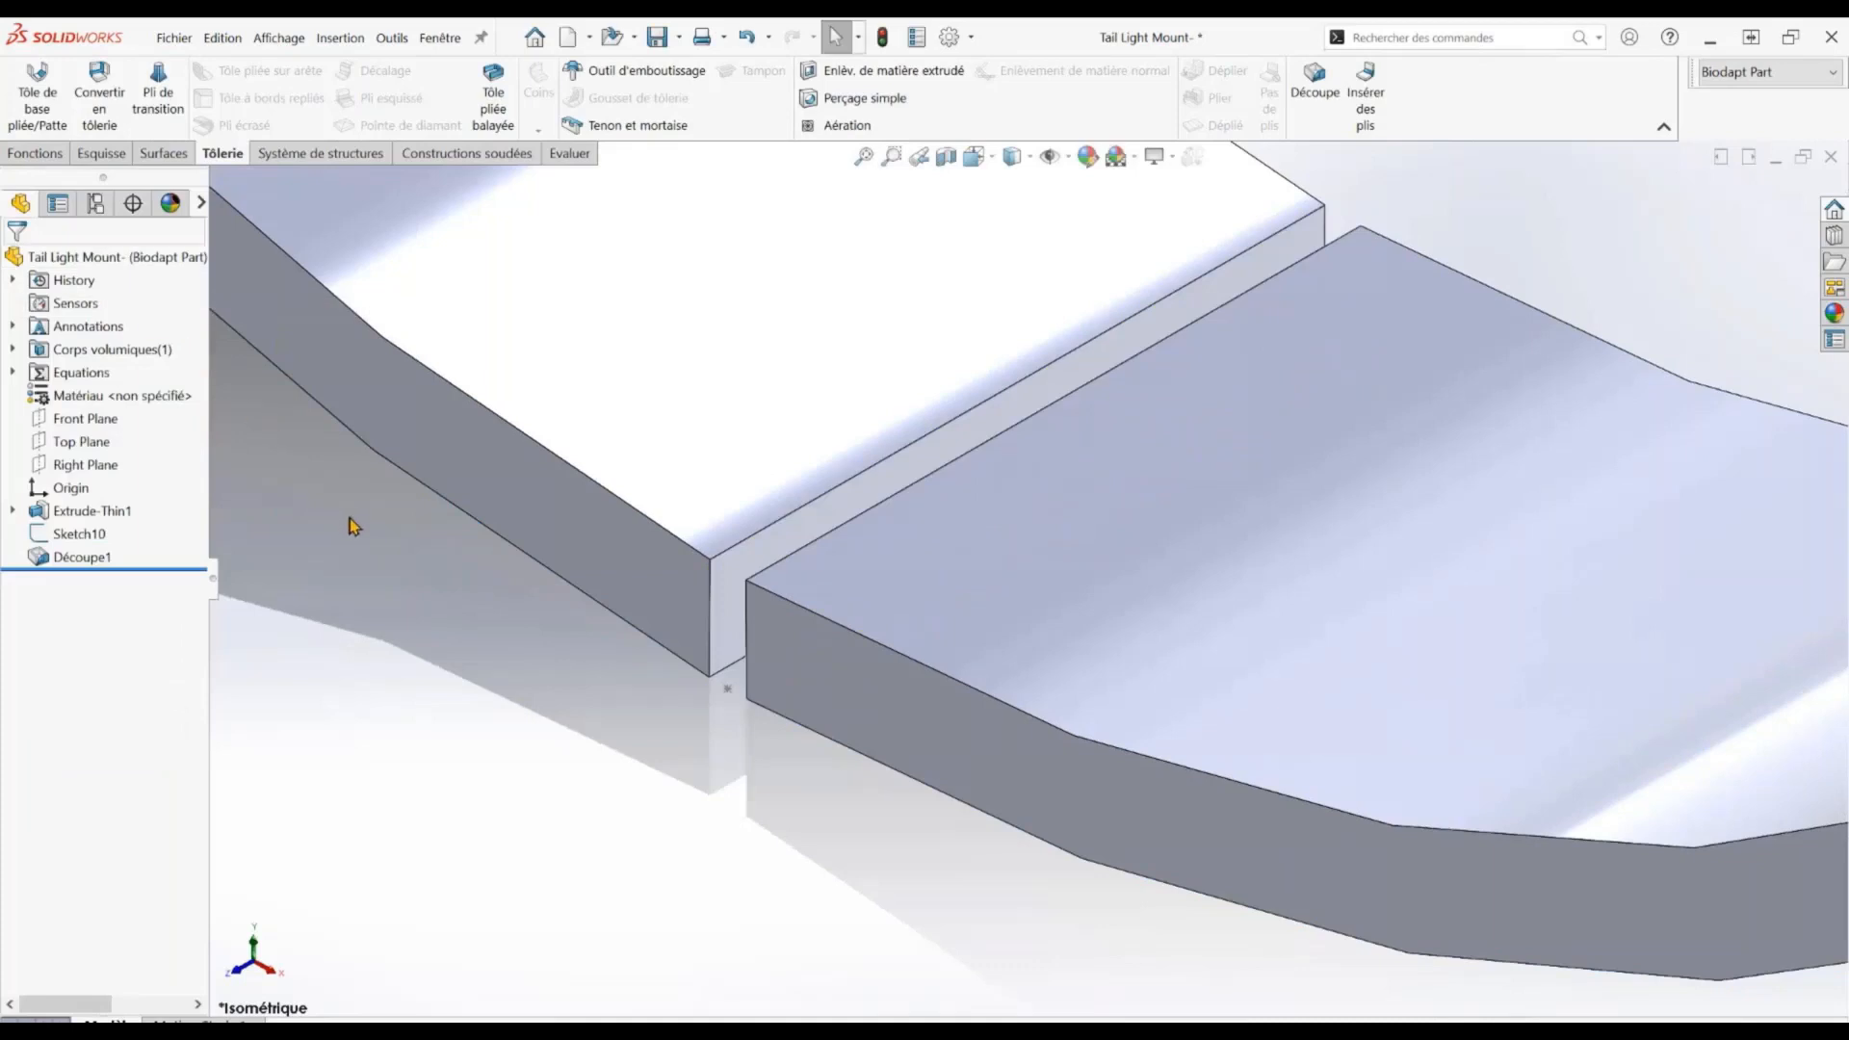
Insert bends in the split ring with the inner edge along the rip as the fixed edge, keeping the 2 mm bend radius
left_click(1377, 115)
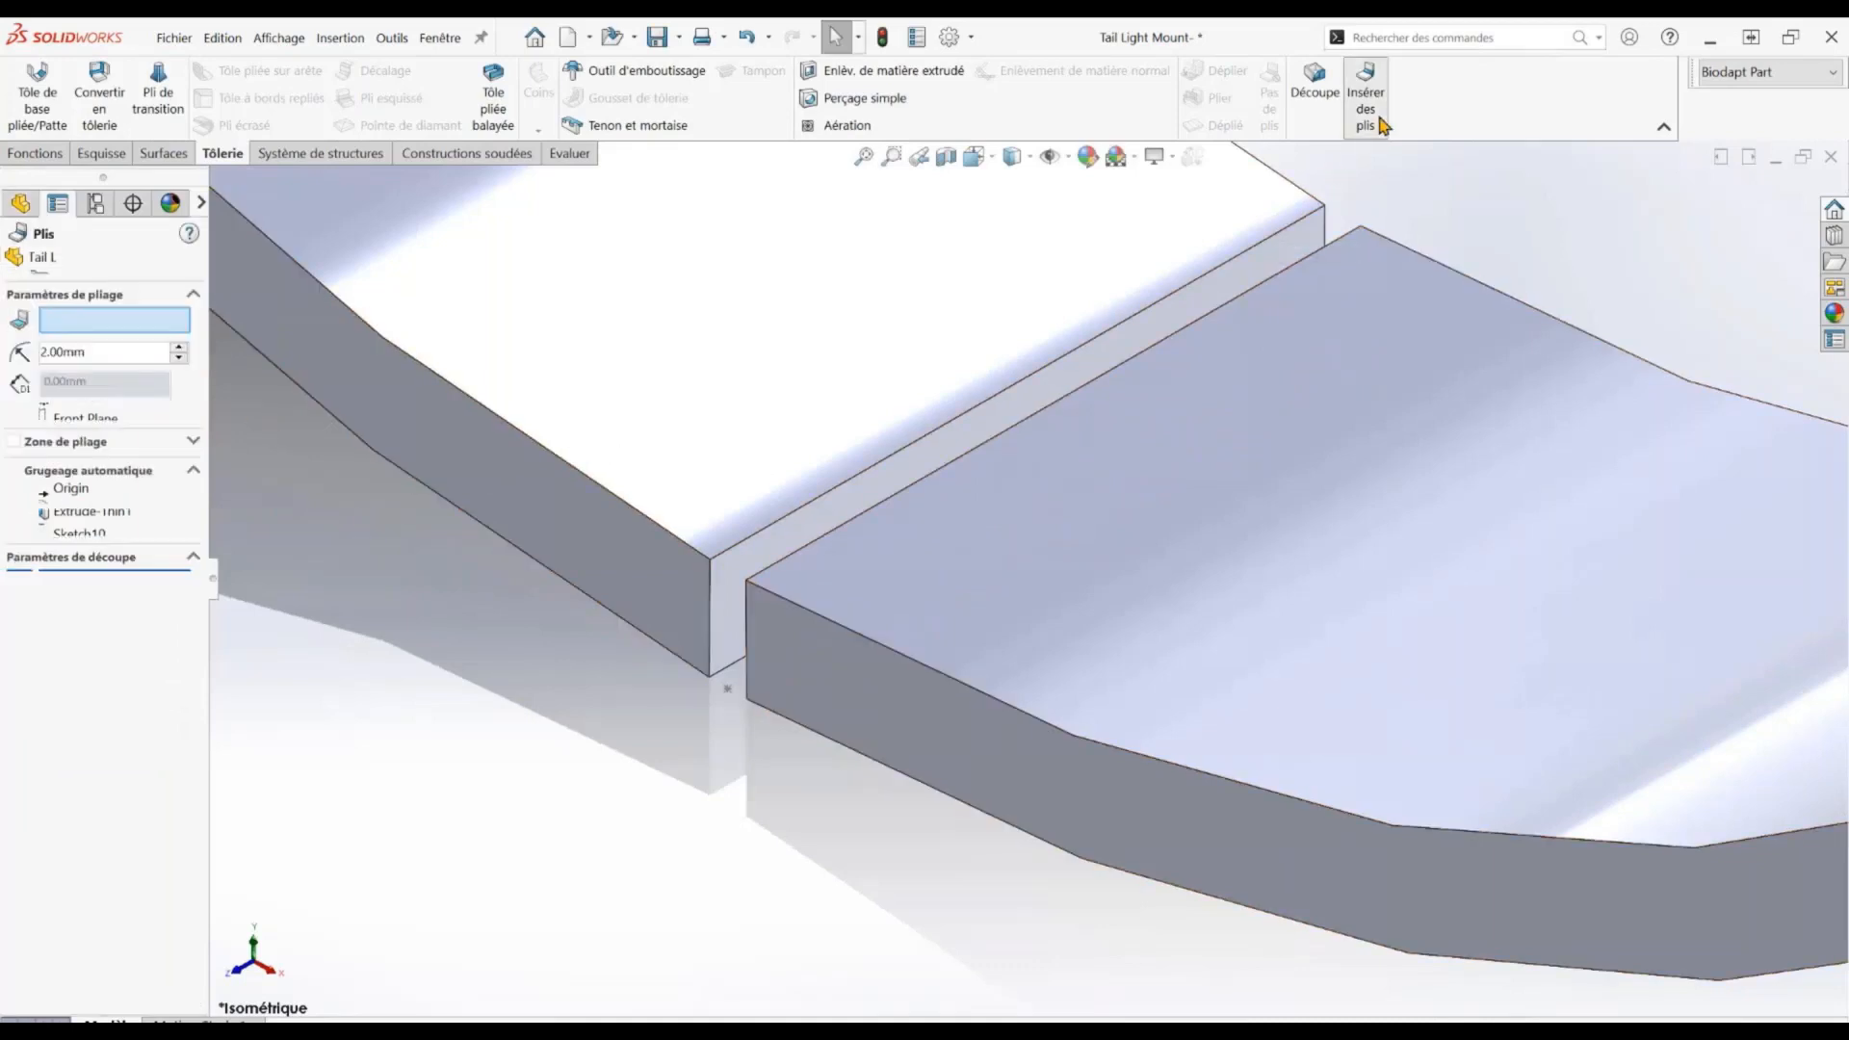
left_click(1240, 256)
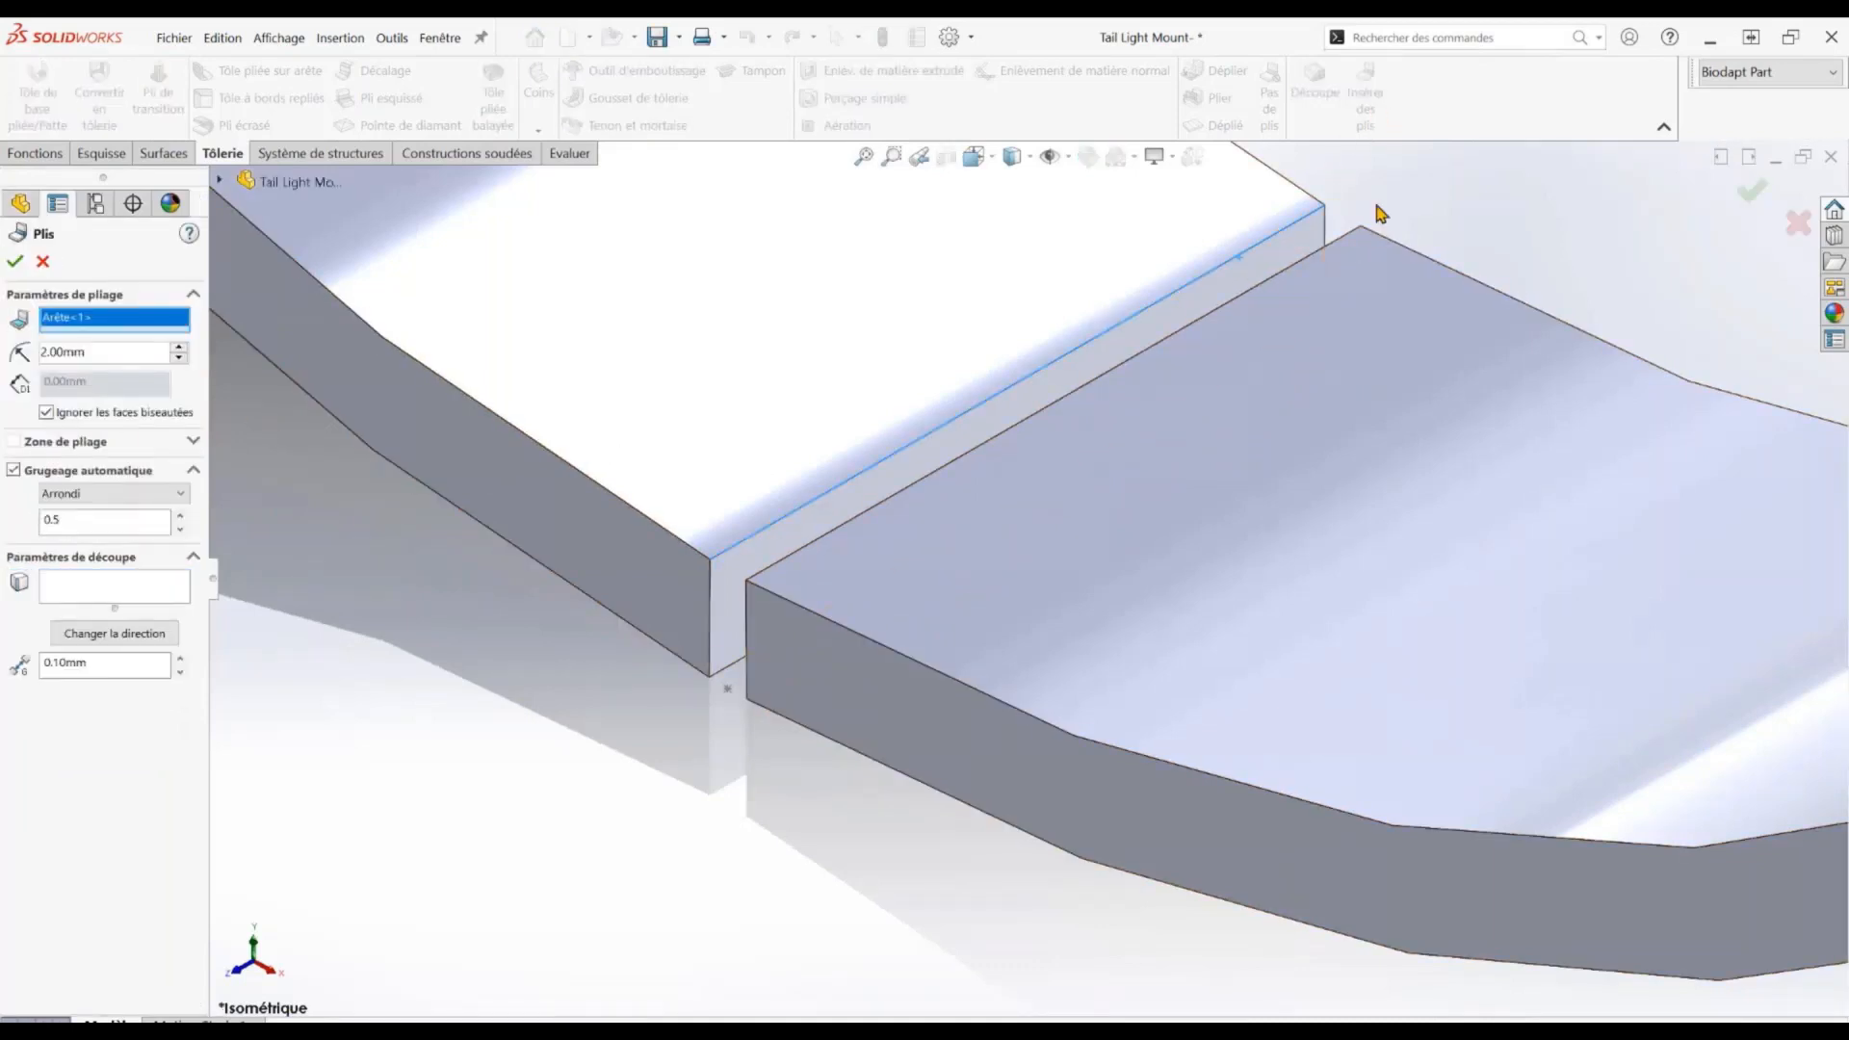
right_click(1400, 228)
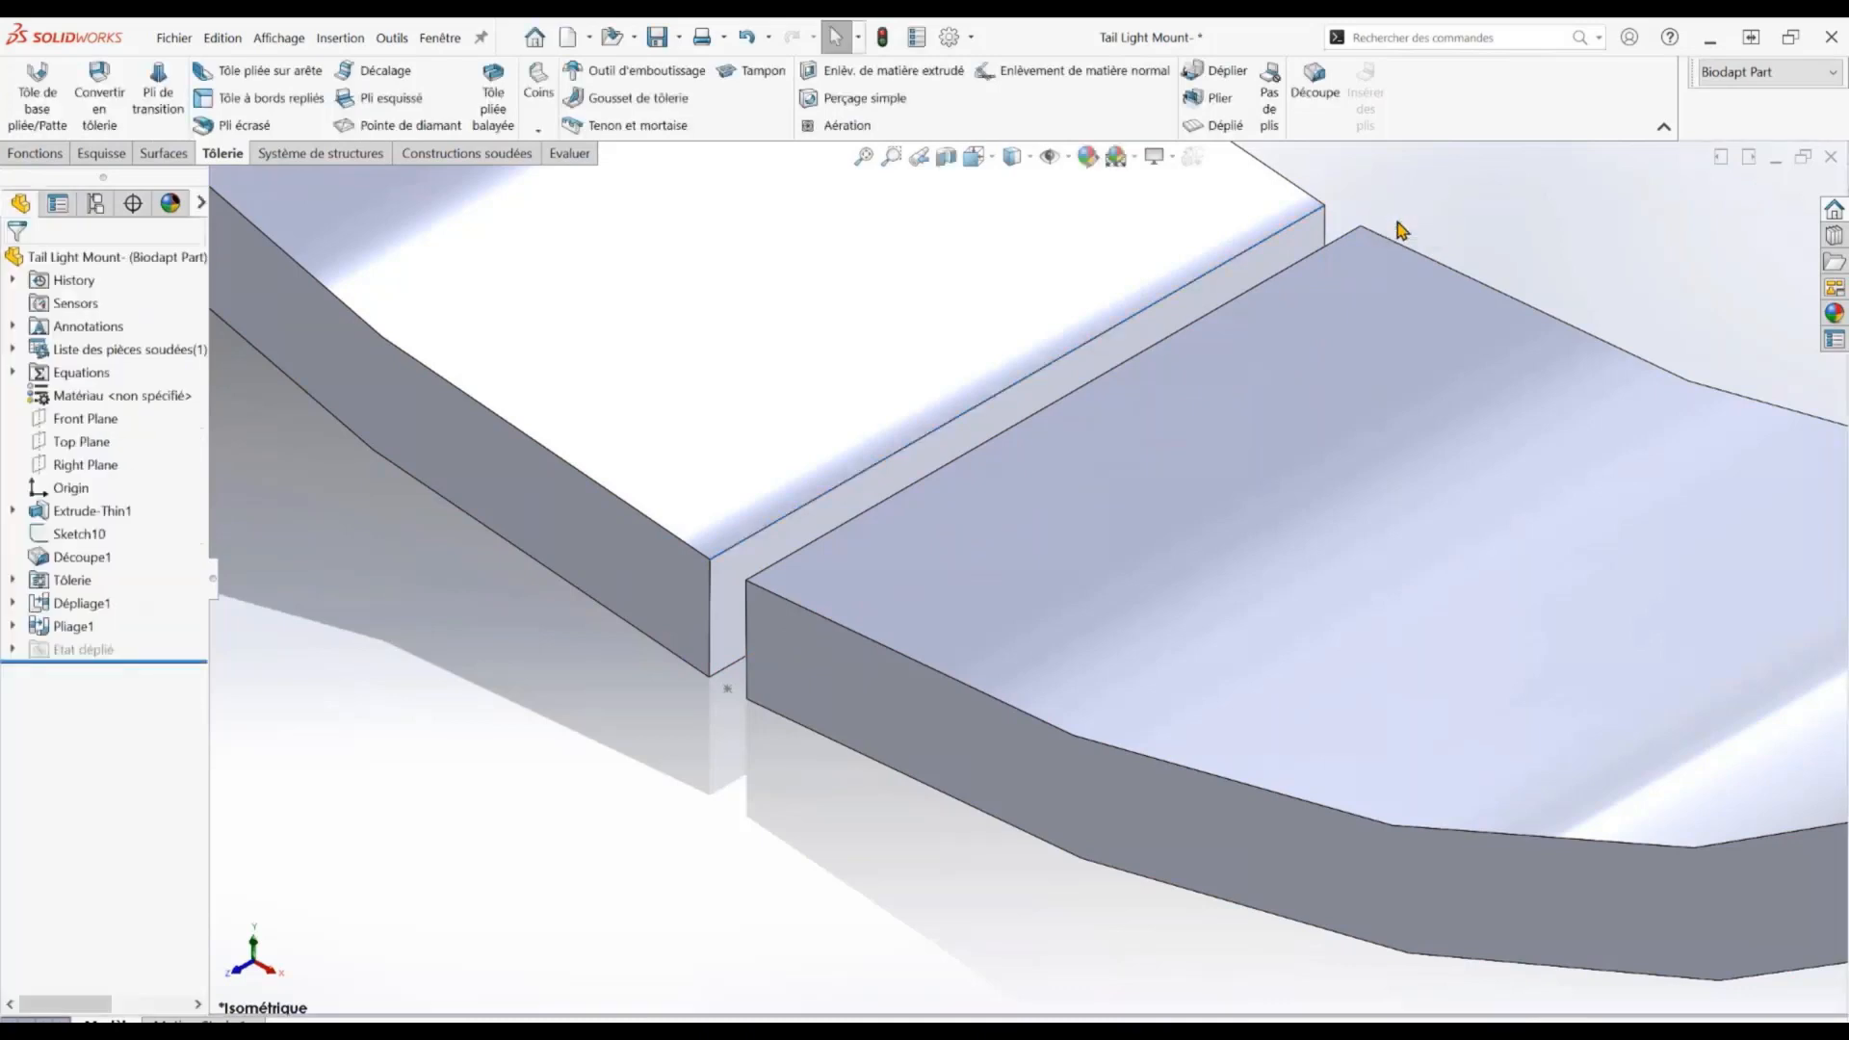
Check the tail light mount's flat pattern, and return to the full view of the Cargo Carrier assembly
left_click(1056, 281)
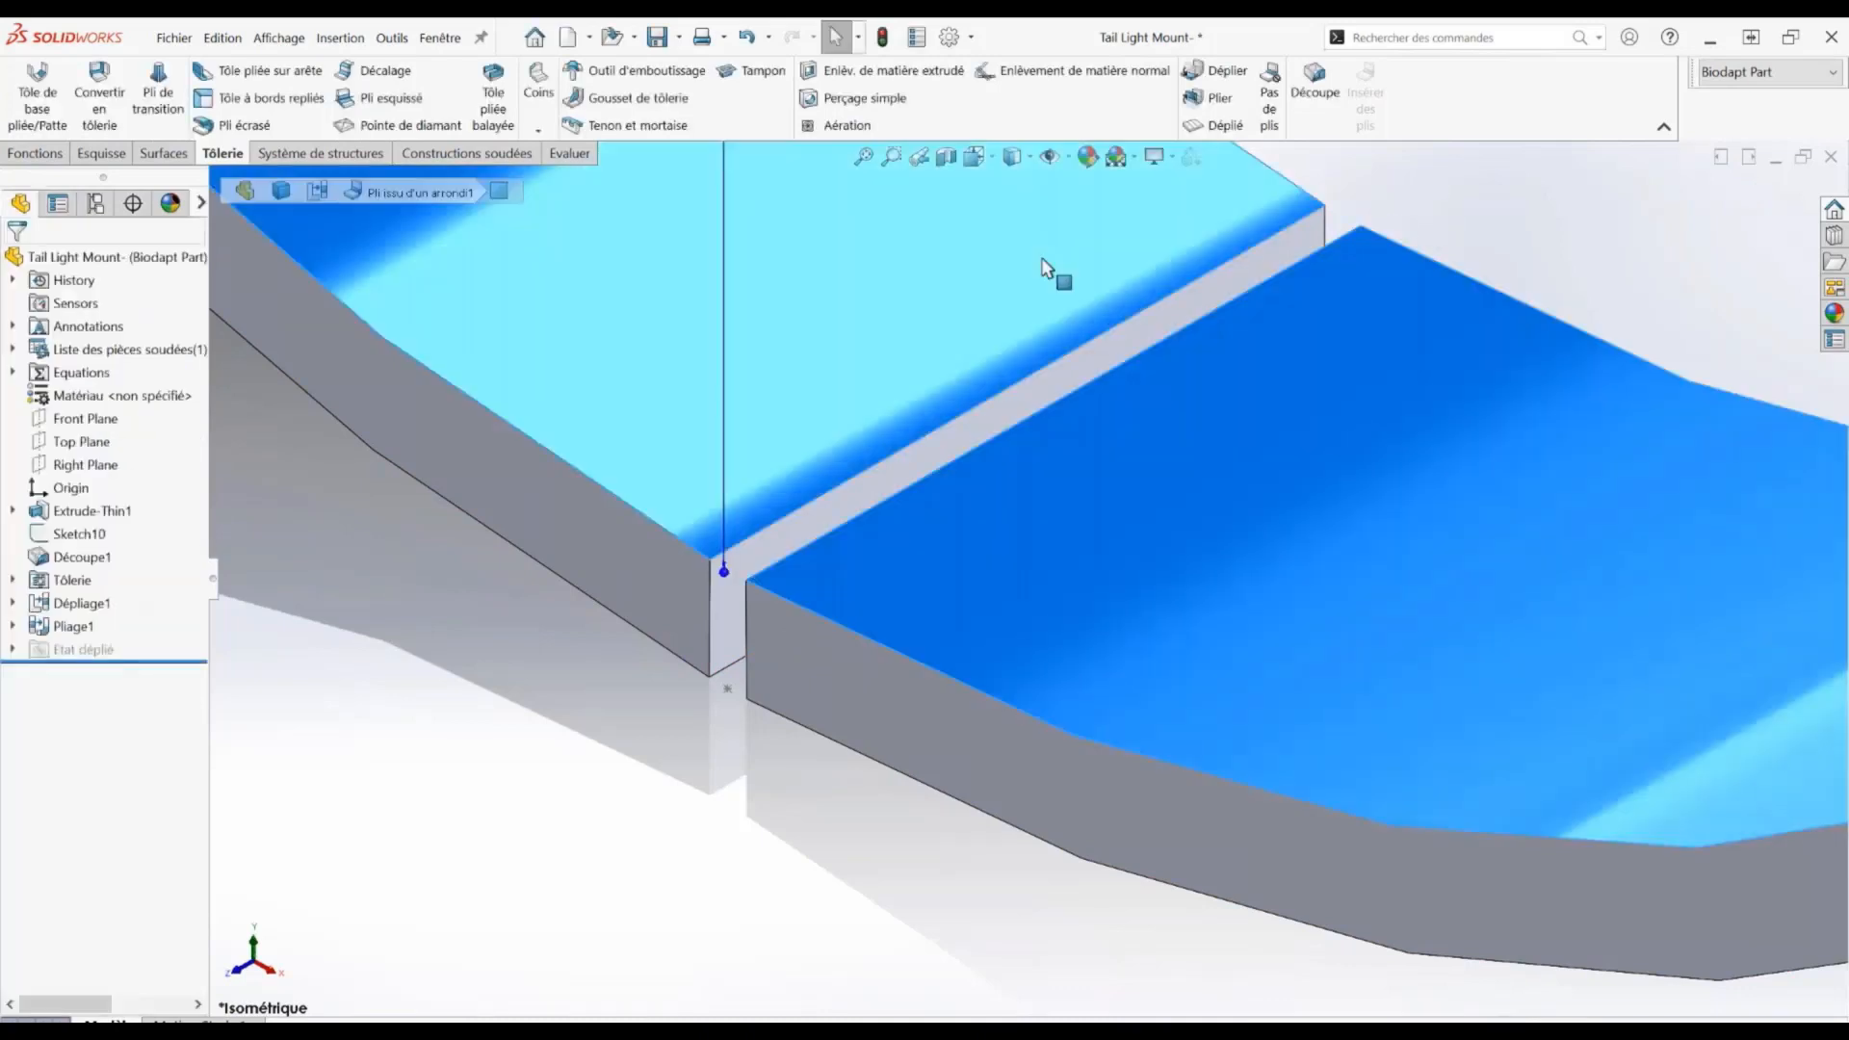
left_click(1219, 127)
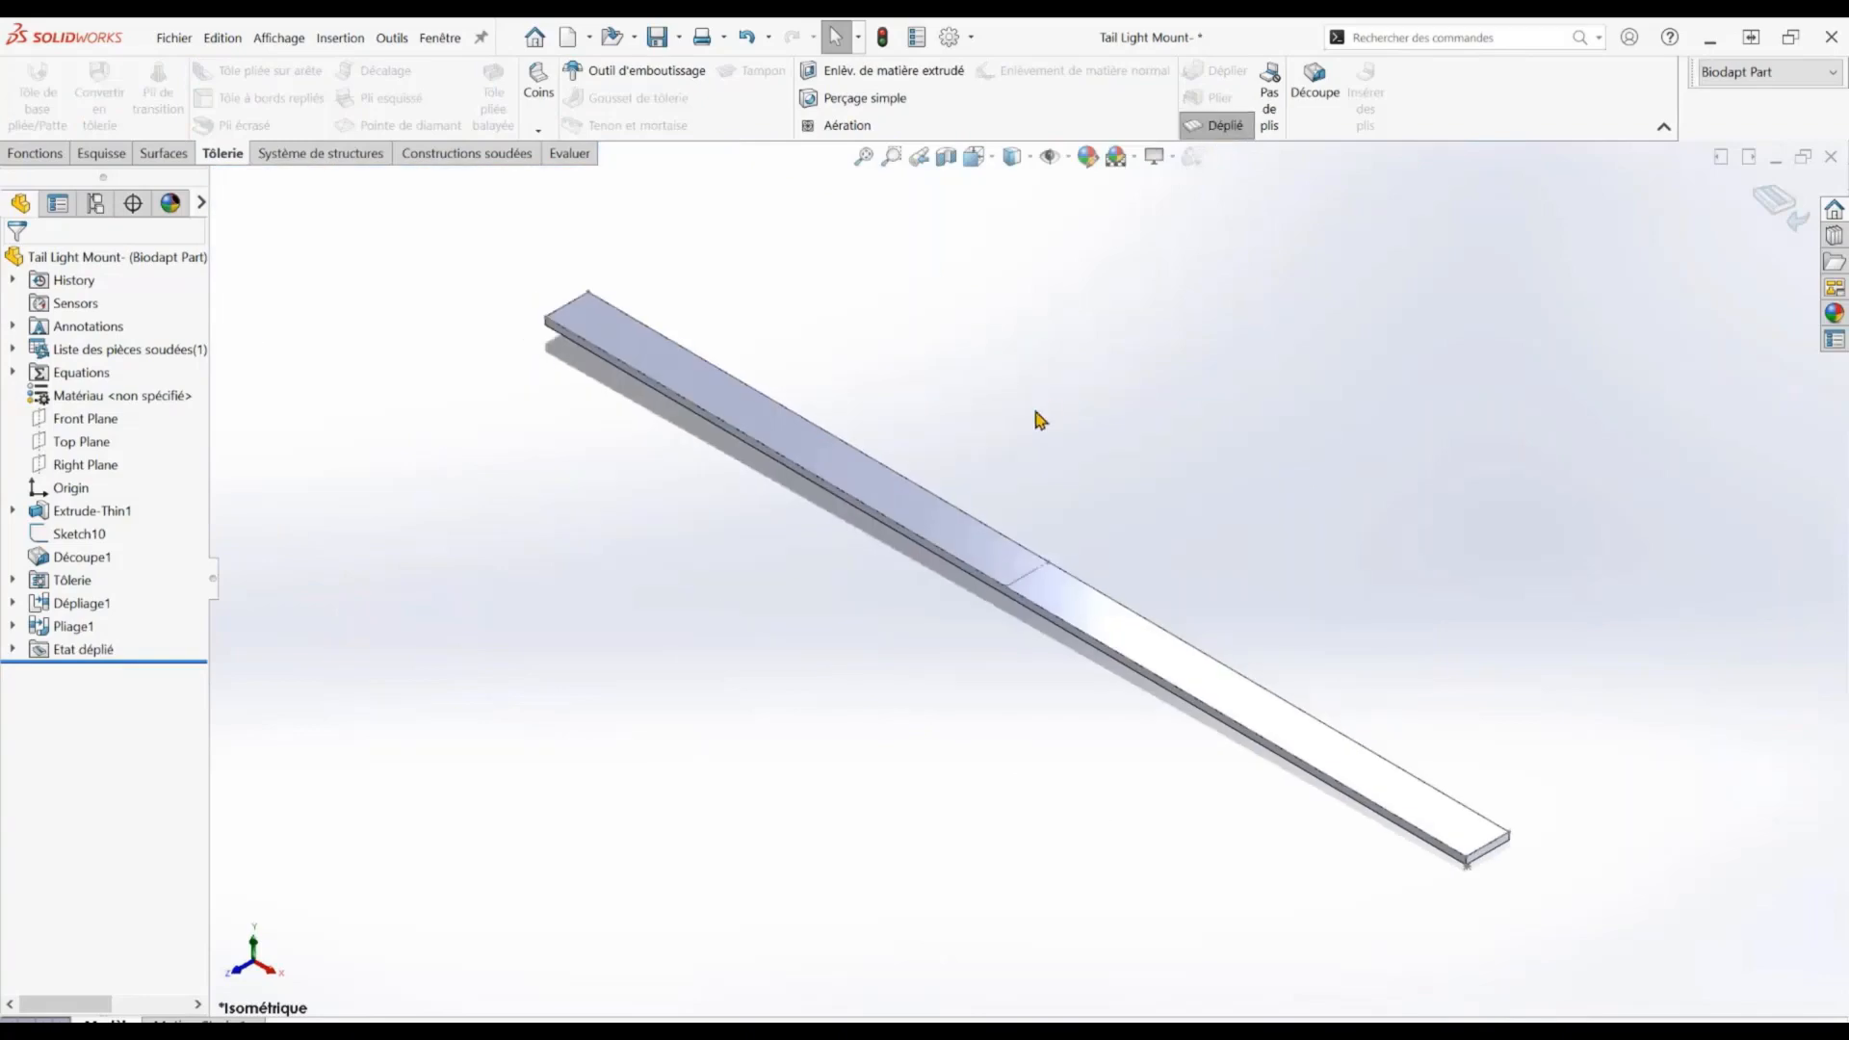
left_click(1777, 204)
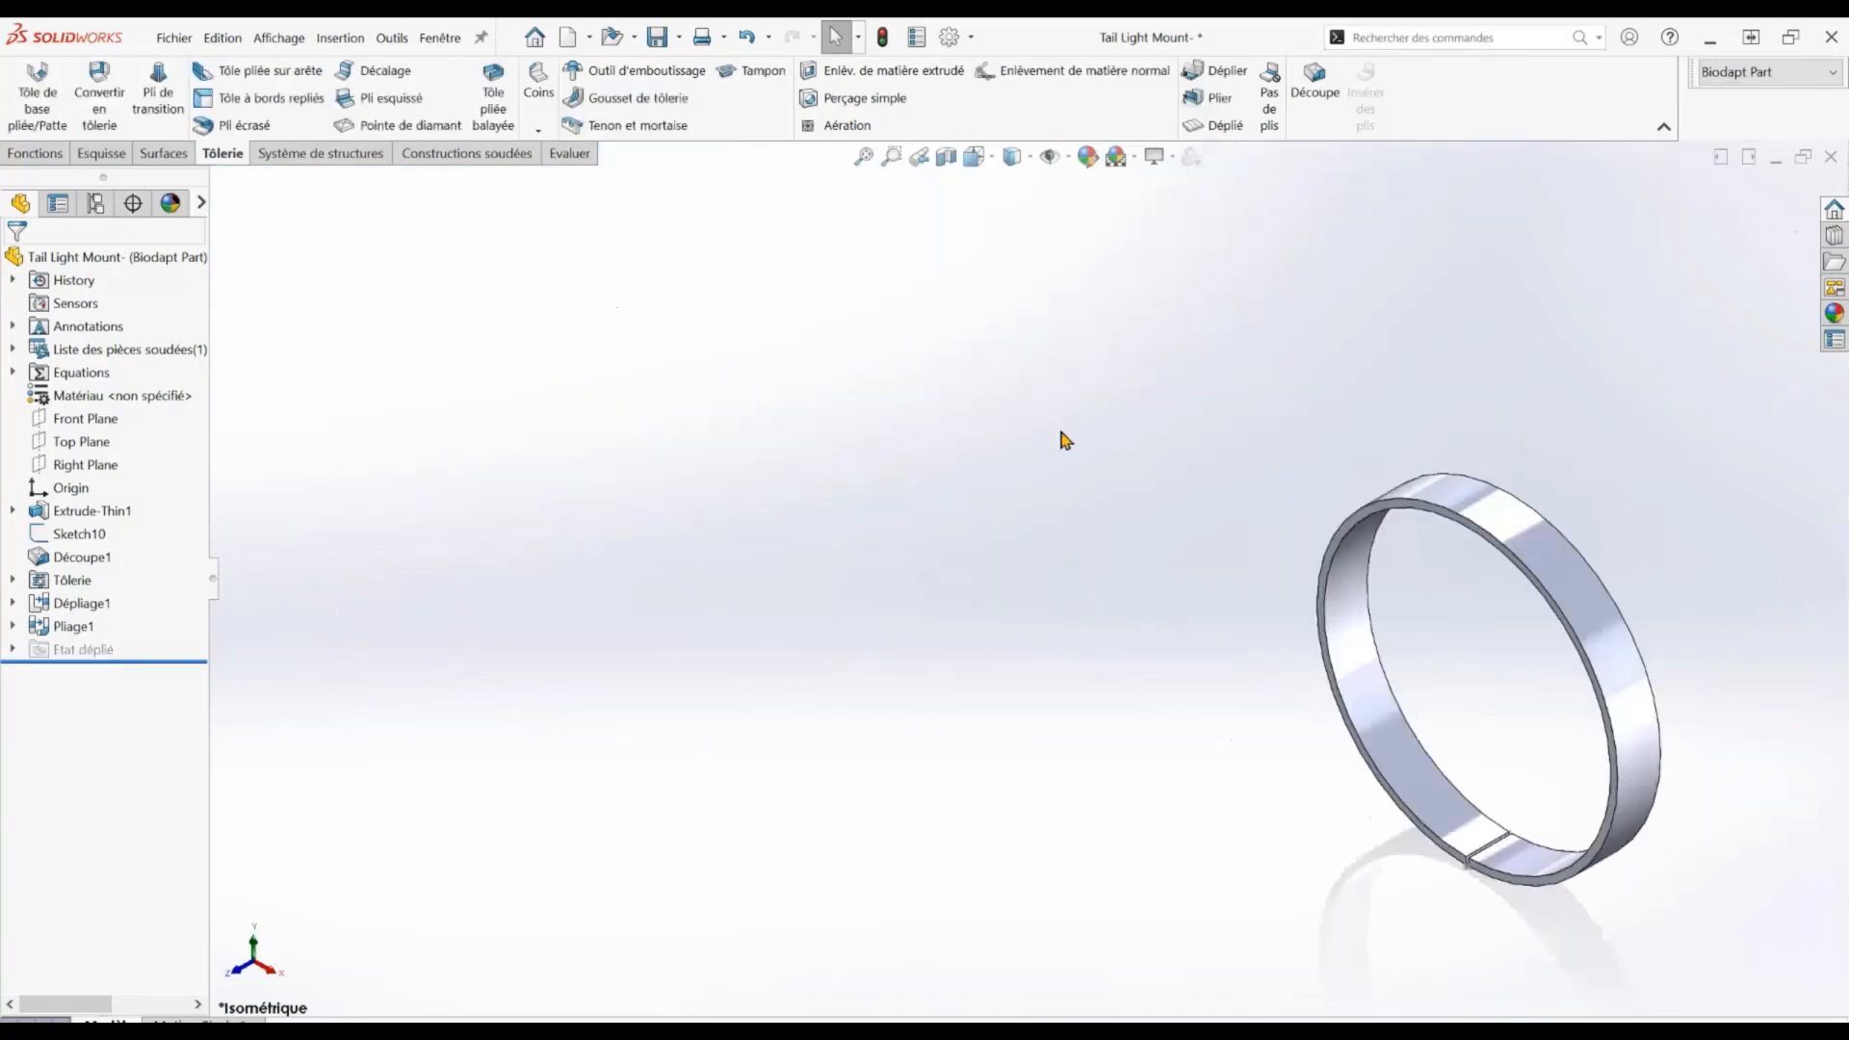
key("ctrl+Tab")
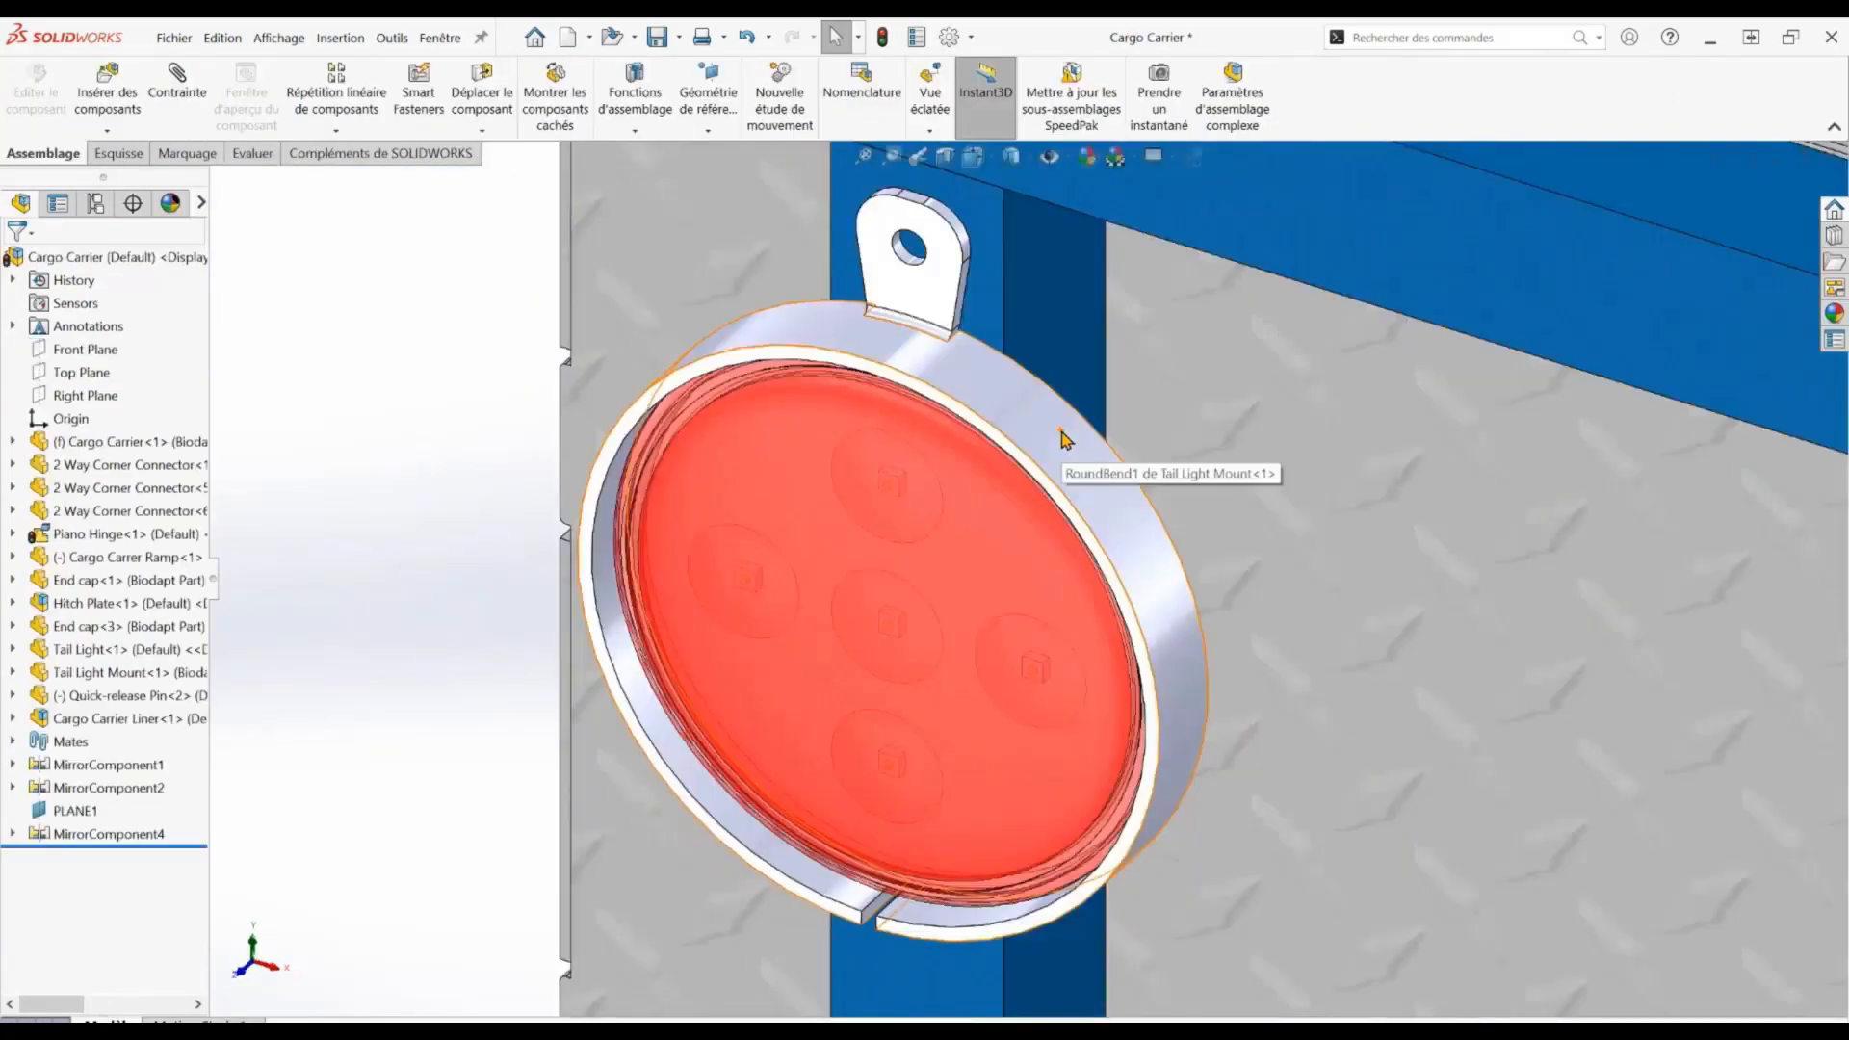
key("f")
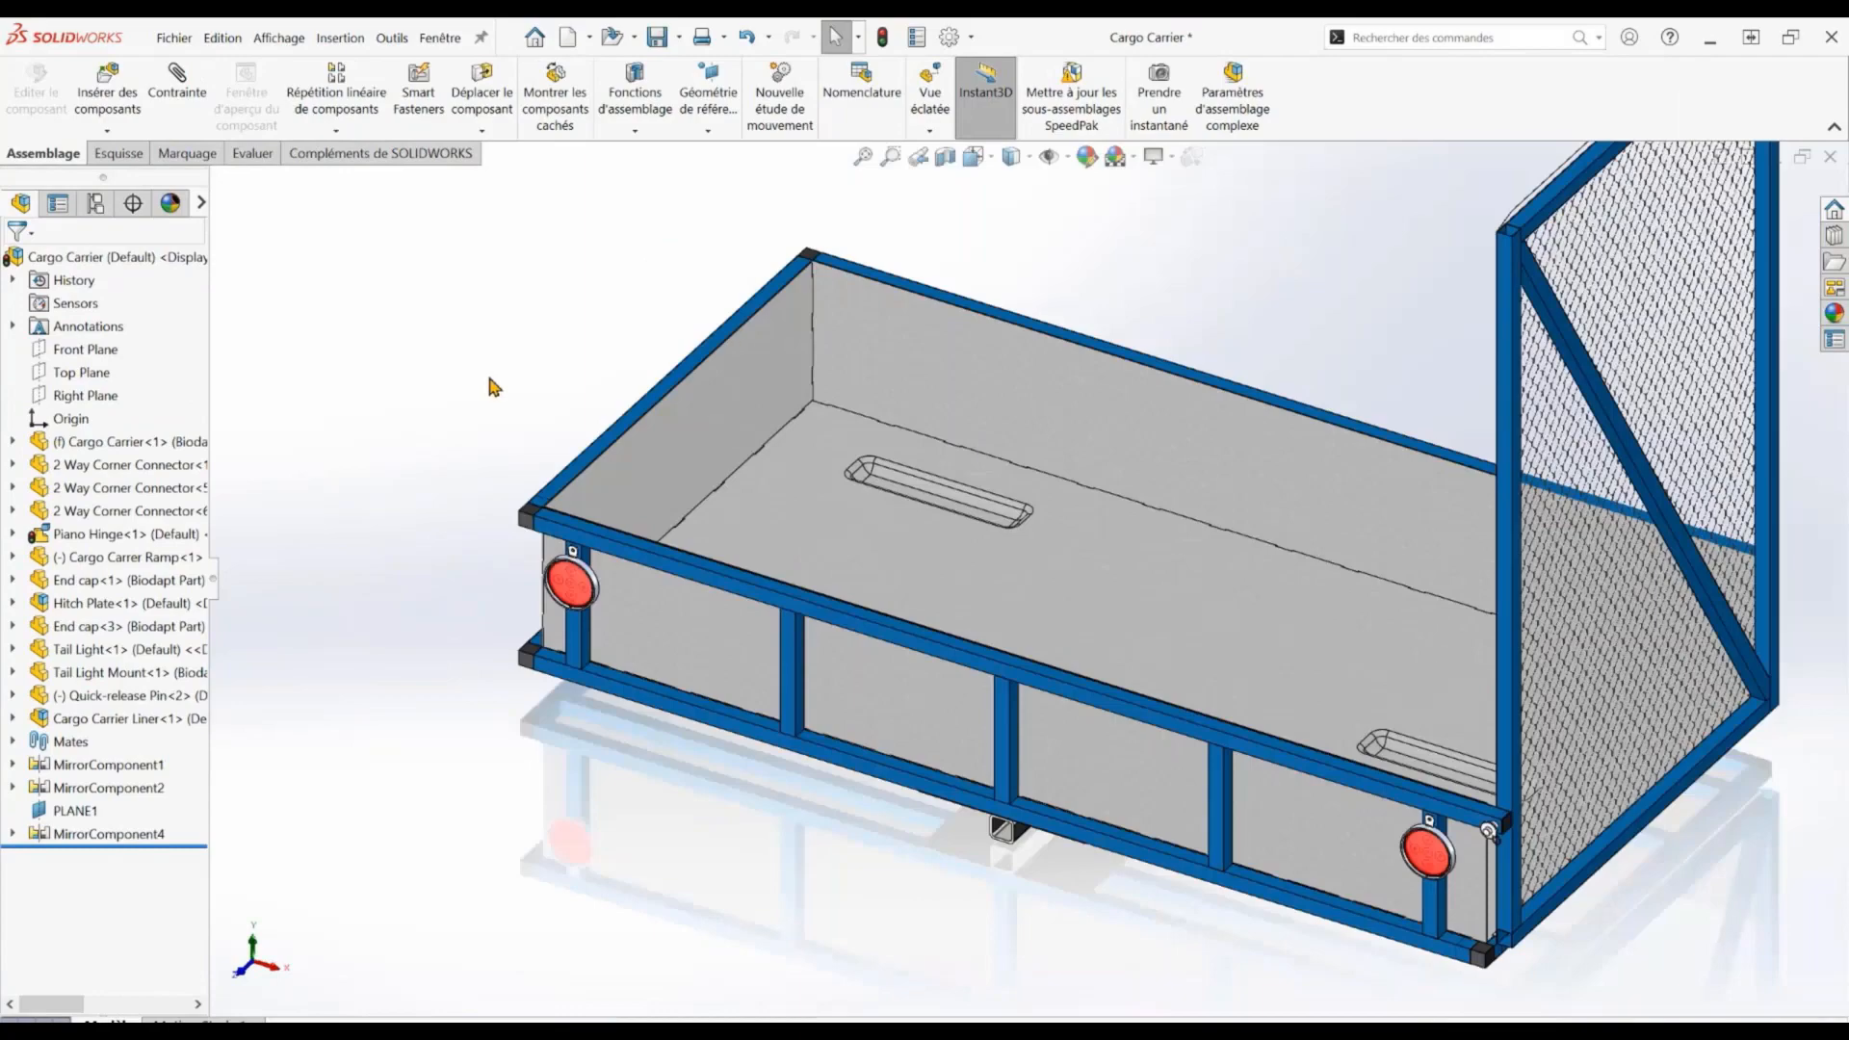